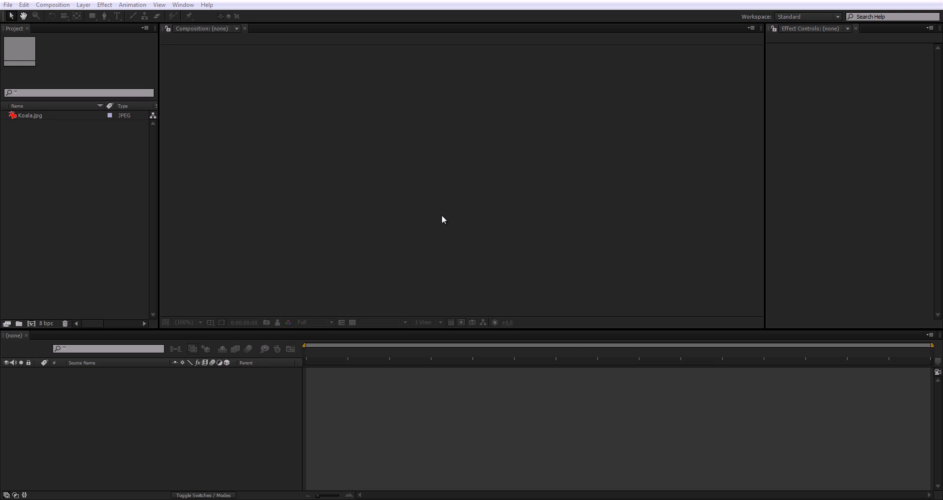
Create a composition from the Koala.jpg footage
left_click(86, 198)
left_click(45, 115)
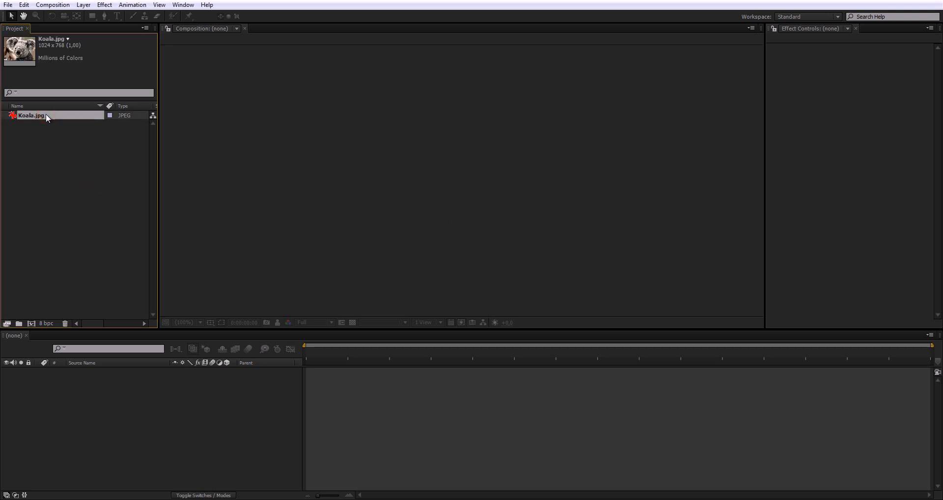
left_click_drag(45, 115, 489, 167)
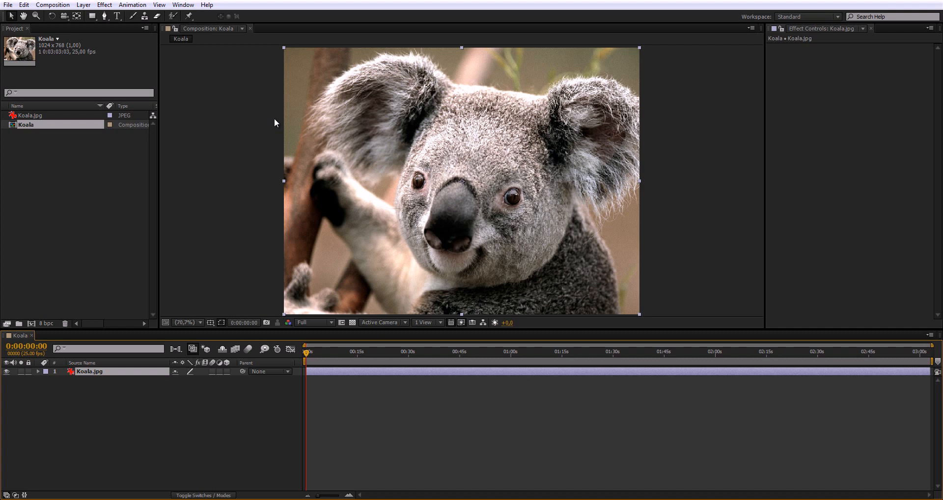
Draw a large rectangular mask on the Koala.jpg layer around the koala's face and ears with the Rectangle tool
left_click(93, 17)
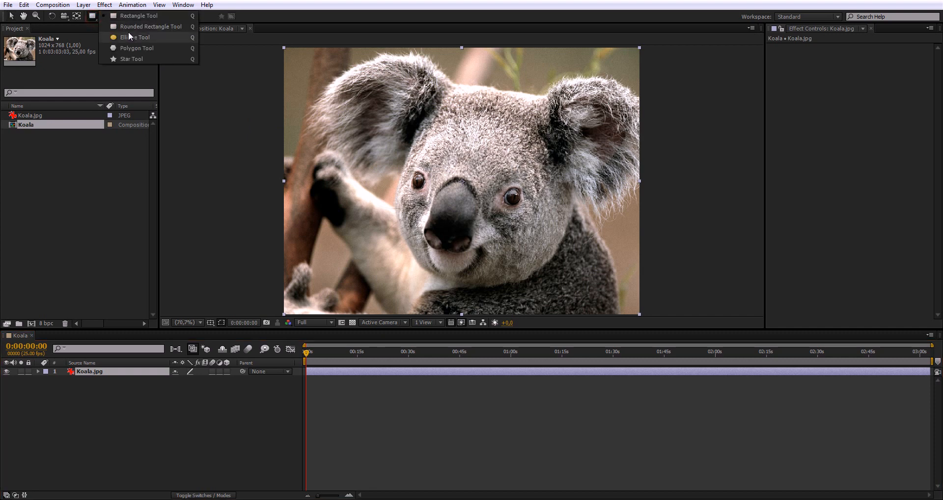
left_click(127, 15)
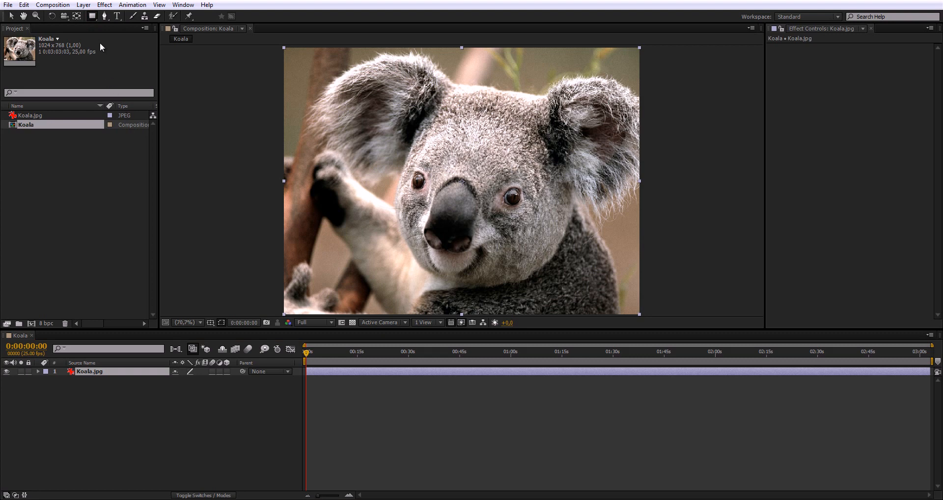
left_click_drag(93, 18, 122, 47)
mouse_move(92, 19)
left_mouse_down()
mouse_move(143, 37)
mouse_move(145, 57)
mouse_move(141, 19)
left_mouse_up()
left_click_drag(95, 17, 125, 16)
left_click(327, 72)
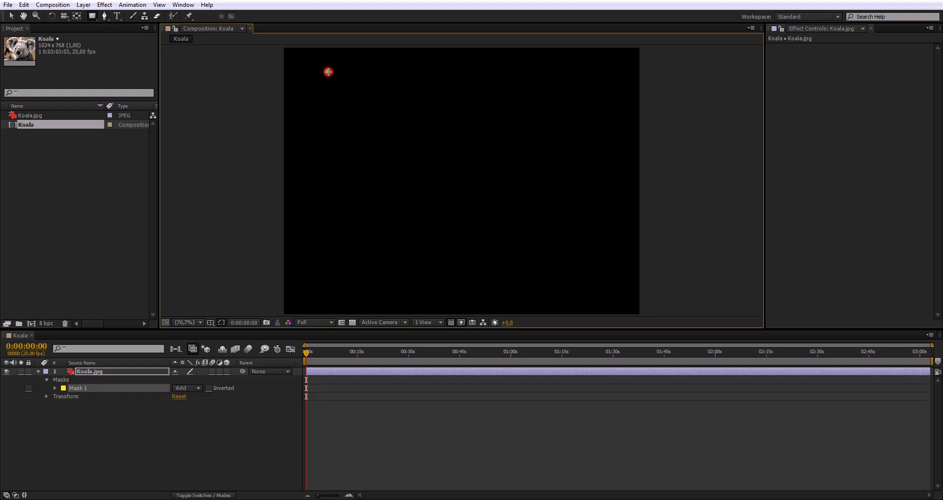
left_click_drag(328, 72, 604, 270)
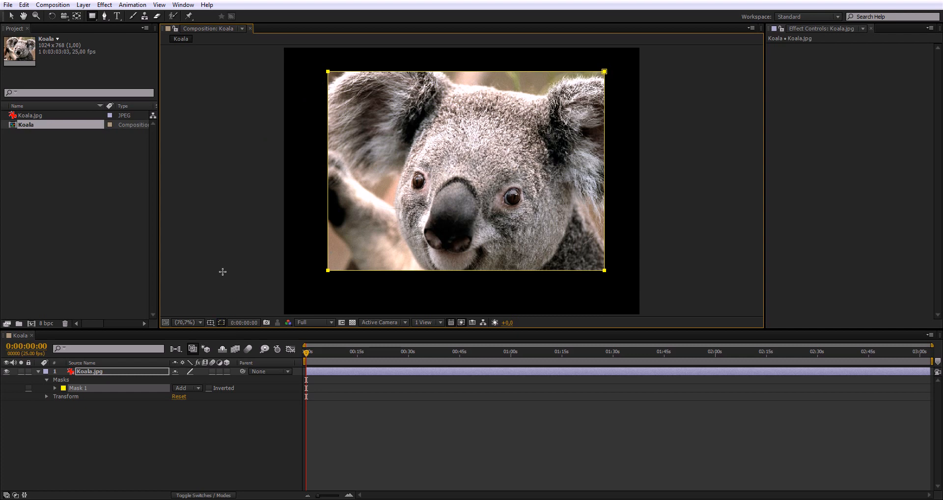
Toggle the visibility of the mask outline off and on in the viewer, and delete the rectangular mask
left_click(221, 322)
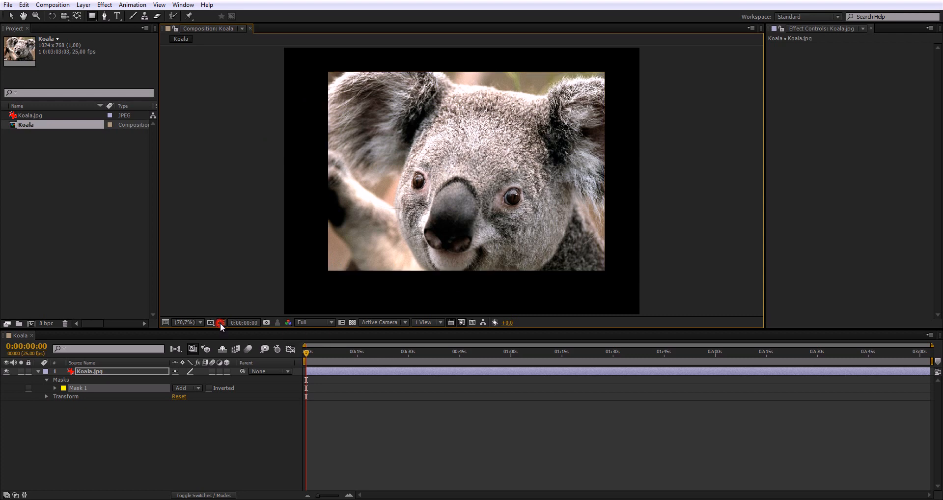
left_click(221, 323)
left_click(221, 323)
left_click(221, 322)
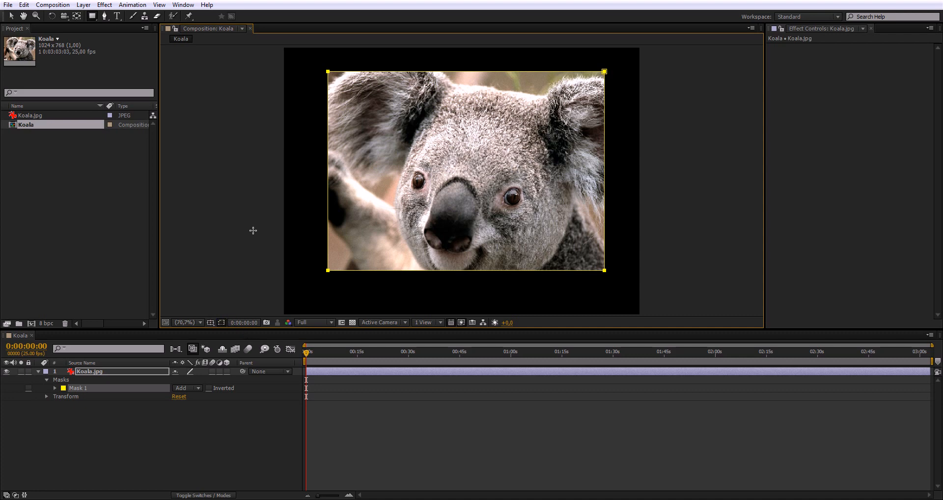
key("Delete")
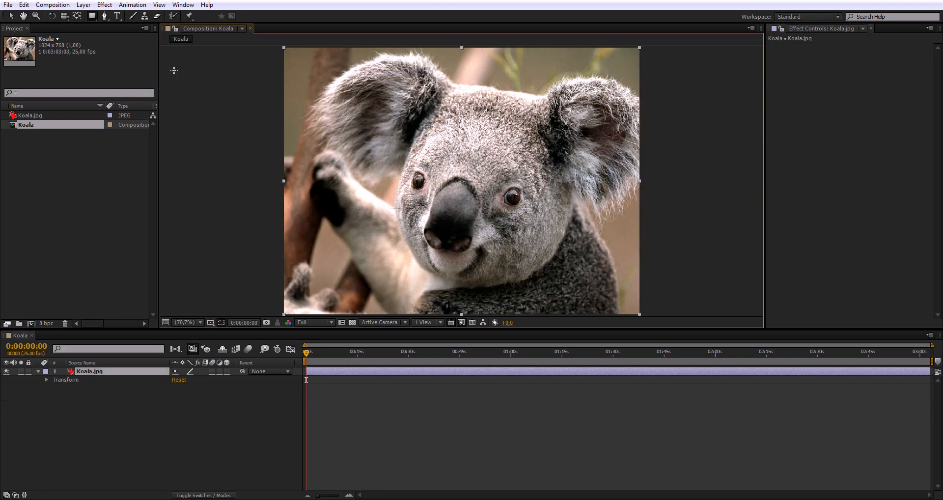
Draw a small rectangular mask over the koala's upper-left ear, adjust its size and position, and delete it
left_click_drag(92, 16, 141, 14)
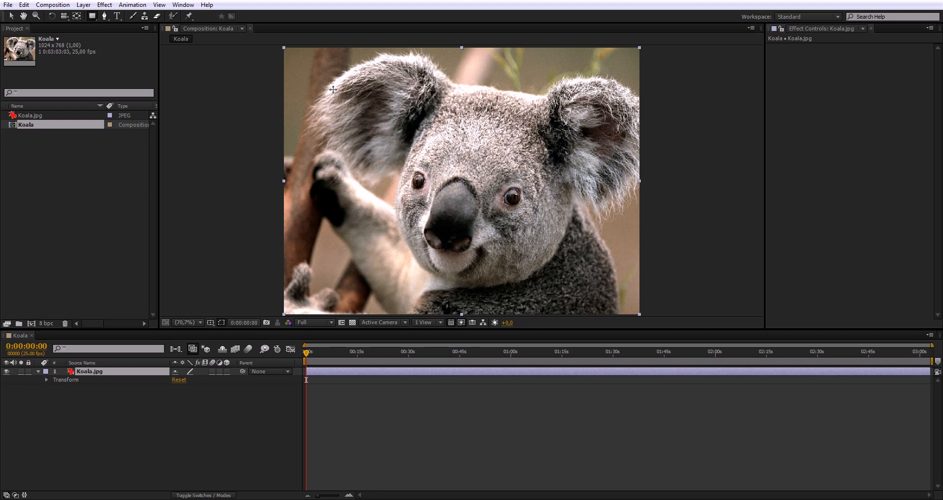
left_click_drag(333, 89, 393, 141)
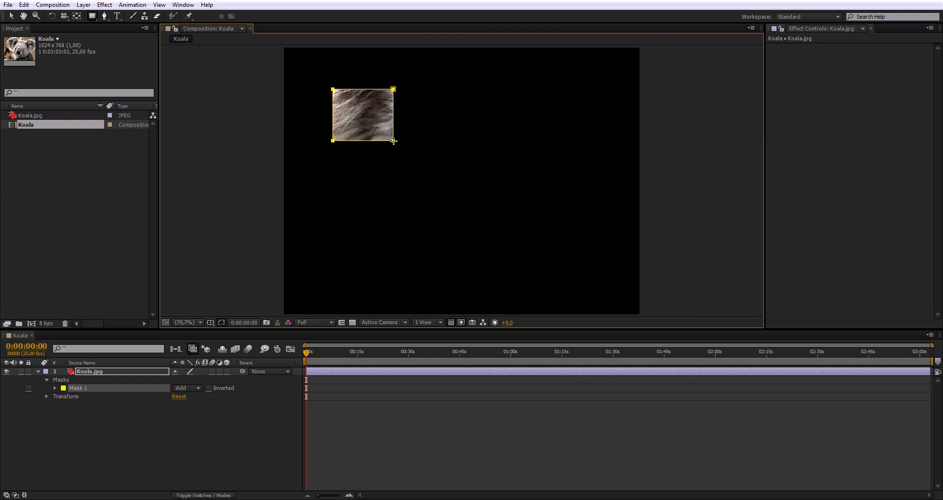
left_click_drag(393, 141, 518, 273)
left_click_drag(510, 226, 407, 138)
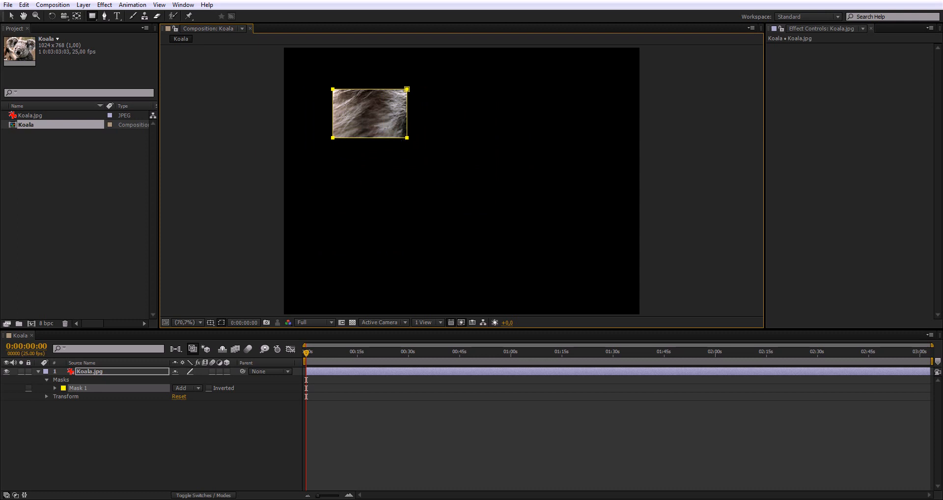
left_click_drag(379, 116, 389, 159)
key("Delete")
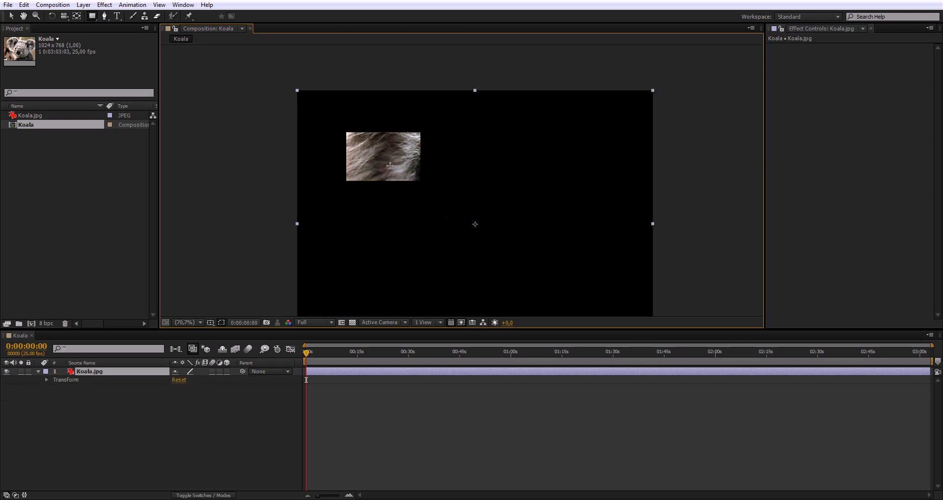
Create a fresh composition from the Koala.jpg footage
left_click(93, 17)
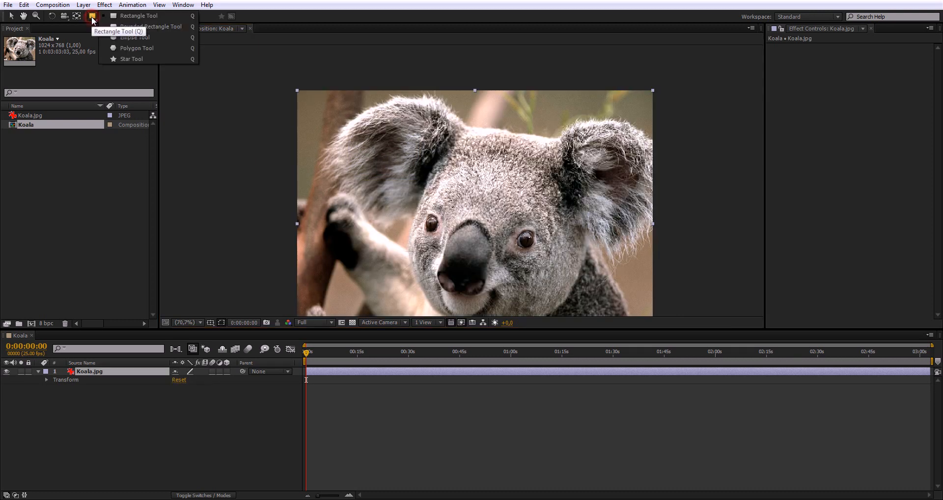
left_click(139, 16)
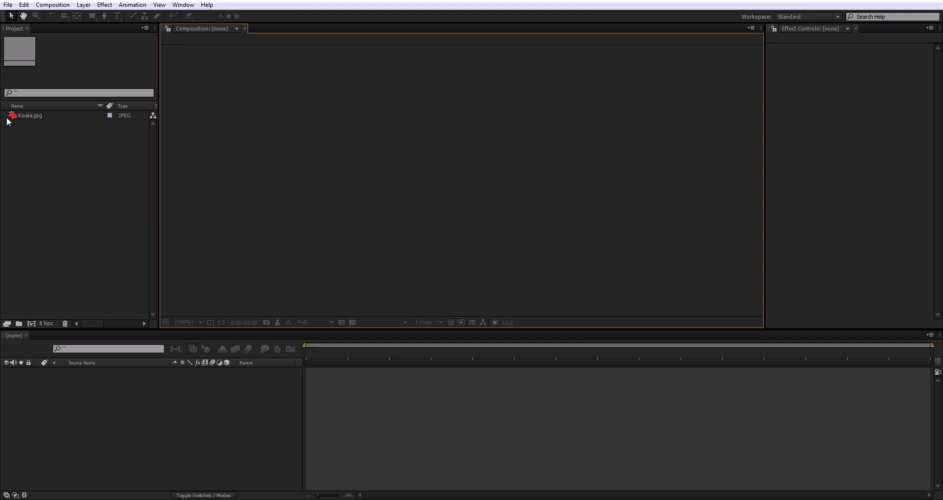
left_click(27, 120)
left_click_drag(27, 120, 345, 250)
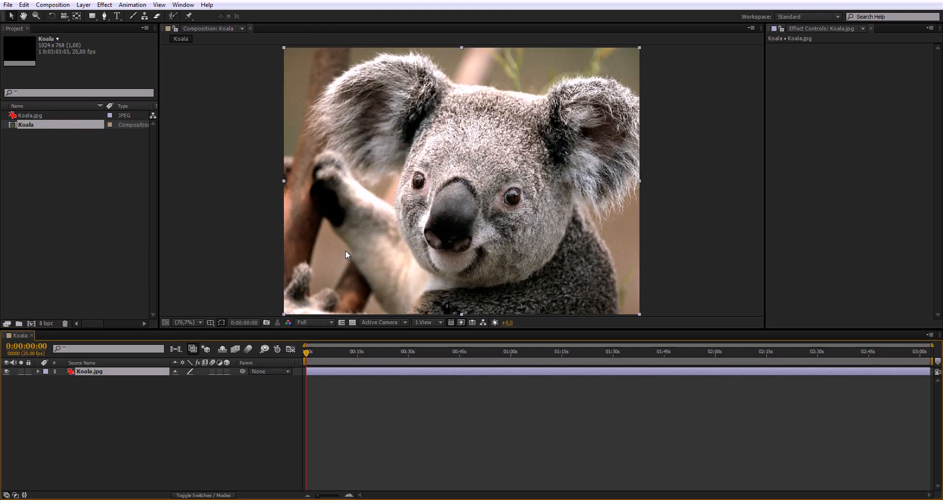
Draw a rectangular mask over the koala's eyes and nose, enlarge it slightly, and delete it
left_click(91, 16)
left_click(123, 19)
mouse_move(367, 114)
left_mouse_down()
mouse_move(575, 235)
mouse_move(551, 241)
left_mouse_up()
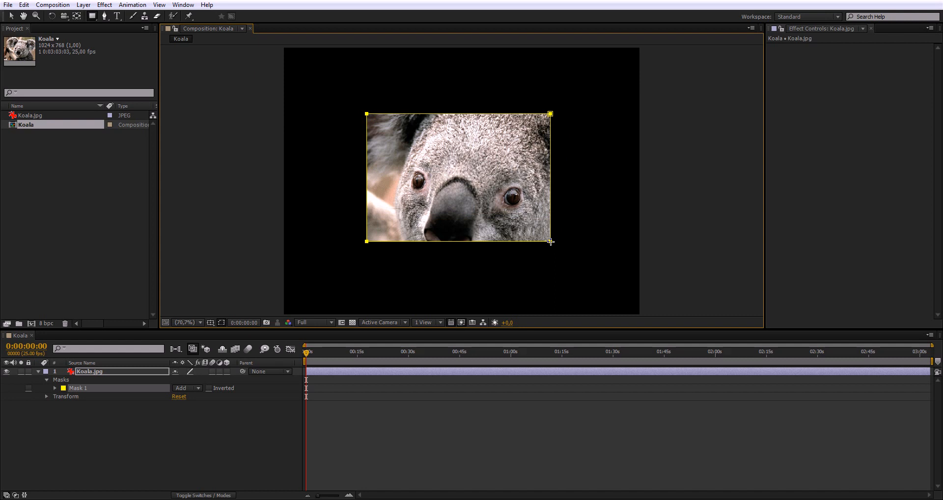
left_click_drag(551, 241, 562, 244)
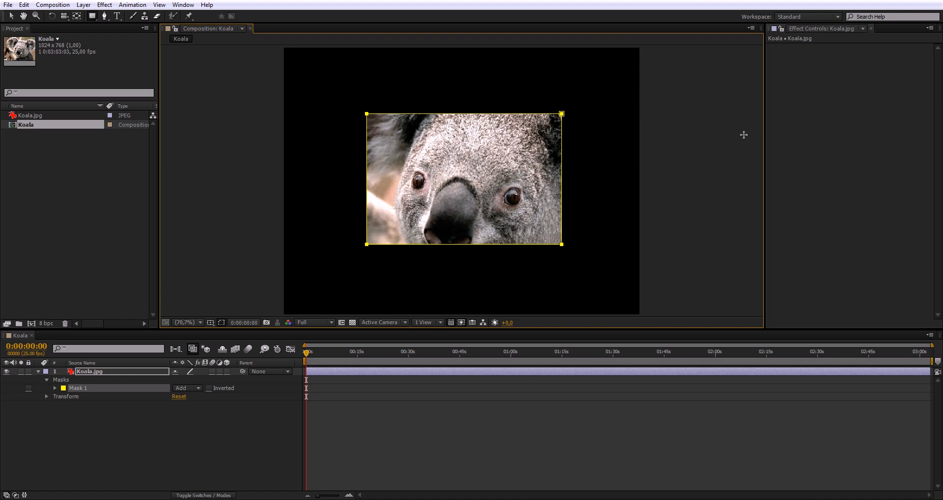
key("Delete")
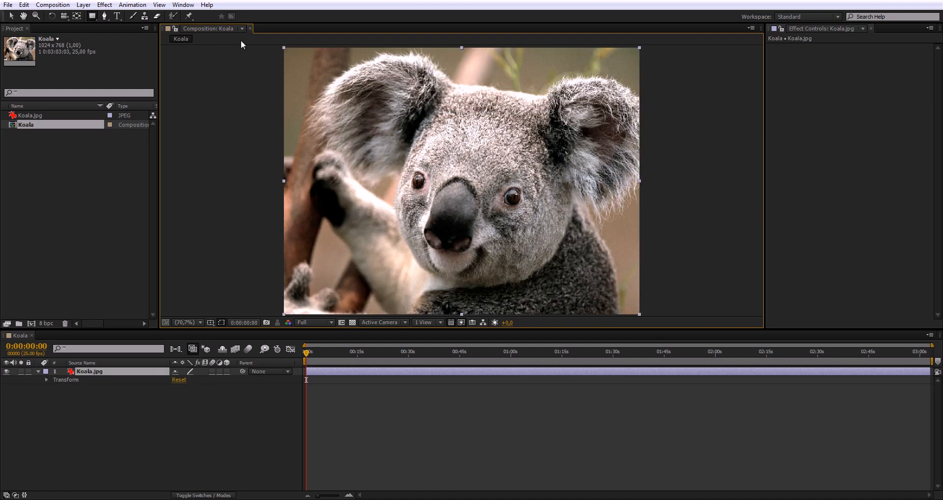
Draw a rectangular mask over the koala's forehead and eyes, repositioning it while drawing, and delete it
left_click_drag(352, 99, 520, 239)
mouse_move(551, 229)
left_mouse_down()
mouse_move(601, 249)
mouse_move(575, 258)
mouse_move(543, 239)
left_mouse_up()
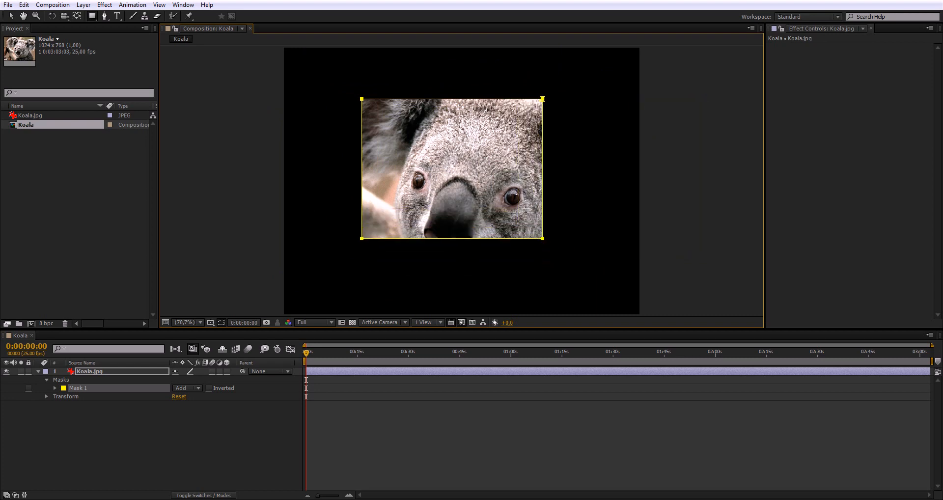
key("Delete")
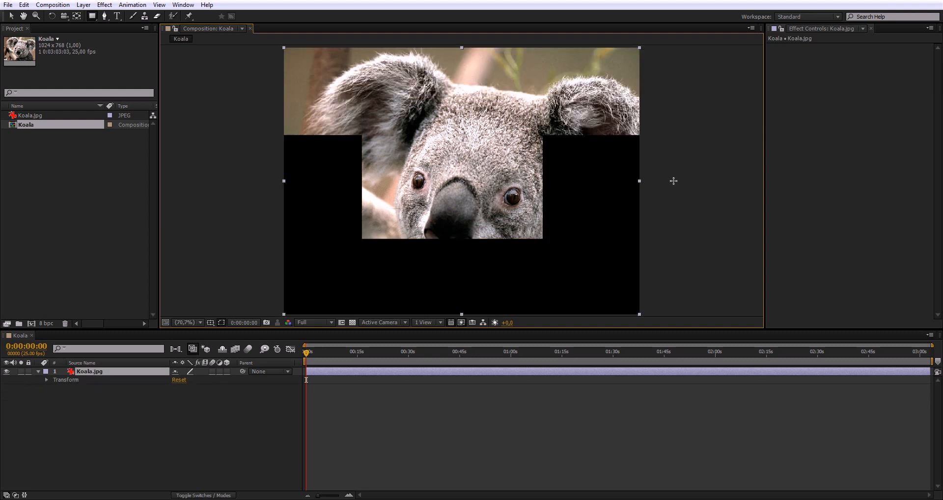
Draw a rectangular mask on the Koala.jpg layer, scaling outward from its centre above the koala's nose
left_click(97, 16)
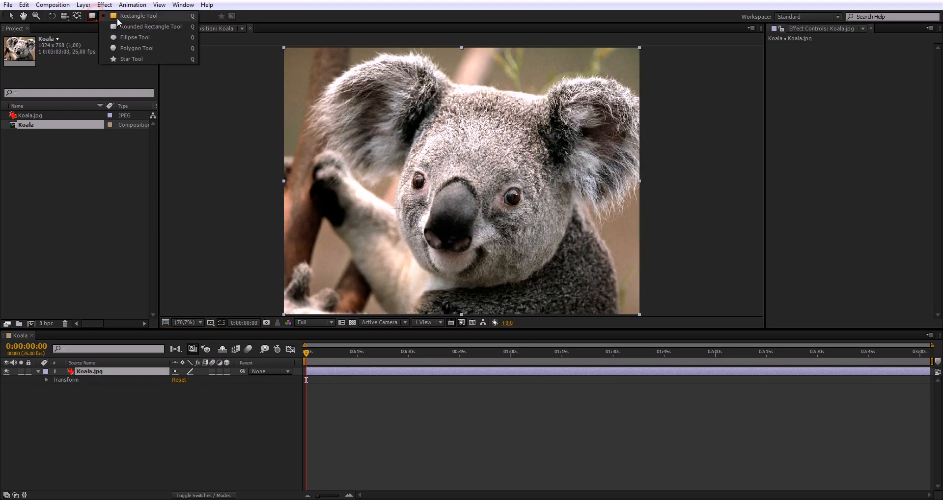
left_click(128, 20)
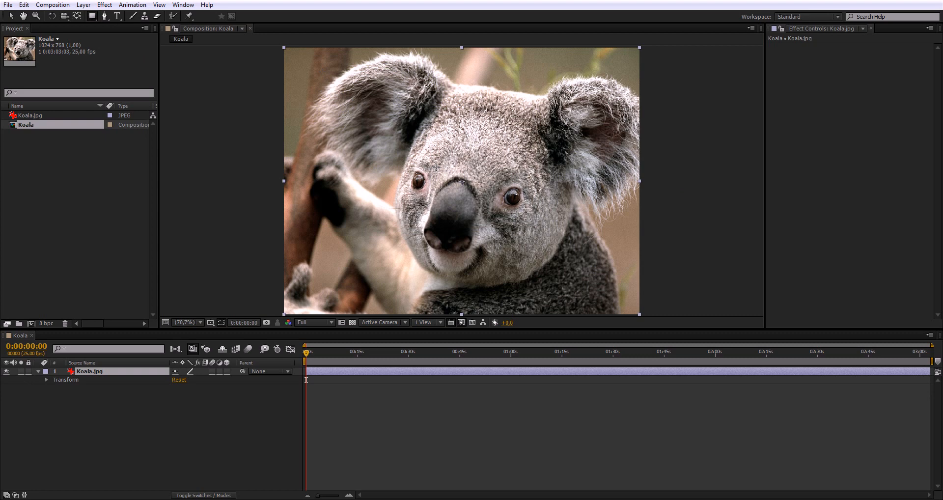
left_click_drag(462, 167, 465, 169)
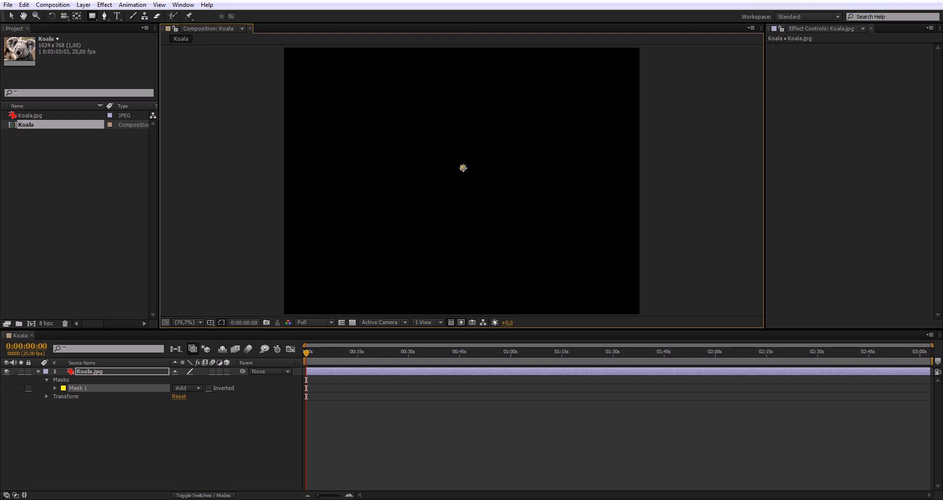
mouse_move(463, 168)
left_mouse_down()
mouse_move(570, 278)
mouse_move(463, 167)
mouse_move(525, 217)
mouse_move(562, 264)
mouse_move(604, 248)
mouse_move(606, 258)
mouse_move(560, 249)
mouse_move(594, 260)
mouse_move(584, 254)
left_mouse_up()
key("ctrl")
key("ctrl")
key("ctrl")
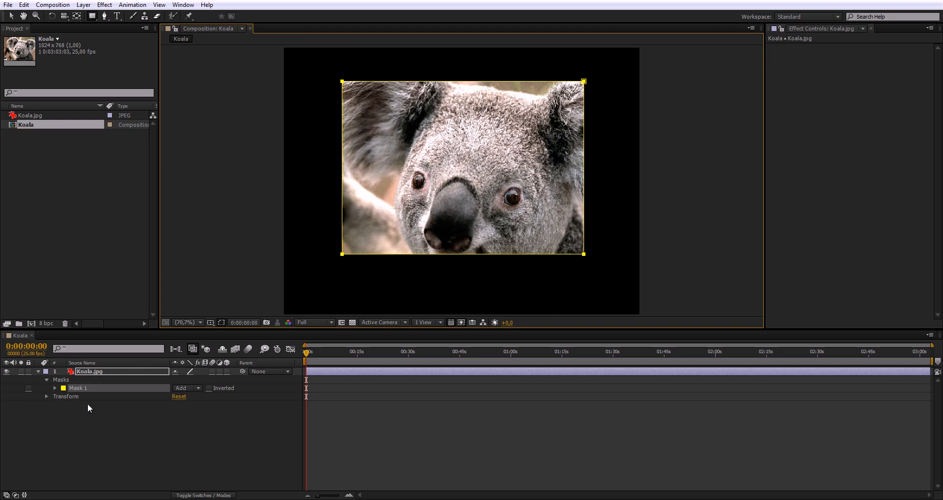
Reveal the Mask Path property of Mask 1 on the Koala.jpg layer and examine the available layer mask commands
left_click(97, 371)
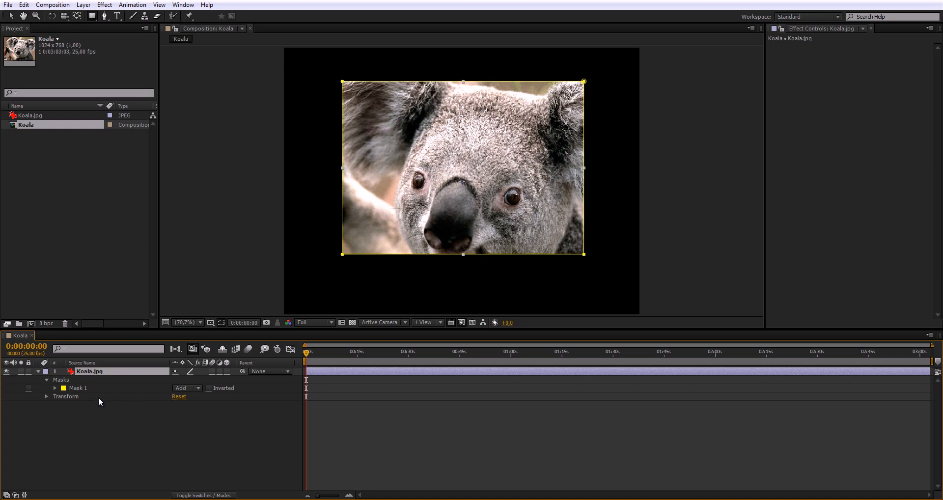
key("m")
key("m")
key("m")
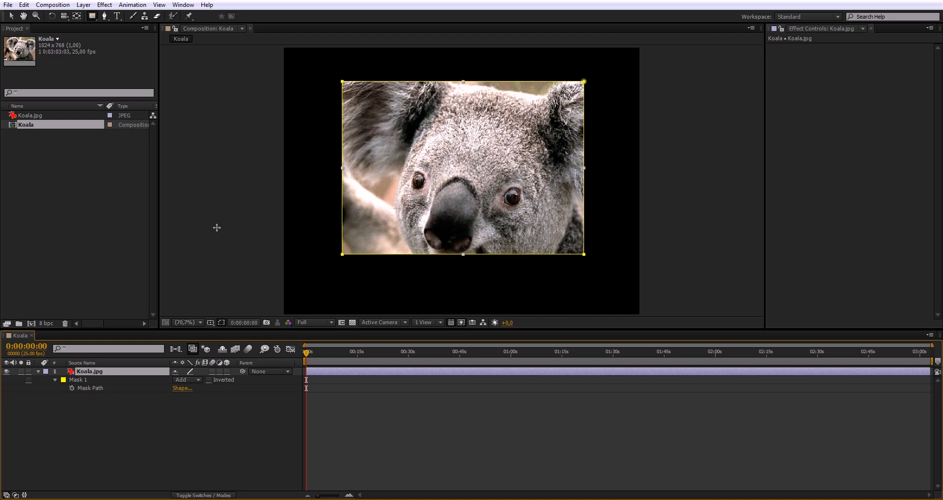
left_click(84, 379)
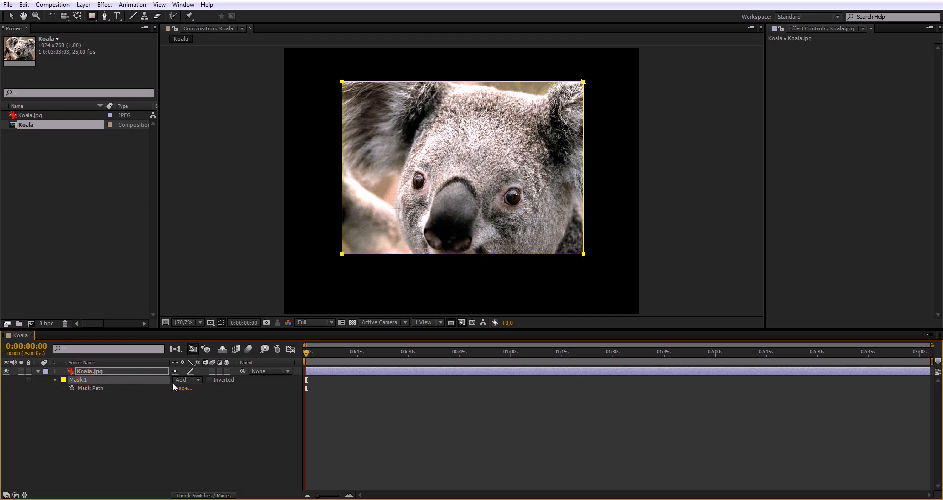
left_click(73, 379)
left_click(83, 5)
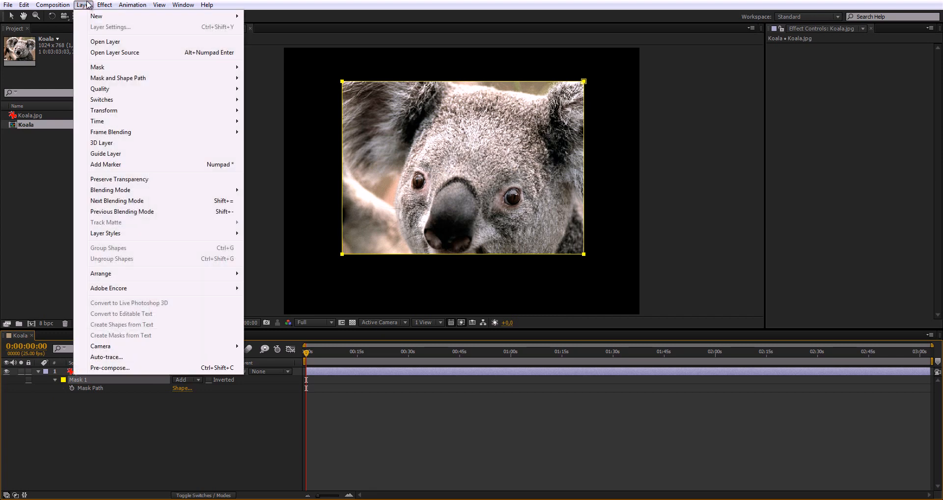
mouse_move(149, 81)
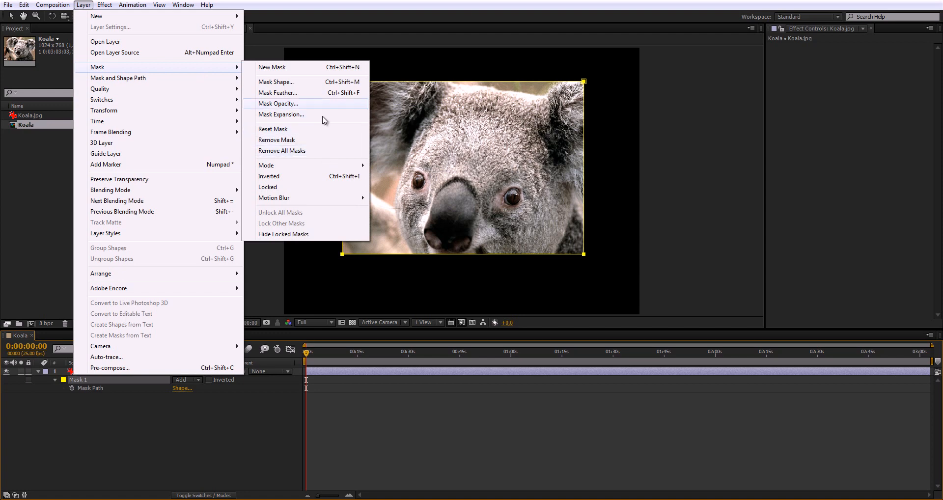
left_click(273, 27)
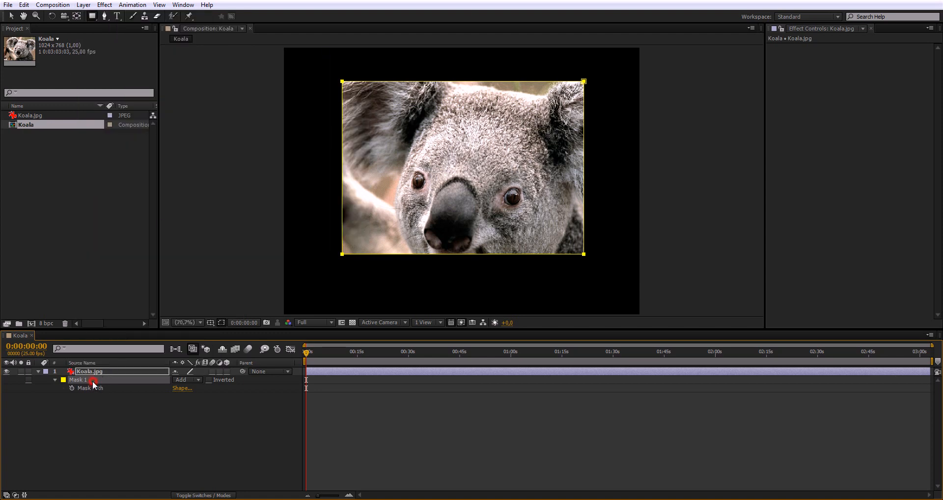
Replace Mask 1 with a rounded rectangle mask drawn over the koala's face
key("Delete")
left_click_drag(94, 16, 136, 26)
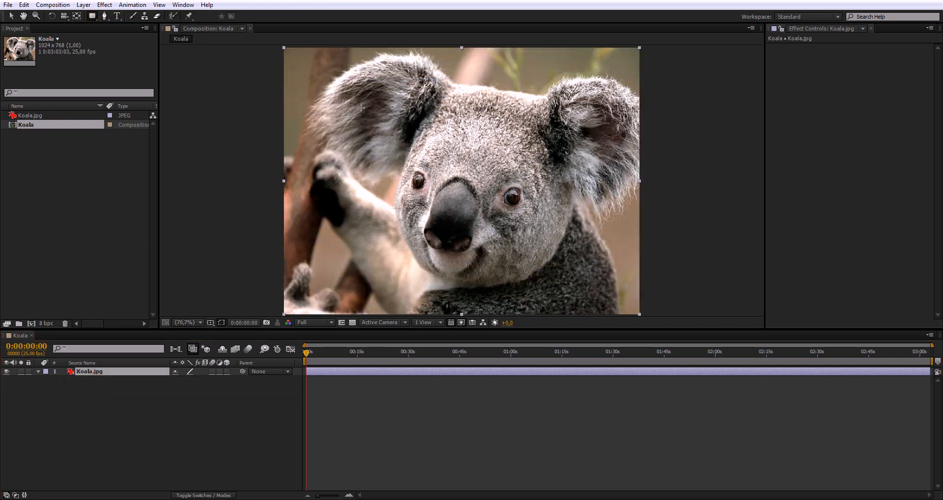
left_click_drag(358, 113, 583, 267)
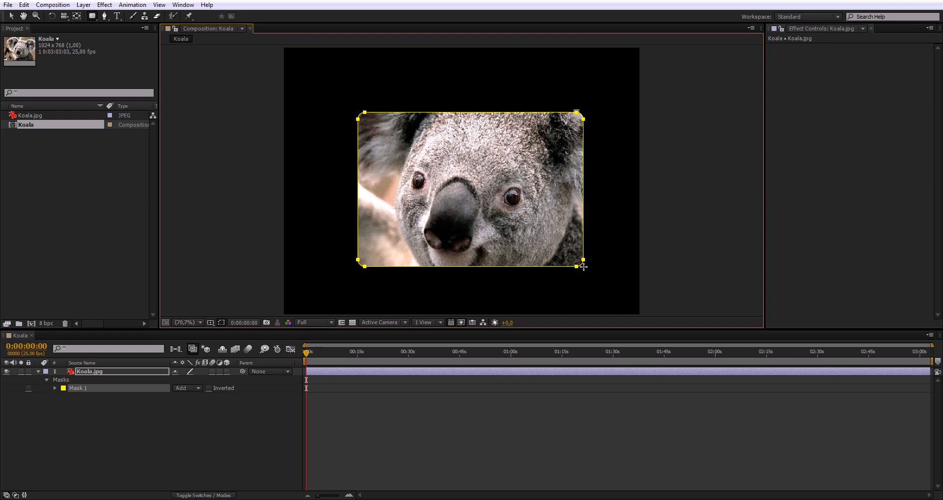
left_click_drag(583, 266, 583, 266)
Increase the mask's corner roundness gradually, switch it between square and fully rounded corners, and finish it with fully rounded ends
key("Up")
key("Up")
key("Up")
key("Up")
key("Up")
key("Up")
key("Up")
key("Up")
key("Up")
key("Up")
key("Up")
key("Up")
key("Up")
key("Up")
key("Up")
key("Up")
key("Up")
key("Up")
key("Up")
key("Up")
key("Up")
key("Left")
key("Right")
key("Left")
key("Right")
key("Left")
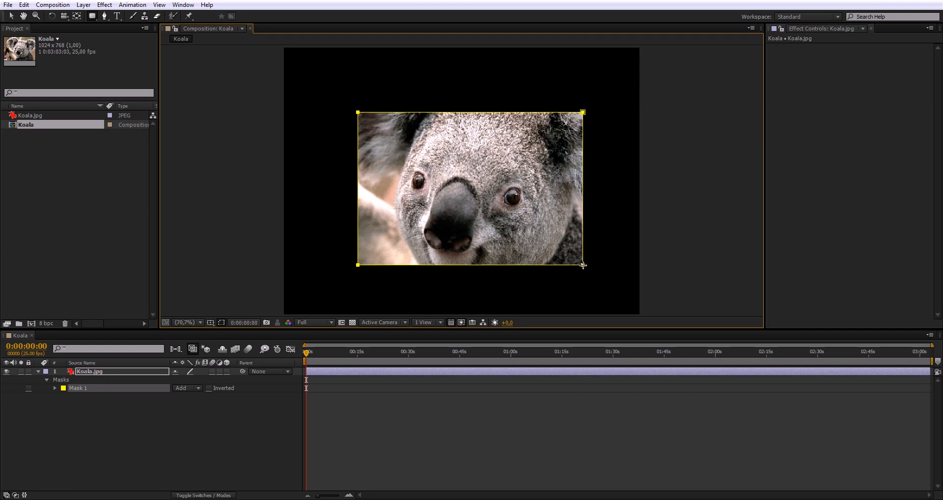
key("Right")
left_click_drag(583, 265, 583, 266)
key("Left")
key("Right")
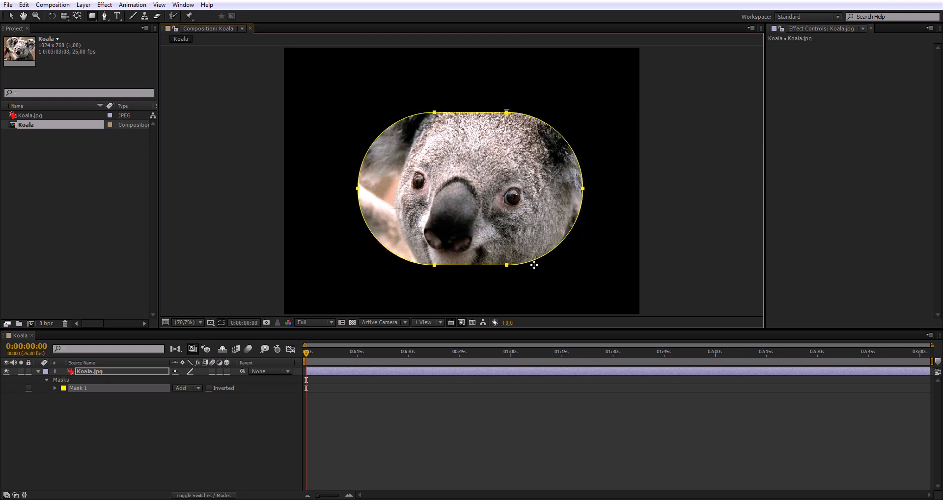
Replace the rounded rectangle mask with a wide elliptical mask over the koala's forehead and one eye
key("ctrl+z")
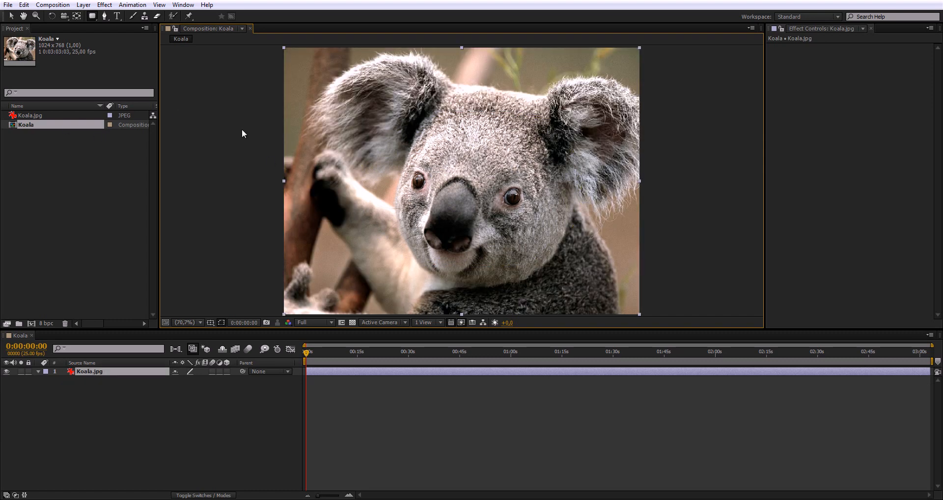
left_click_drag(91, 16, 131, 42)
left_click_drag(373, 116, 518, 199)
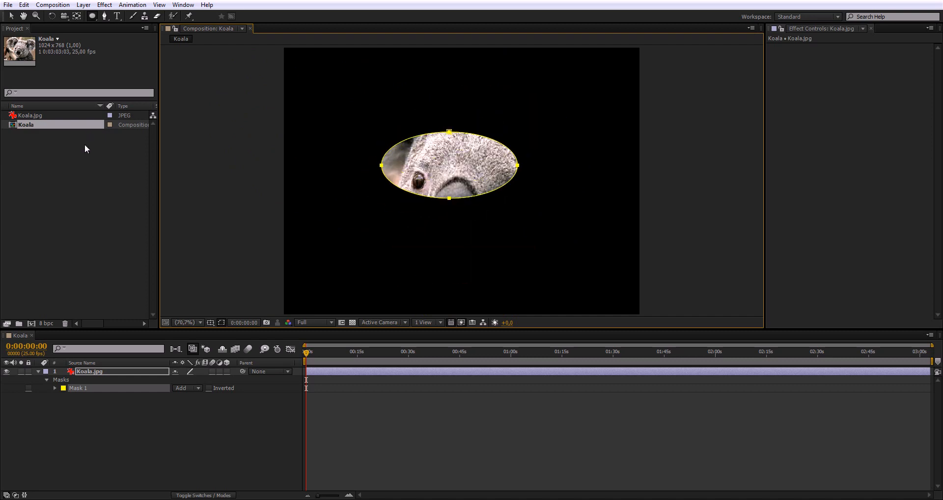
Replace the elliptical mask with an eight-sided polygon mask drawn over the koala's face
key("ctrl+z")
left_click(92, 15)
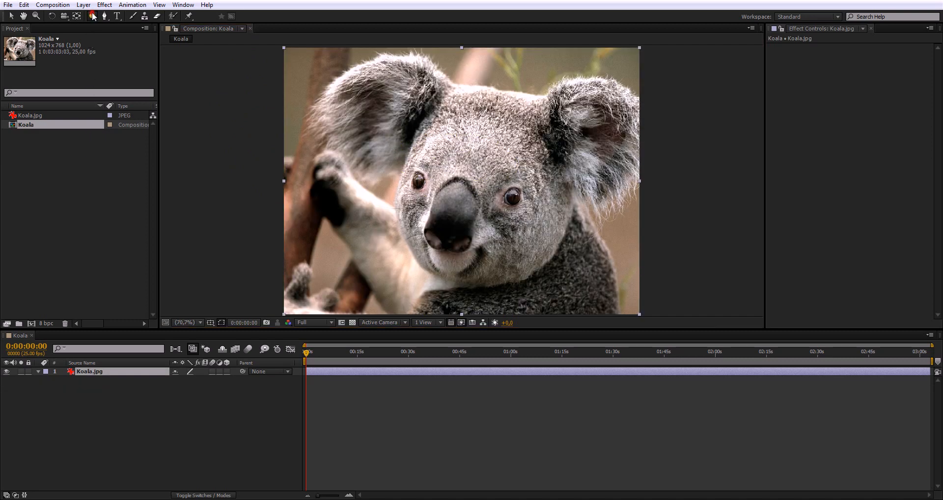
left_click(135, 48)
left_click_drag(377, 131, 407, 257)
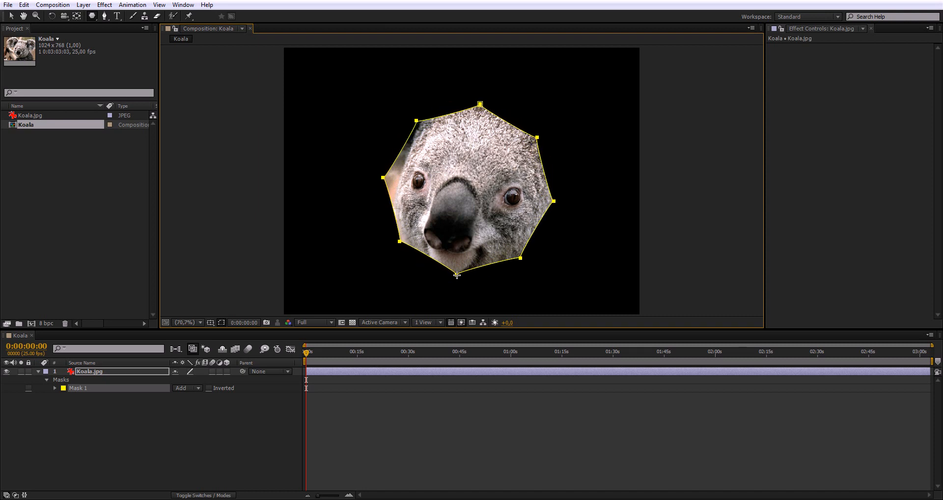
Enlarge and slightly rotate the polygon mask, rounding its eight corners until they form outward loops
left_click_drag(457, 275, 452, 291)
key("Left")
key("Left")
key("Left")
key("Left")
key("Left")
key("Left")
key("Left")
key("Left")
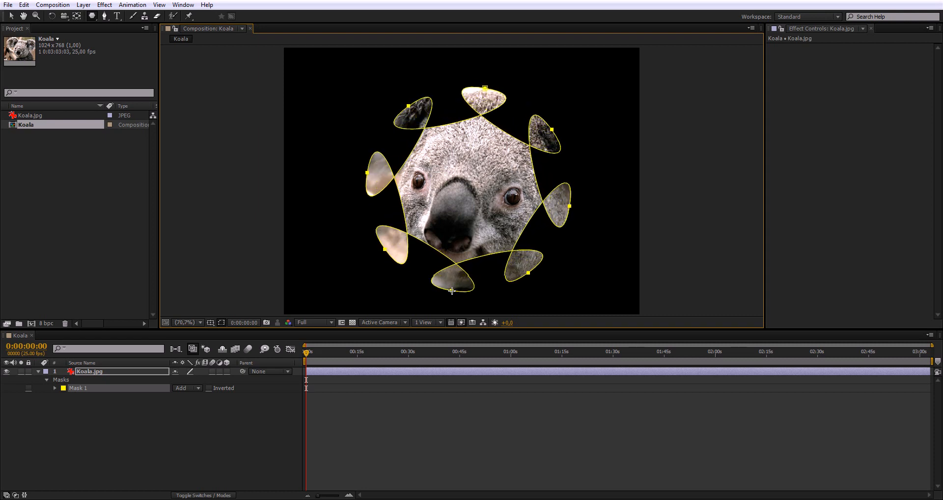
key("Left")
key("Left")
key("Left")
key("Left")
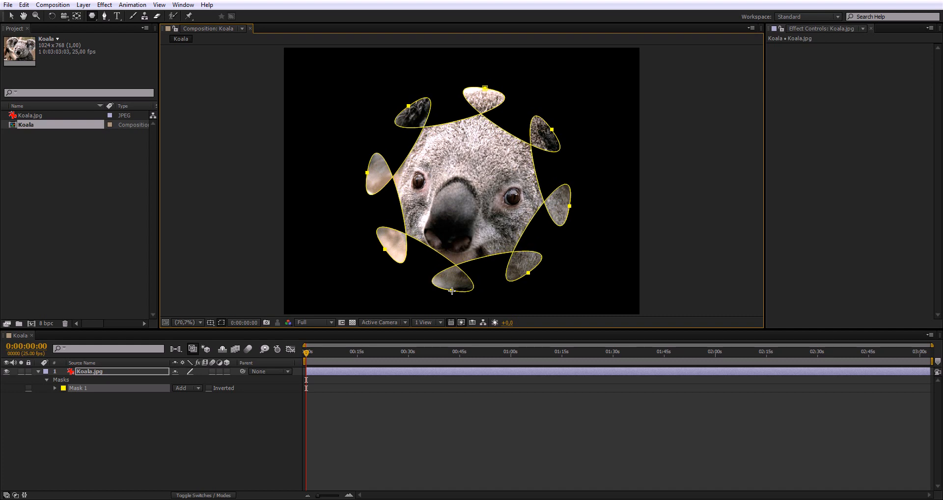
mouse_move(451, 292)
left_mouse_down()
mouse_move(451, 331)
mouse_move(458, 294)
left_mouse_up()
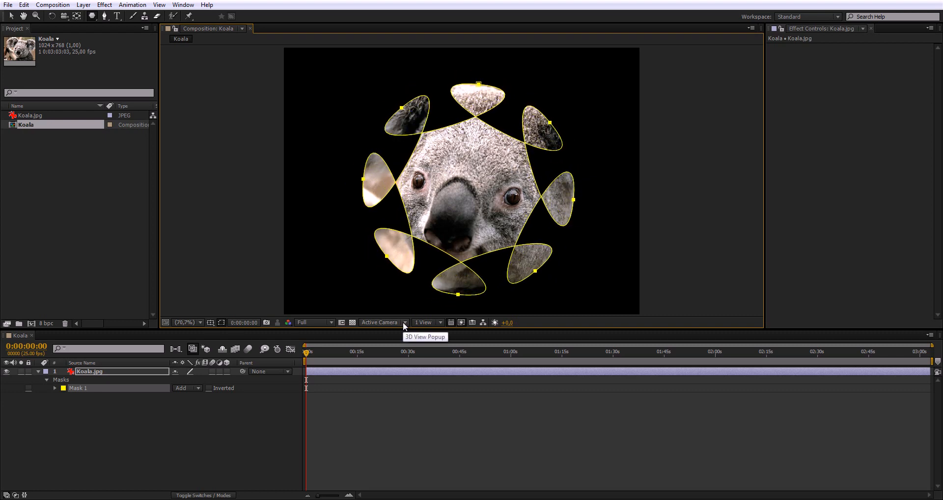
Replace the polygon mask with a large five-pointed star mask centred horizontally on the Koala.jpg layer
key("Delete")
left_click(97, 16)
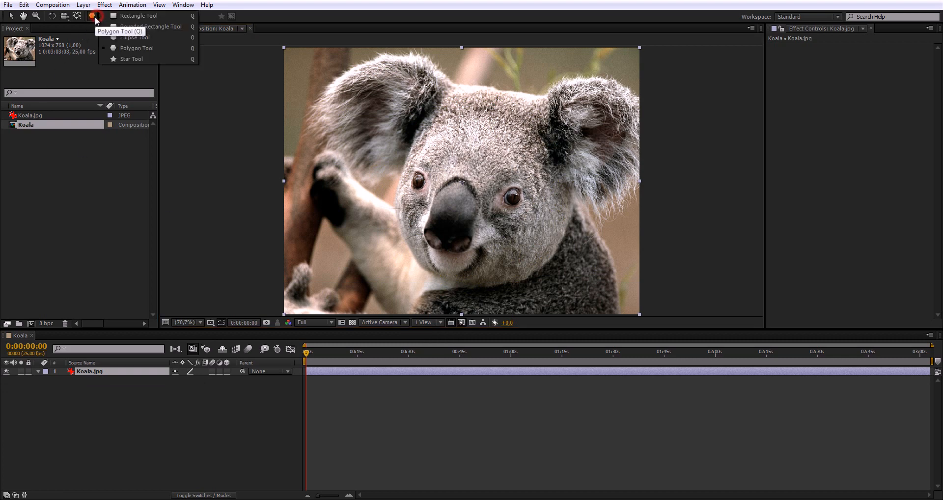
left_click(126, 59)
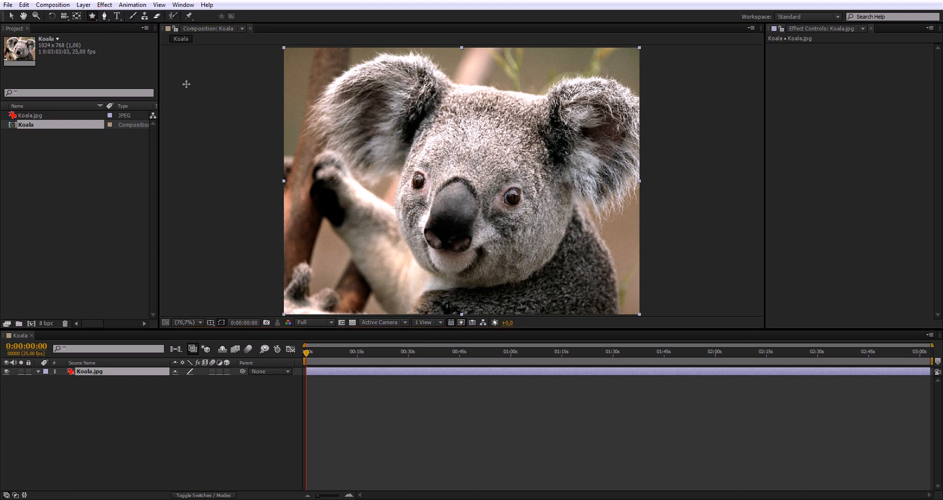
mouse_move(381, 112)
left_mouse_down()
mouse_move(479, 236)
mouse_move(422, 150)
mouse_move(547, 227)
mouse_move(565, 182)
mouse_move(545, 132)
mouse_move(364, 174)
mouse_move(510, 176)
mouse_move(537, 237)
left_mouse_up()
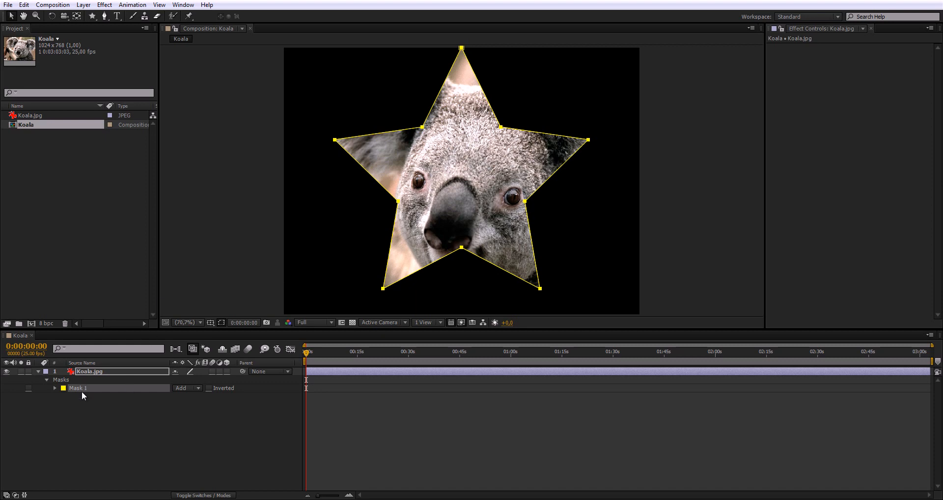
Delete the large star mask and draw a small, tilted five-pointed star mask between the koala's nose and eye
left_click(81, 390)
key("Delete")
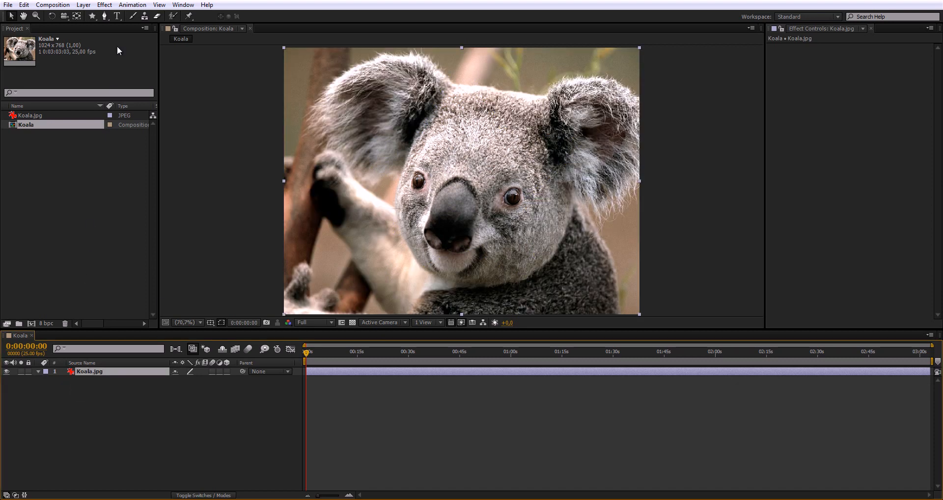
left_click(91, 16)
left_click_drag(417, 130, 539, 226)
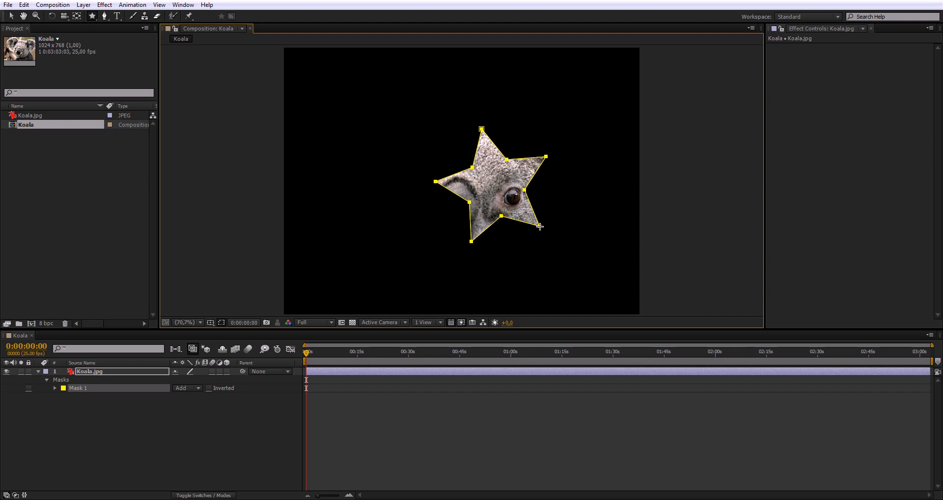
Increase the number of points on the star mask step by step to nine and beyond
key("Up")
key("Up")
key("Up")
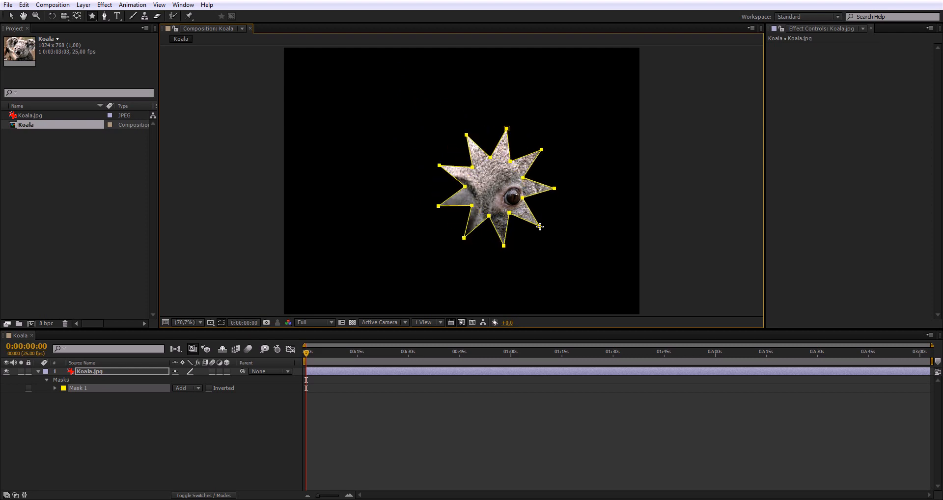
key("Up")
key("Up")
key("Up")
Enlarge the star mask, vary its point count down to nine, and round its points into loops
mouse_move(540, 226)
left_mouse_down()
mouse_move(553, 278)
mouse_move(564, 271)
left_mouse_up()
key("Down")
key("Down")
key("Down")
key("Down")
key("Down")
key("Up")
key("Up")
key("Up")
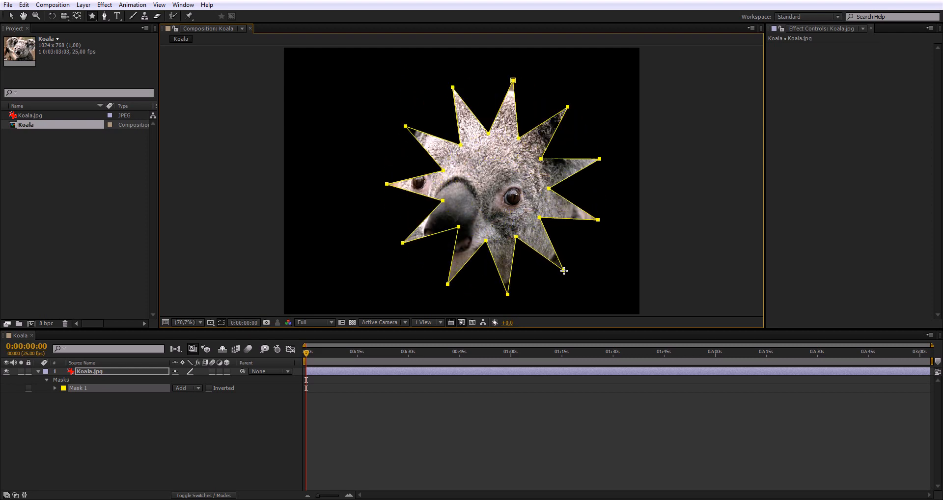
key("Down")
key("Down")
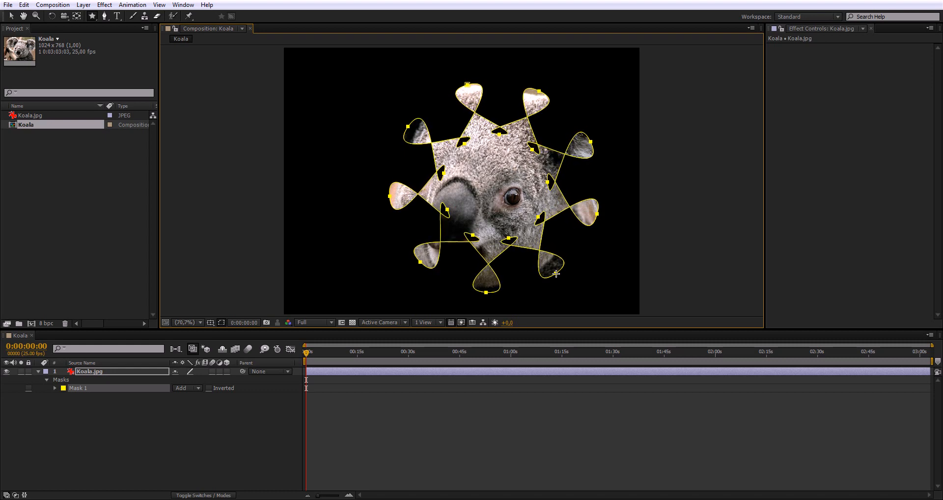
mouse_move(554, 274)
left_mouse_down()
mouse_move(573, 317)
mouse_move(556, 290)
mouse_move(379, 217)
mouse_move(433, 268)
mouse_move(530, 280)
mouse_move(489, 290)
mouse_move(564, 278)
mouse_move(548, 273)
mouse_move(501, 277)
mouse_move(578, 286)
mouse_move(545, 278)
left_mouse_up()
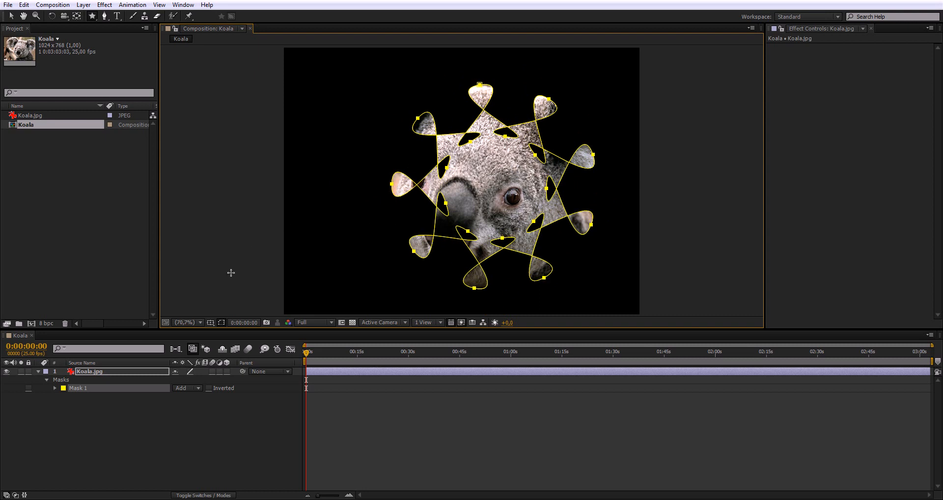
Delete the looped star mask and draw a rectangular mask by hand around the whole Koala.jpg layer
left_click(91, 387)
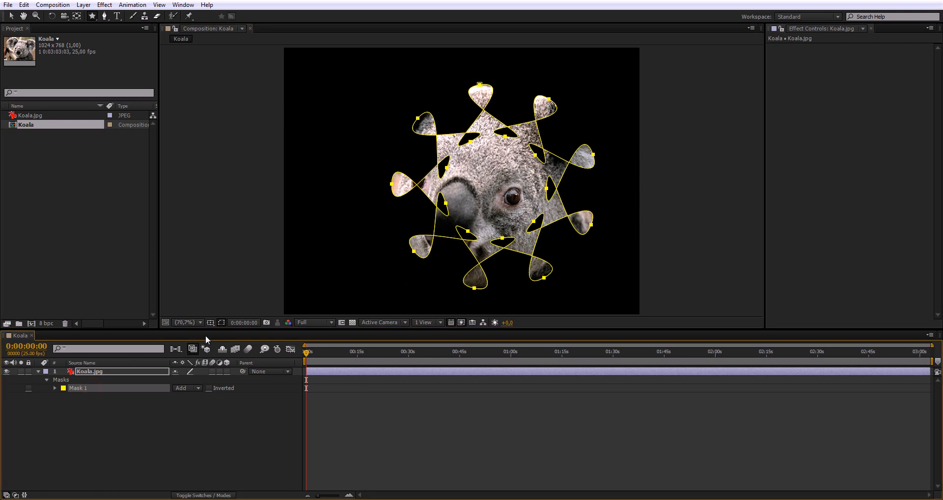
key("Delete")
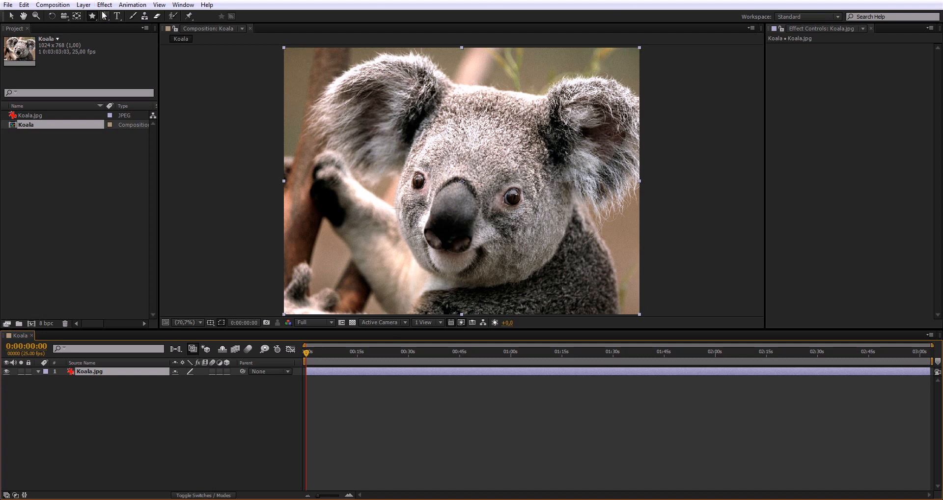
left_click_drag(91, 16, 126, 16)
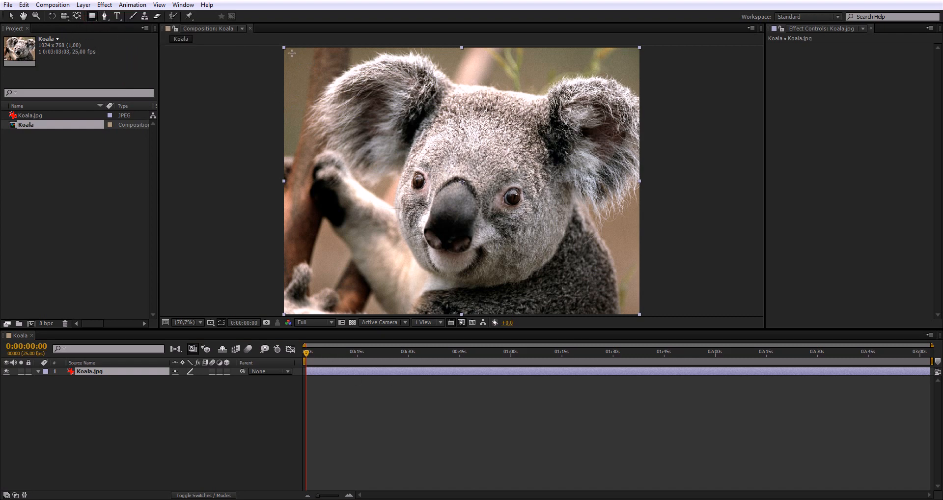
left_click_drag(285, 47, 639, 317)
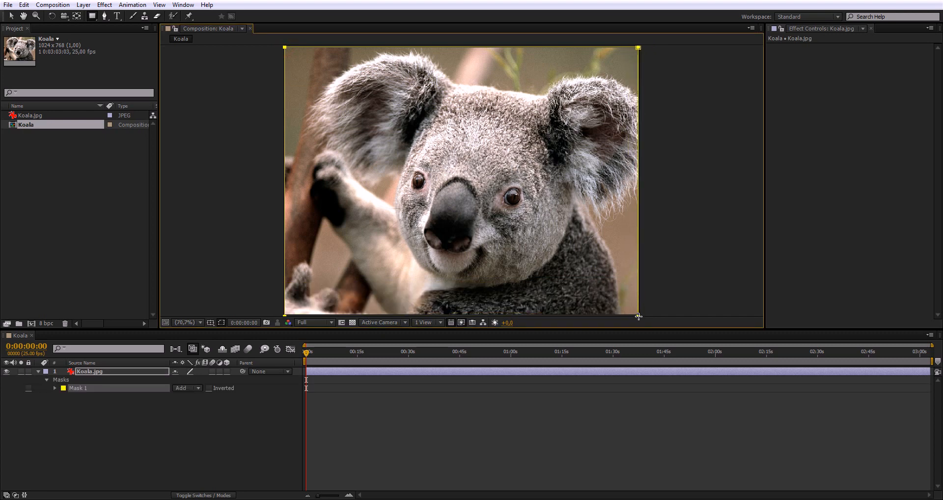
Undo the hand-drawn rectangle and create a rectangular mask automatically fitted to the full Koala.jpg layer
key("ctrl+z")
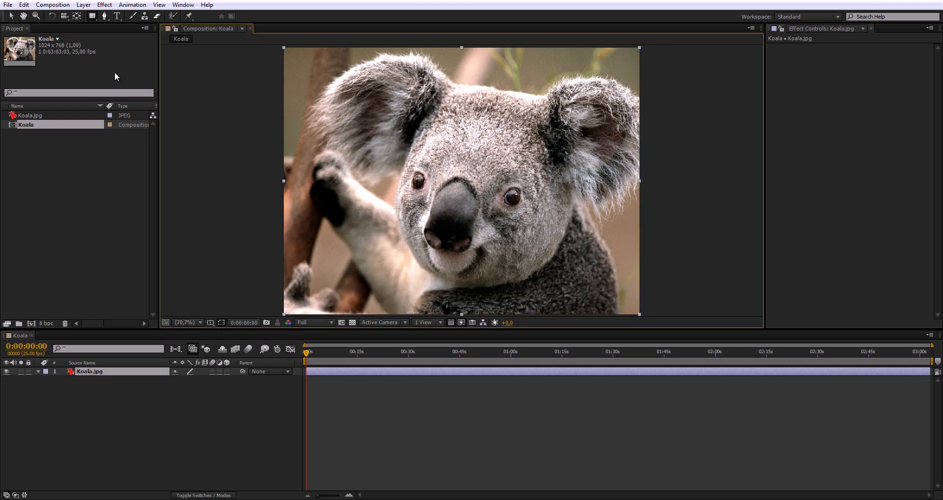
double_click(93, 16)
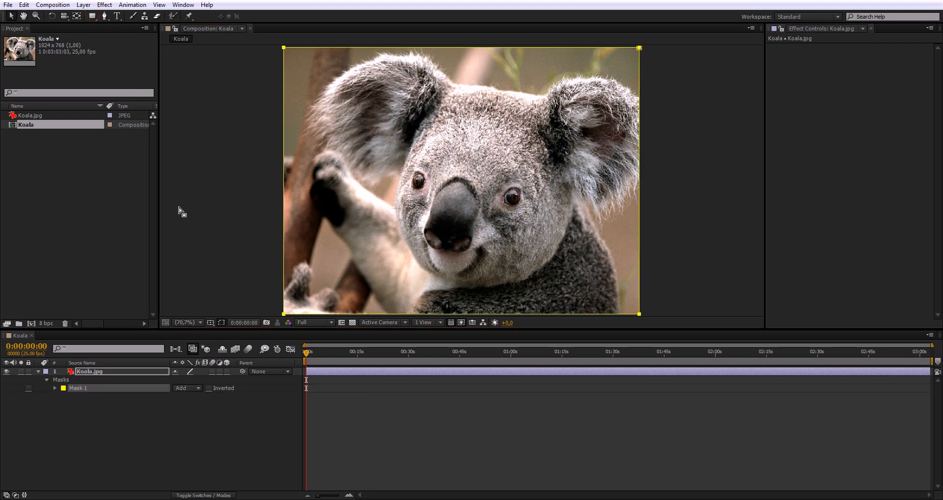
key("q")
key("equal")
key("equal")
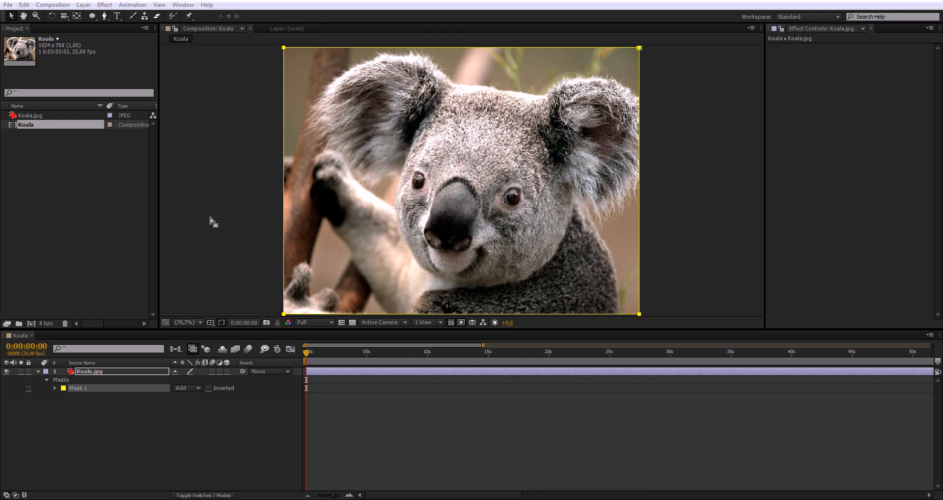
Import Lighthouse.jpg from the Sample Pictures folder into the project
double_click(84, 219)
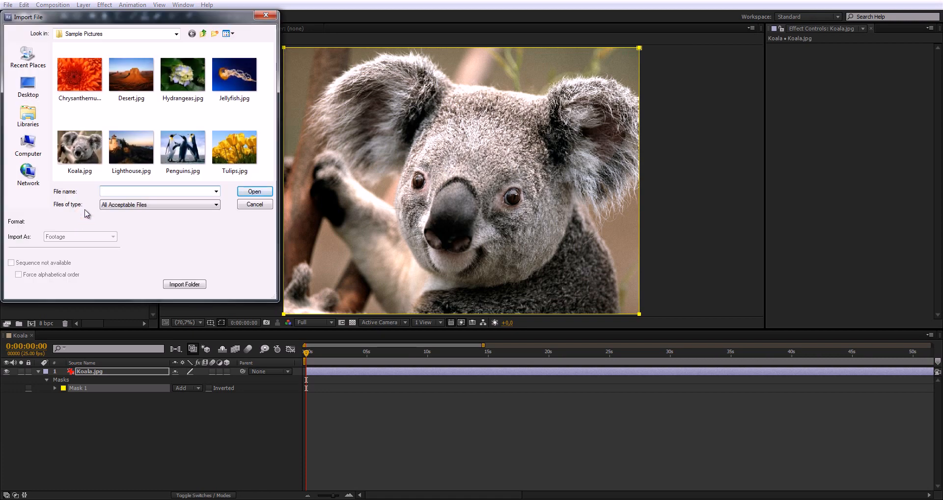
left_click(136, 160)
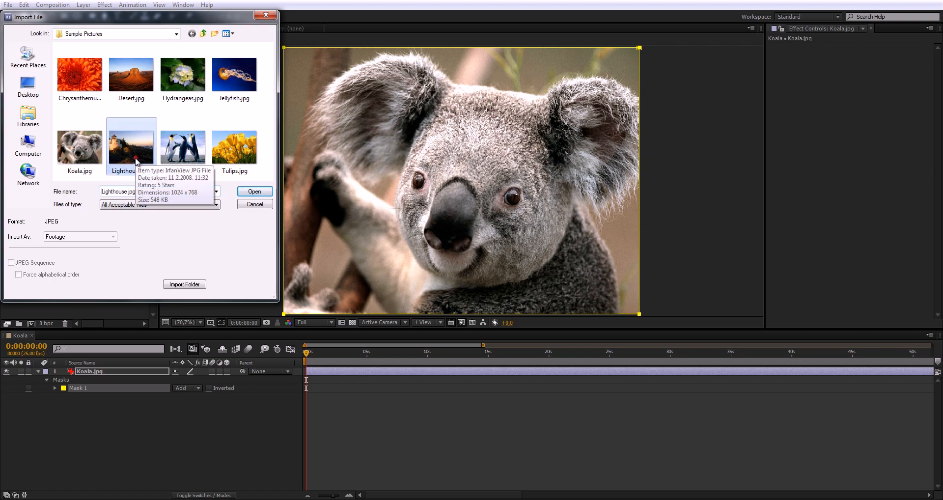
double_click(136, 160)
Import Wildlife.wmv from the Sample Videos folder under Public Videos, with its alpha channel set to Ignore
double_click(108, 212)
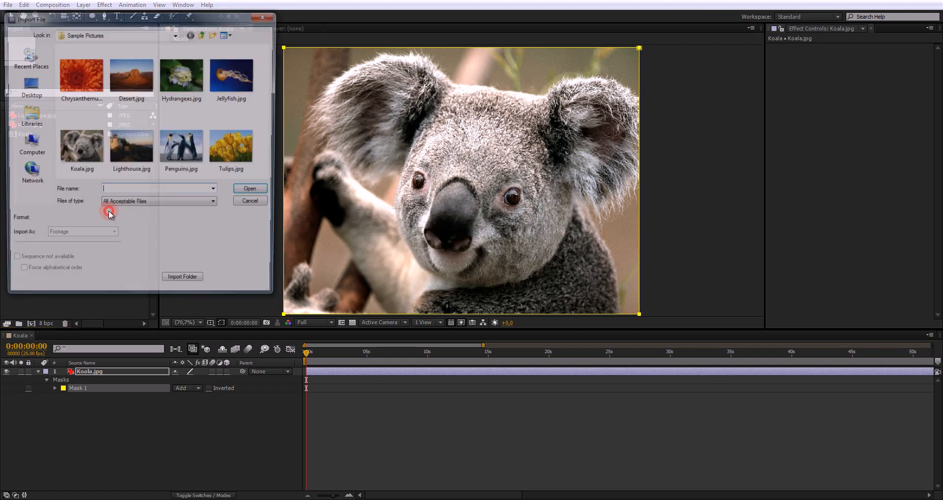
left_click(203, 34)
left_click(202, 34)
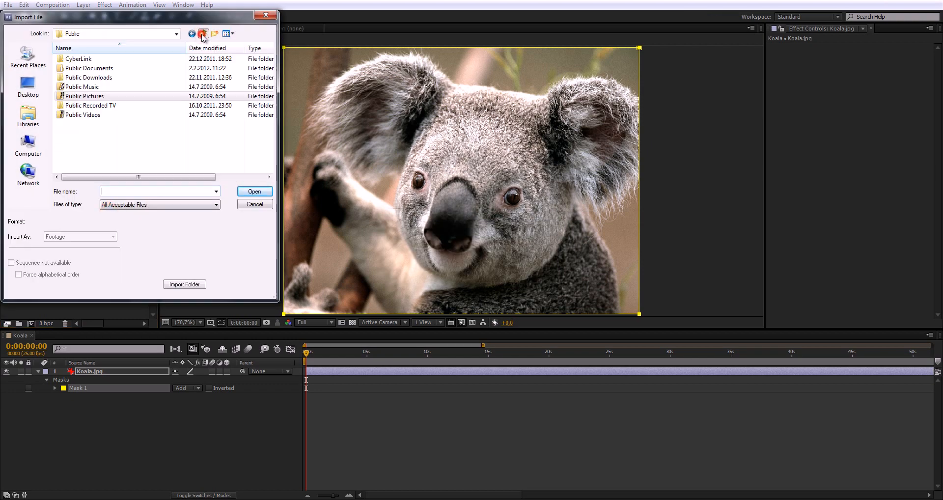
double_click(82, 114)
double_click(82, 81)
left_click(81, 84)
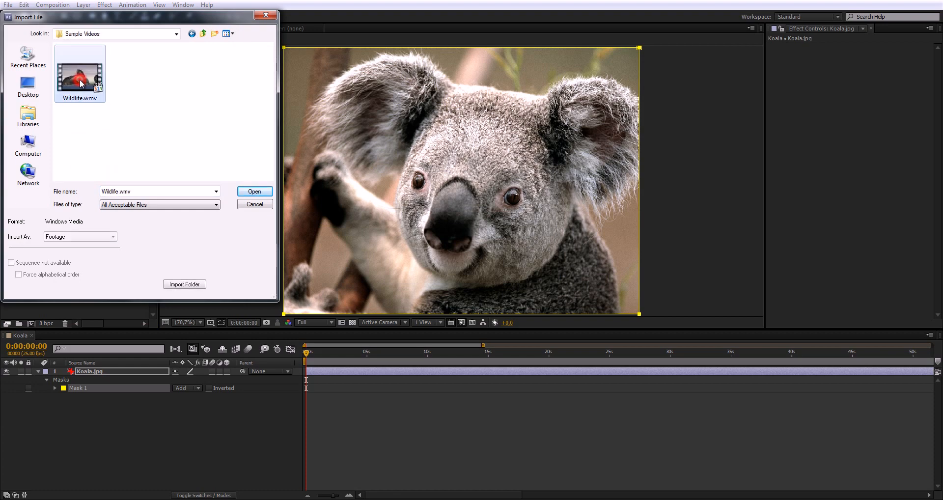
double_click(82, 83)
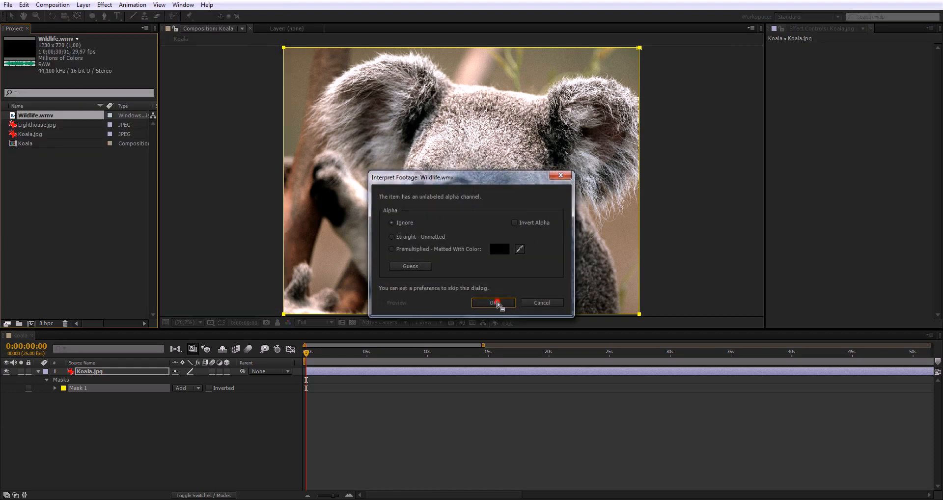
left_click(493, 303)
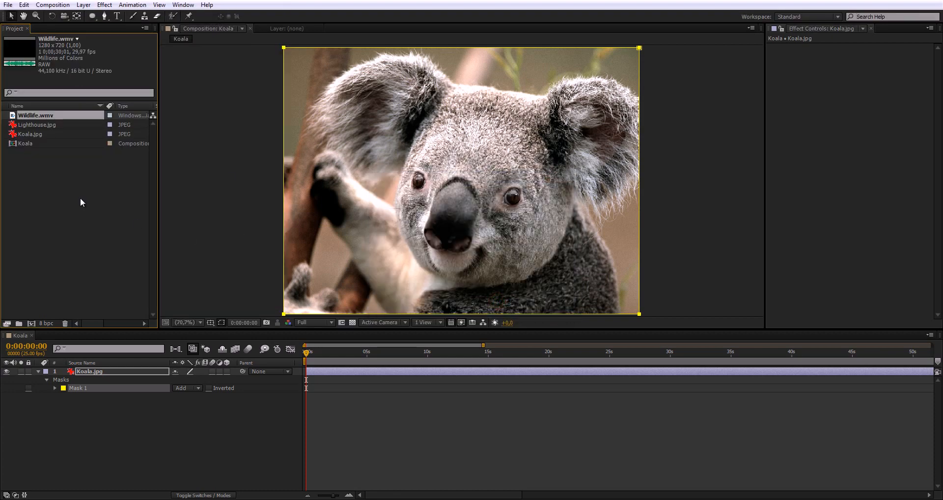
Delete the Koala.jpg layer from the Koala composition
left_click(96, 378)
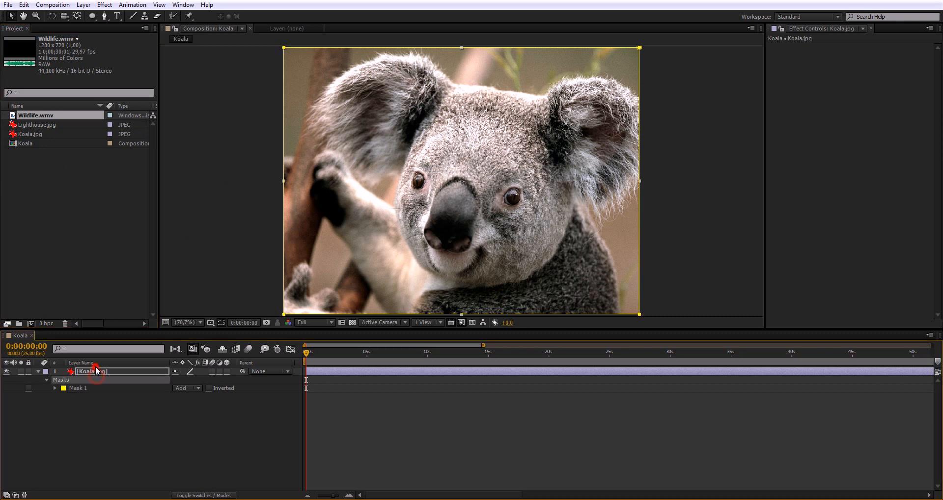
left_click(98, 370)
key("Delete")
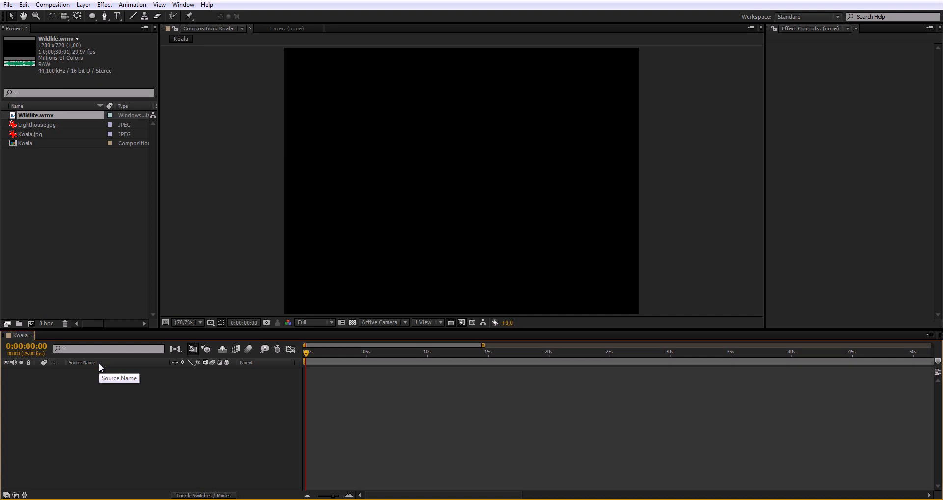
Add Lighthouse.jpg and Wildlife.wmv to the Koala composition, placing Wildlife.wmv above Lighthouse.jpg in the layer order
left_click_drag(57, 127, 144, 435)
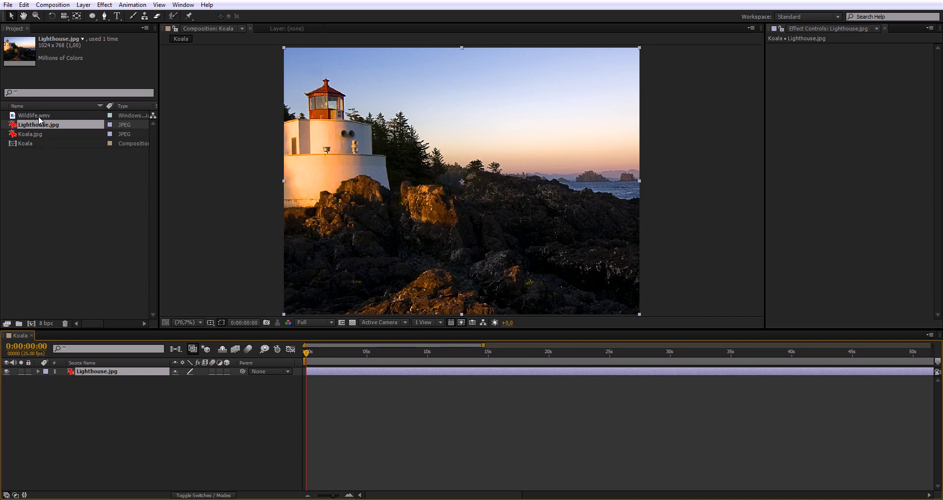
left_click_drag(38, 115, 184, 380)
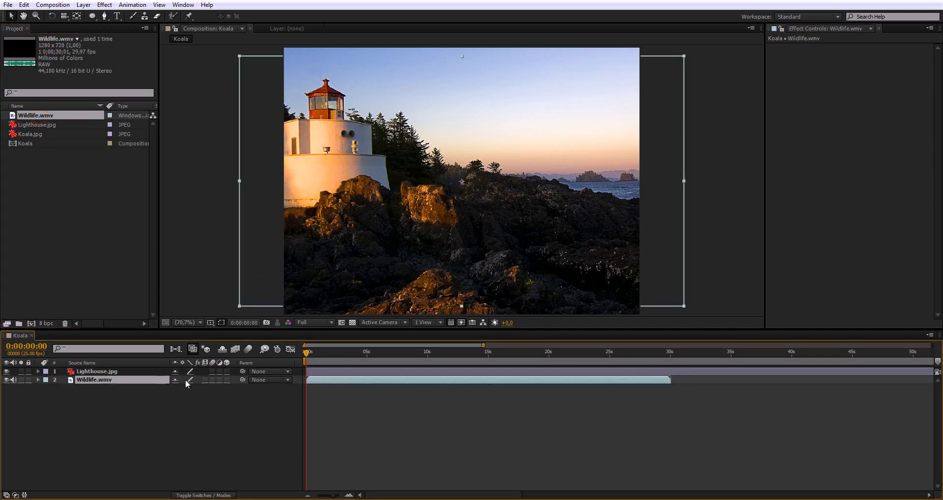
left_click_drag(113, 381, 114, 371)
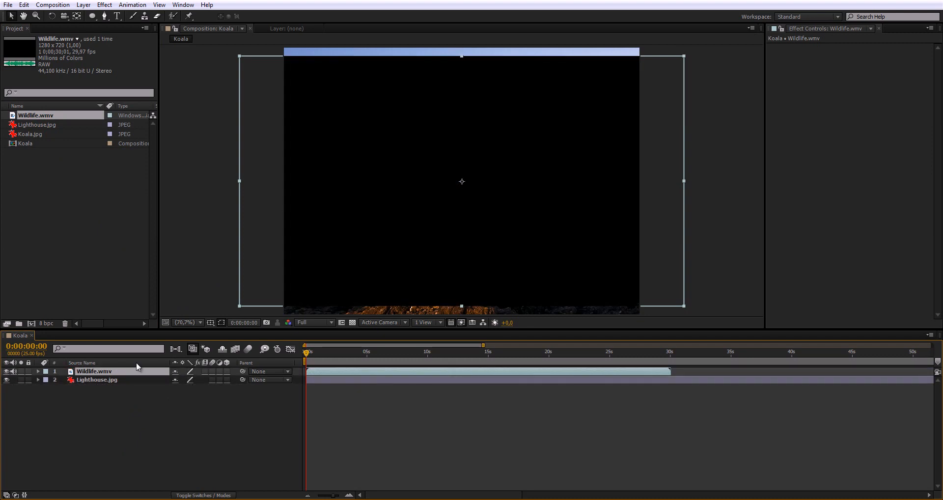
Fit the Wildlife.wmv layer to the composition and preview it at several times, returning to the start
right_click(432, 191)
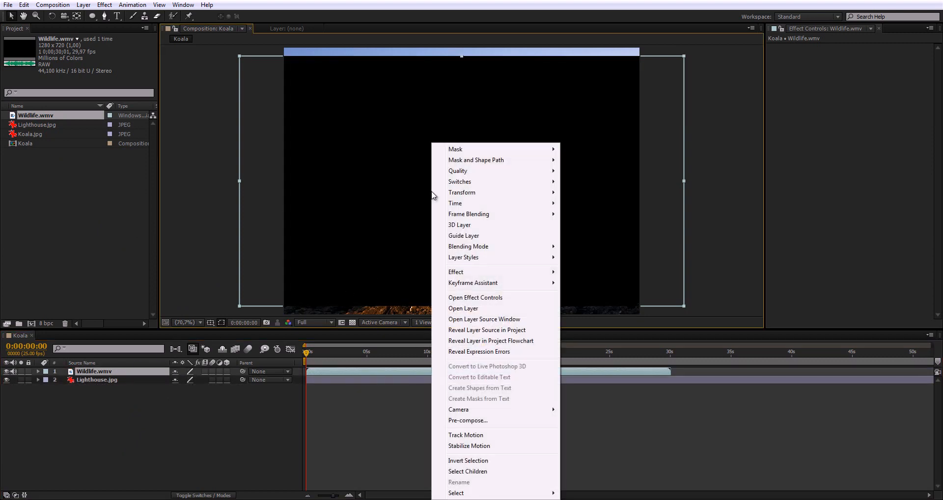
mouse_move(530, 197)
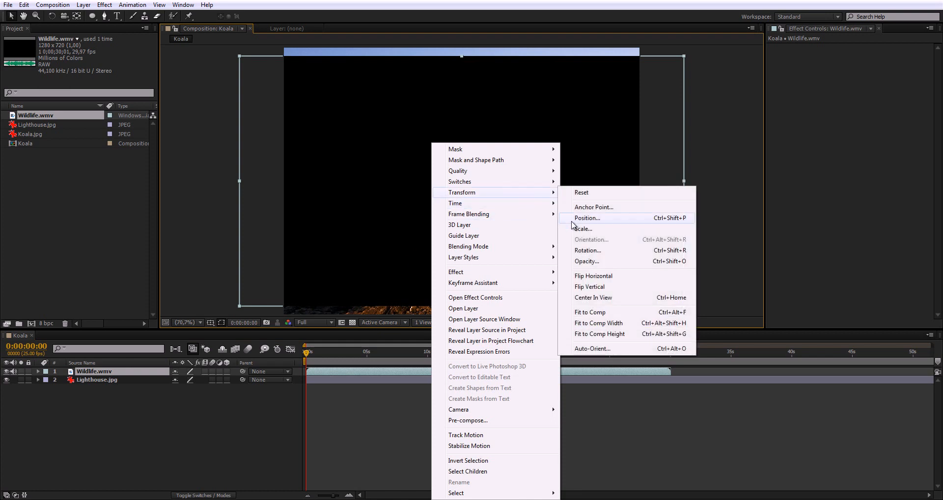
left_click(613, 313)
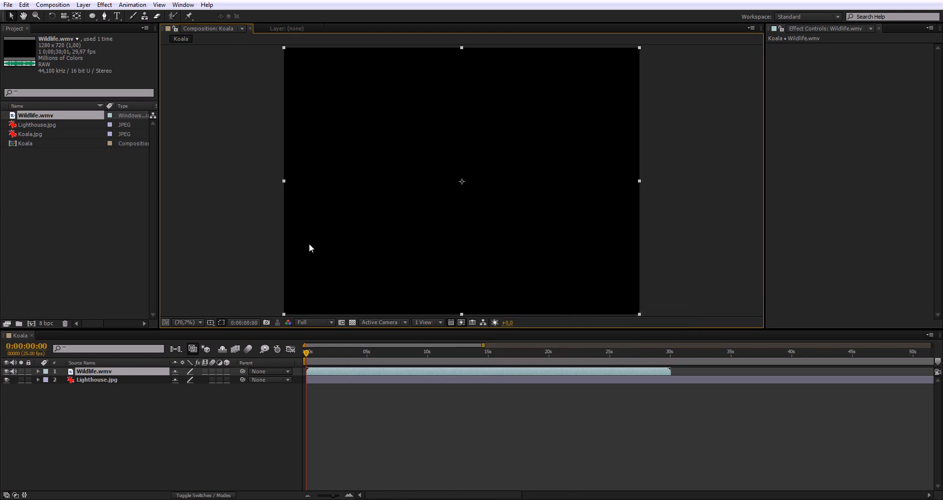
left_click(346, 348)
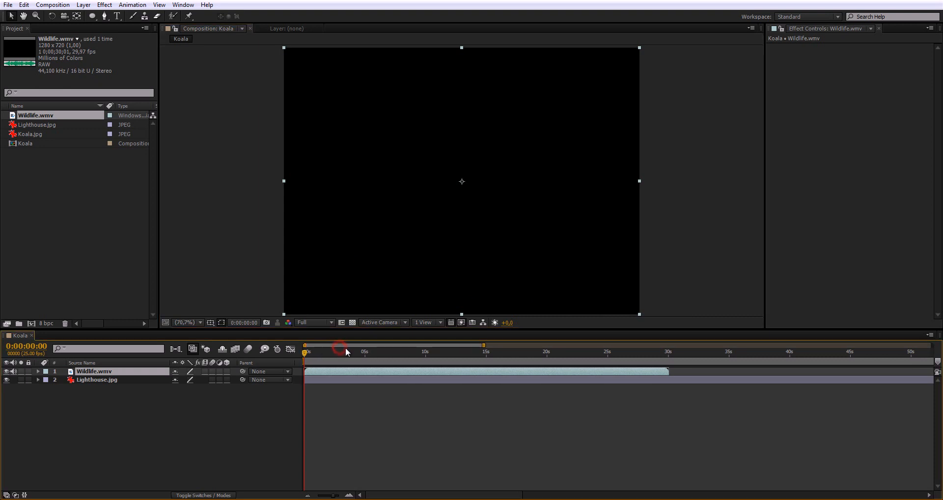
left_click(362, 353)
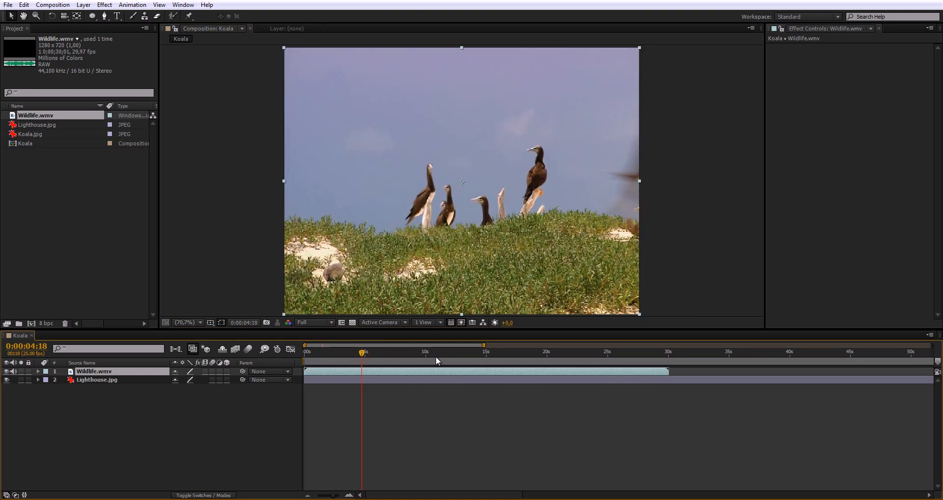
left_click(435, 354)
left_click(306, 352)
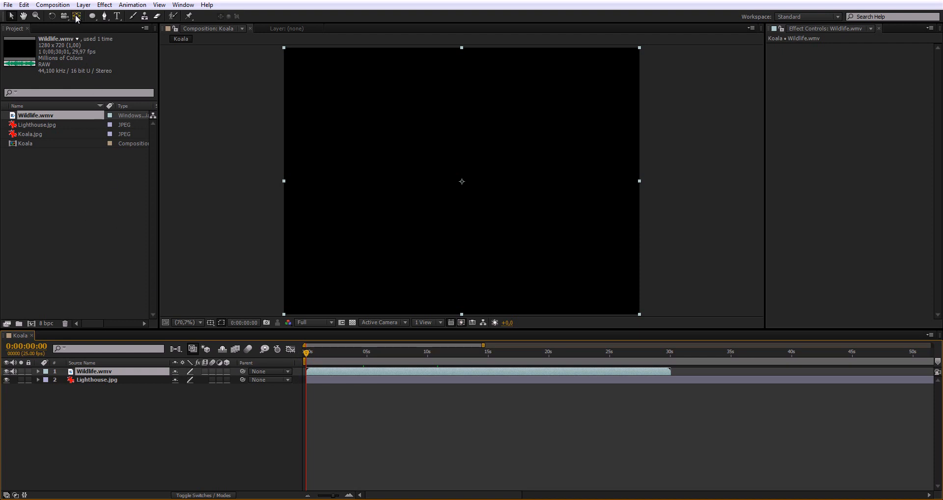
Draw a rounded rectangle mask on Wildlife.wmv over the upper-right sky area of the lighthouse picture
left_click(91, 15)
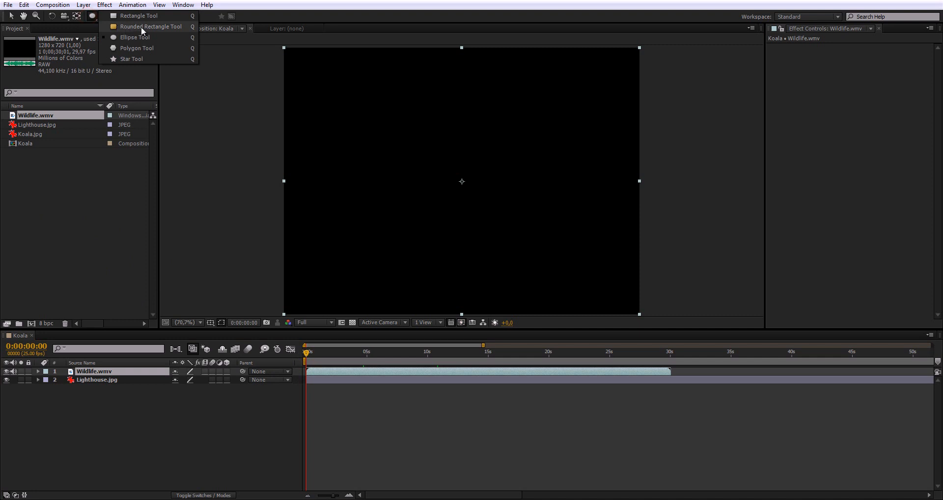
left_click(150, 26)
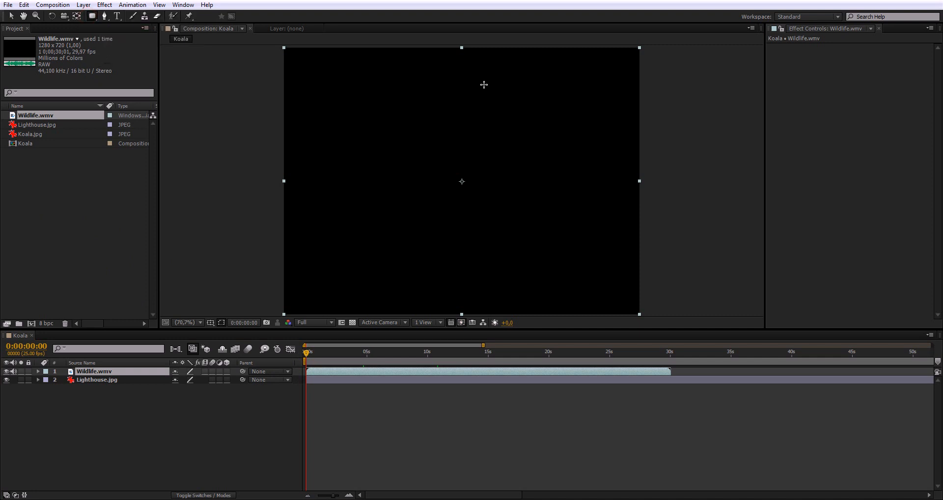
left_click_drag(472, 77, 630, 174)
key("space")
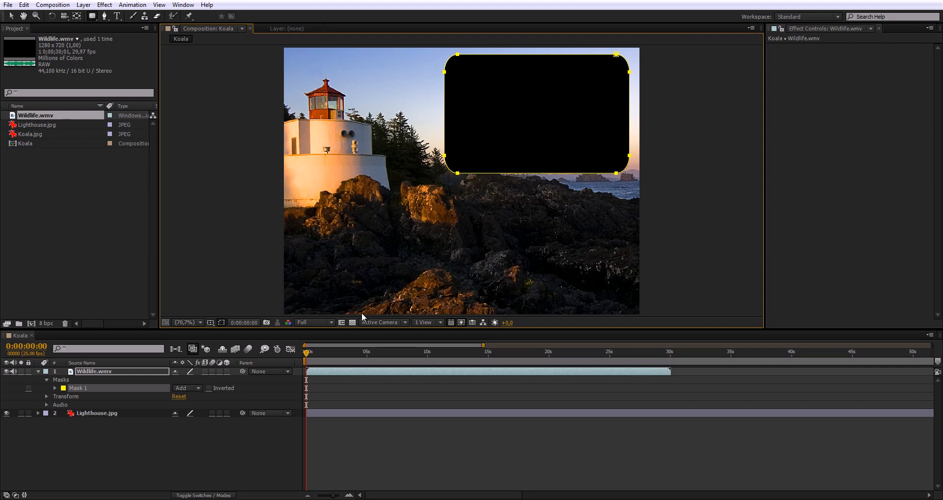
left_click(211, 458)
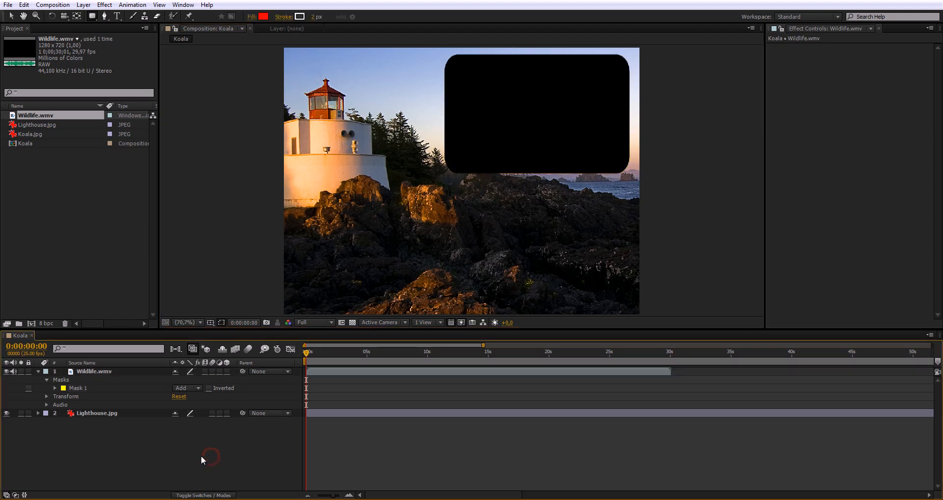
Select Mask 1 and put its path into free-transform mode with the Selection tool
left_click(94, 389)
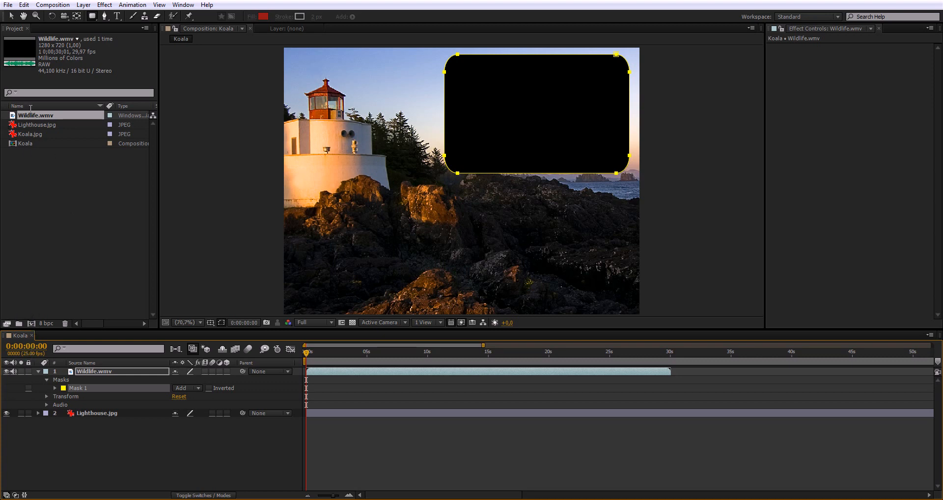
left_click(11, 17)
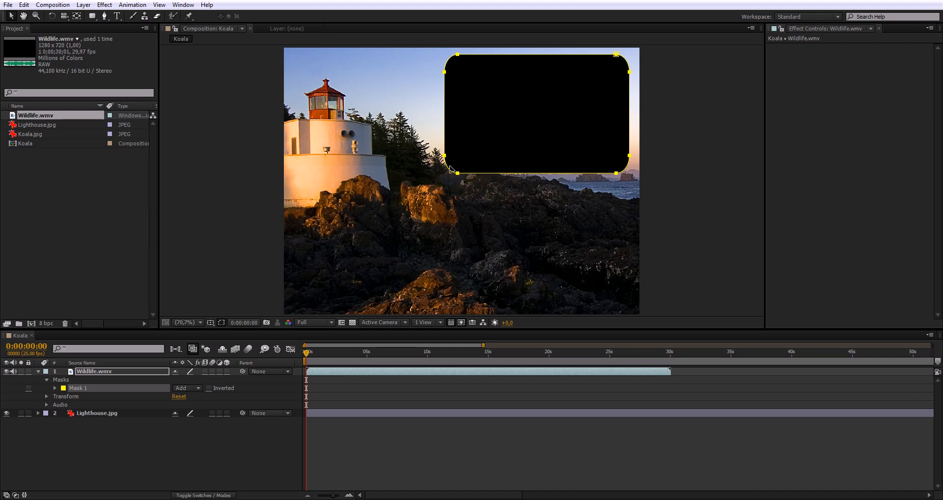
double_click(509, 174)
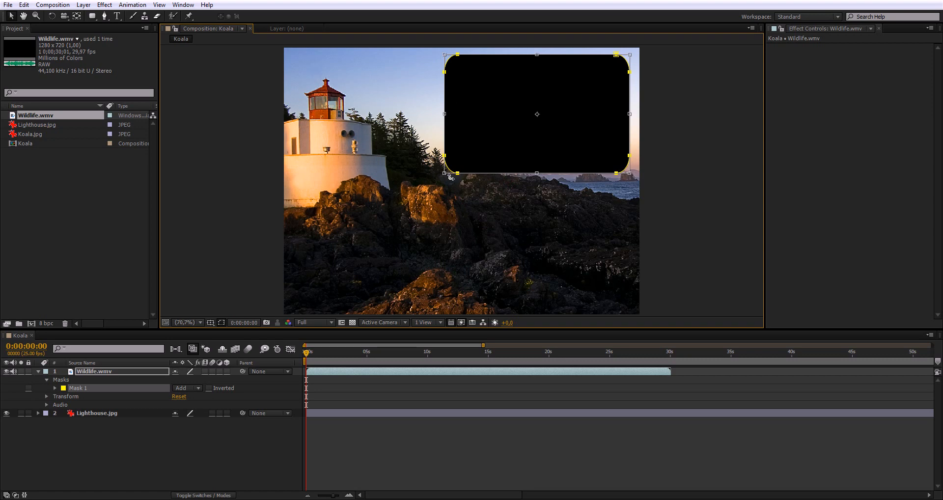
Try rotating the mask slightly and resizing it from its left side, undoing each change
mouse_move(441, 175)
left_mouse_down()
mouse_move(429, 153)
mouse_move(435, 172)
left_mouse_up()
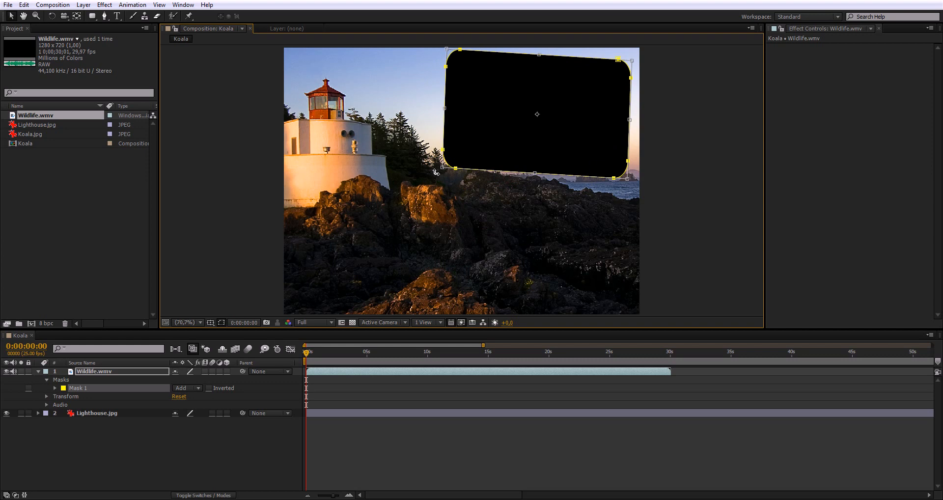
key("ctrl+z")
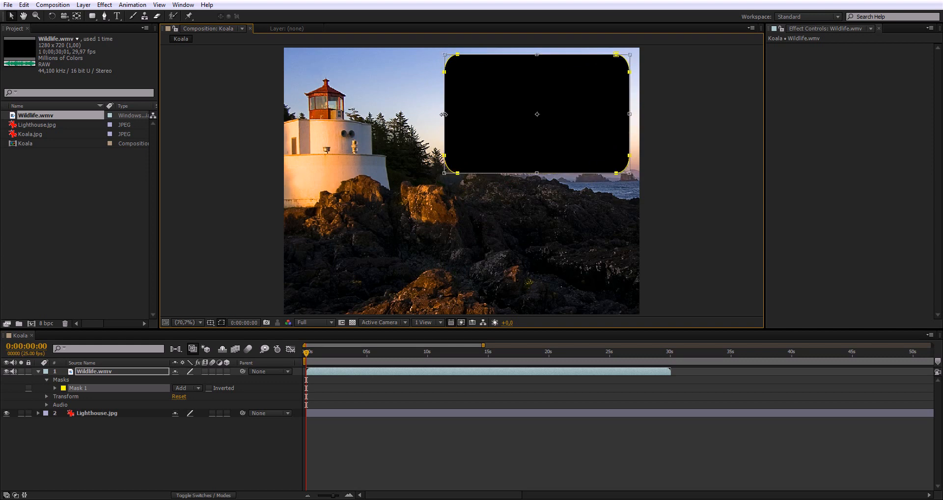
mouse_move(443, 114)
left_mouse_down()
mouse_move(464, 113)
mouse_move(442, 114)
left_mouse_up()
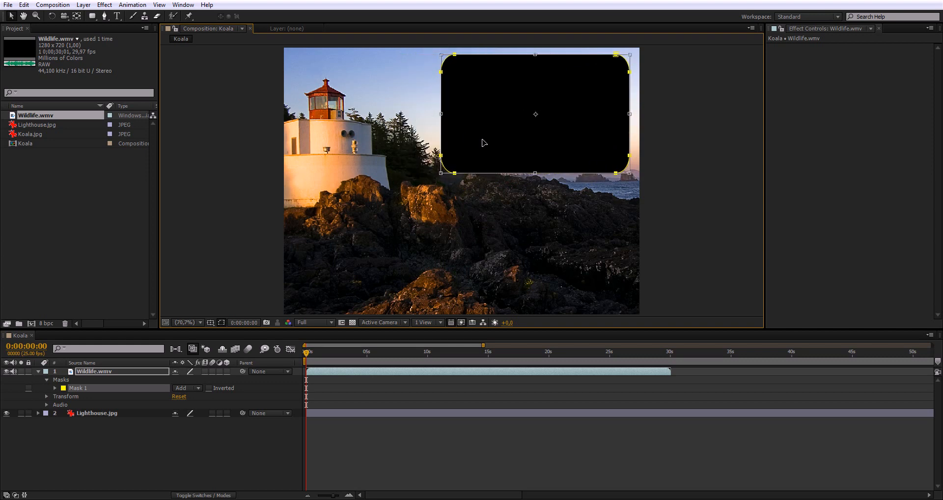
key("ctrl+z")
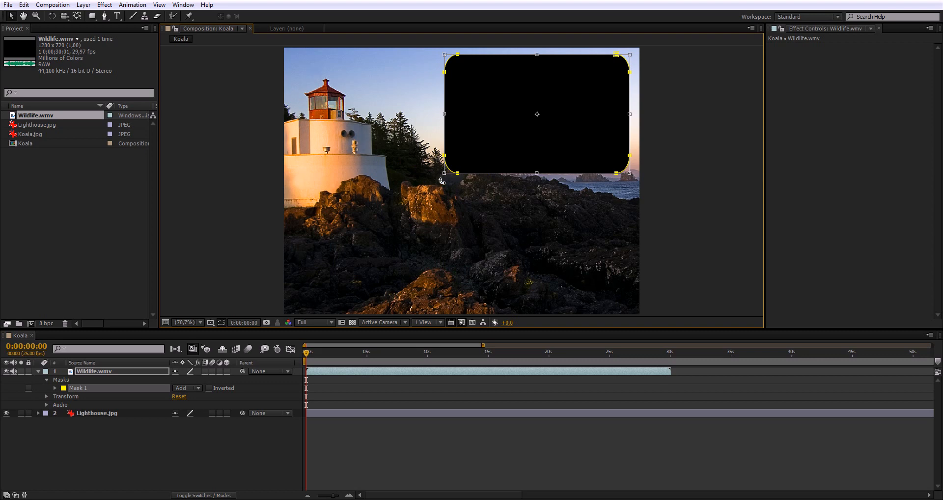
left_click_drag(442, 173, 486, 173)
key("ctrl+z")
Stretch the mask's right edge slightly outward and deselect it
left_click_drag(629, 115, 632, 115)
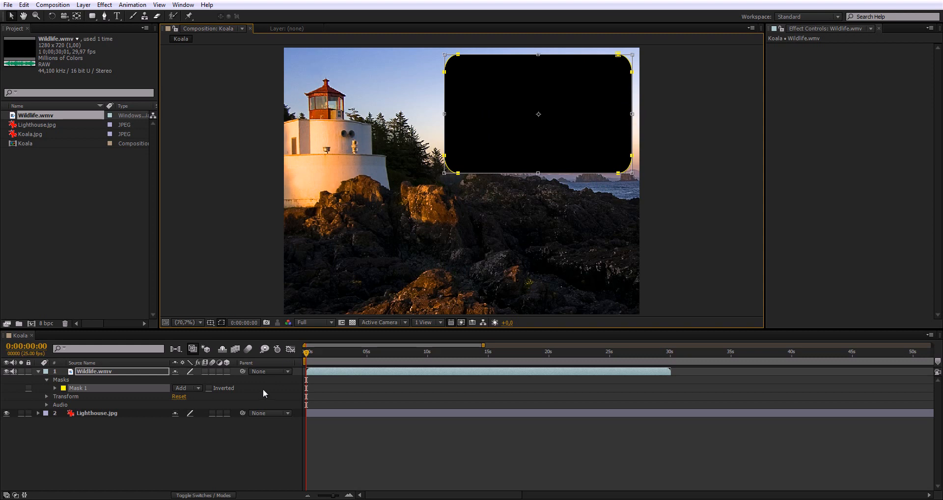
left_click(200, 446)
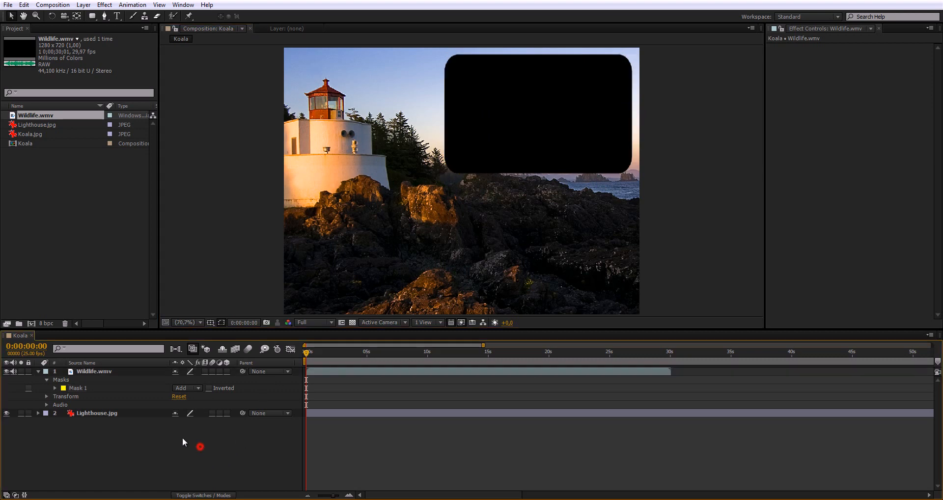
Try pulling the mask's lower-left point down over the rocks and bending its curve handle, undoing both changes
left_click(82, 388)
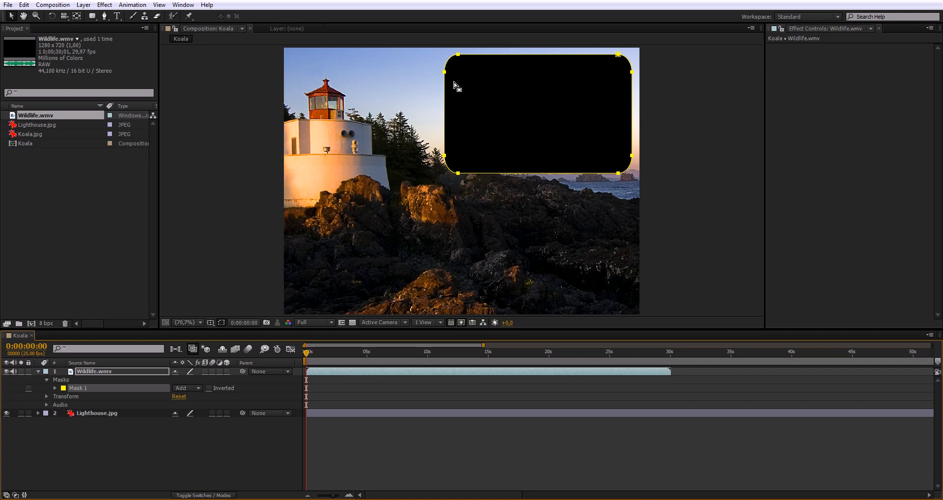
left_click(459, 173)
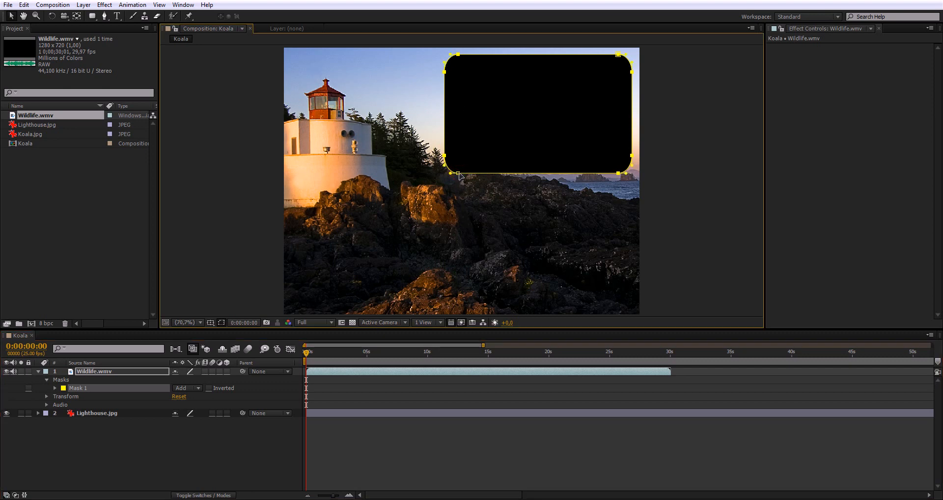
left_click_drag(460, 175, 491, 246)
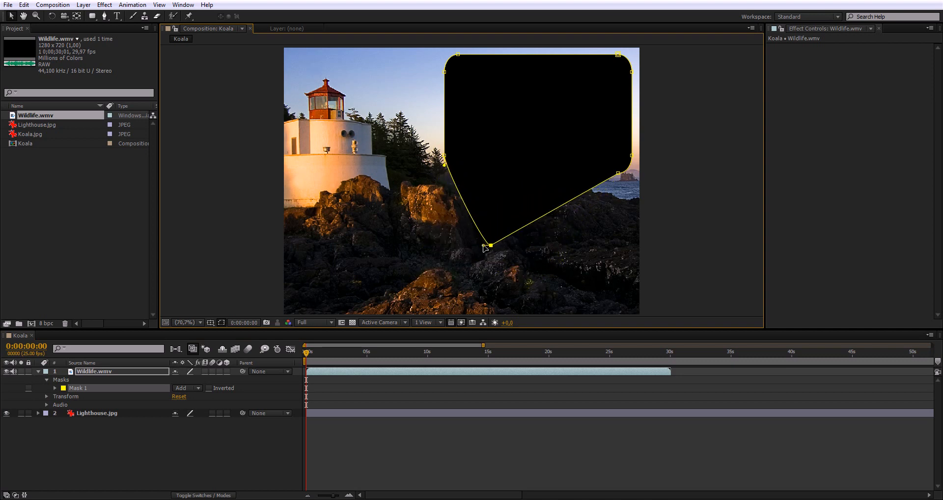
left_click_drag(484, 246, 371, 275)
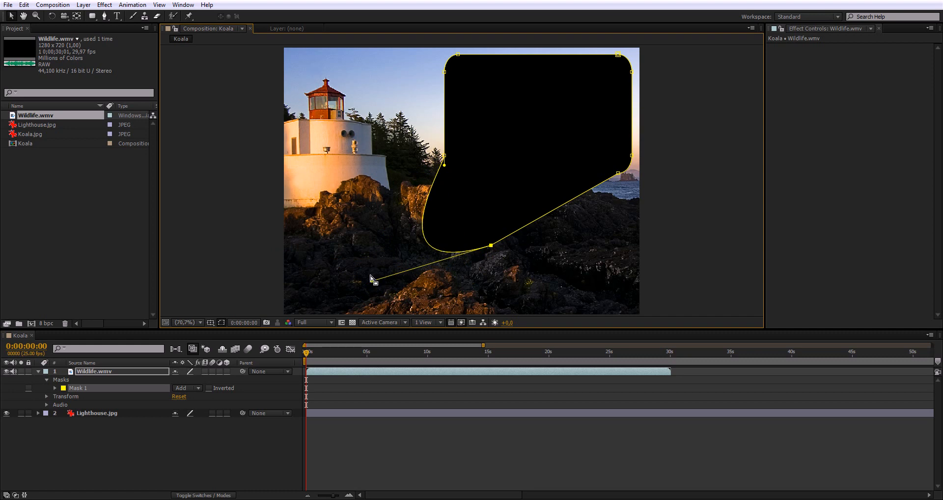
key("ctrl+z")
key("ctrl+z")
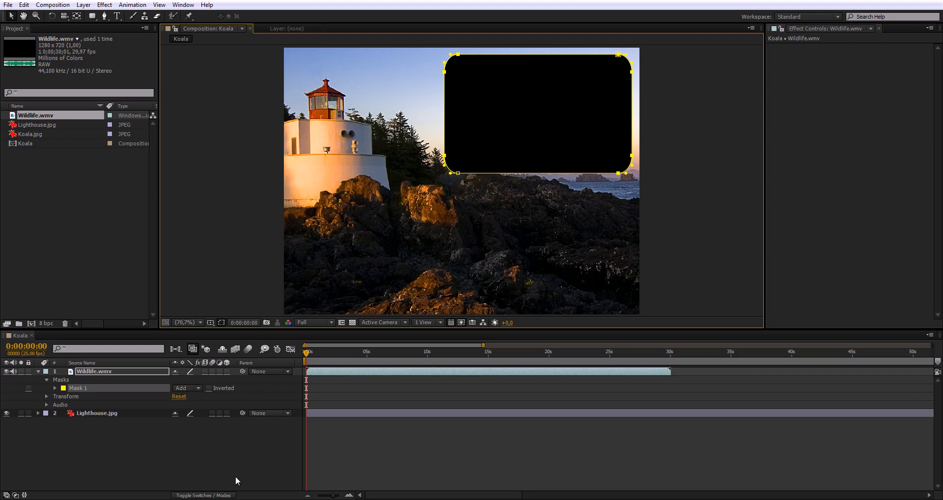
Rename Mask 1 of the Wildlife.wmv layer to video
left_click(87, 388)
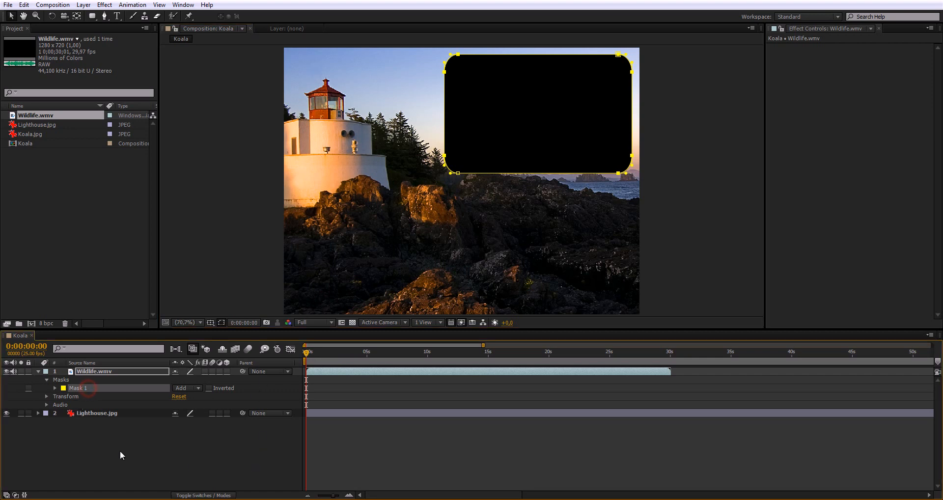
key("Return")
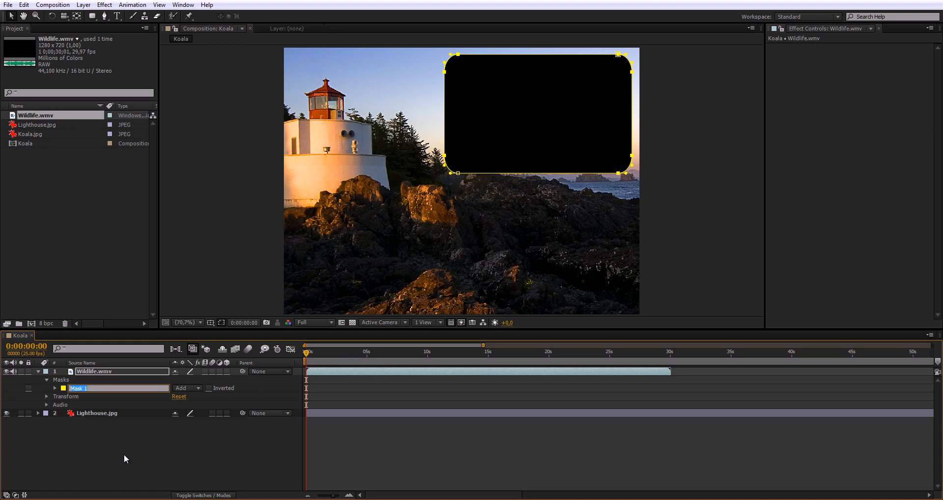
type("video")
key("Return")
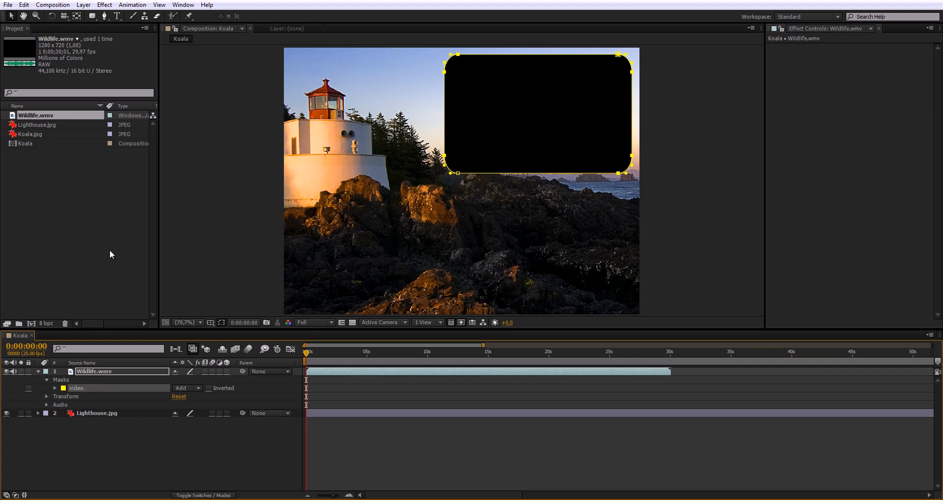
Draw a second, elliptical mask on Wildlife.wmv over the lighthouse and move the current time to 0:00:03:19
left_click_drag(92, 16, 130, 33)
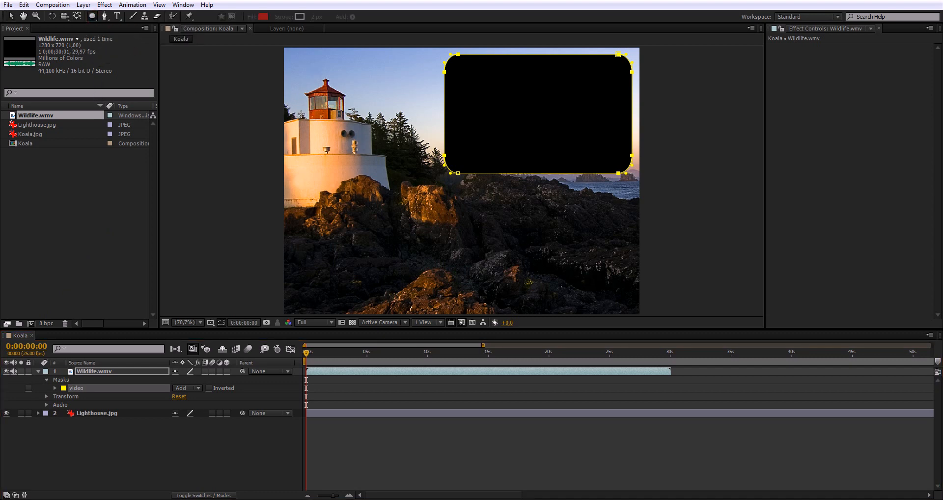
left_click_drag(310, 91, 423, 224)
left_click(352, 350)
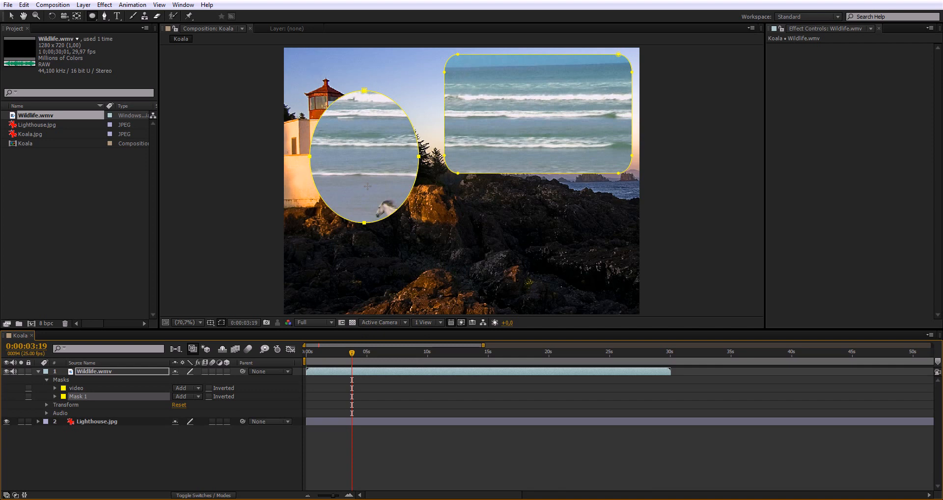
Open the Wildlife.wmv layer in its own Layer viewer and set its View to None
left_click(91, 372)
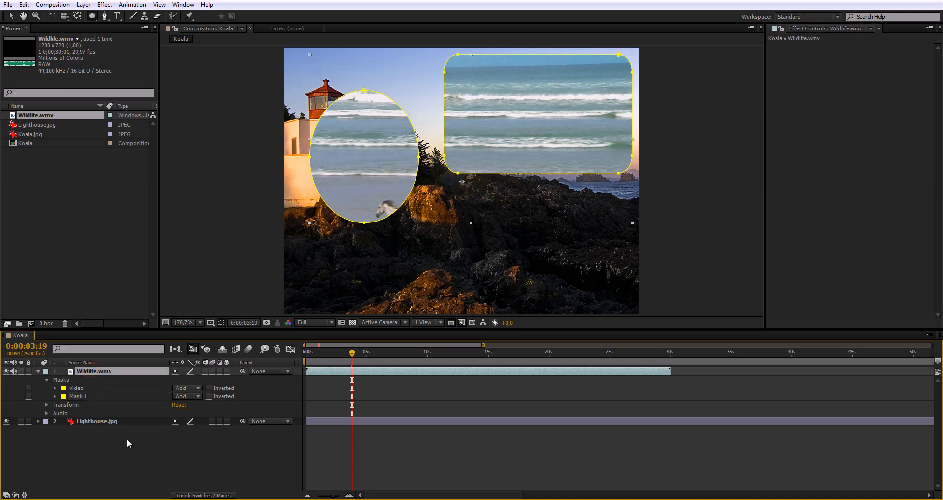
double_click(101, 371)
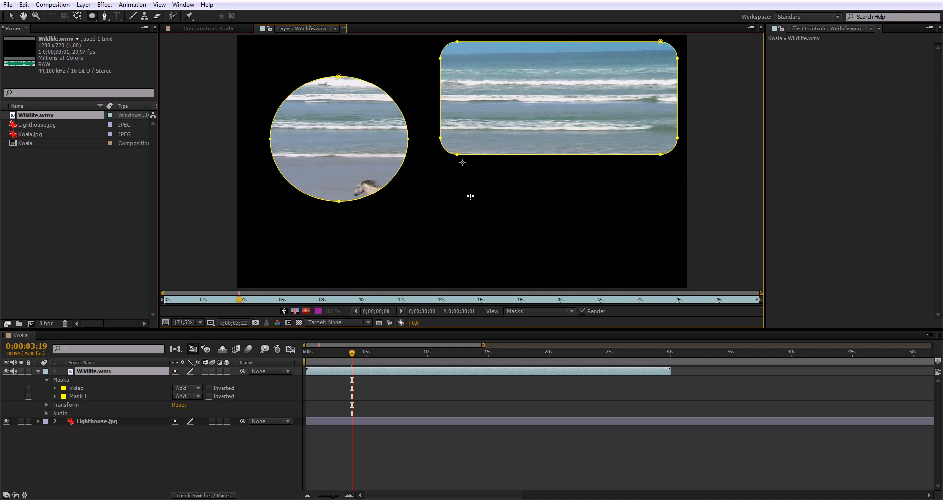
left_click(537, 311)
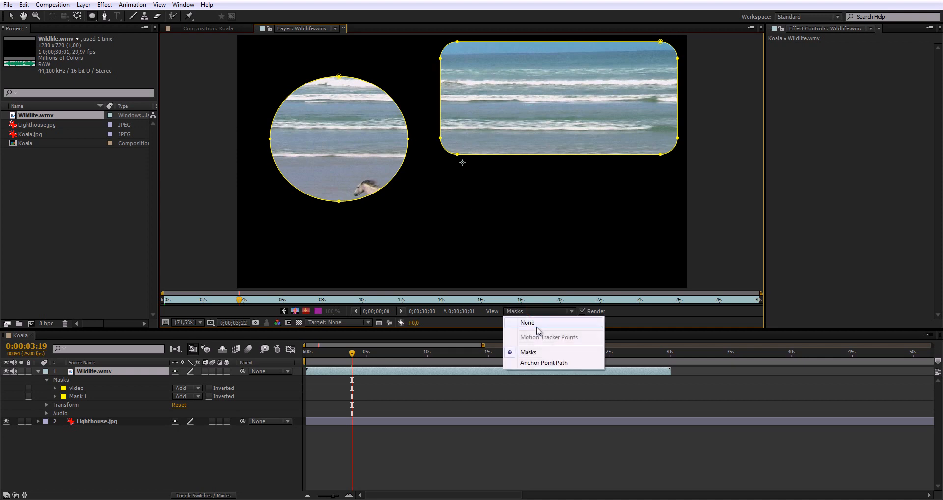
left_click(538, 325)
Set the Layer viewer's View to Masks and turn off Render
left_click(515, 312)
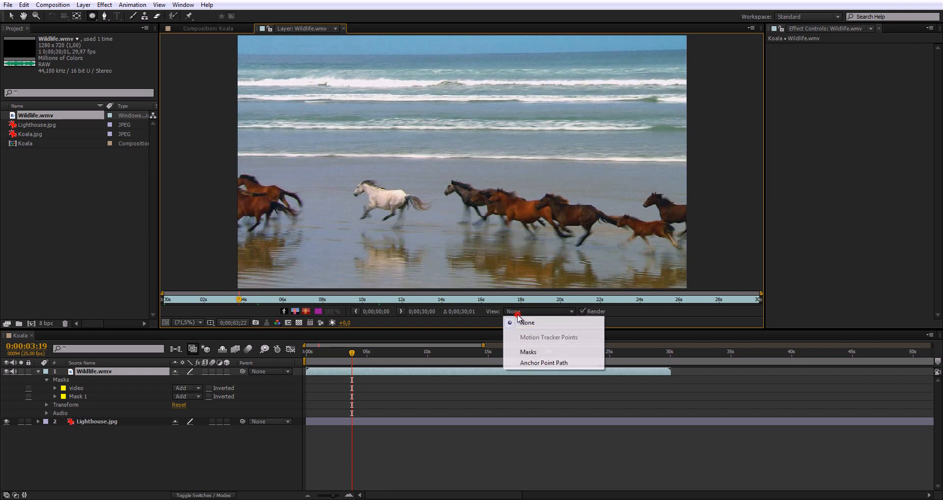
left_click(531, 350)
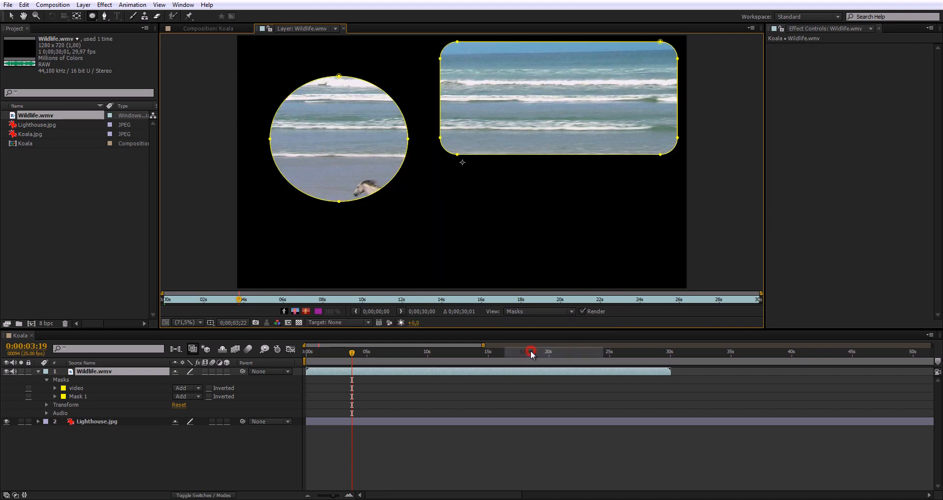
left_click(583, 311)
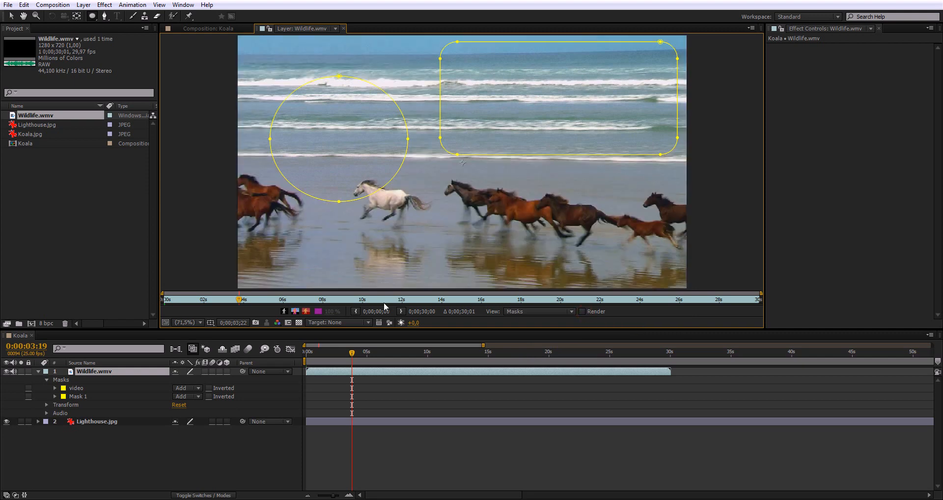
Compare the masks with Render on and off, and delete the elliptical Mask 1 from the Wildlife.wmv layer
left_click(583, 312)
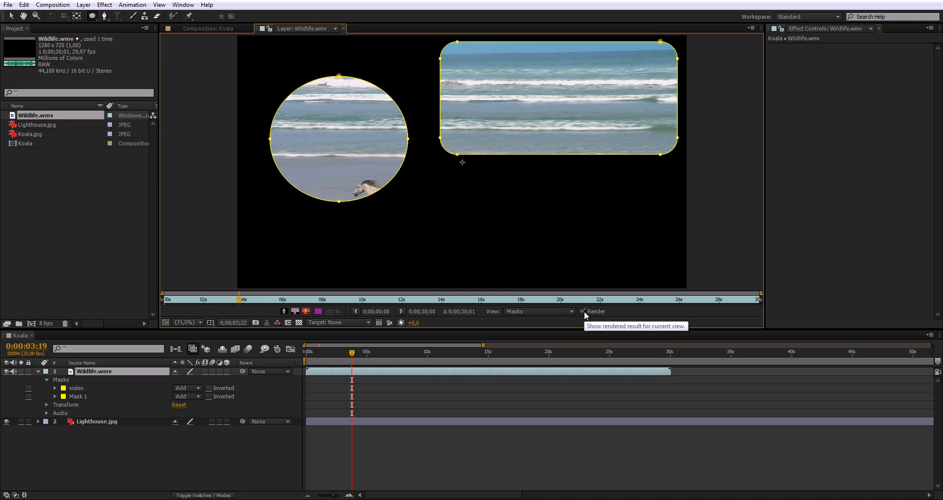
left_click(584, 312)
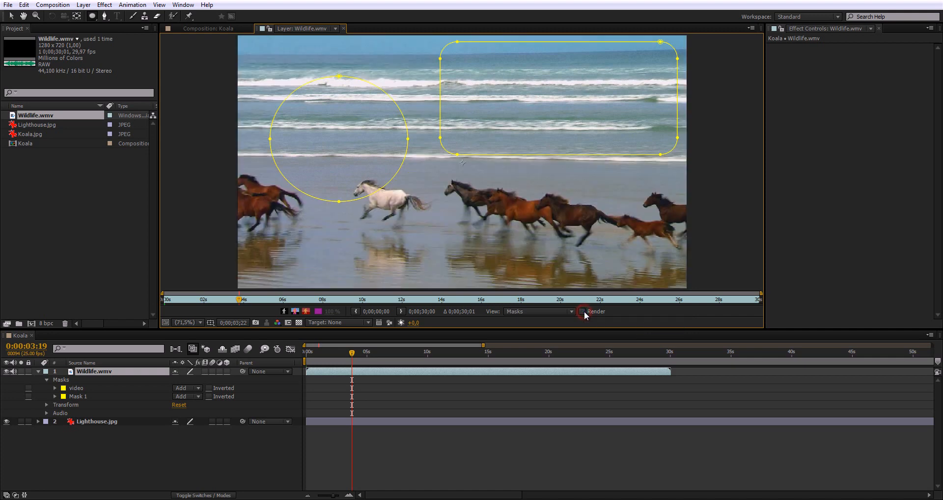
left_click(77, 396)
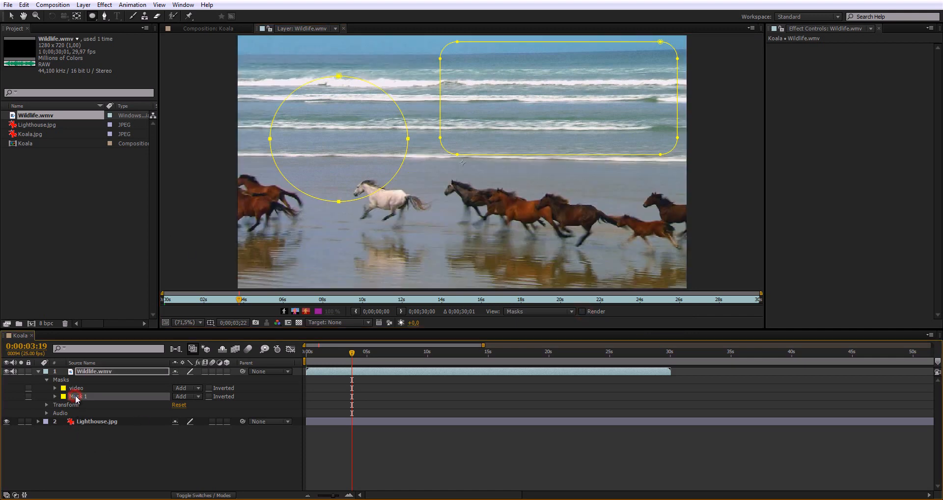
key("Delete")
Try an elliptical mask around the white horse in the Layer viewer and delete it
left_click(92, 15)
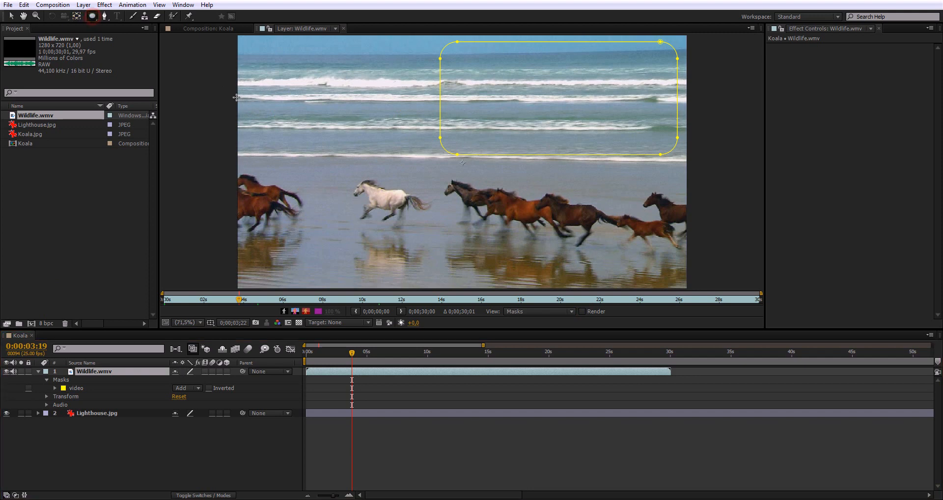
mouse_move(259, 97)
left_mouse_down()
mouse_move(338, 163)
mouse_move(442, 279)
mouse_move(382, 220)
mouse_move(388, 215)
mouse_move(378, 240)
mouse_move(393, 245)
left_mouse_up()
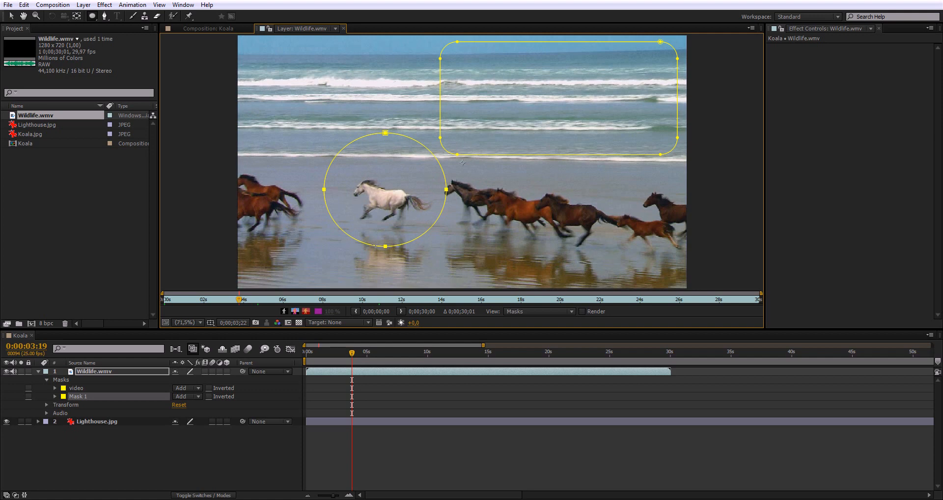
left_click(75, 398)
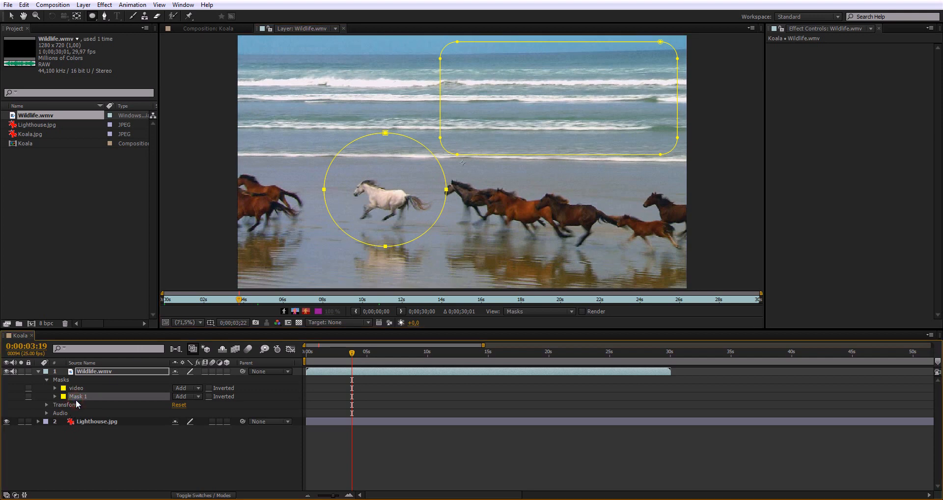
key("Delete")
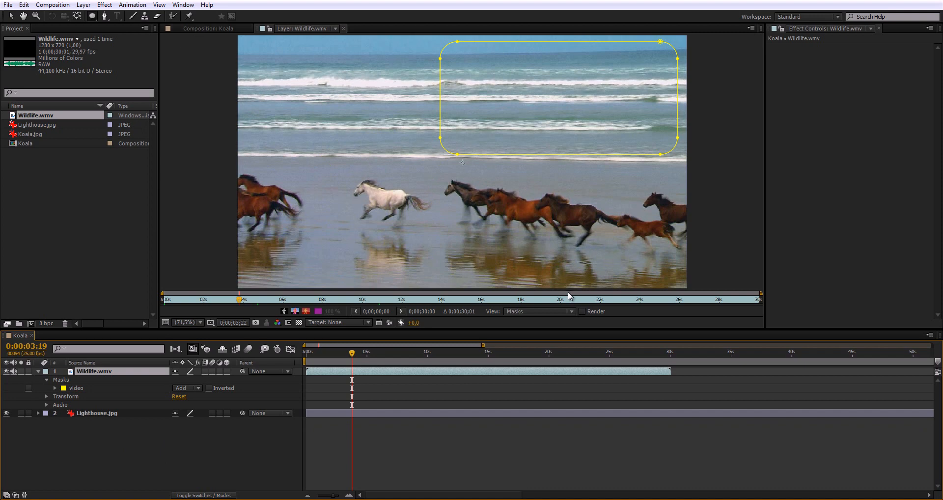
Turn on Render for the Wildlife.wmv layer view, return to the Koala composition view and deselect the layer
left_click(588, 311)
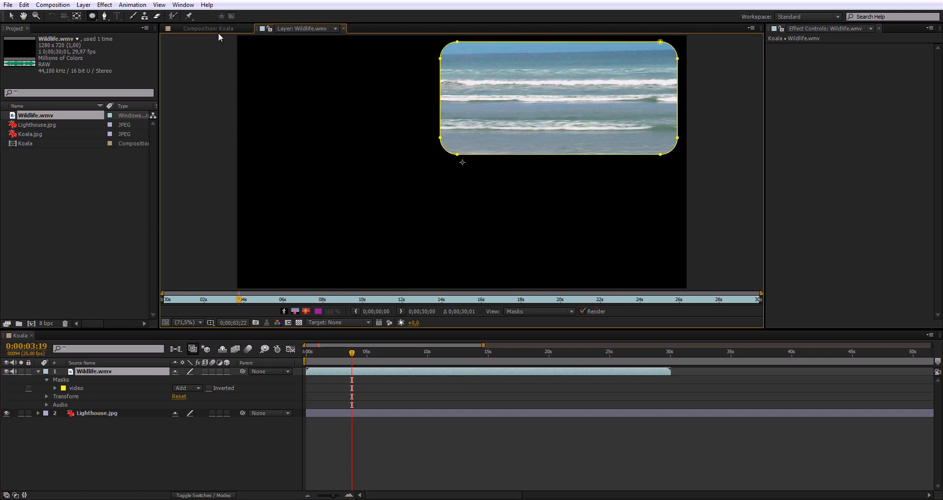
left_click(219, 29)
left_click(179, 459)
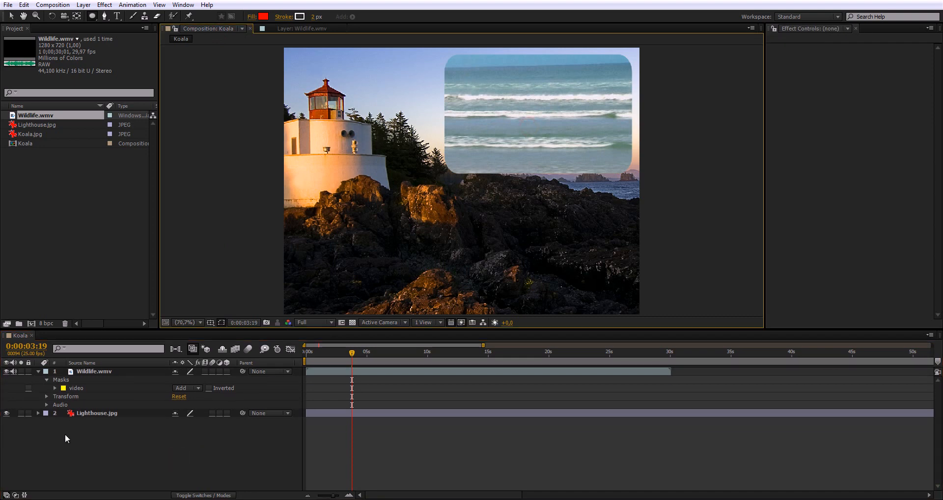
Apply the Perspective Drop Shadow effect to the Wildlife.wmv layer
right_click(113, 375)
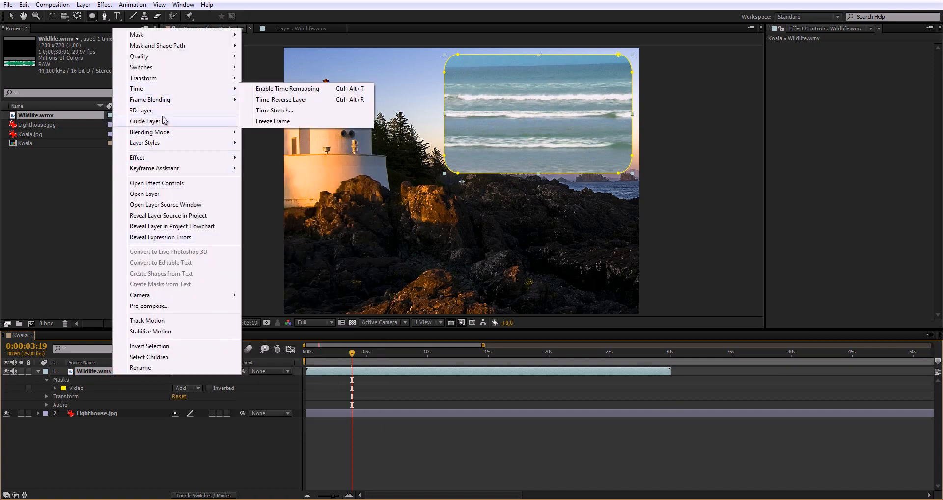
mouse_move(156, 165)
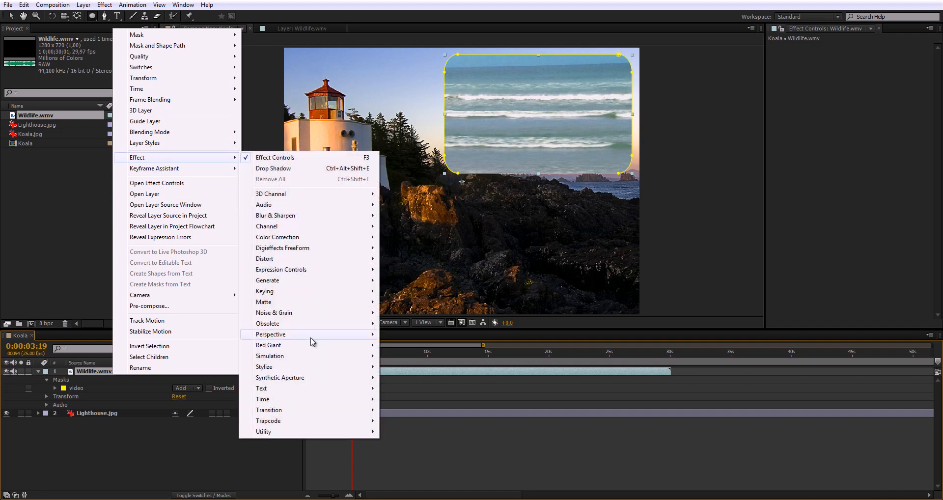
mouse_move(297, 334)
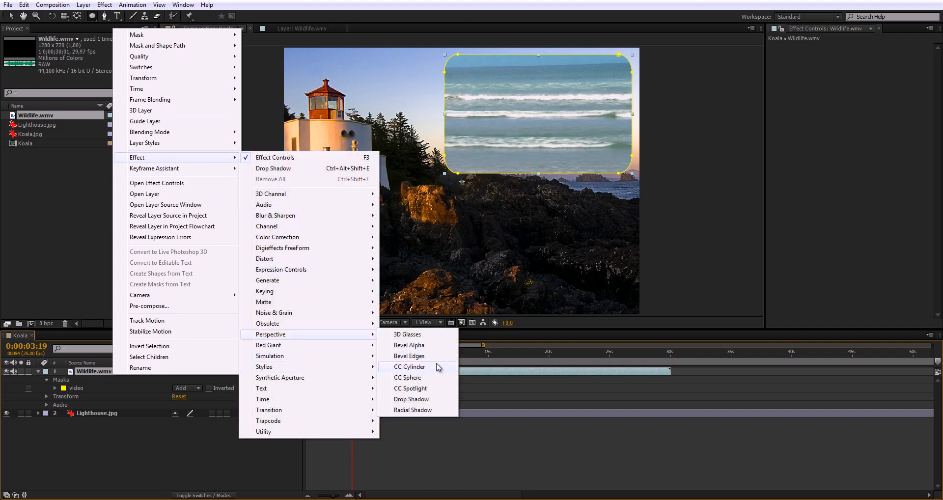
left_click(426, 400)
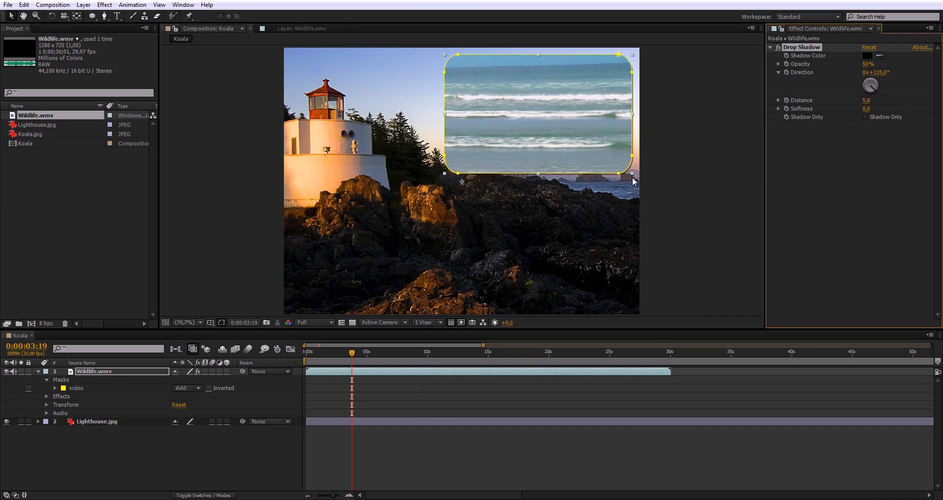
Set the Drop Shadow's Direction to 111°, Distance to 20 and Softness to 7, and deselect the layer
mouse_move(875, 86)
left_mouse_down()
mouse_move(883, 83)
mouse_move(870, 101)
left_mouse_up()
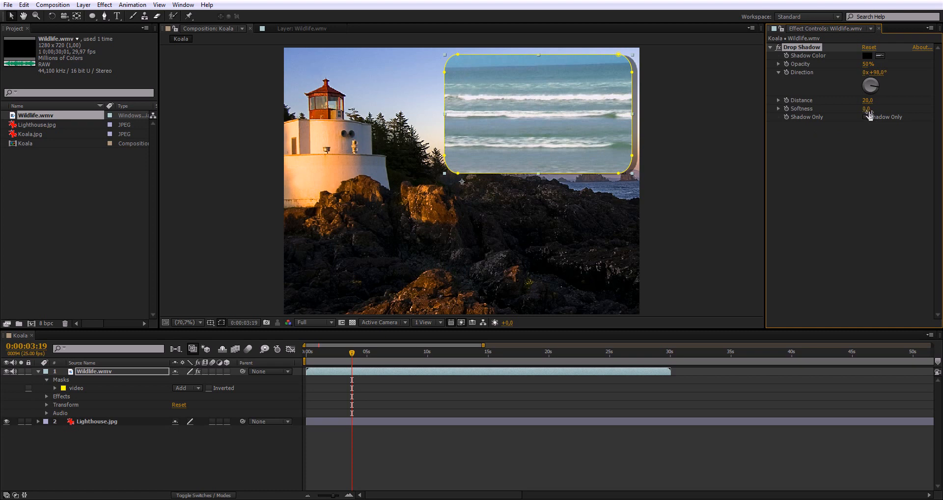
left_click_drag(867, 109, 872, 111)
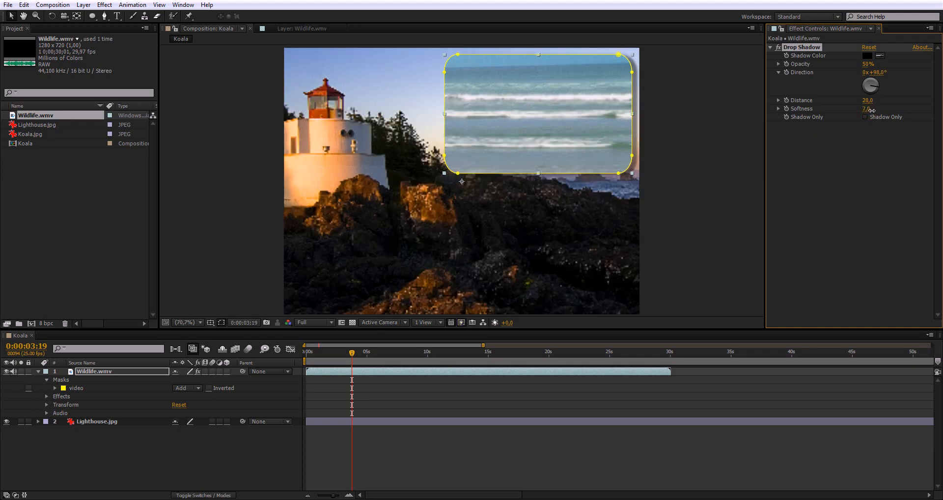
left_click_drag(870, 80, 874, 88)
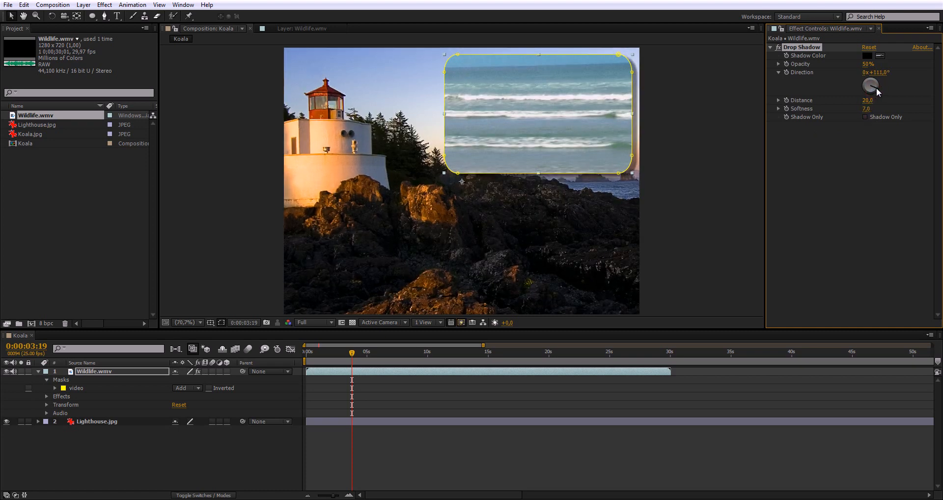
left_click(236, 455)
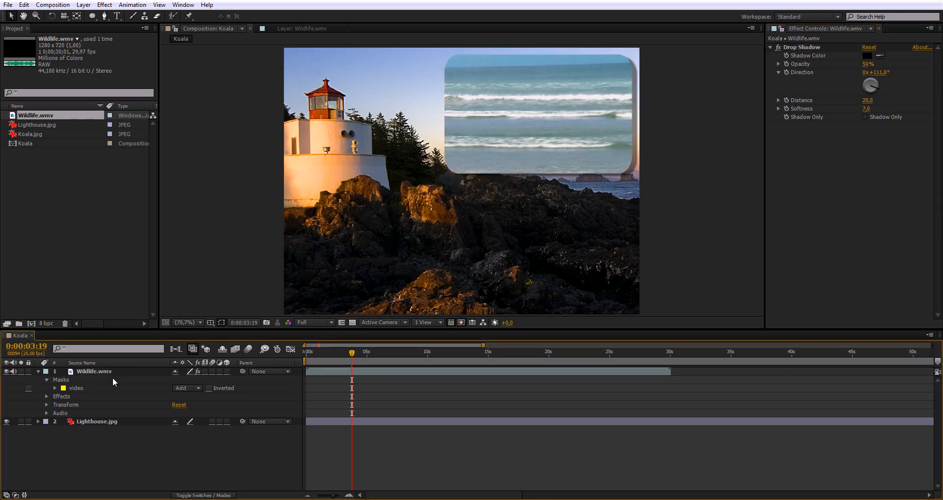
Expand the video mask's properties, hide the mask outline in the composition view, and set Mask Feather to 28 pixels
left_click(65, 380)
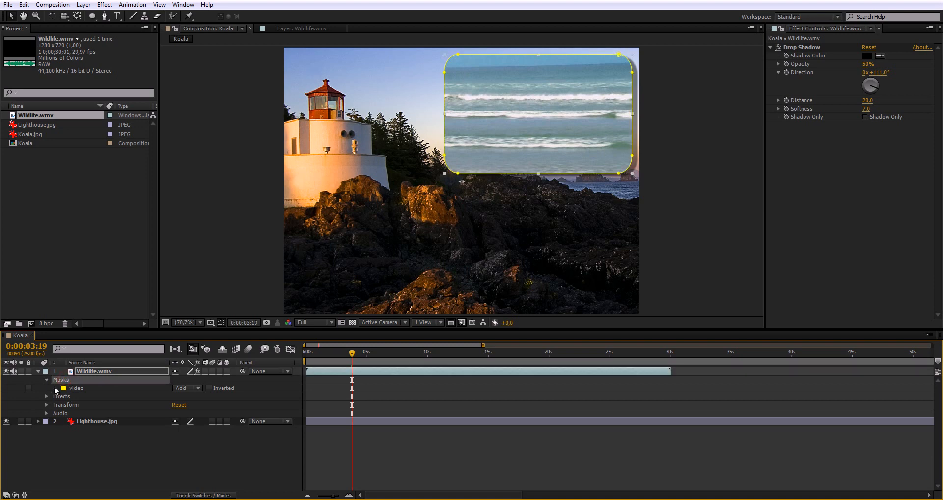
left_click(55, 388)
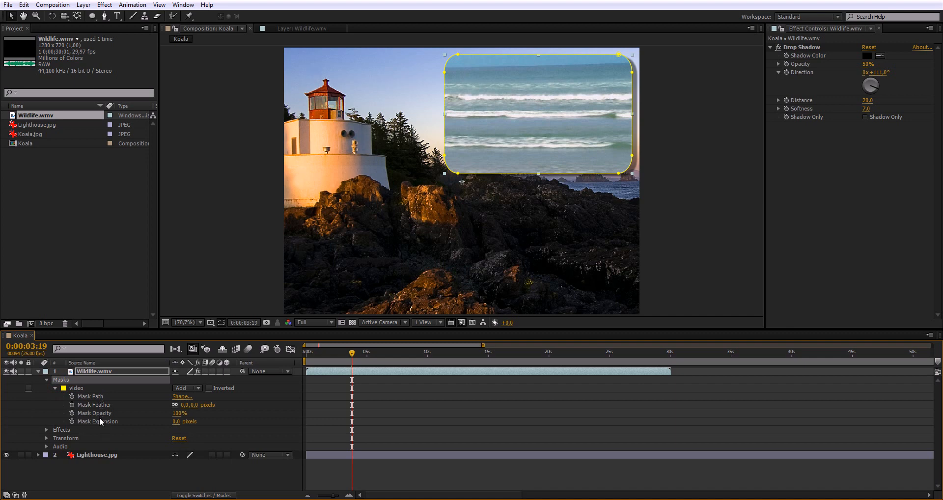
left_click(99, 396)
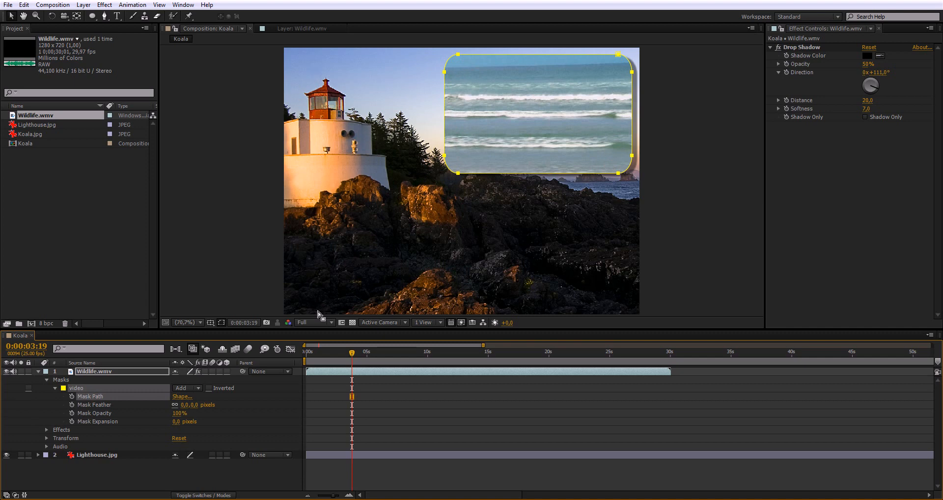
left_click(87, 408)
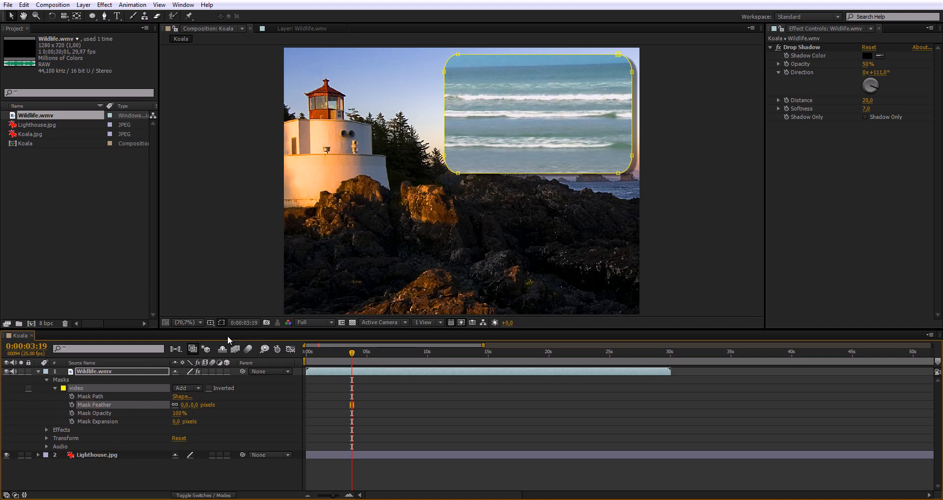
left_click(222, 324)
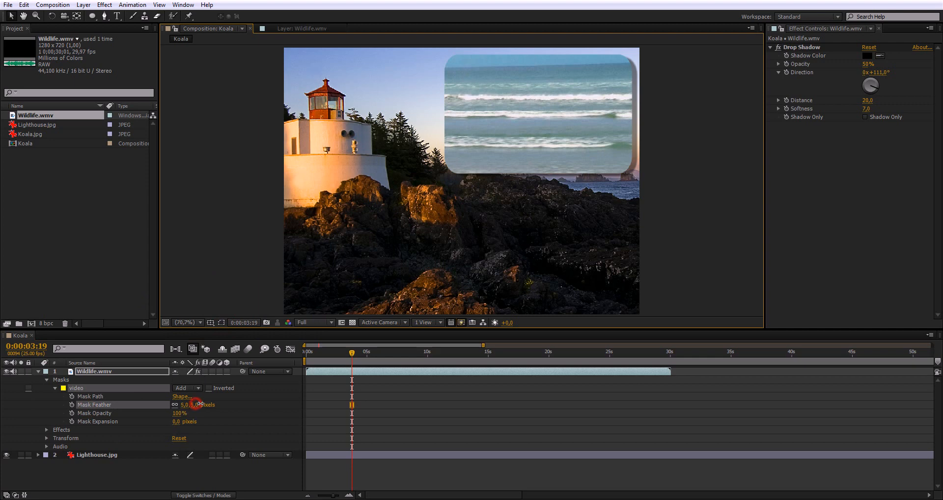
left_click_drag(197, 408, 199, 407)
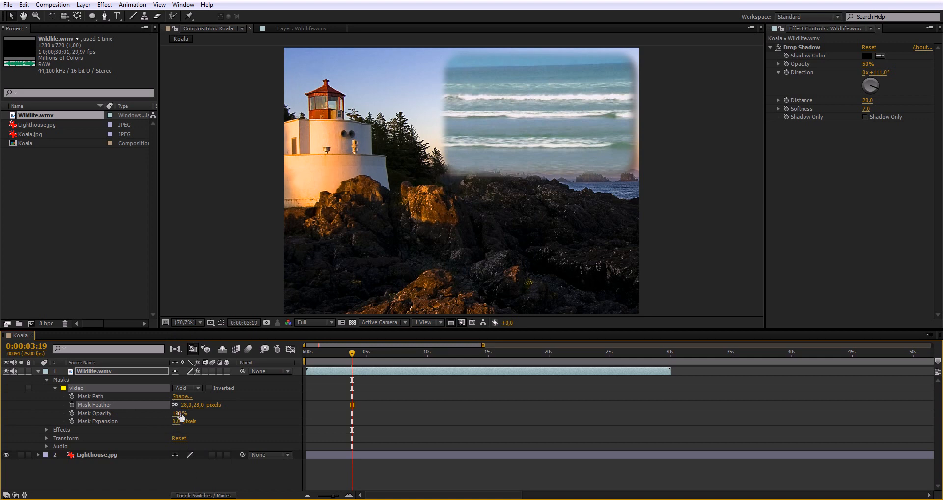
Try out the video mask's Mask Opacity and Mask Expansion, and reset the expansion to 0 pixels
mouse_move(181, 416)
left_mouse_down()
mouse_move(149, 419)
mouse_move(217, 414)
left_mouse_up()
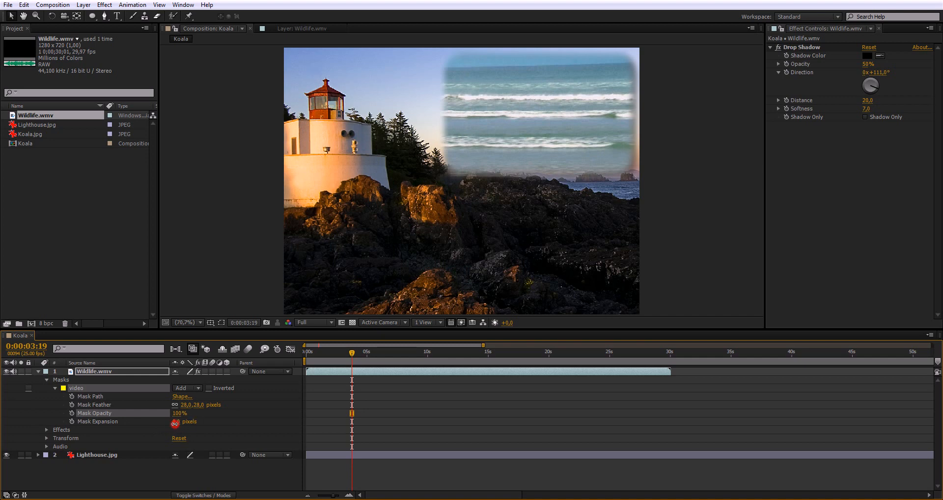
left_click_drag(175, 421, 247, 439)
right_click(111, 426)
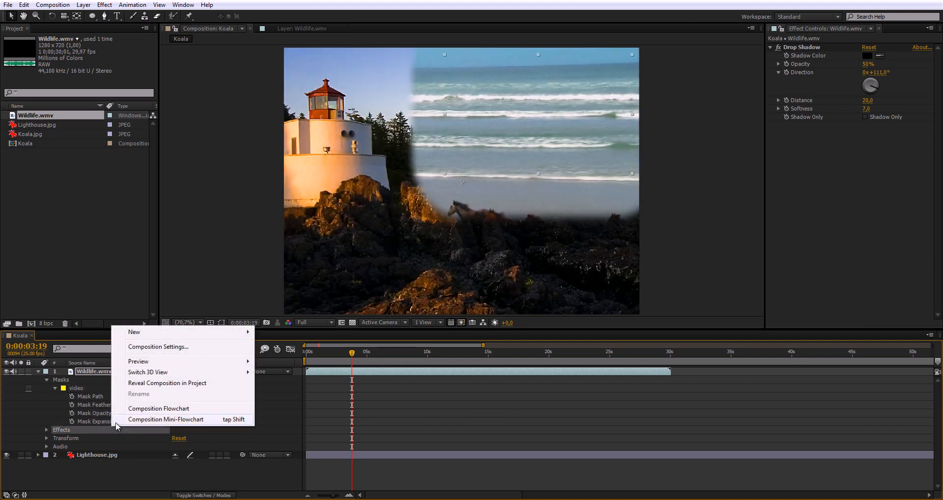
right_click(102, 420)
left_click(127, 391)
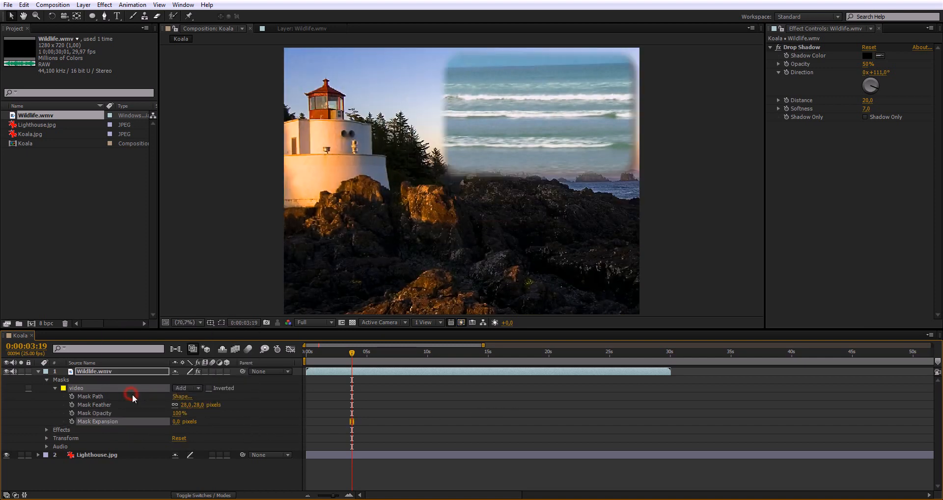
left_click(179, 484)
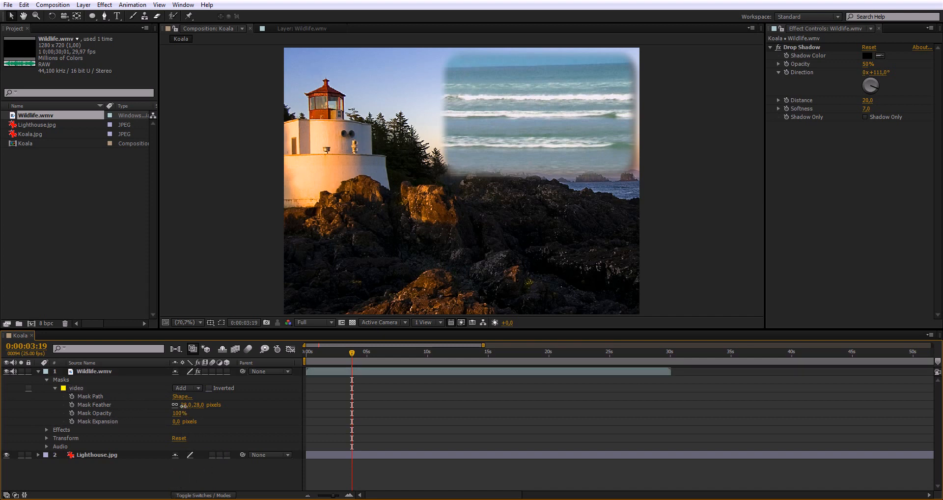
Set the video mask's Mask Feather to 10 pixels and collapse the Masks properties of Wildlife.wmv
left_click_drag(183, 406, 172, 405)
left_click(169, 482)
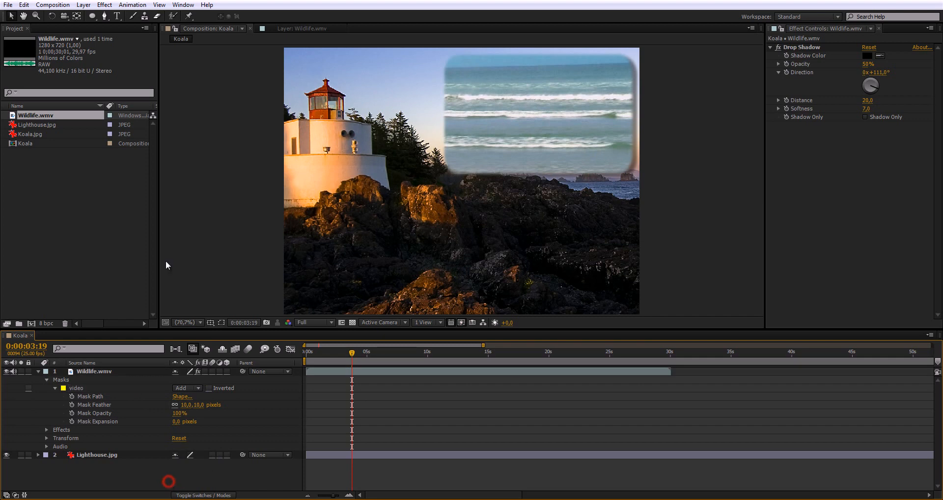
left_click(55, 387)
left_click(47, 379)
left_click(138, 442)
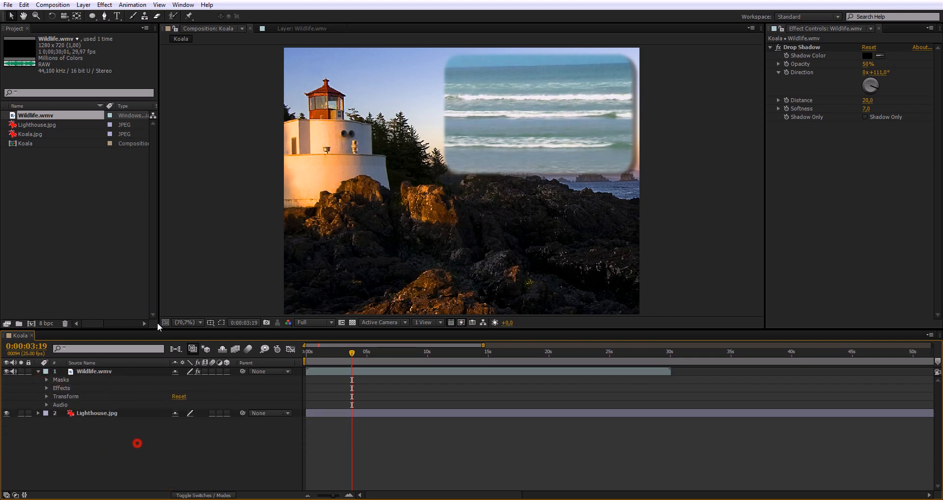
key("q")
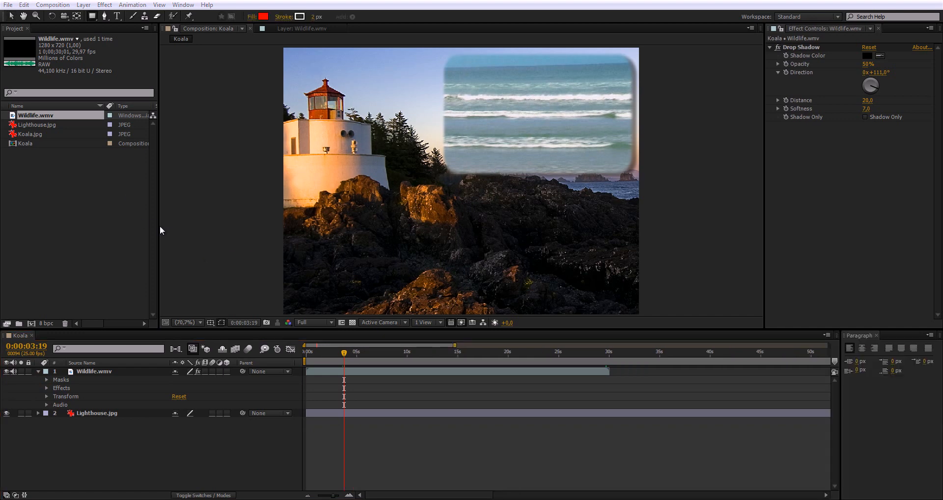
left_click(10, 15)
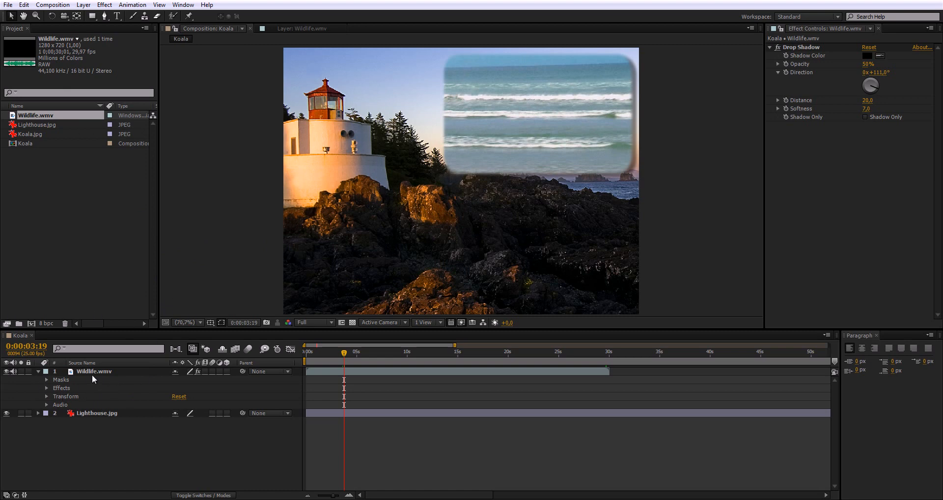
Add a text layer reading "Čuvajmo prirodu :)" over the dark rocks in the Koala composition
left_click(117, 15)
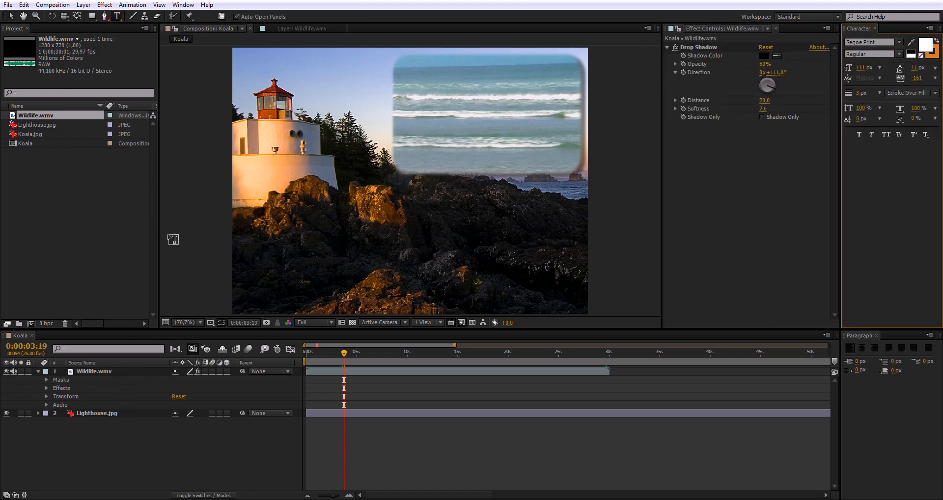
left_click(321, 257)
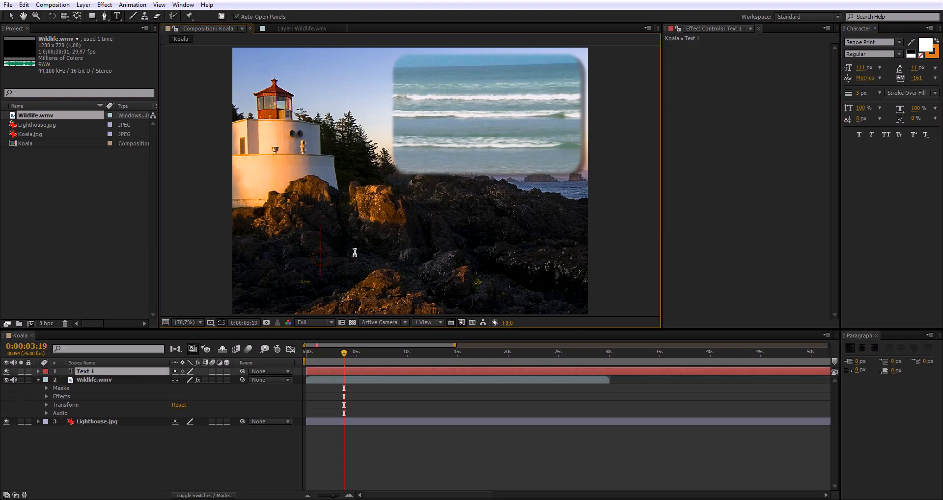
type("Čuvajmo pr")
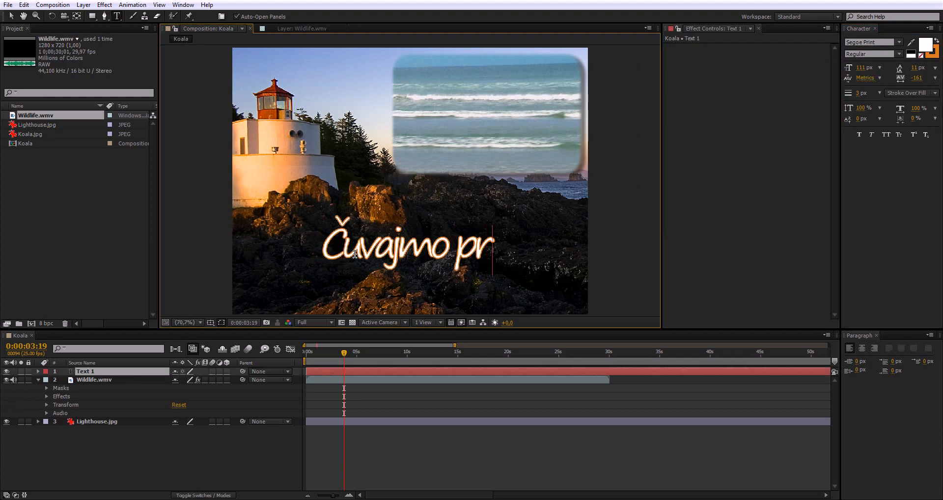
type("irodu :)")
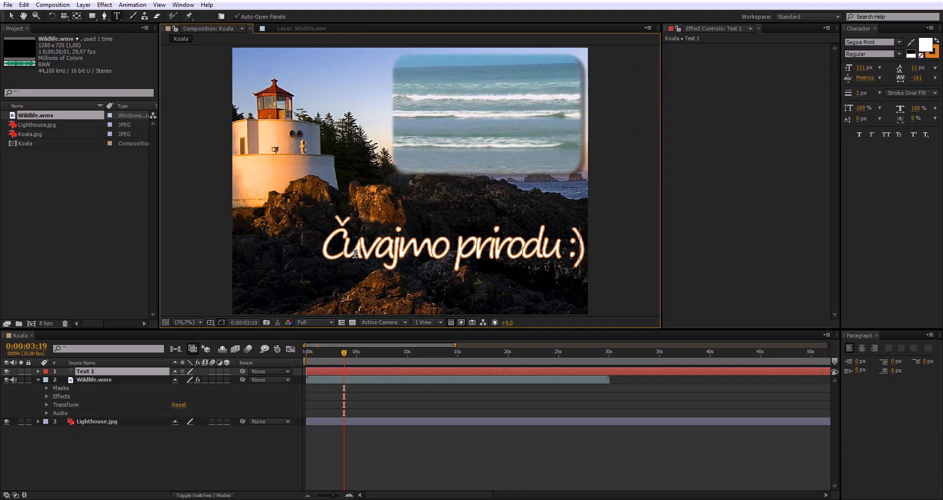
Finish the text entry, shift the text slightly left over the rocks, and set the current time to 0:00:02:00
key("KP_Enter")
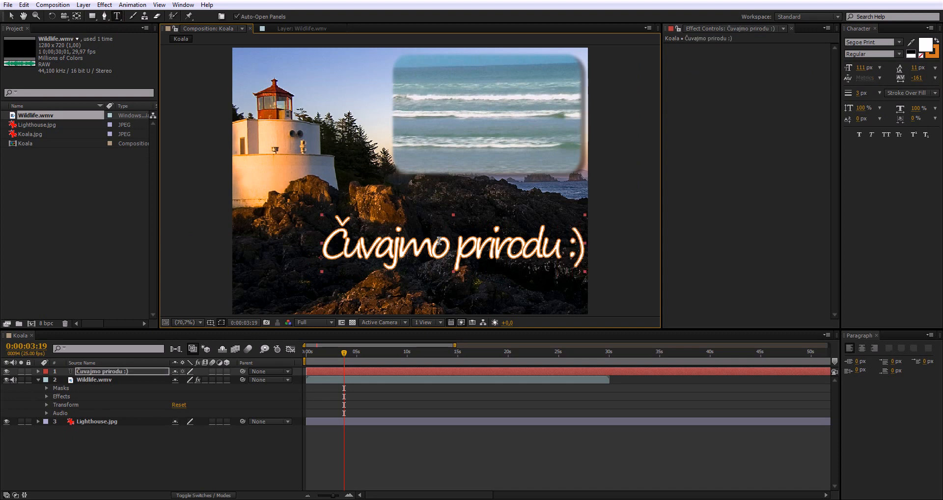
left_click_drag(439, 241, 393, 244)
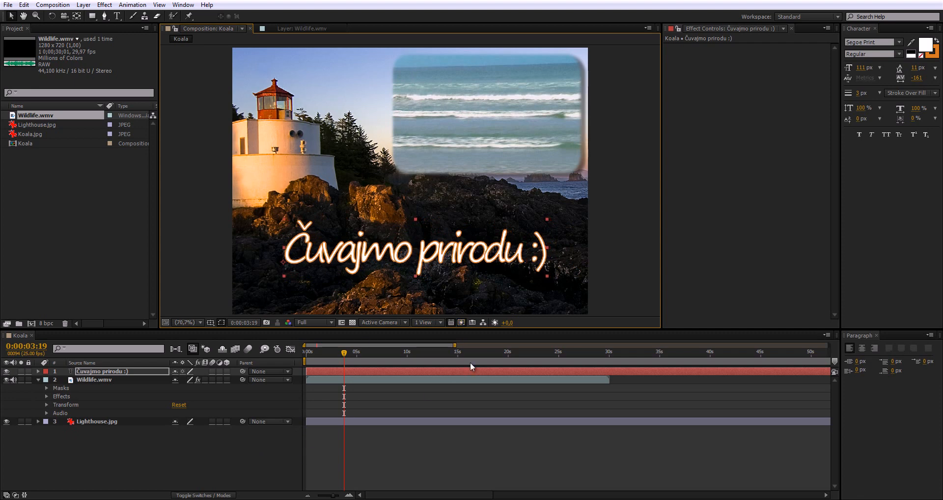
left_click_drag(455, 347, 374, 367)
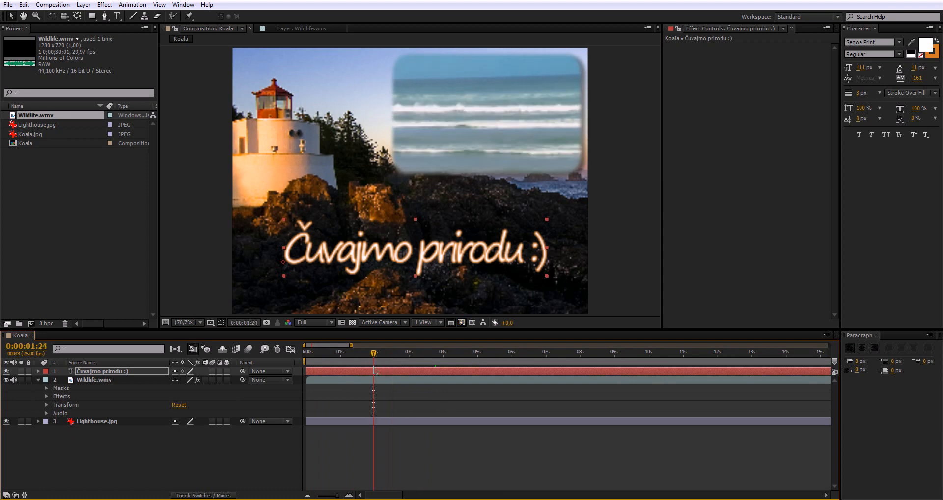
left_click(374, 353)
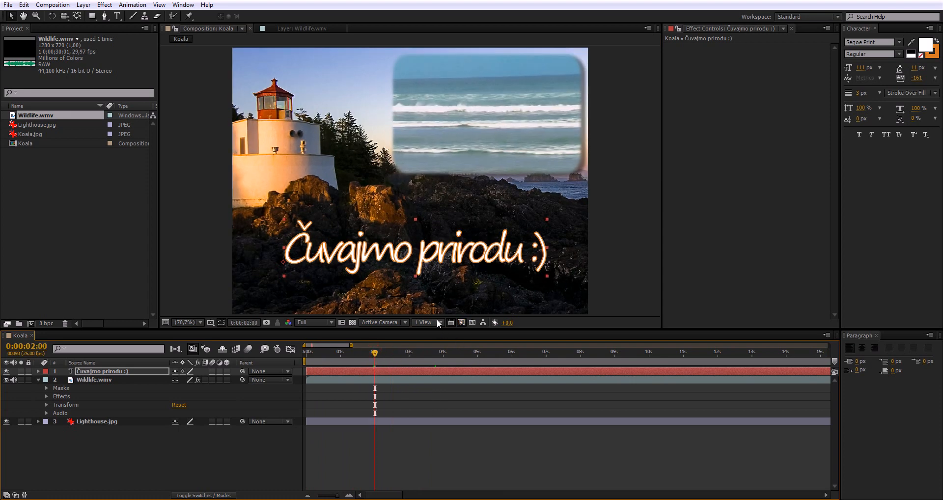
Draw a rectangular mask around the whole text on the text layer and add a Mask Path keyframe at 0:00:02:00
left_click(38, 372)
left_click(75, 369)
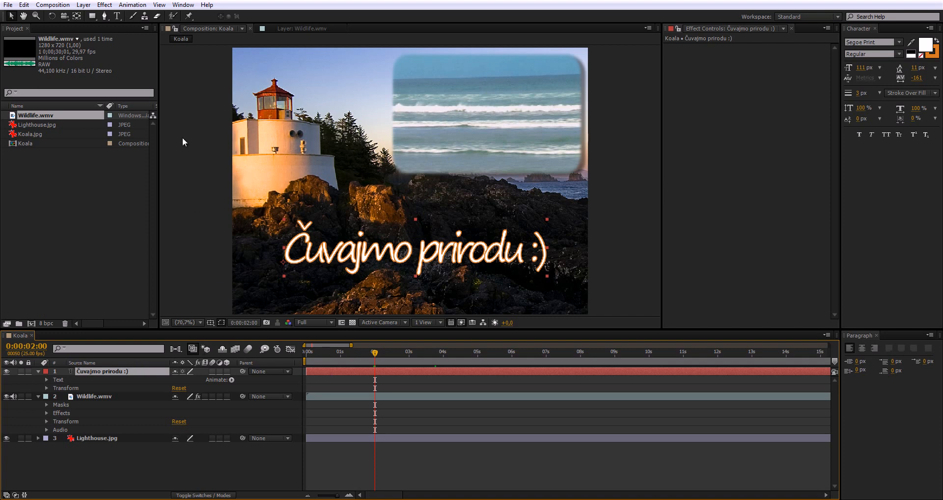
left_click(92, 16)
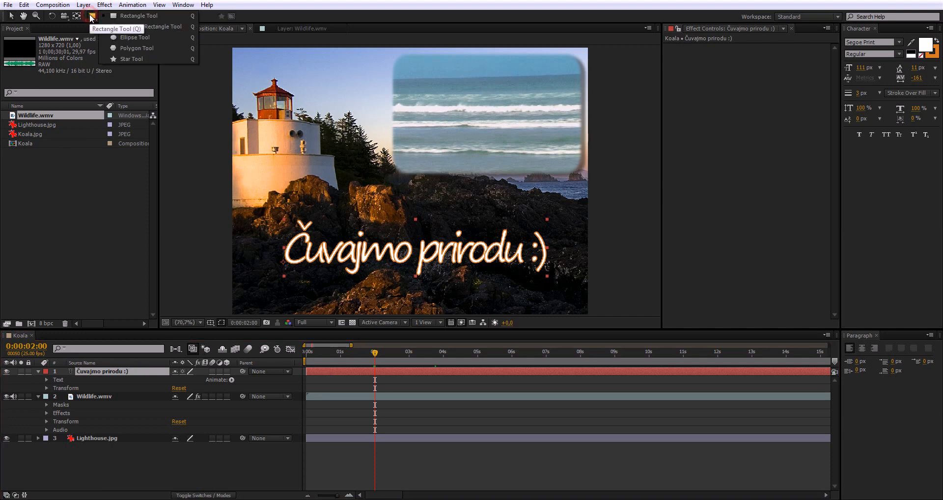
left_click(135, 15)
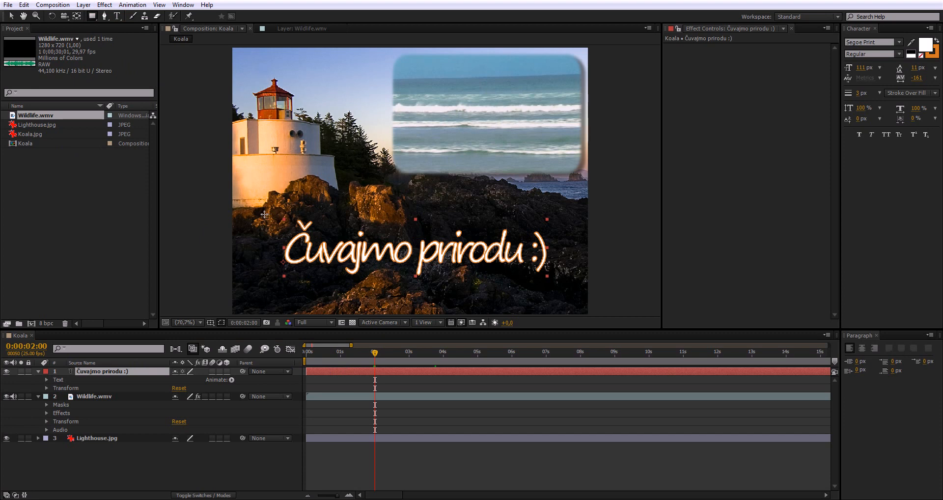
left_click_drag(264, 214, 568, 280)
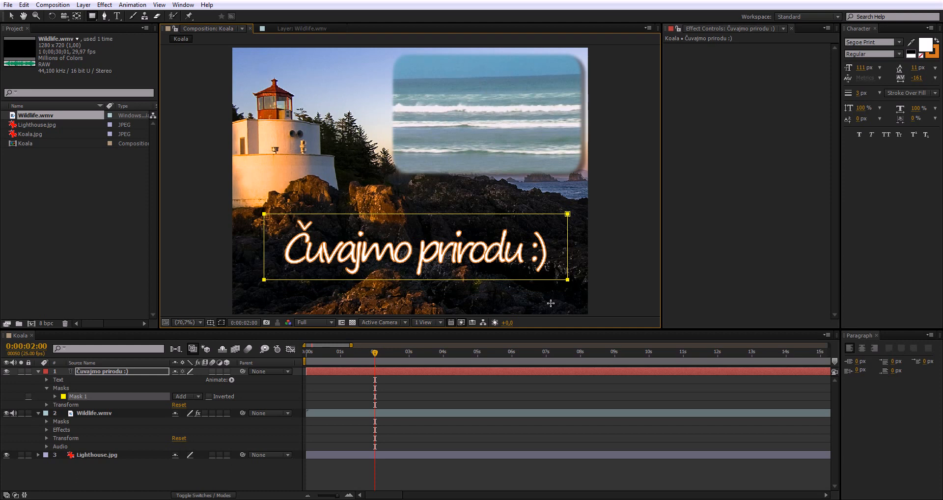
left_click(55, 397)
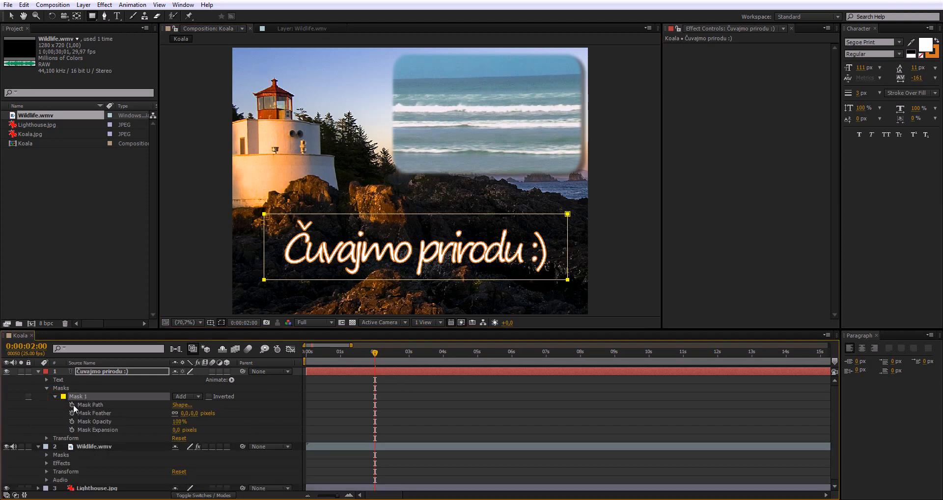
left_click(72, 404)
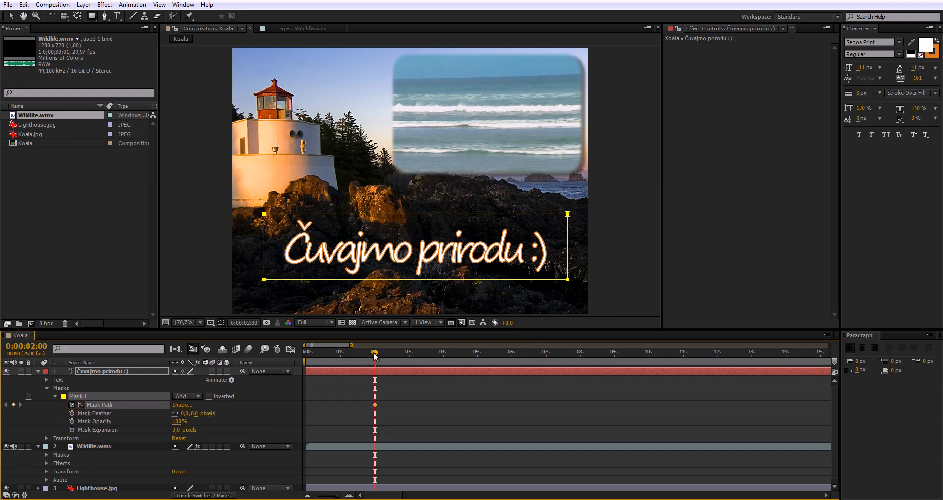
At 0:00:00:00, narrow the text mask from its right edge to a thin strip before the first letter
left_click_drag(374, 353, 292, 360)
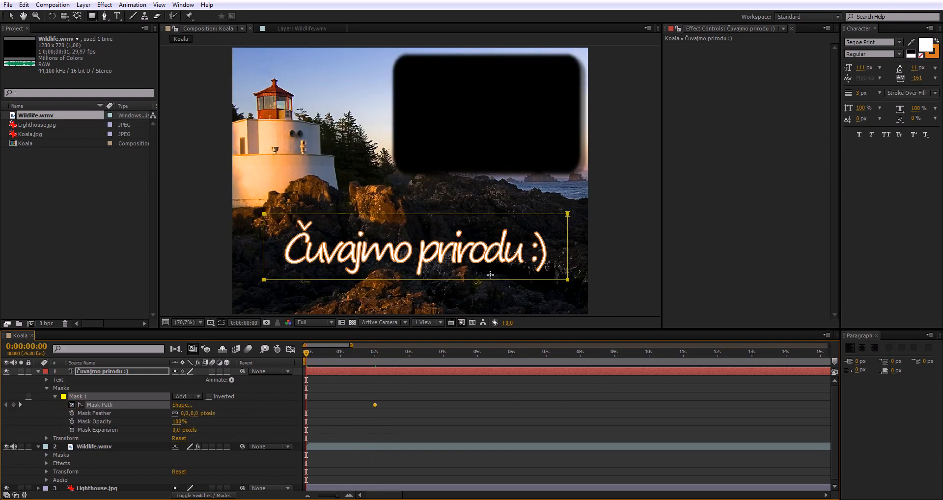
left_click(10, 16)
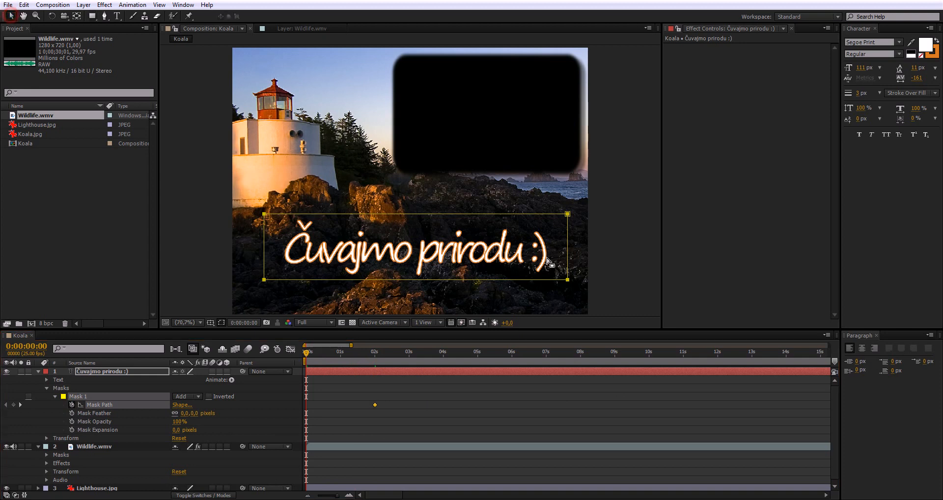
double_click(567, 239)
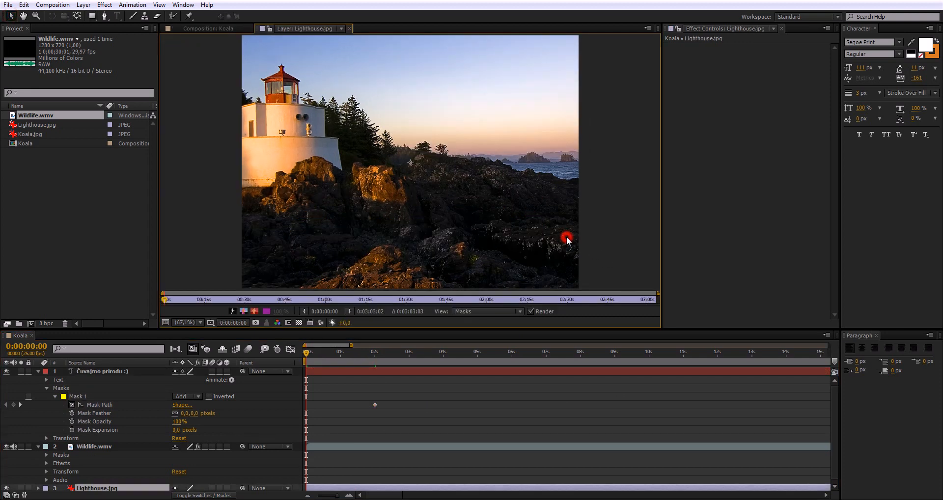
left_click(212, 30)
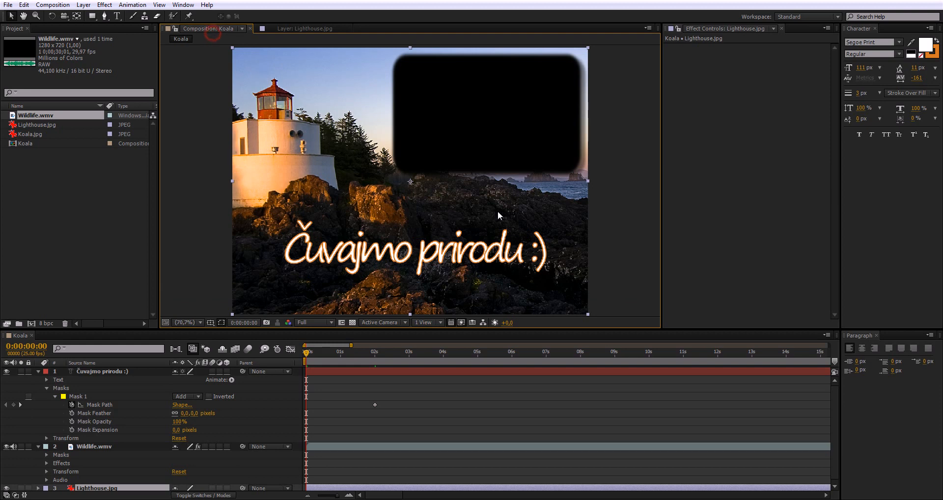
left_click(90, 400)
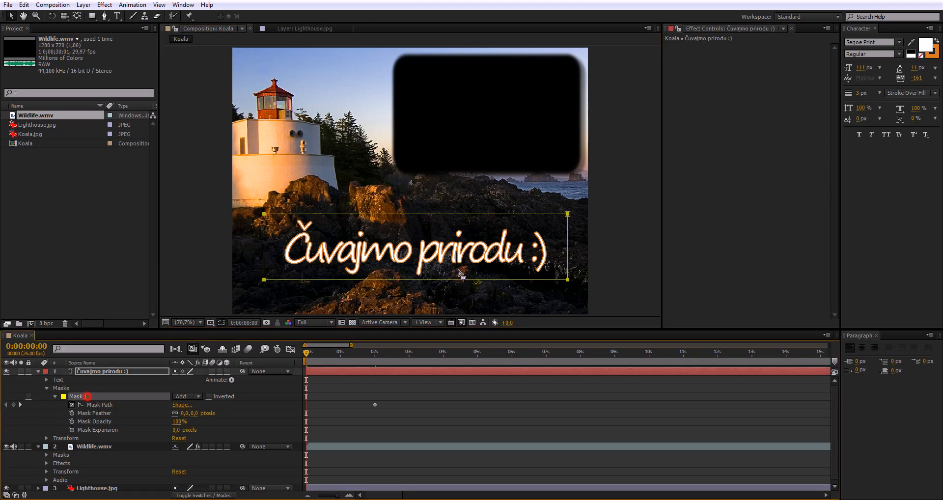
left_click(568, 247)
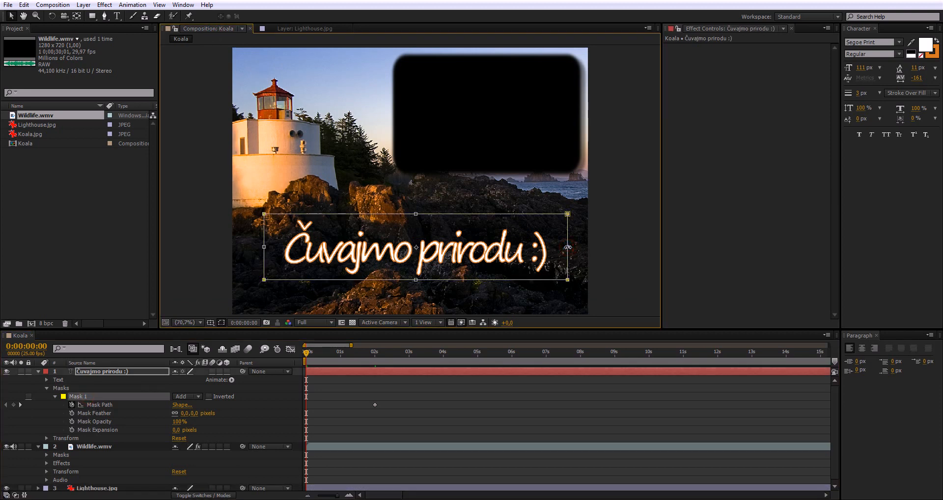
left_click_drag(567, 247, 284, 262)
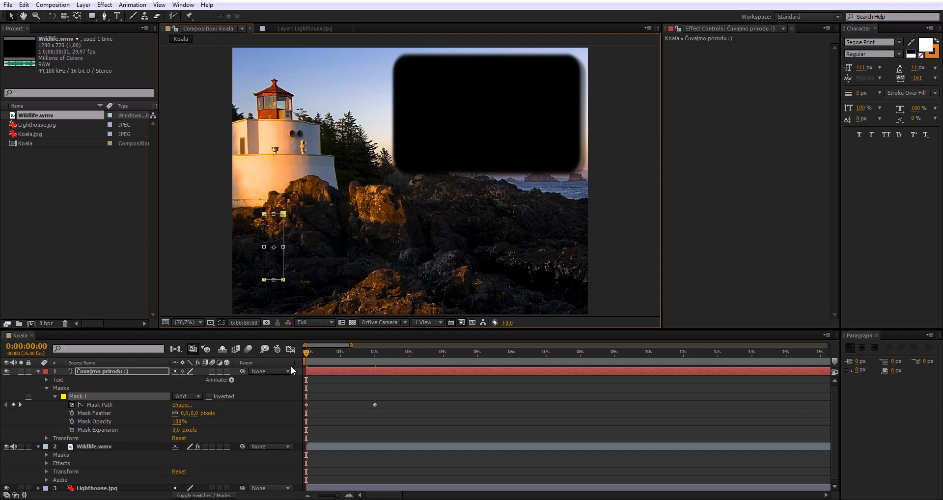
End the work area at 0:00:02:04 and preview the text reveal animation
left_click(382, 352)
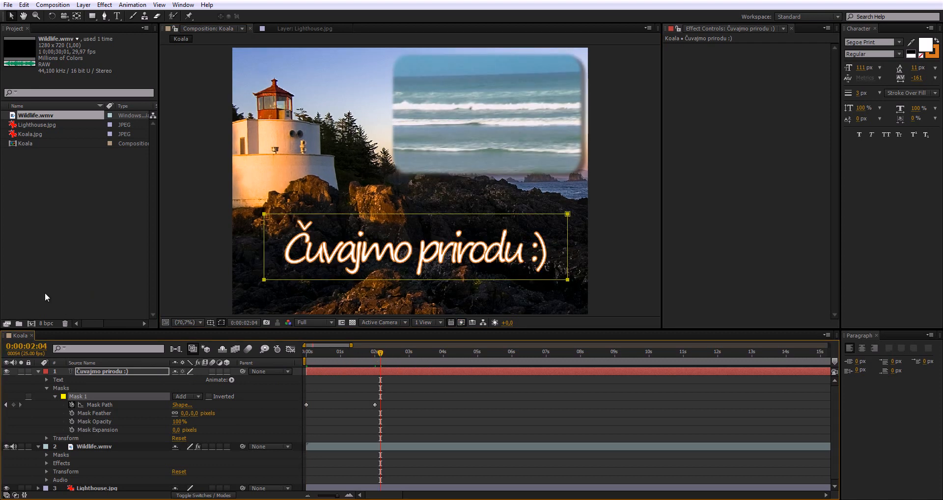
key("n")
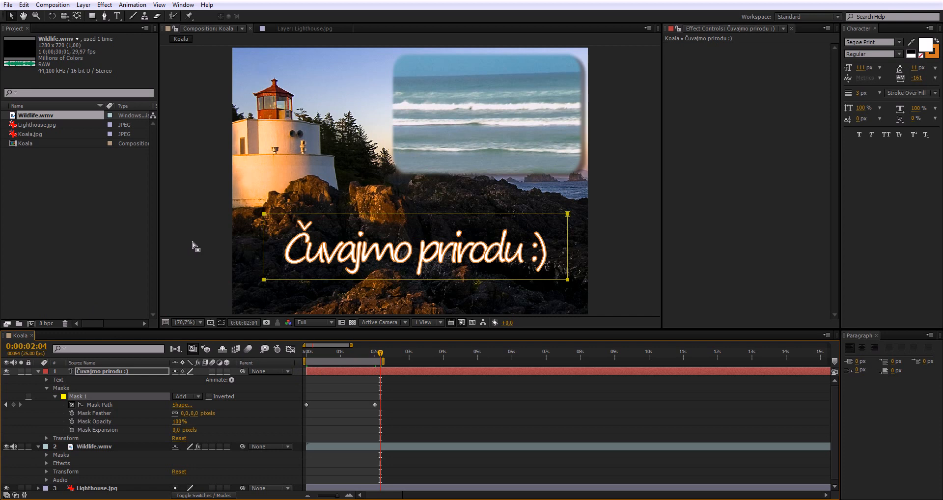
key("KP_0")
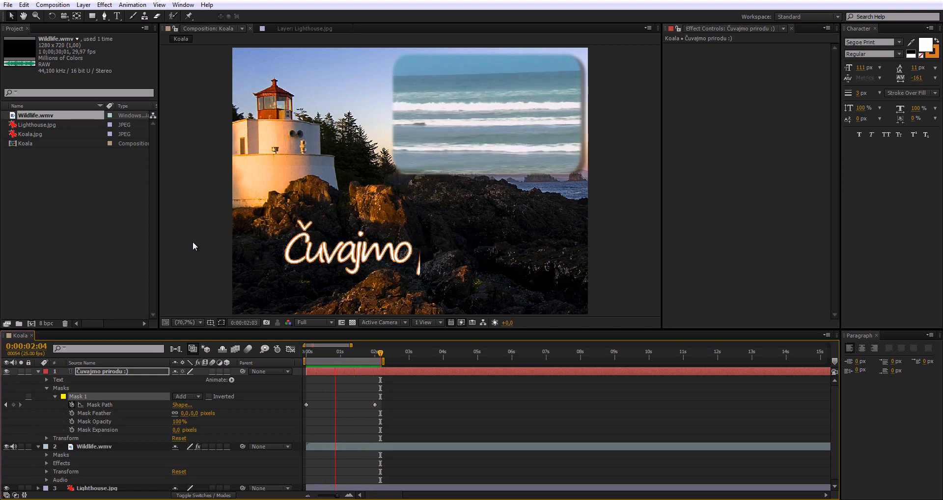
key("space")
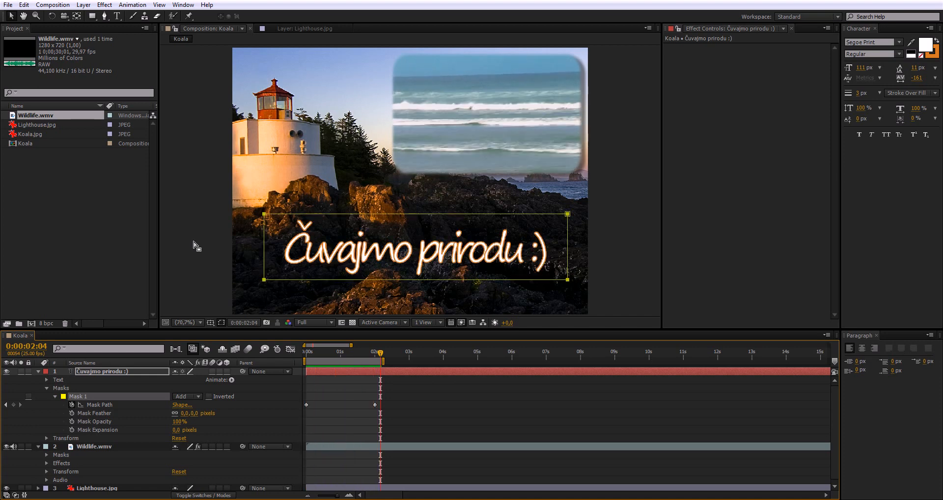
At 0:00:00:14, unlink the text mask's feather dimensions, set only the horizontal Mask Feather to 99 pixels, and preview the softened reveal
left_click_drag(327, 353, 326, 355)
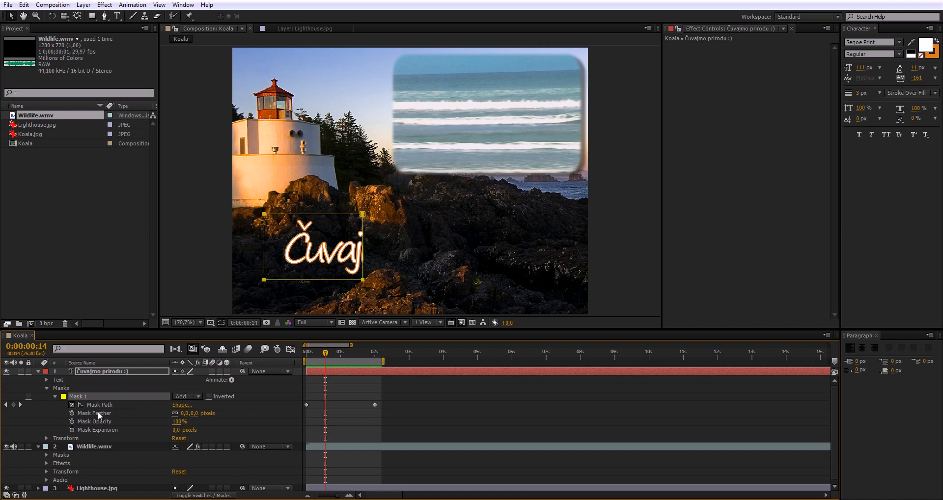
left_click_drag(194, 413, 233, 414)
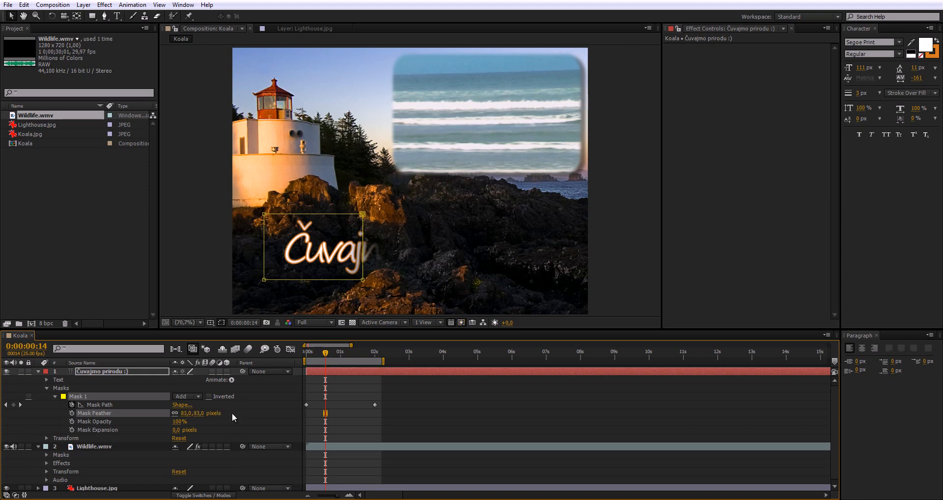
key("ctrl+z")
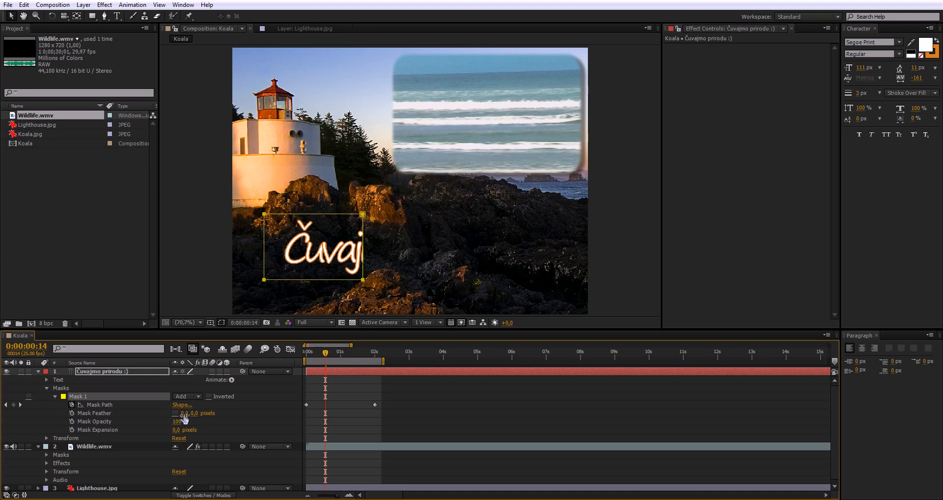
left_click_drag(184, 416, 228, 413)
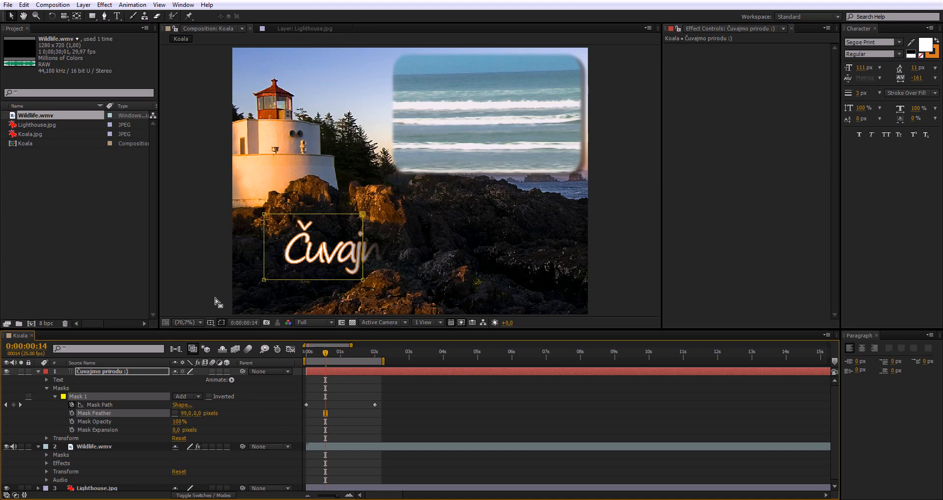
key("KP_0")
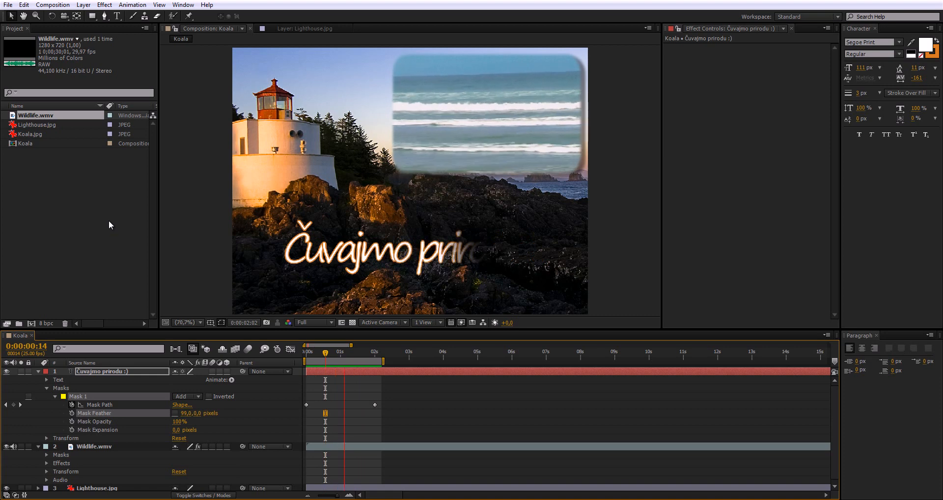
key("space")
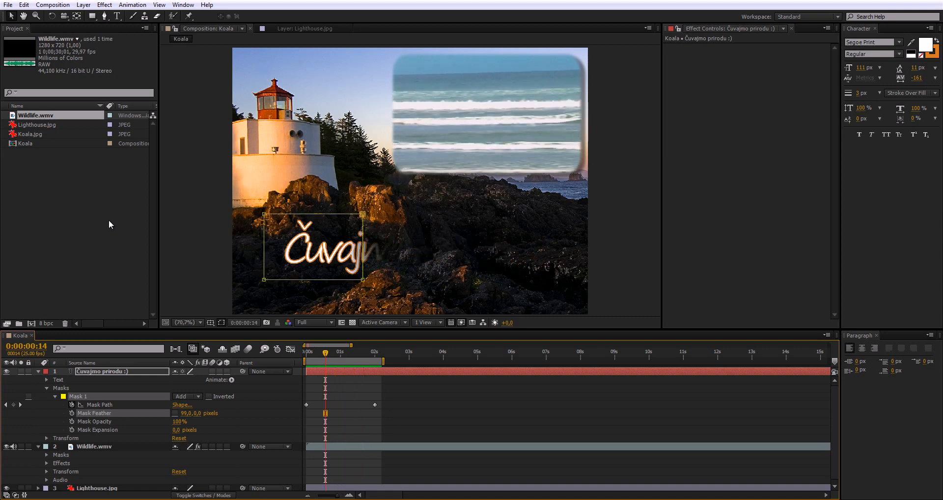
Deselect all layers, activate the Ellipse tool, and return the current time to 0:00:00:00
left_click(105, 273)
left_click(241, 424)
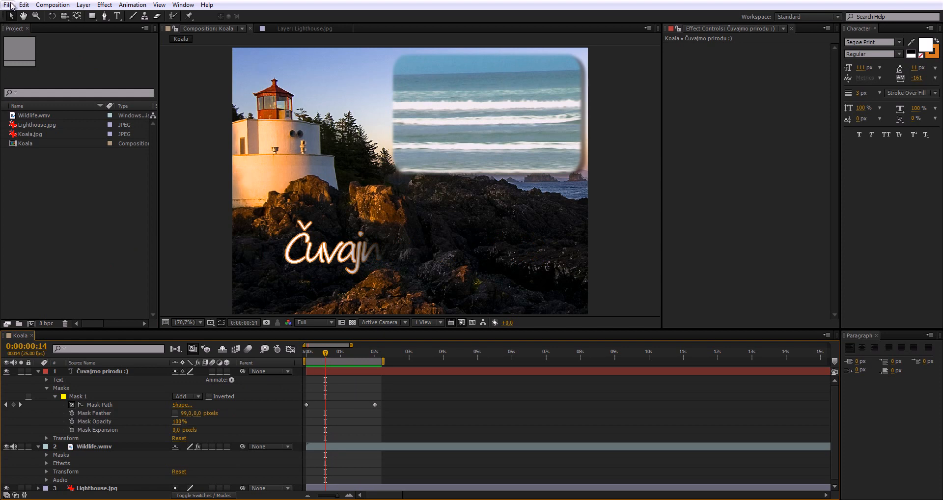
left_click(91, 16)
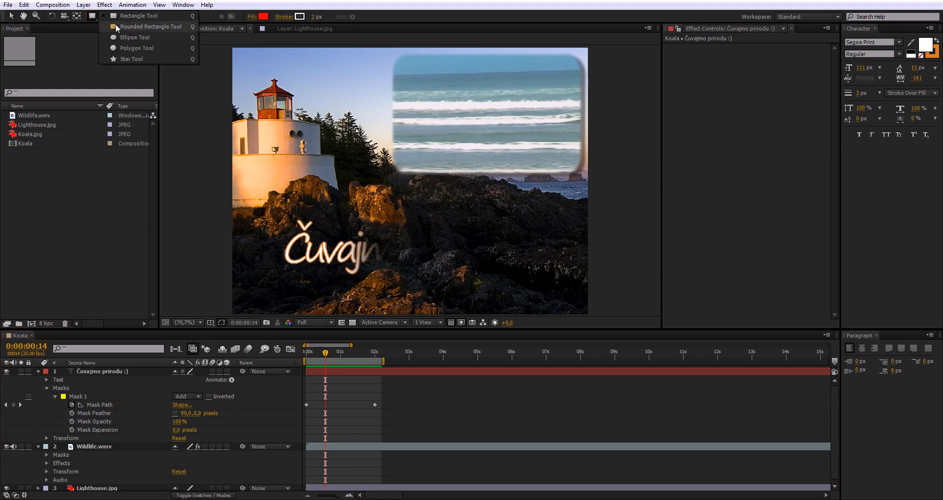
left_click(134, 37)
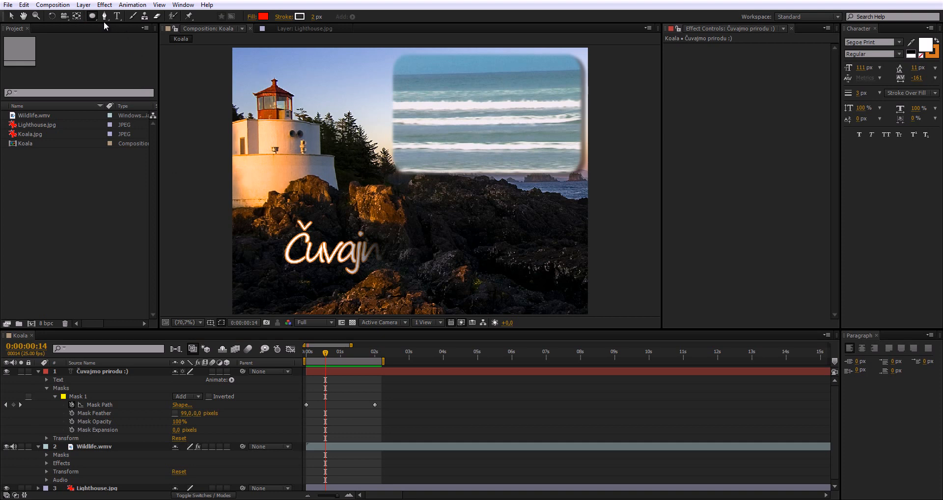
left_click_drag(326, 354, 302, 363)
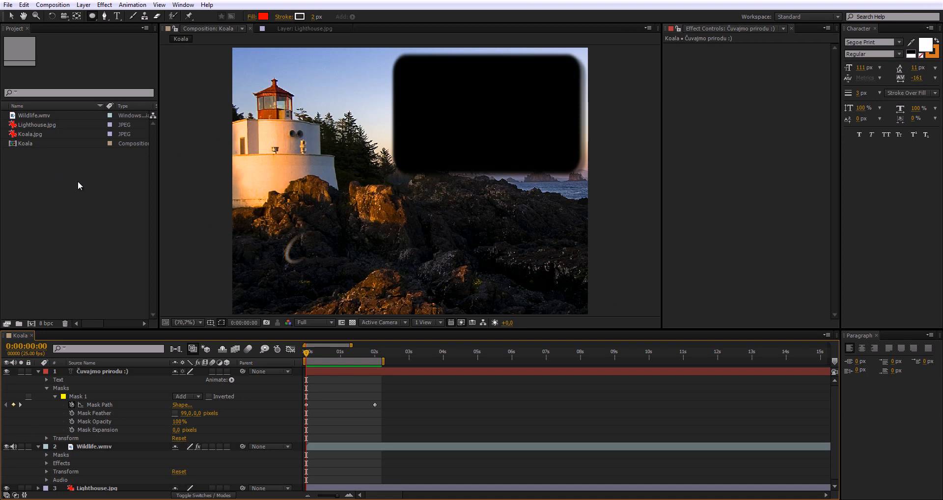
left_click(90, 18)
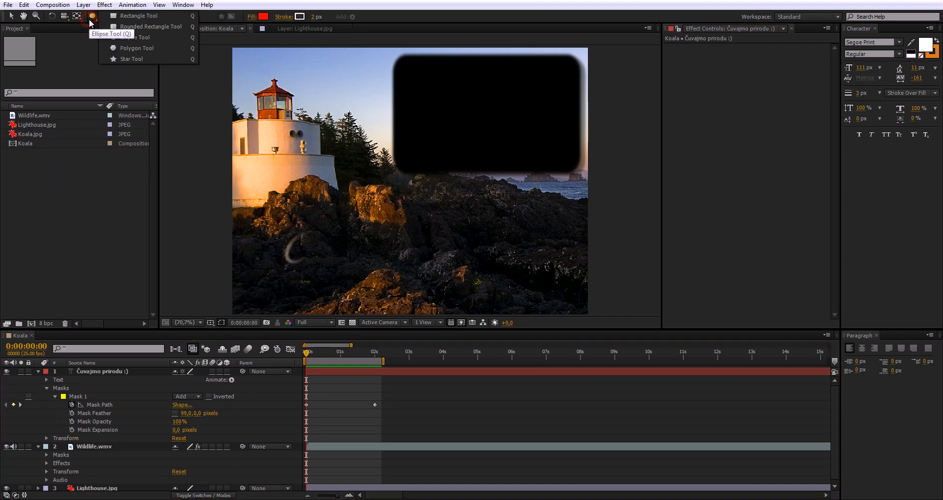
left_click(137, 38)
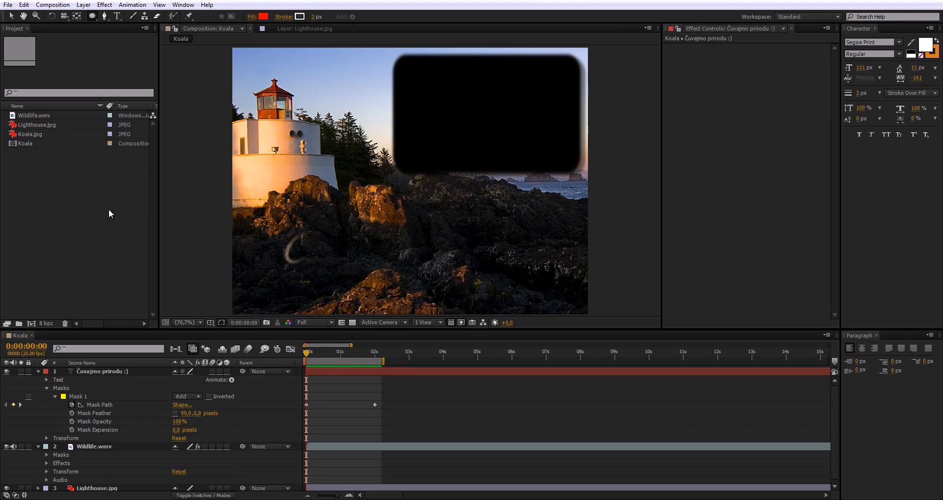
Create a 1024 x 768 px solid layer named vignete, coloured dark brown sampled from the image
left_click(85, 7)
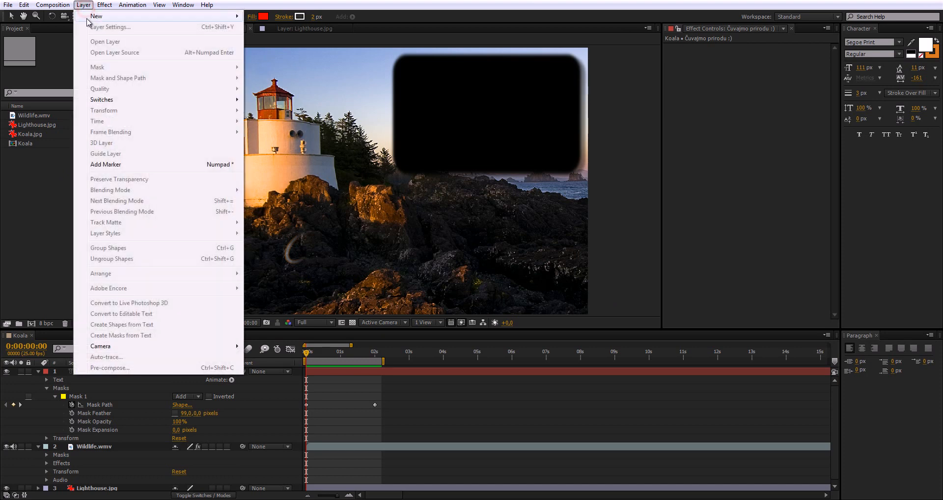
mouse_move(128, 13)
left_click(303, 26)
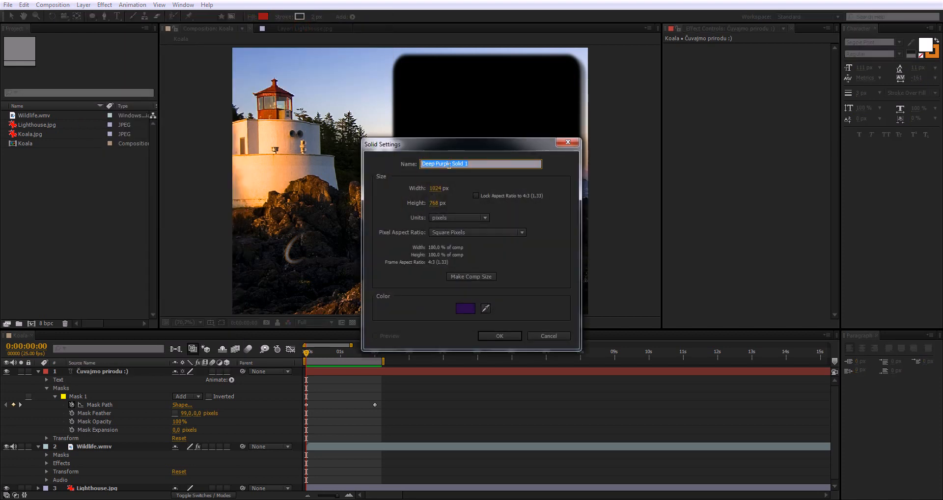
type("V")
left_click_drag(522, 145, 735, 140)
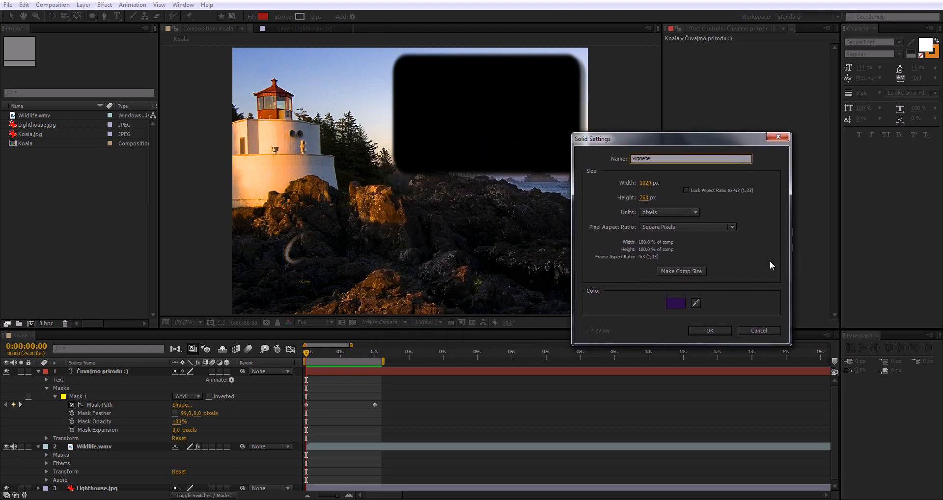
left_click(695, 303)
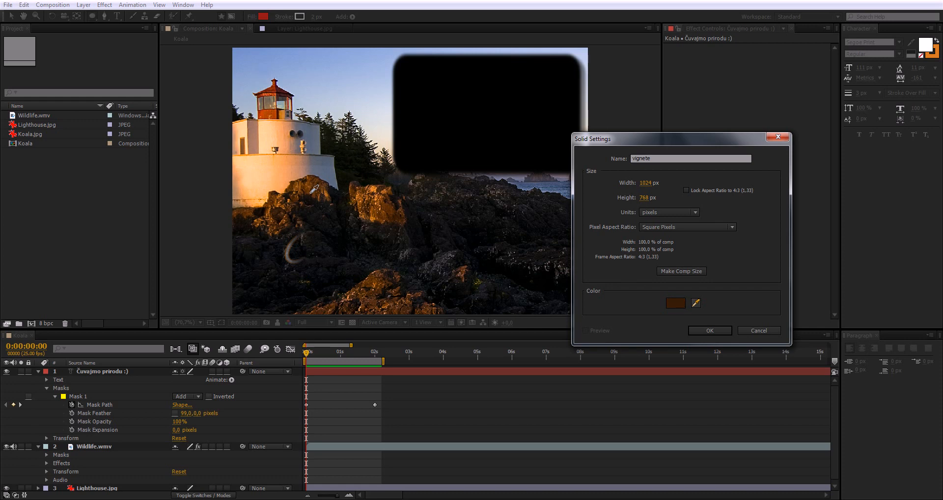
left_click(251, 218)
left_click(710, 331)
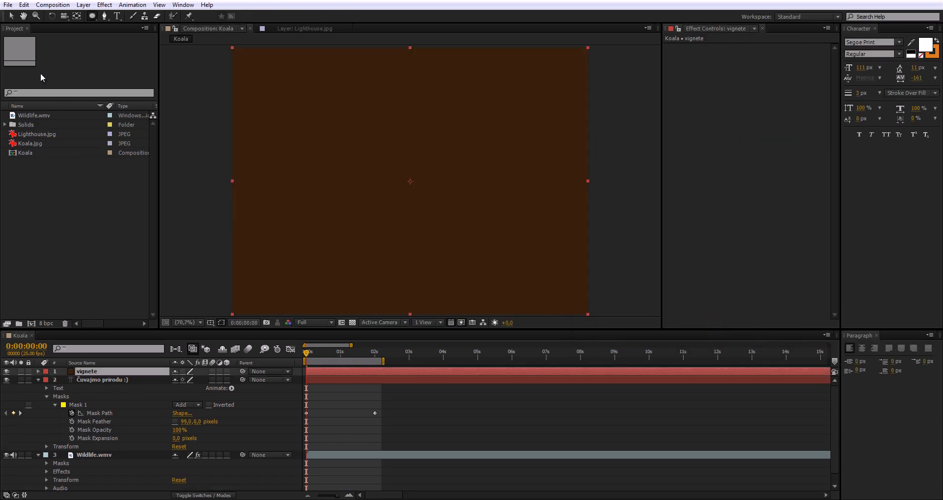
Add a full-frame elliptical mask to the vignete solid and invert it
left_click(13, 18)
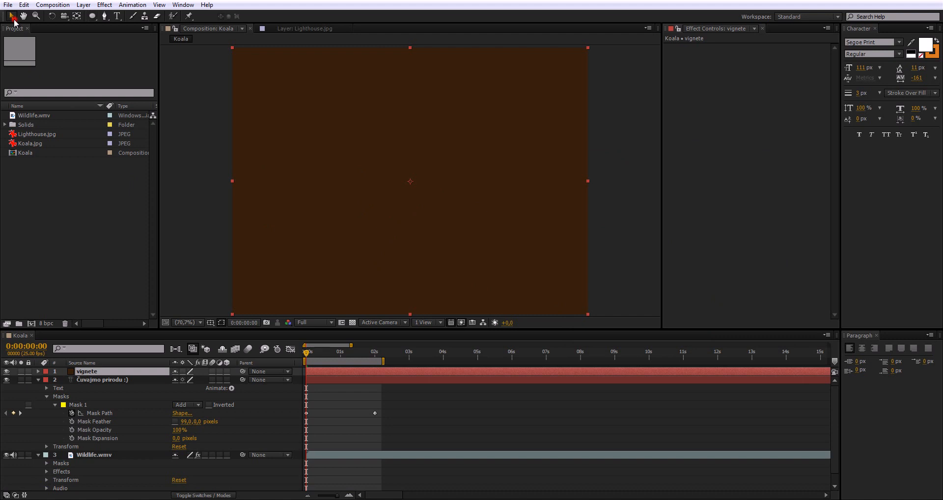
double_click(92, 18)
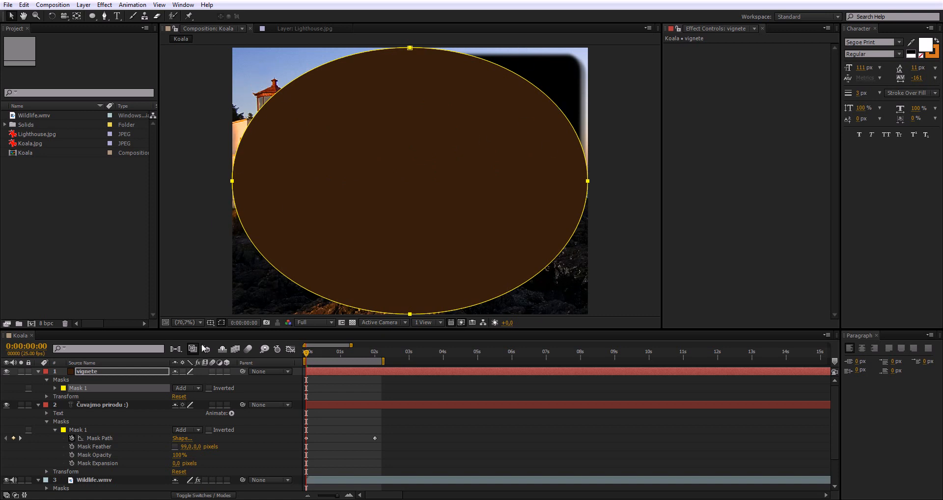
left_click(208, 388)
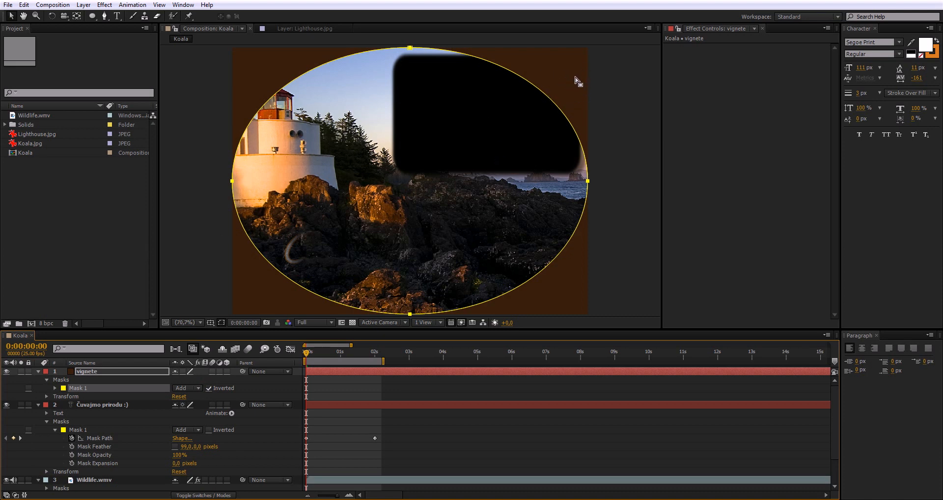
Set the vignete mask's feather to 251 pixels, expansion to 56 pixels and opacity to 91%
left_click(57, 386)
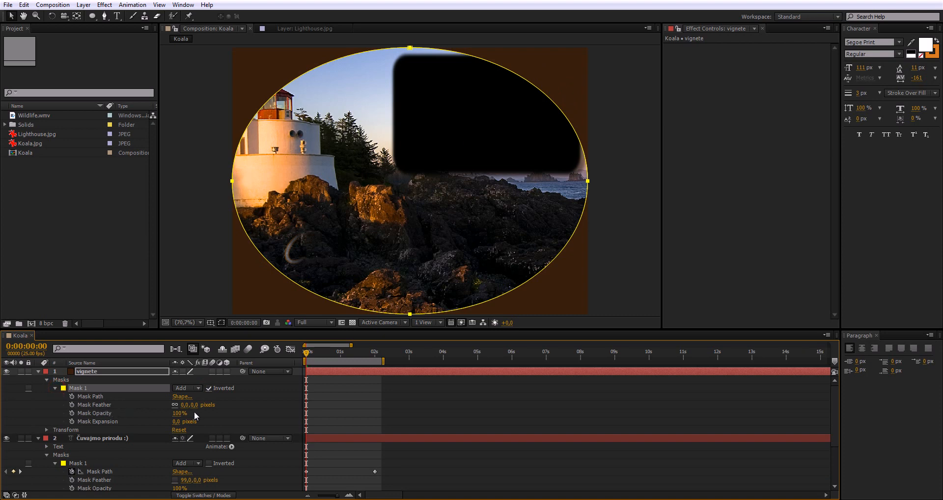
left_click_drag(186, 405, 488, 429)
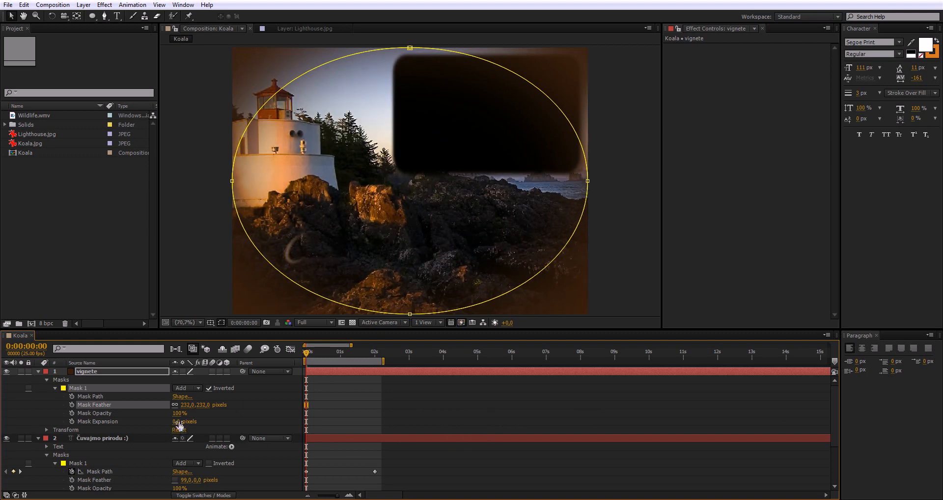
left_click_drag(175, 422, 210, 419)
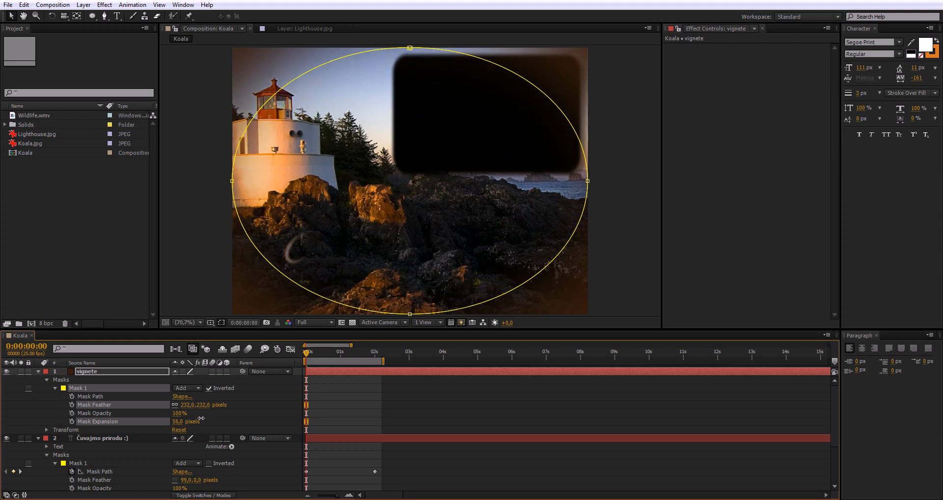
left_click_drag(178, 413, 211, 407)
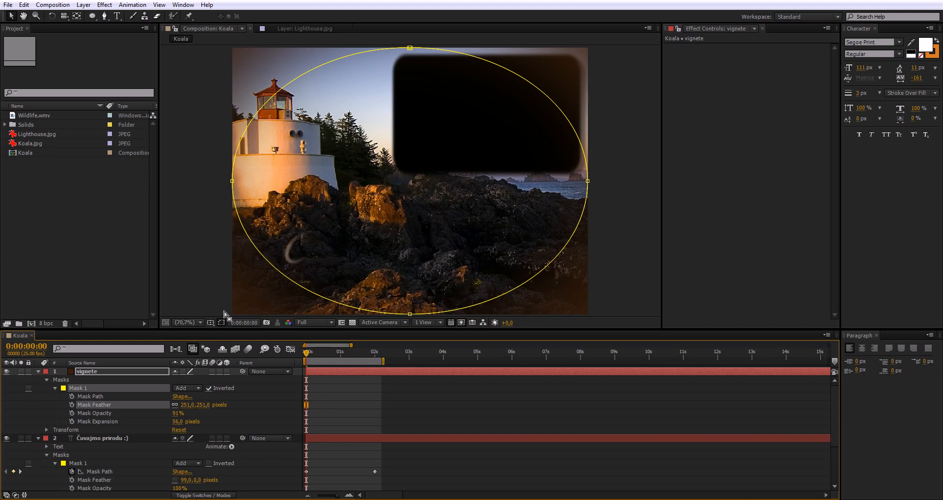
left_click(111, 236)
left_click(153, 464)
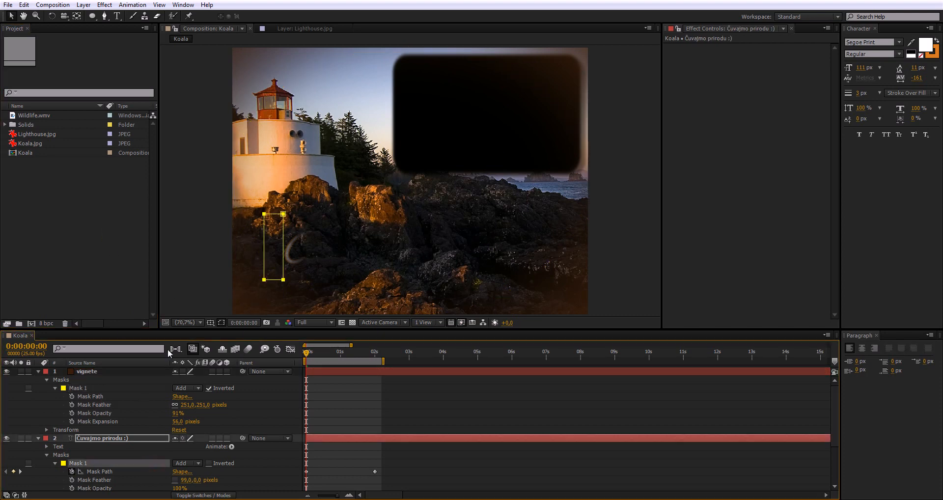
left_click(158, 404)
double_click(110, 370)
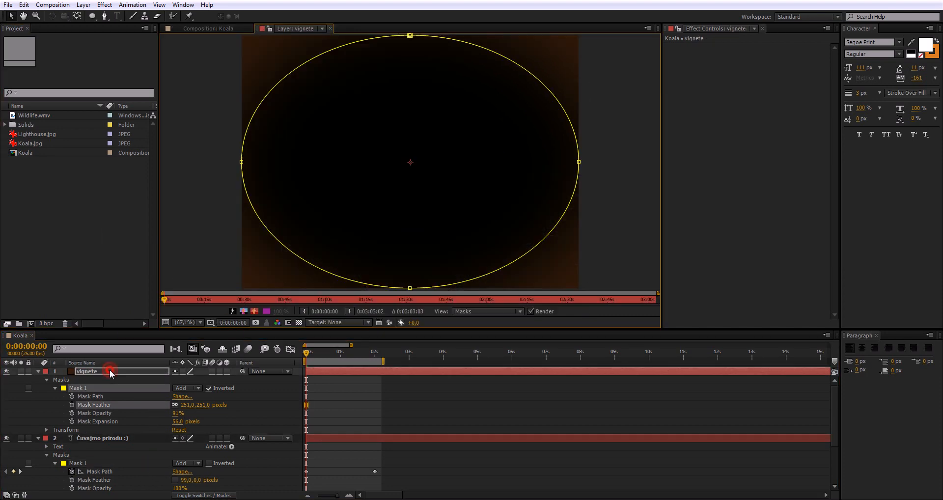
left_click(201, 28)
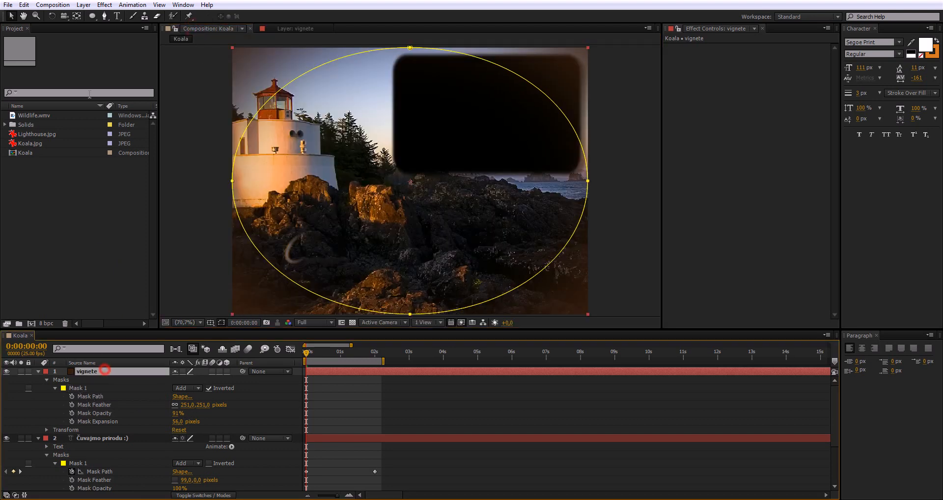
Change the vignete solid's colour to a light orange sampled from the sunlit rock
left_click(84, 5)
left_click(96, 28)
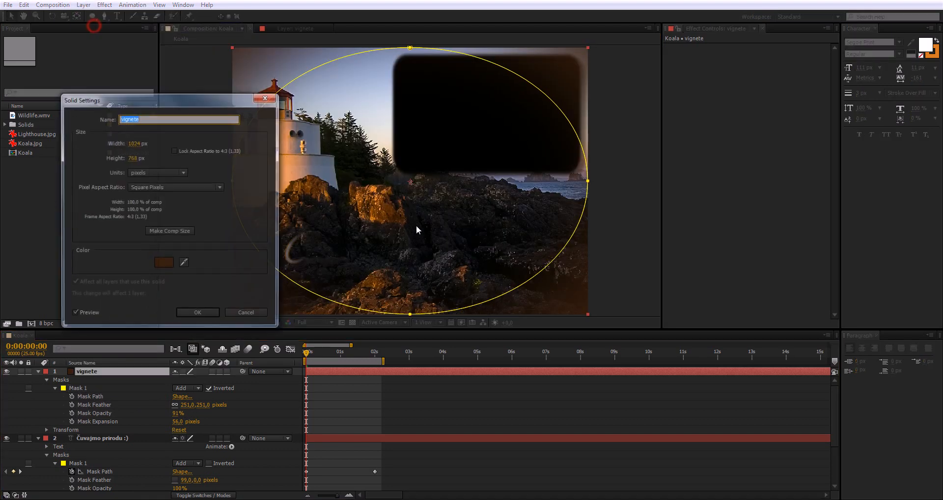
left_click(172, 255)
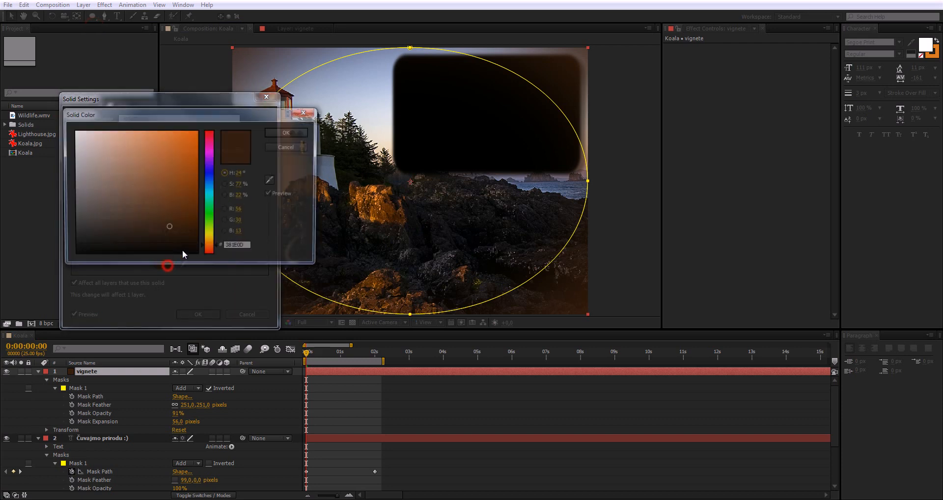
left_click(271, 180)
left_click(375, 196)
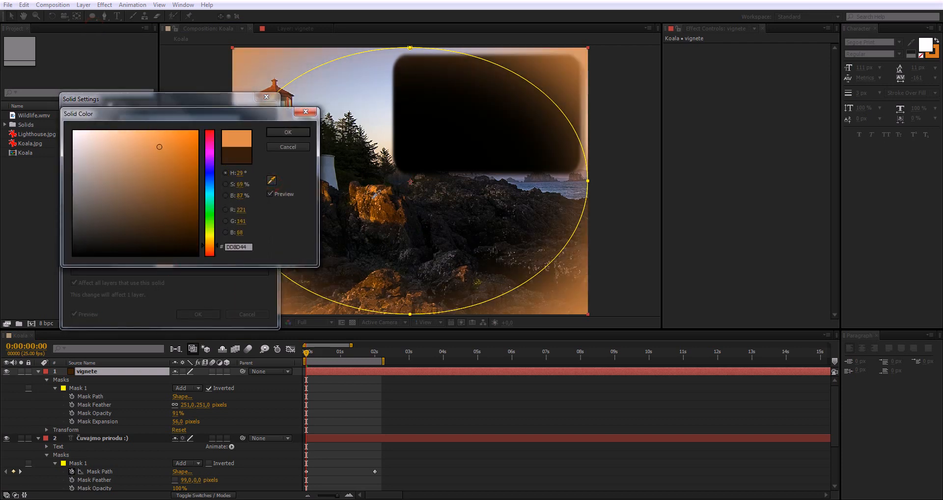
left_click(325, 146)
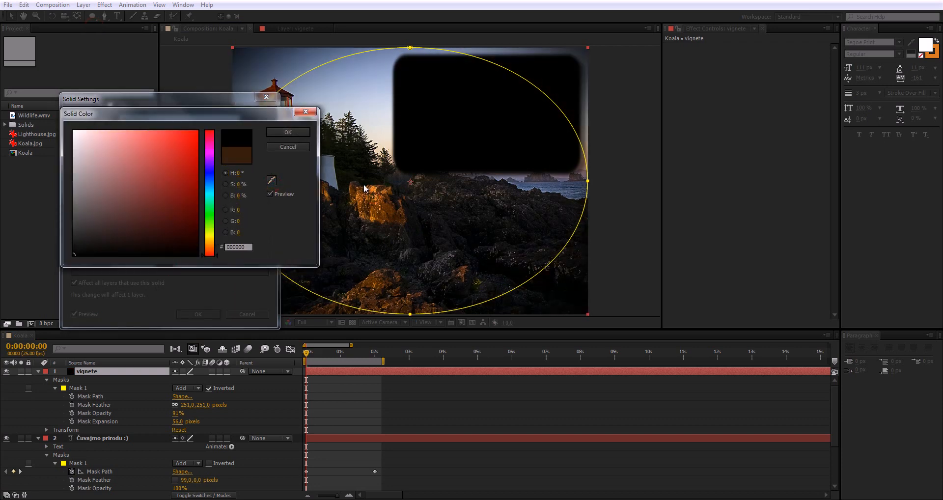
left_click(271, 181)
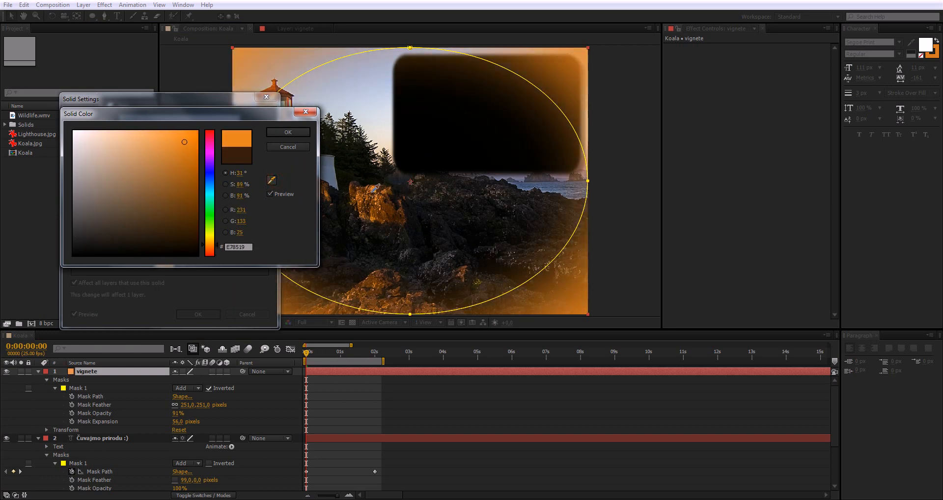
left_click(375, 187)
left_click(294, 133)
left_click(190, 315)
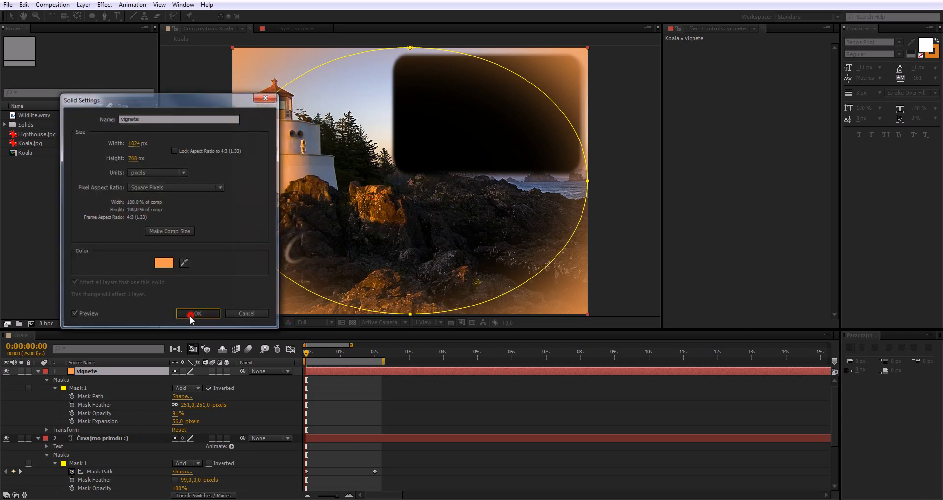
Lower the vignete layer's Mask Opacity to 32%
left_click(174, 413)
left_click_drag(174, 413, 152, 416)
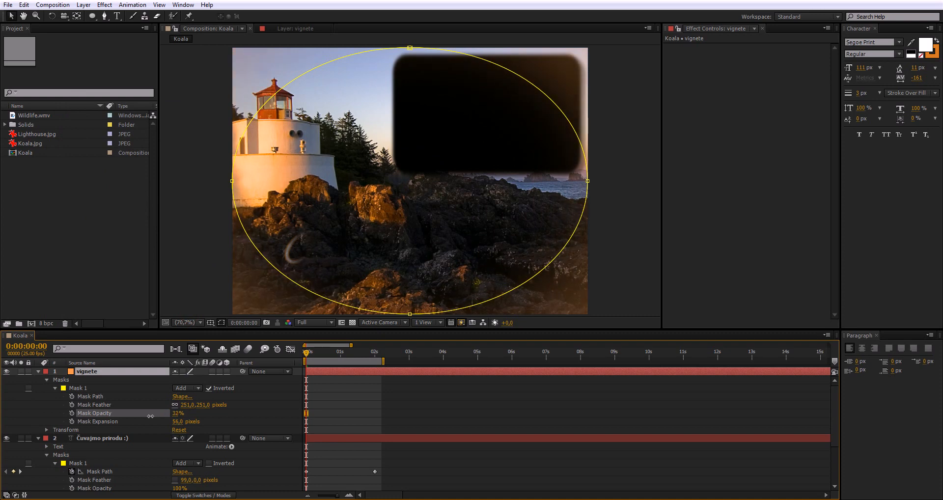
left_click(125, 235)
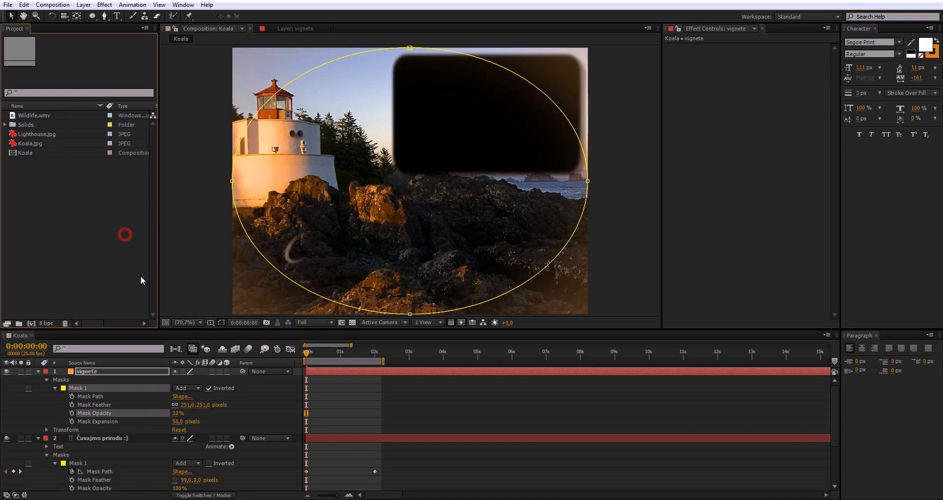
left_click(261, 415)
Rename the vignete layer's mask to vignete
left_click(84, 391)
key("Return")
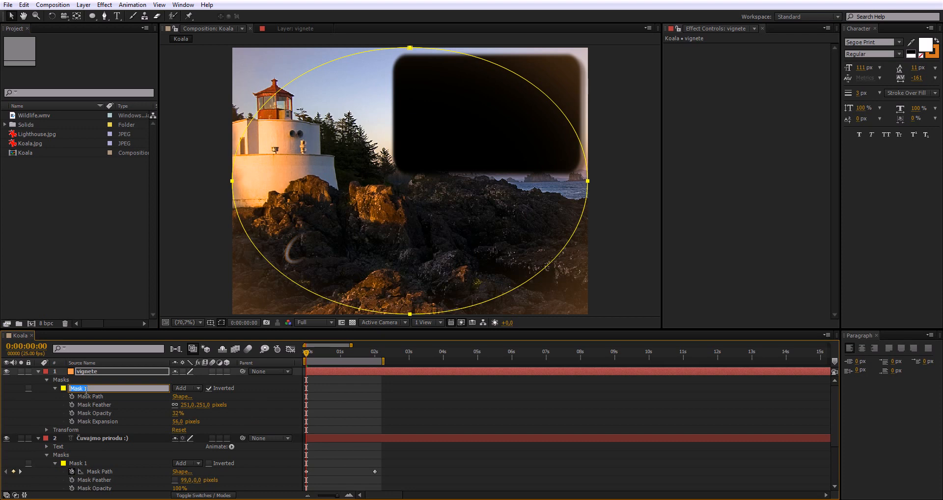
type("oignete")
key("Return")
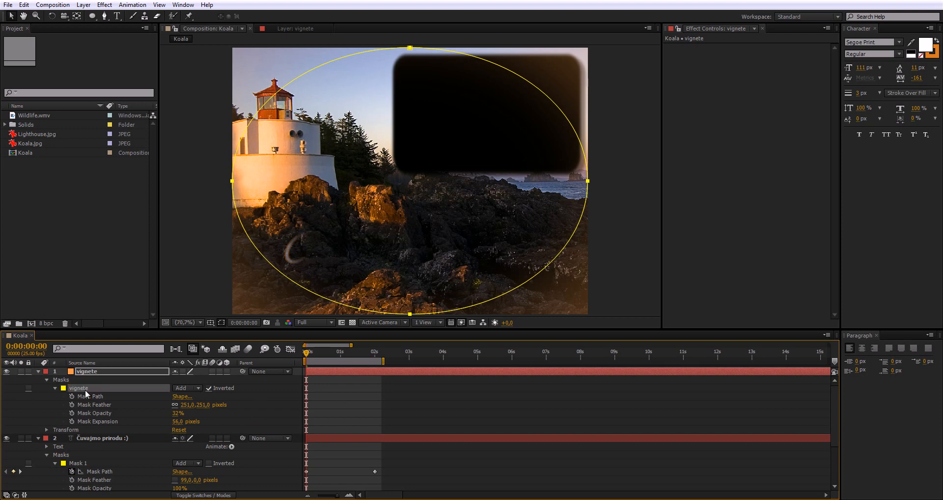
Rename the text layer's mask to otkrivanje
left_click(99, 461)
key("Return")
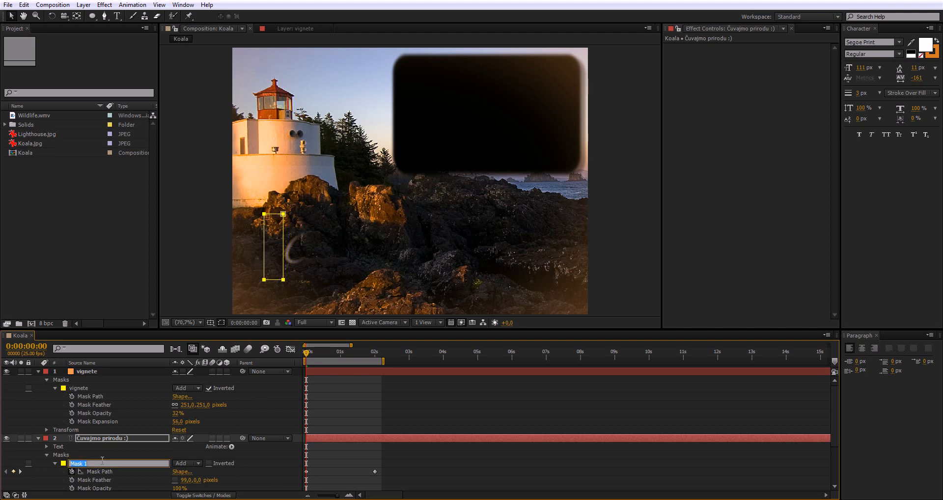
type("otkrivanje")
key("Return")
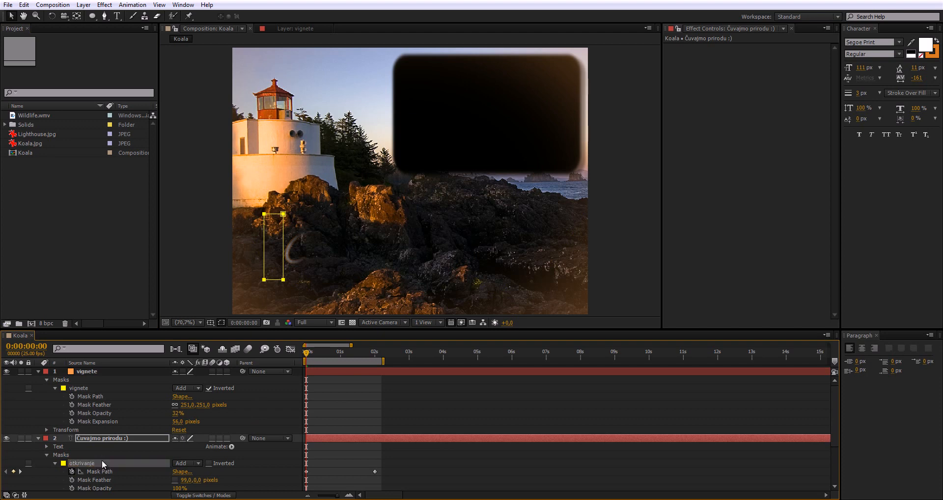
Collapse the properties of the vignete, text and Wildlife.wmv layers and deselect everything
left_click(38, 371)
left_click(38, 380)
left_click(38, 388)
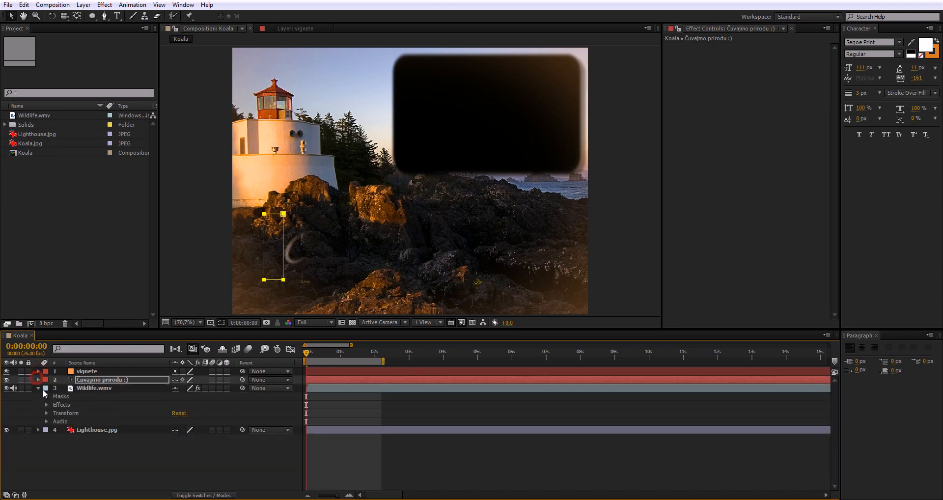
left_click(38, 388)
left_click(75, 429)
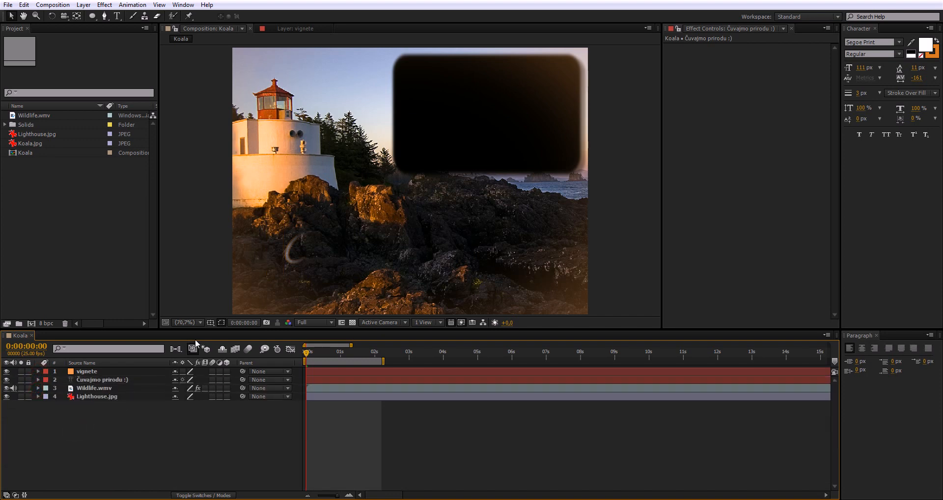
Hide the mask outlines in the composition view and preview the animation
left_click(222, 323)
left_click(219, 447)
key("space")
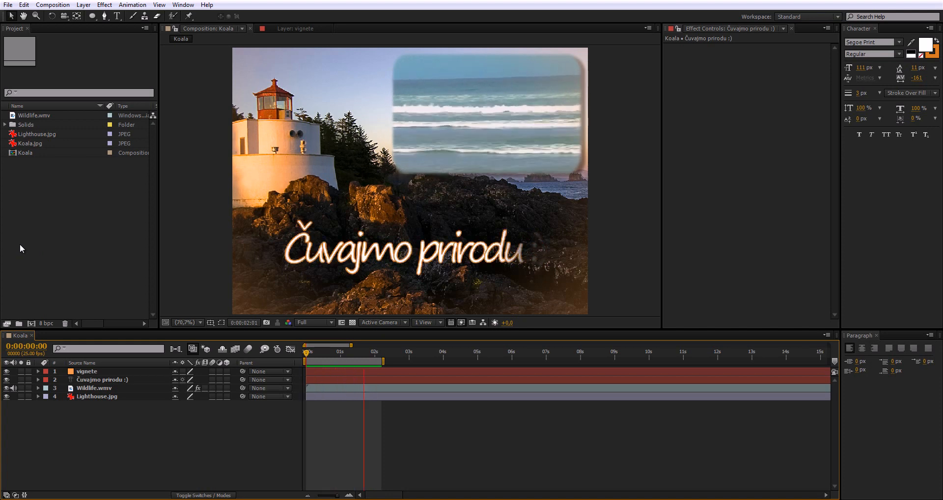
At 0:00:01:08, set the vignete layer's Mask Expansion to 106 pixels, and collapse the layer's properties
left_click(351, 353)
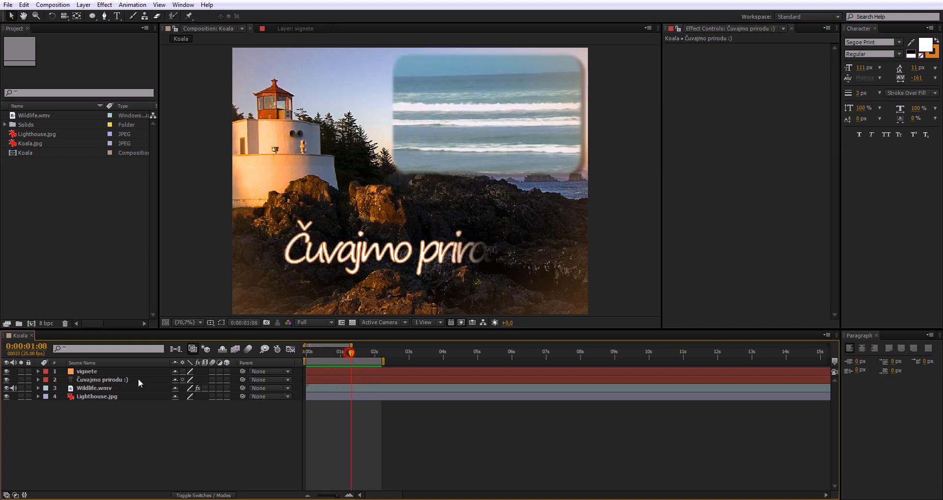
left_click(74, 372)
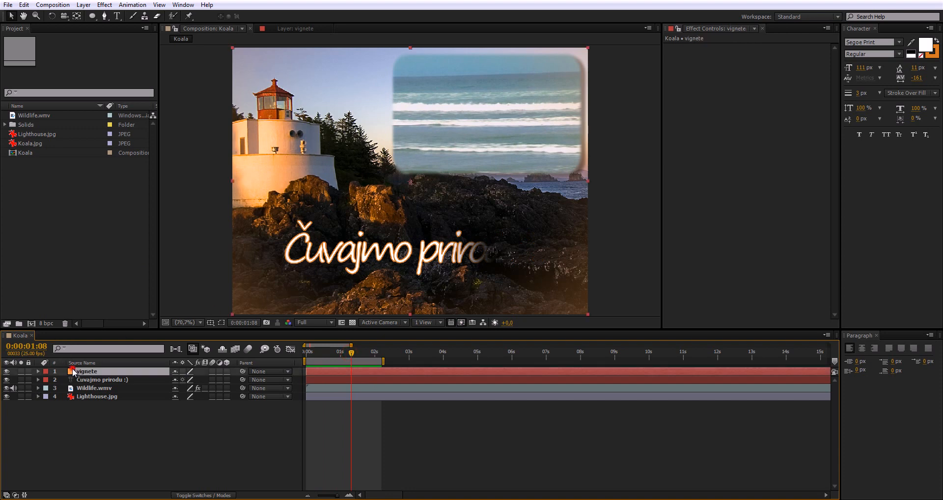
left_click(38, 372)
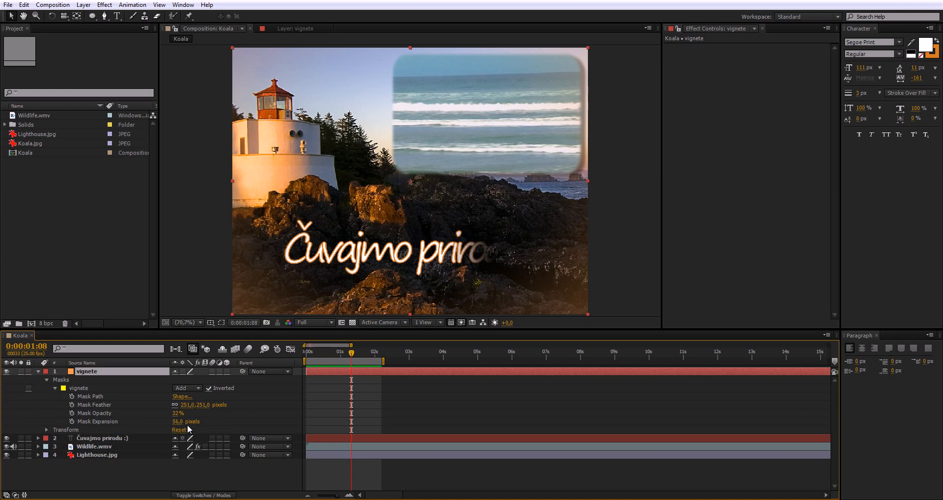
left_click_drag(177, 421, 200, 422)
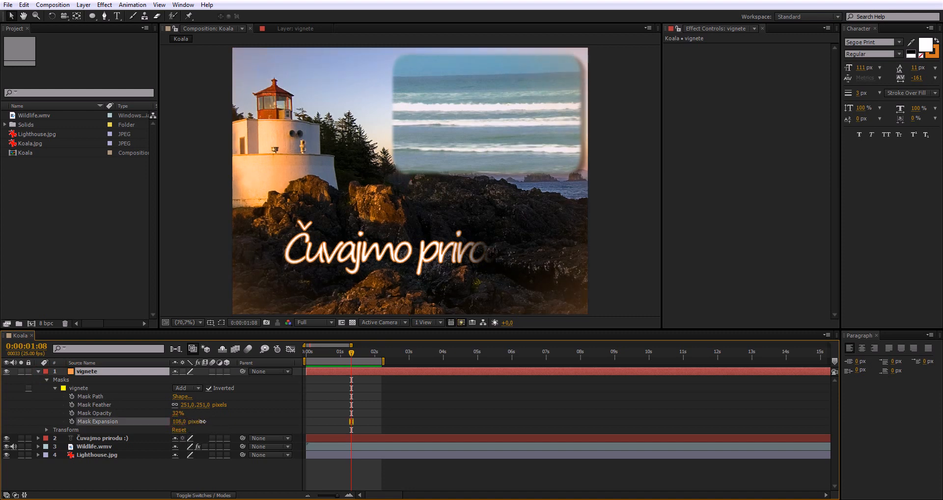
left_click(199, 474)
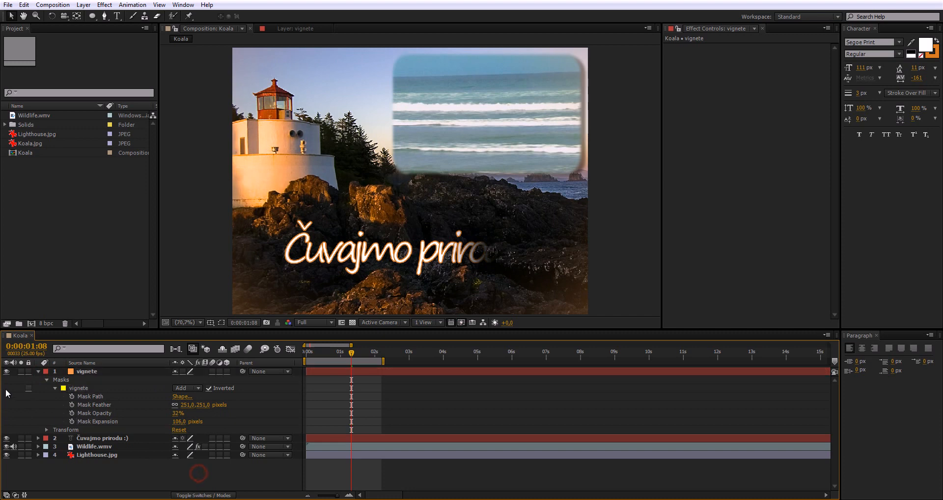
left_click(38, 372)
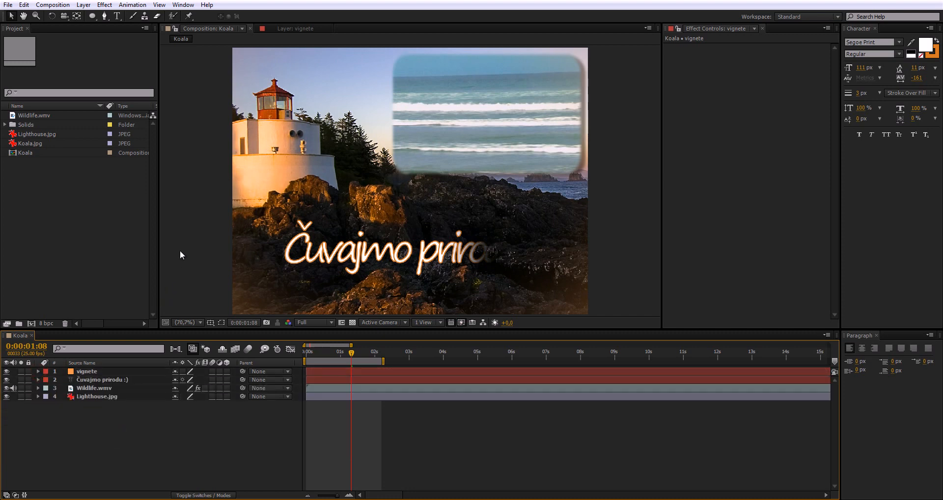
left_click(193, 244)
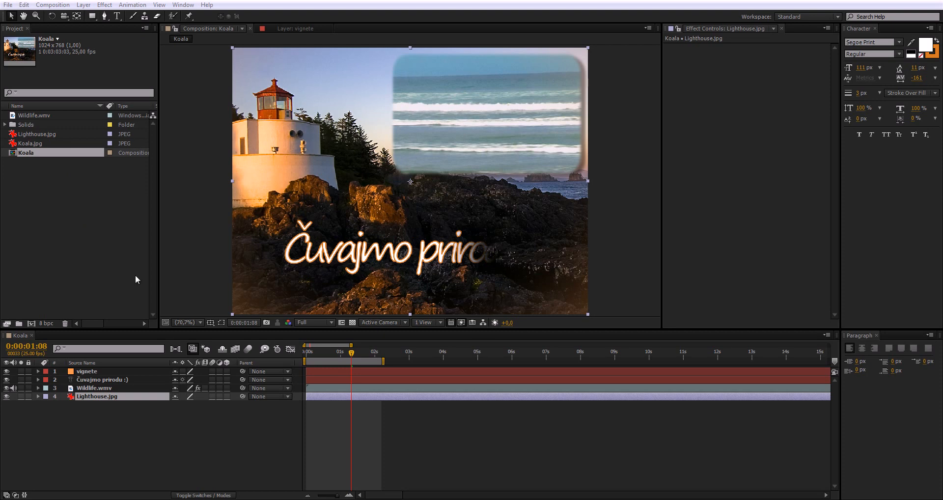
Create a new 1280 x 720 composition at 25 fps
left_click(52, 5)
left_click(73, 12)
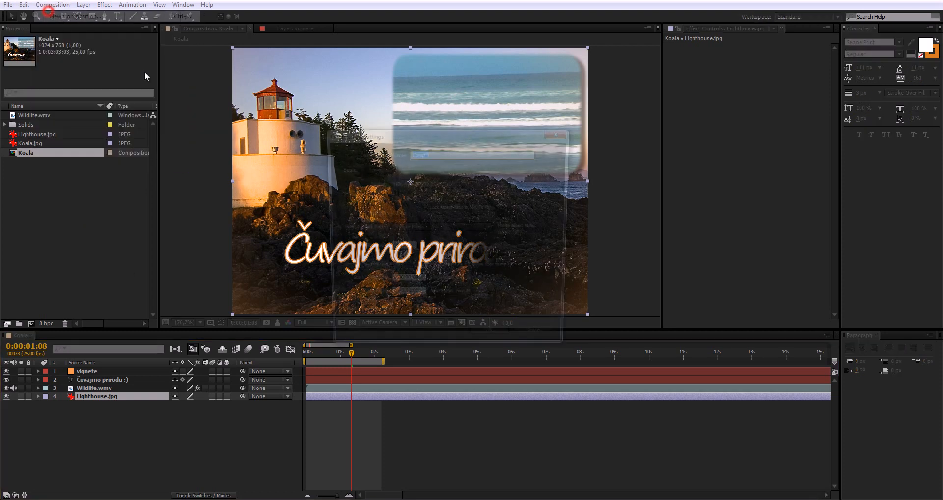
left_click(492, 341)
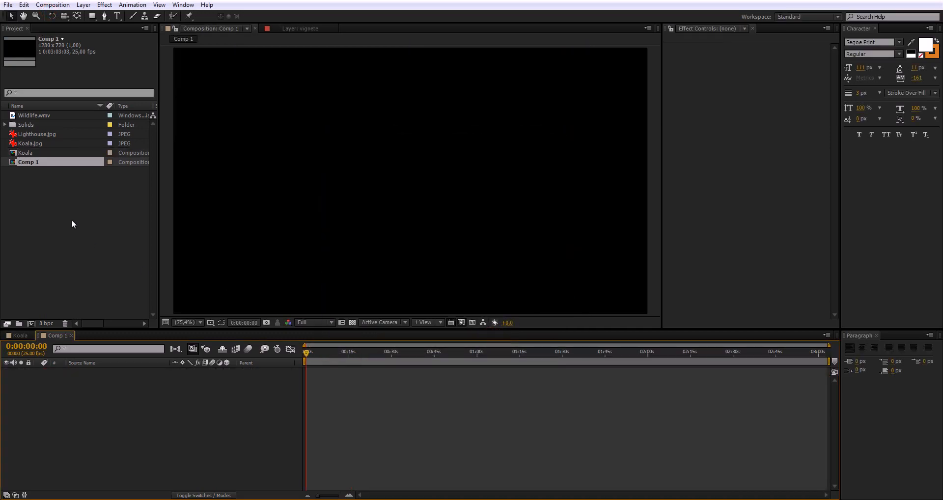
Import the Stock10 pink flower picture from Sample Pictures and place it in the new composition
double_click(78, 199)
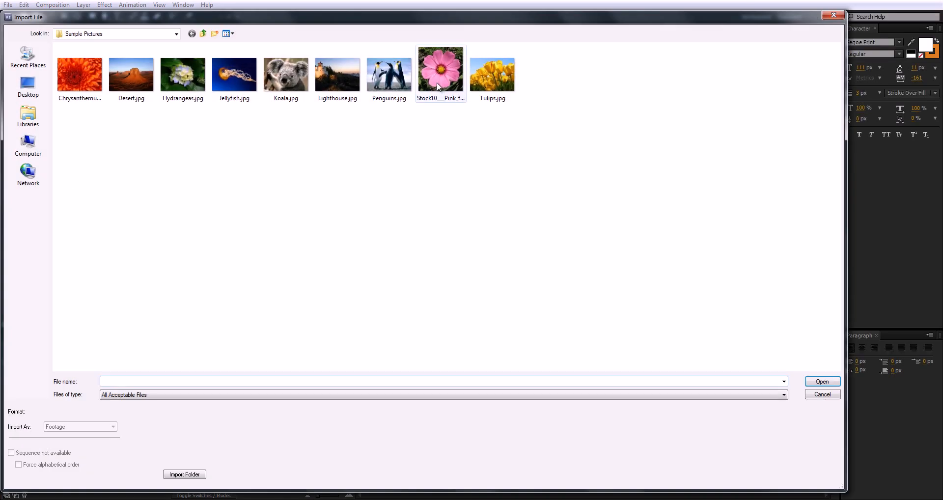
double_click(438, 84)
left_click_drag(73, 123, 415, 145)
Transform the flower layer so that it fits the composition's full width and height
right_click(415, 145)
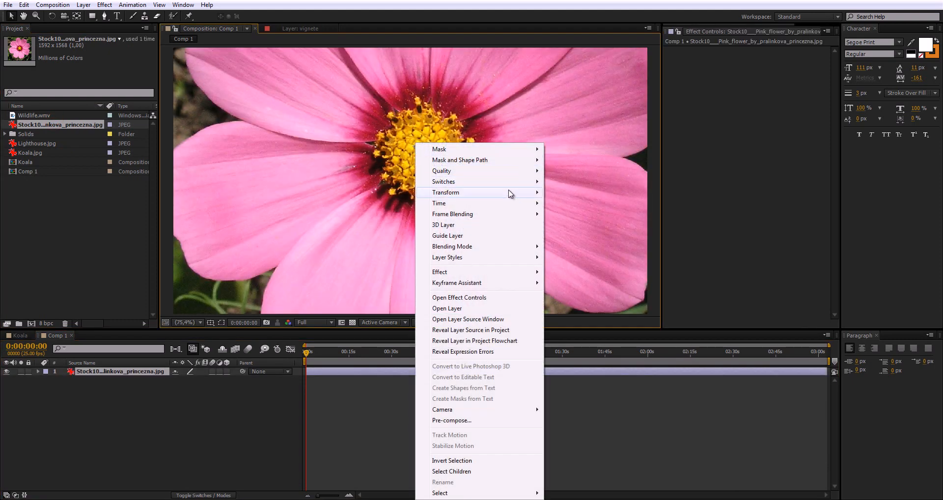
mouse_move(511, 195)
left_click(604, 312)
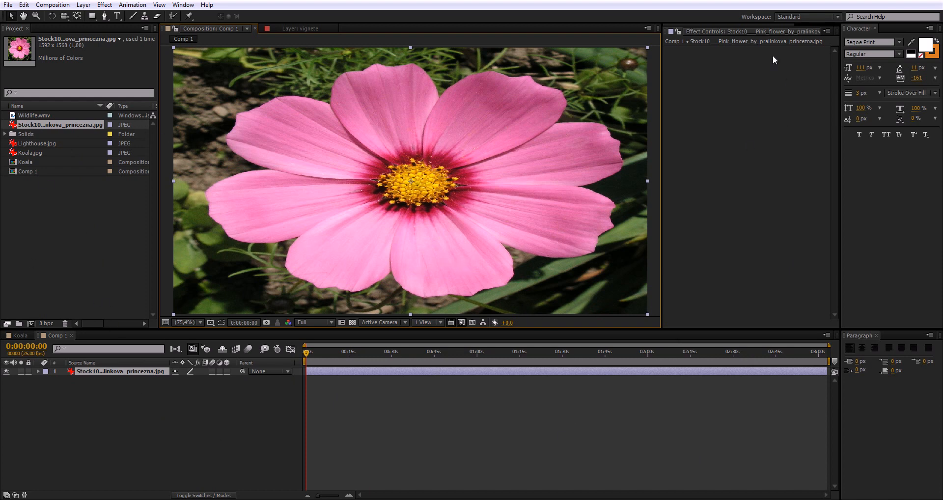
Switch to the Minimal workspace and activate the Pen tool
left_click(789, 17)
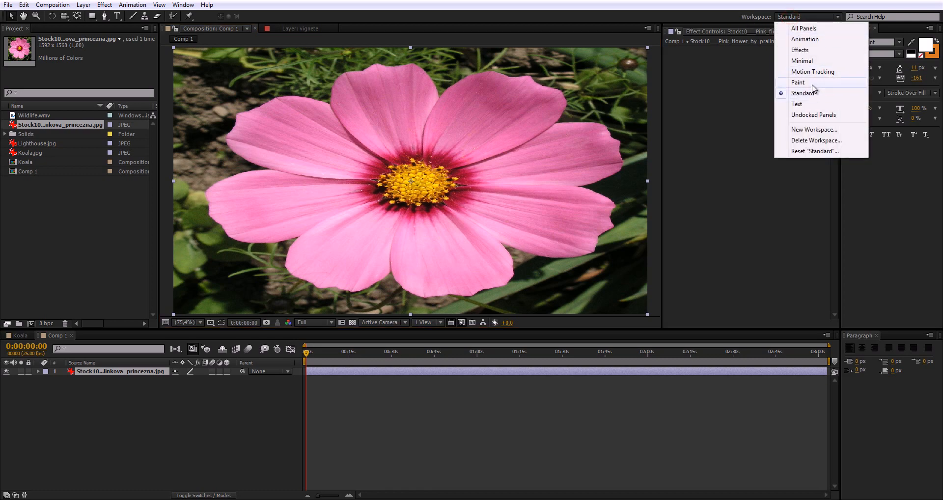
left_click(802, 61)
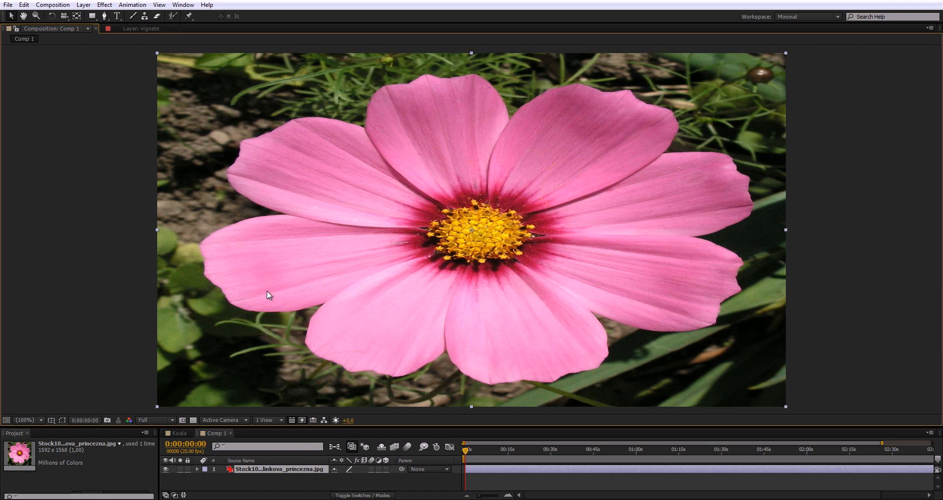
left_click(105, 17)
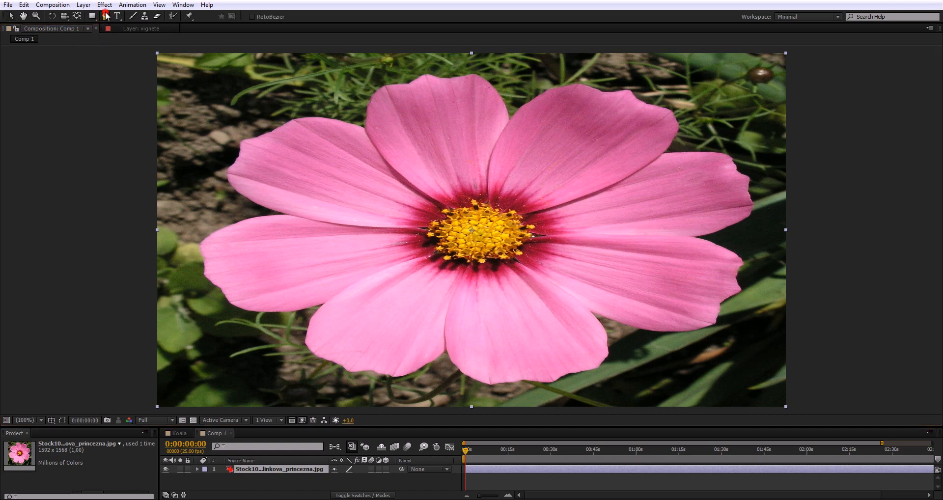
left_click(105, 16)
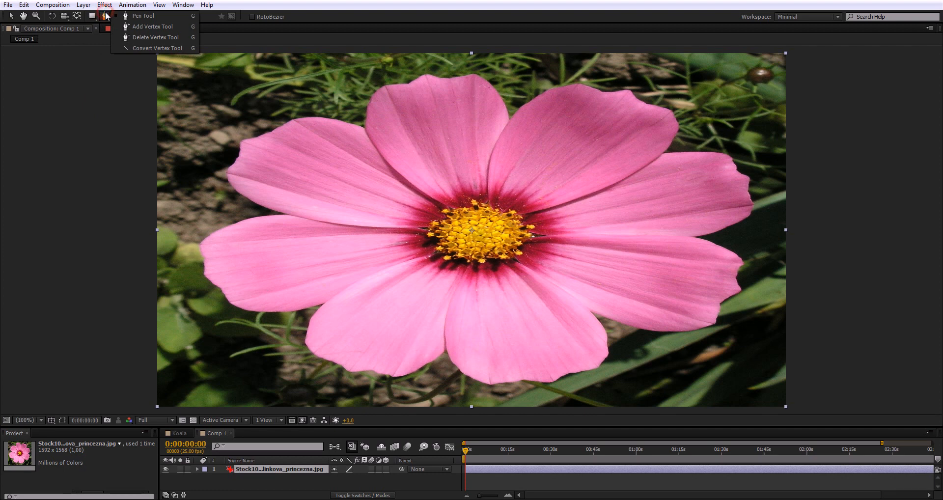
left_click(145, 17)
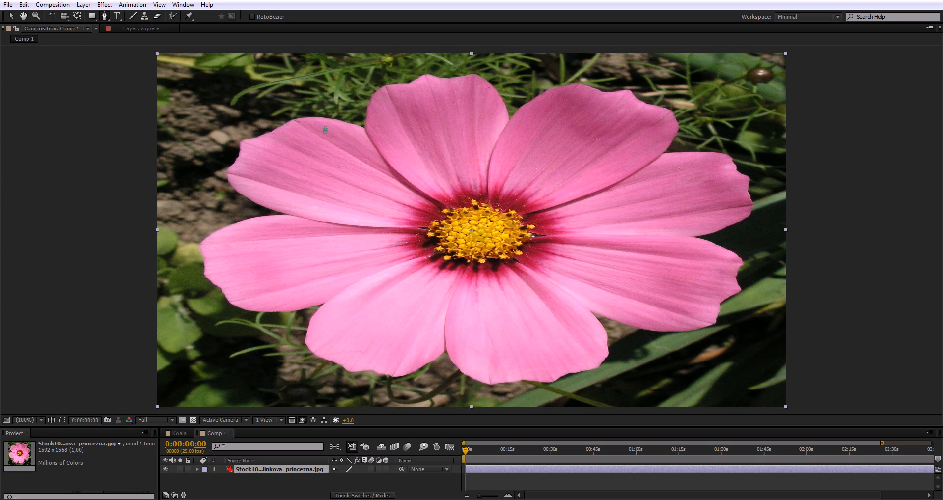
left_click(92, 17)
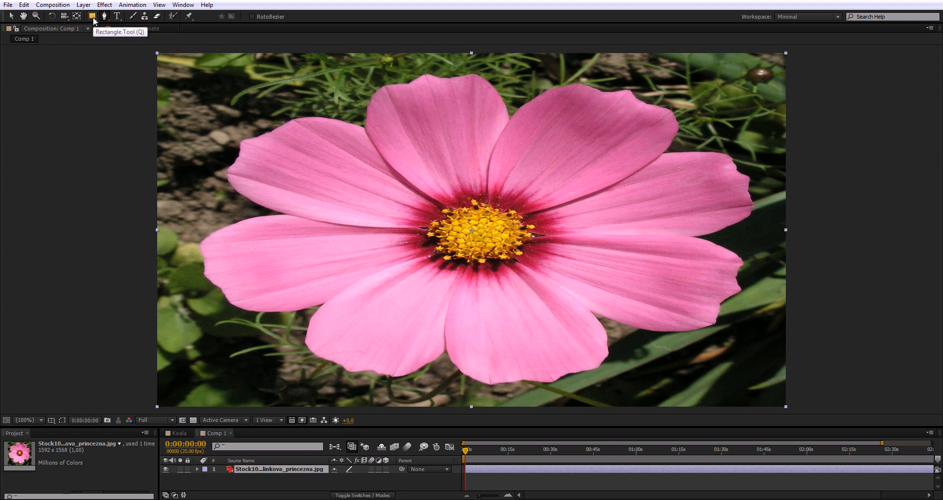
left_click(93, 16)
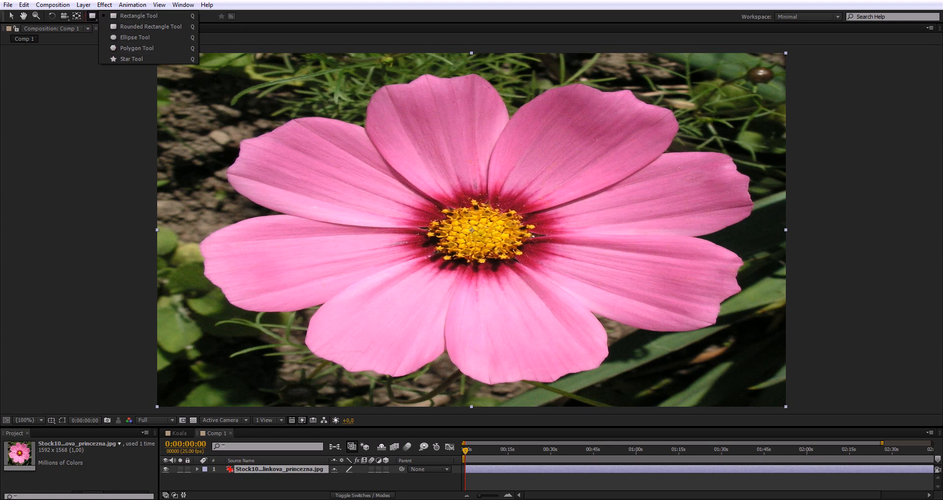
left_click(104, 16)
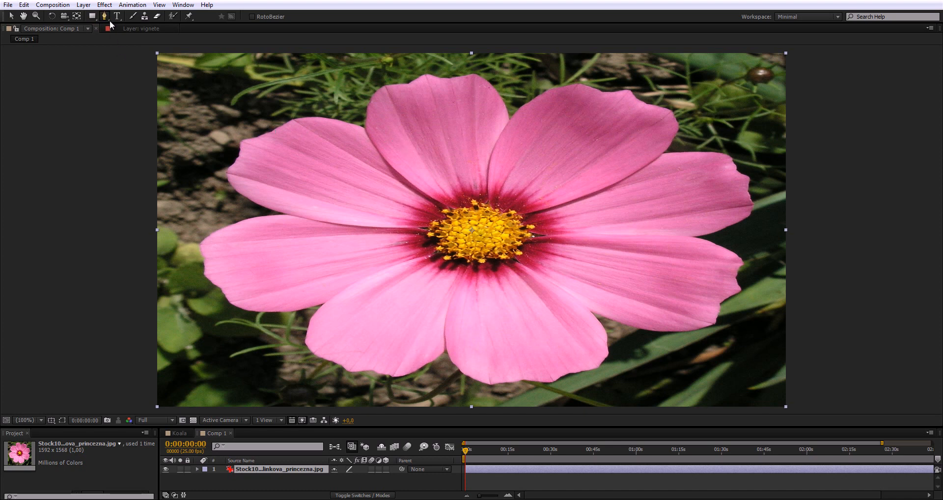
Start a mask path on the flower layer with vertices at the upper-left background, the upper-right petal and the left petal
left_click(223, 96)
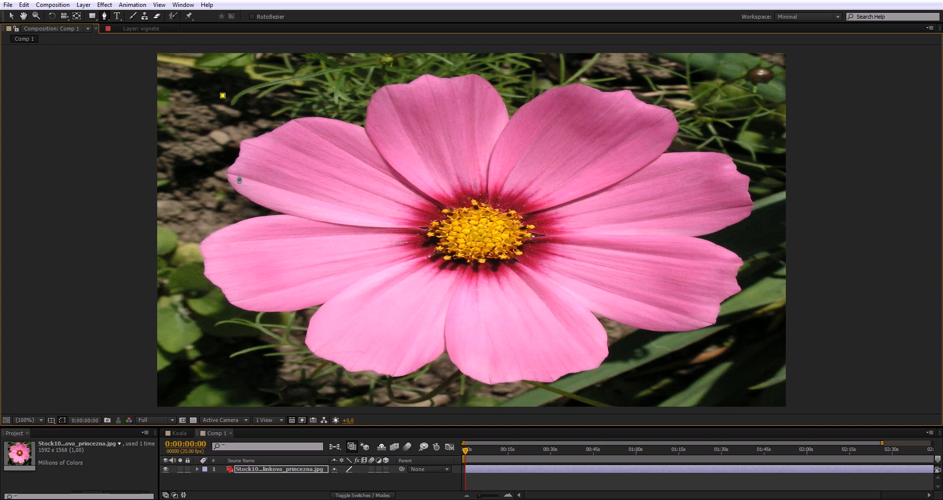
left_click(589, 99)
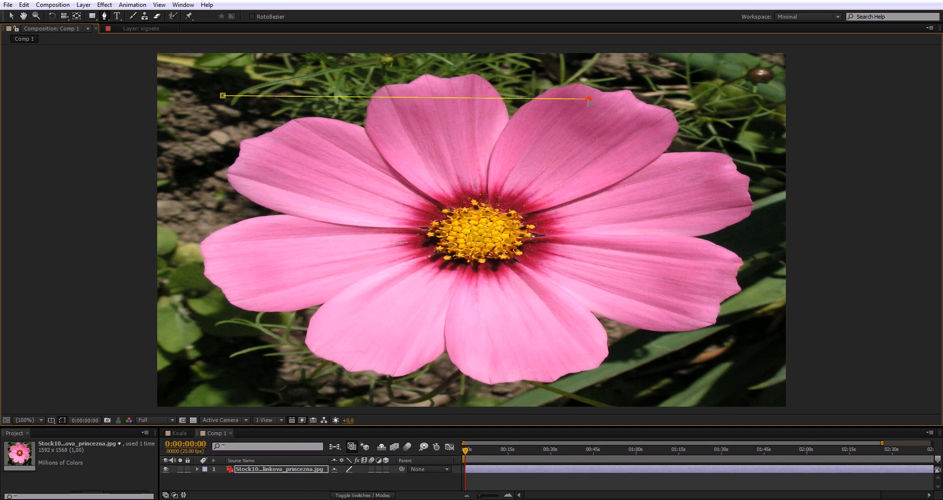
left_click(319, 234)
Pull direction handles out of the third vertex and adjust each separately to curve the segment leading to it
left_click_drag(321, 236, 249, 192)
left_click_drag(248, 192, 291, 221)
left_click_drag(349, 249, 376, 262)
left_click_drag(290, 218, 319, 210)
mouse_move(376, 262)
left_mouse_down()
mouse_move(431, 225)
mouse_move(384, 284)
mouse_move(383, 272)
left_mouse_up()
Add a vertex on the mask's straight top segment, over the upper petal, with the Add Vertex tool
left_click(104, 15)
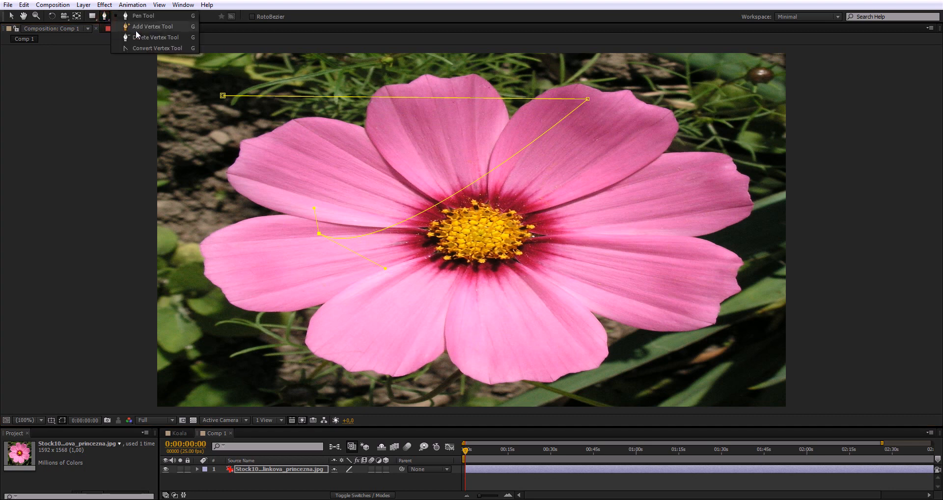
left_click(161, 27)
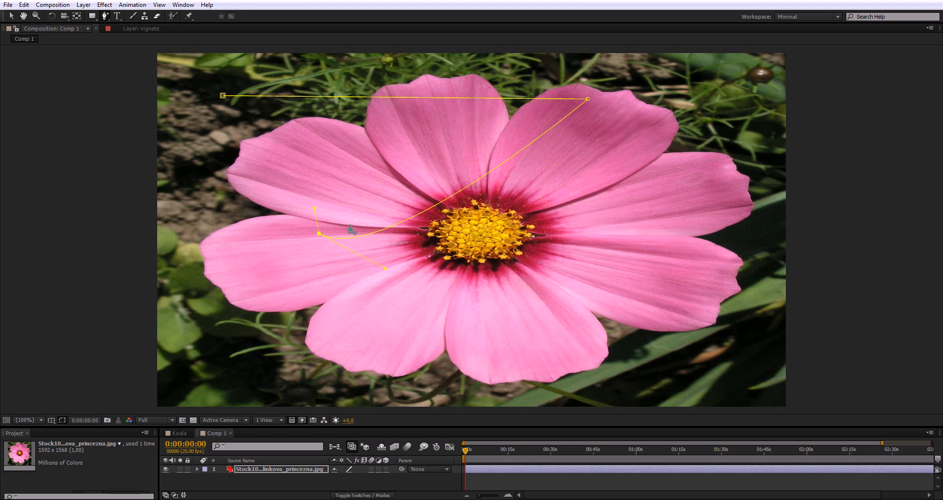
left_click(386, 97)
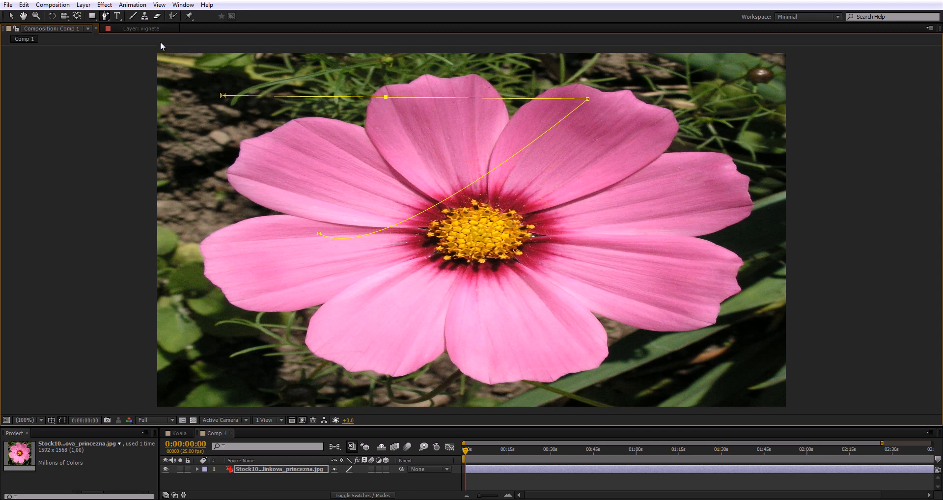
Remove the added vertex from the straight top segment and return to the Pen tool
left_click(105, 17)
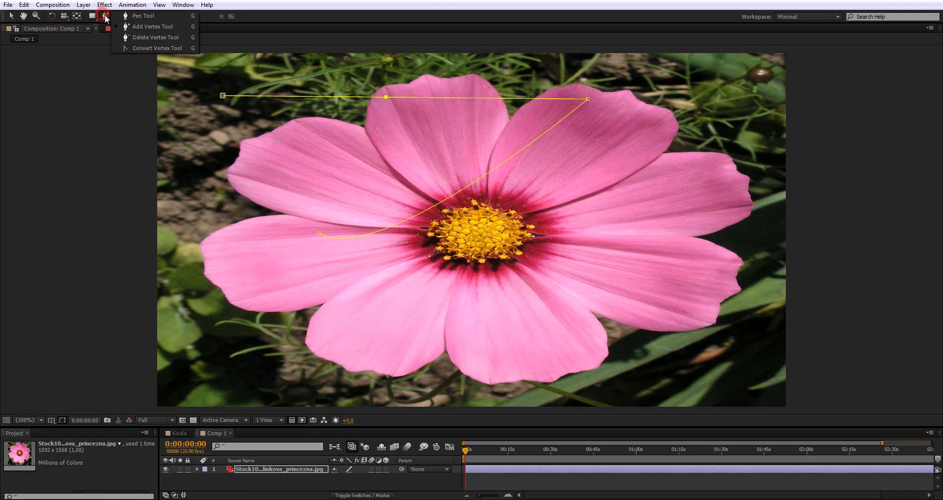
left_click(142, 15)
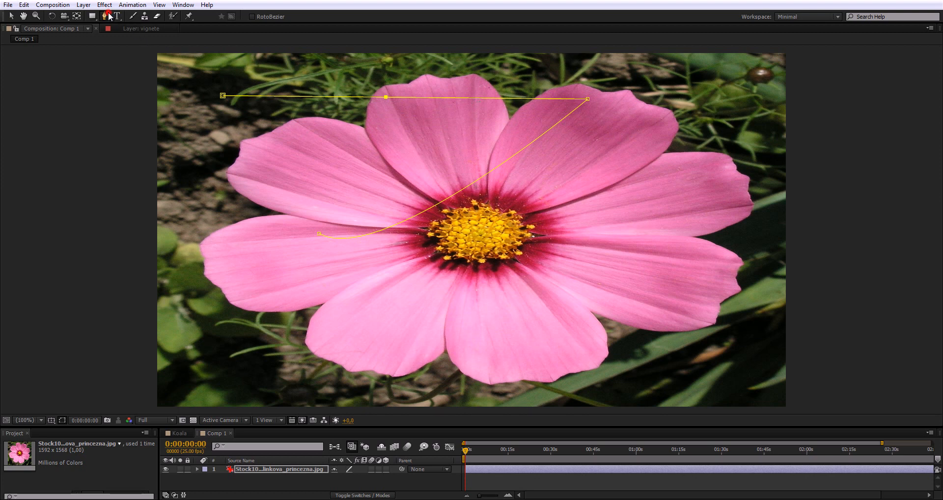
mouse_move(105, 15)
left_mouse_down()
mouse_move(152, 39)
mouse_move(145, 16)
left_mouse_up()
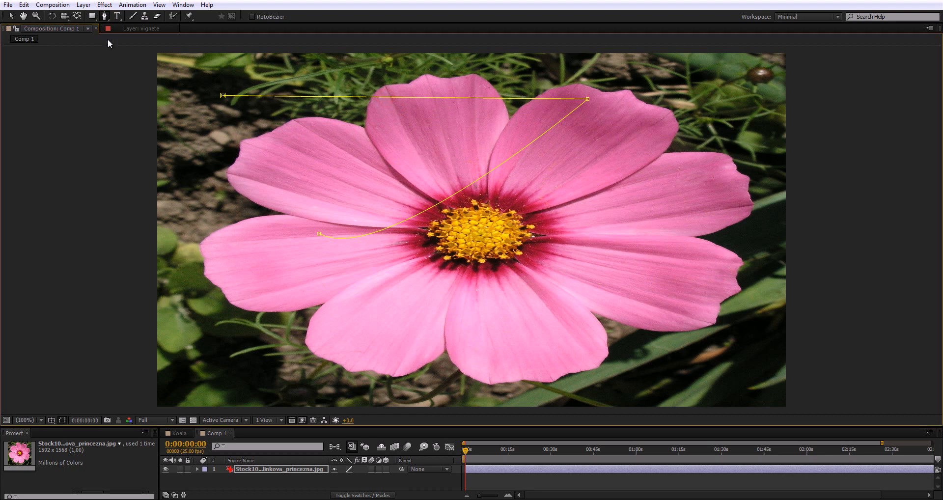
Move the mask path's third vertex a little closer to the flower's centre with the Pen tool
left_click(104, 17)
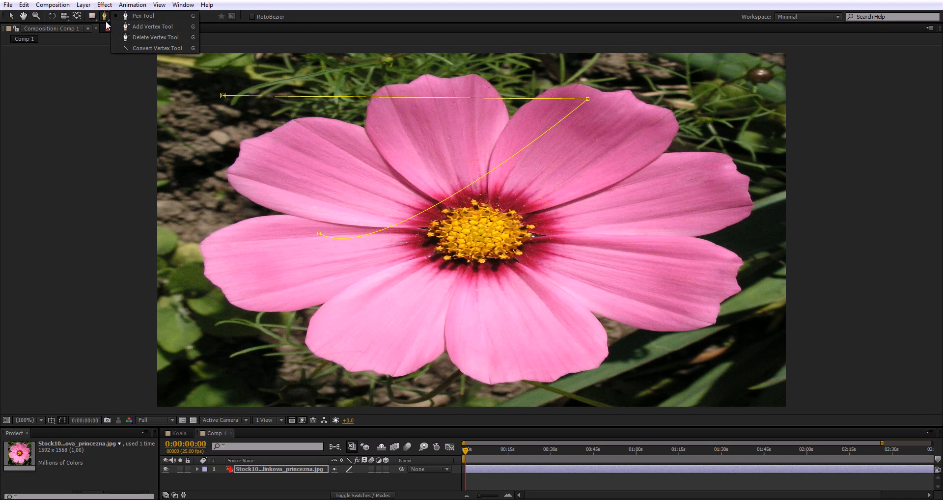
left_click(105, 17)
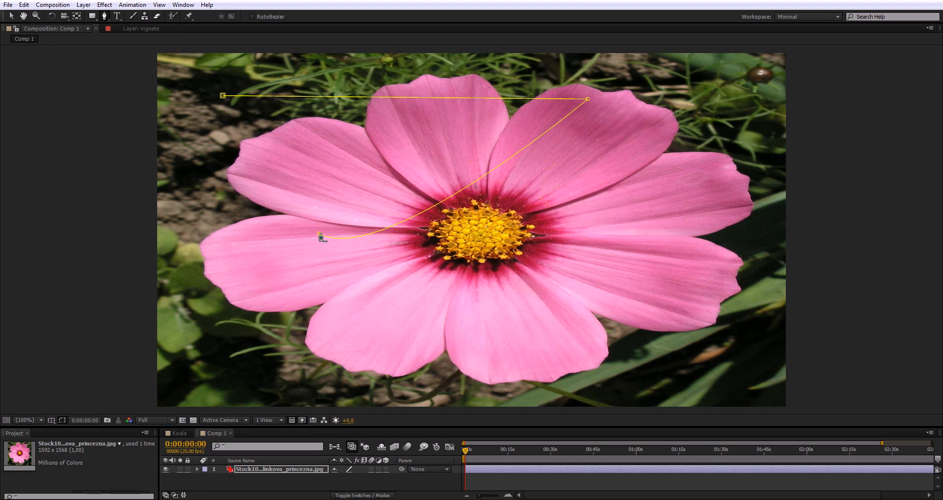
left_click(11, 16)
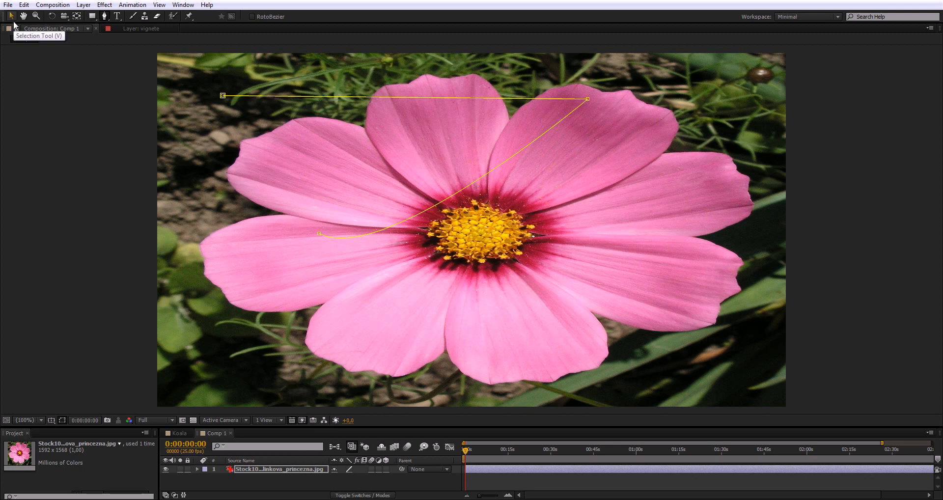
key("g")
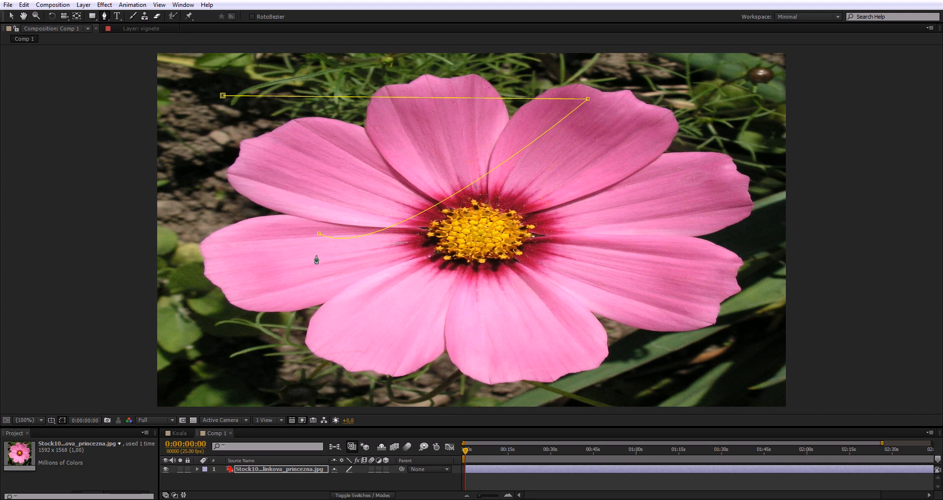
left_click_drag(320, 235, 357, 247)
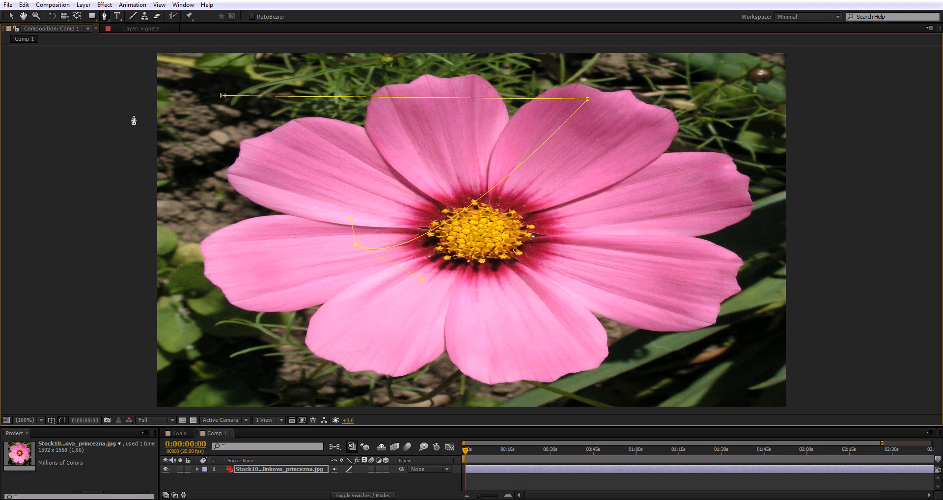
Convert the curved third vertex of the mask path into a corner point
left_click(104, 19)
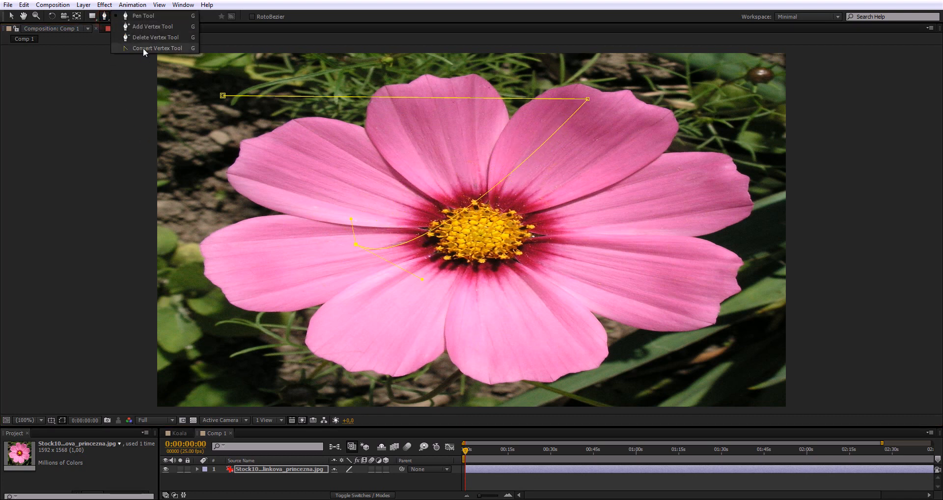
left_click(105, 18)
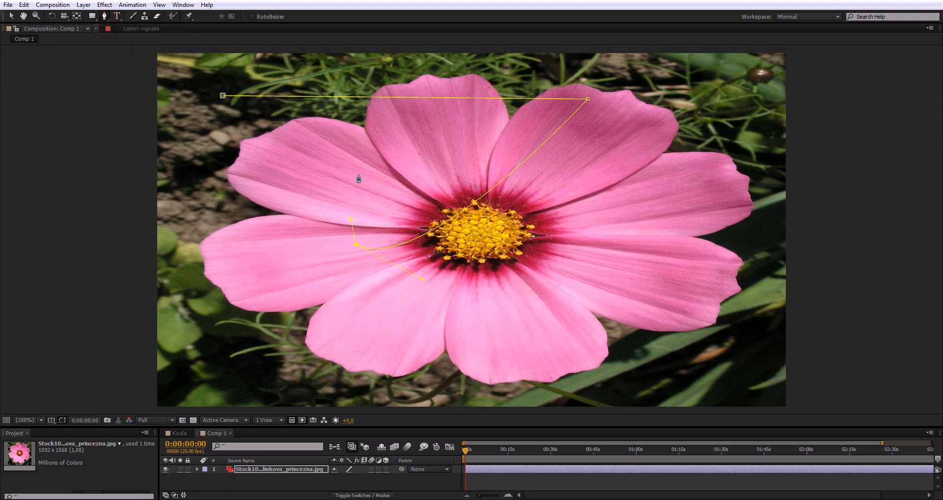
left_click(356, 244)
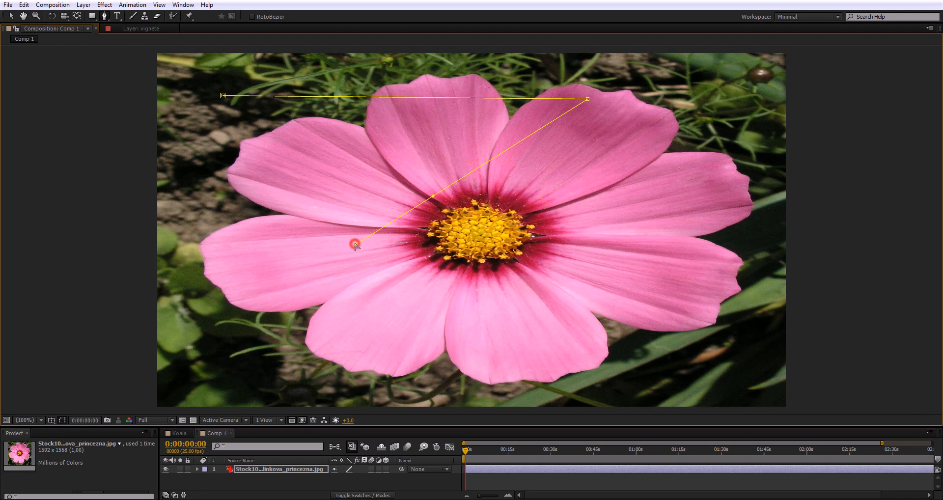
Try to bend the segment between the second and third vertices toward the flower's centre, and undo it
left_click(433, 196)
left_click_drag(435, 199, 453, 225)
key("ctrl+z")
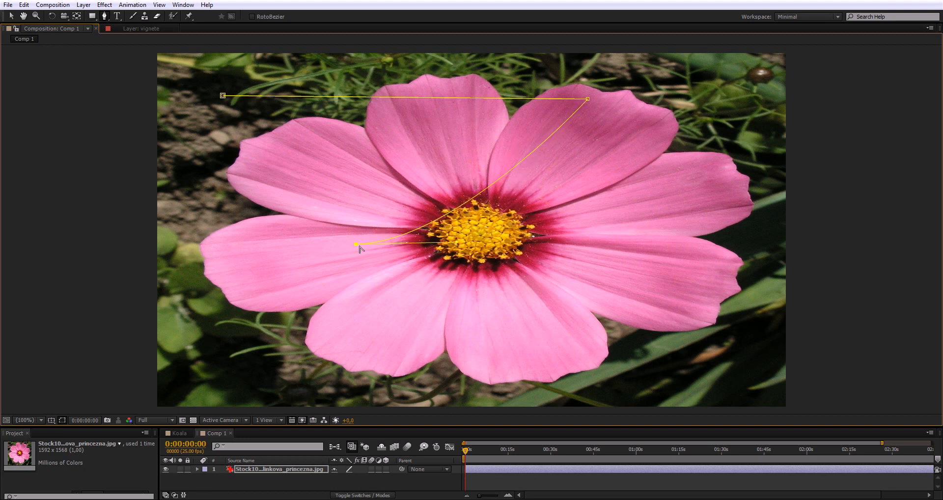
key("ctrl+z")
Make the third vertex a corner again and pull its single handle downward to bow the segment from the second vertex
left_click(357, 245)
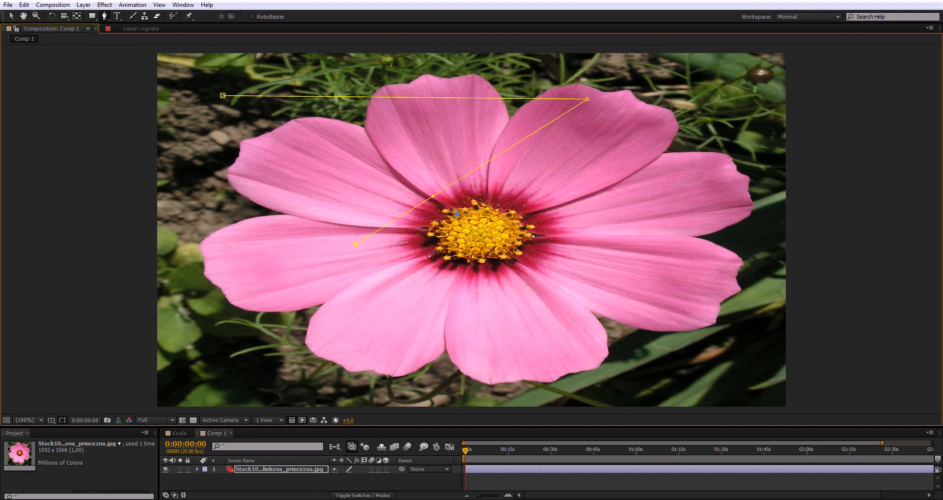
left_click(434, 197)
left_click_drag(434, 197, 431, 240)
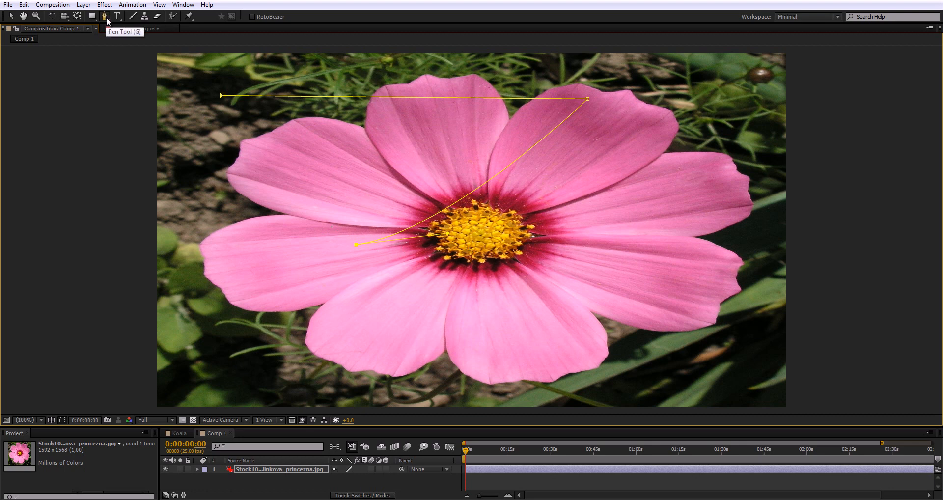
Continue the mask with a corner at the upper-right petal and curved vertices on the right and lower petals, then close it at the first vertex
left_click(669, 100)
left_click_drag(661, 212, 558, 280)
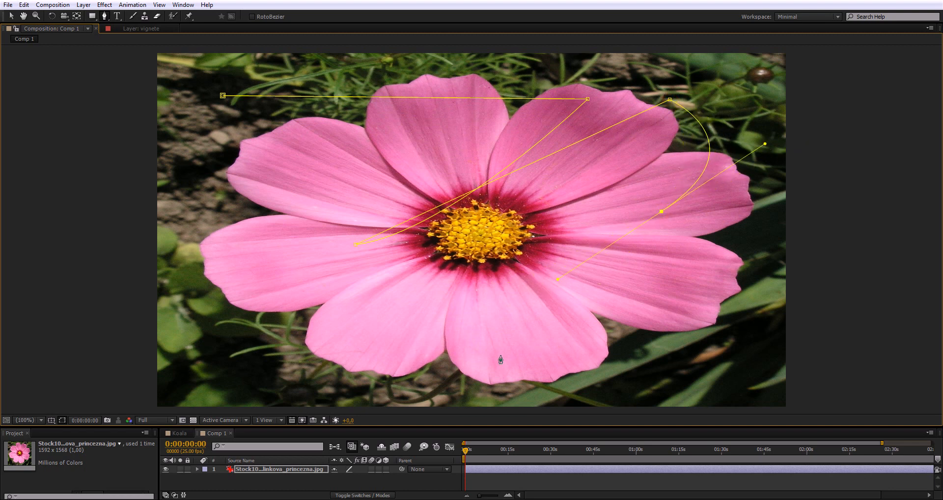
left_click_drag(493, 346, 657, 355)
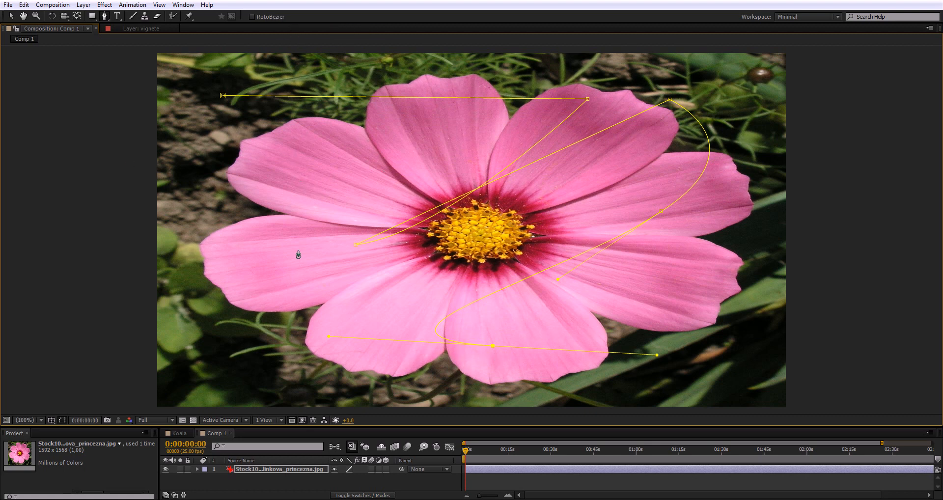
left_click(222, 96)
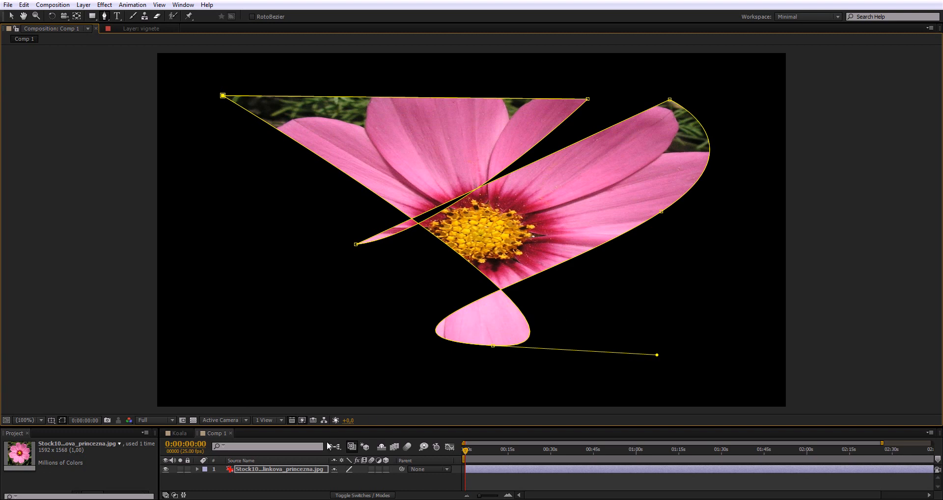
Open the flower layer in its own Layer viewer with mask rendering turned off, and delete its existing mask
double_click(265, 469)
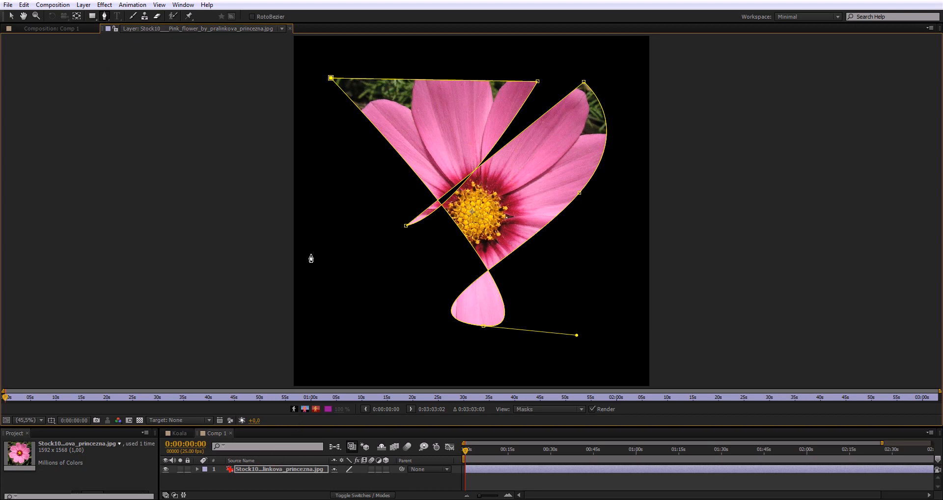
left_click(592, 409)
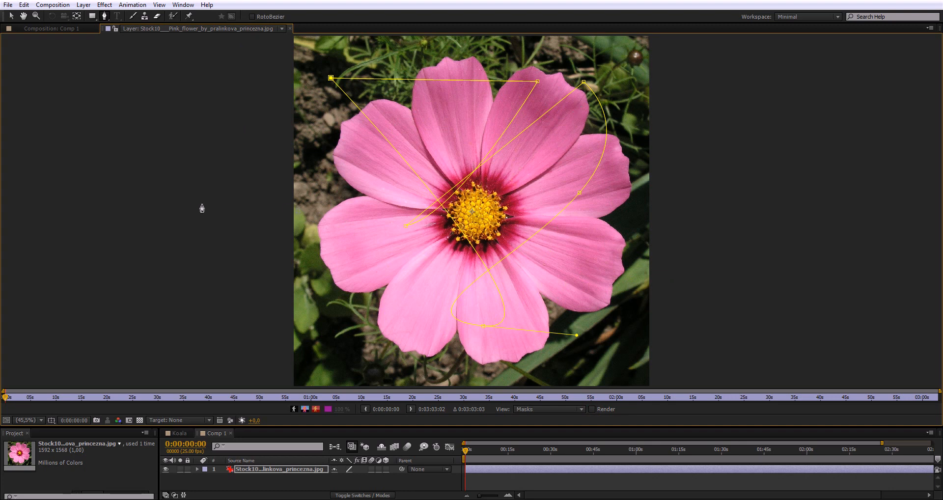
left_click(243, 470)
key("m")
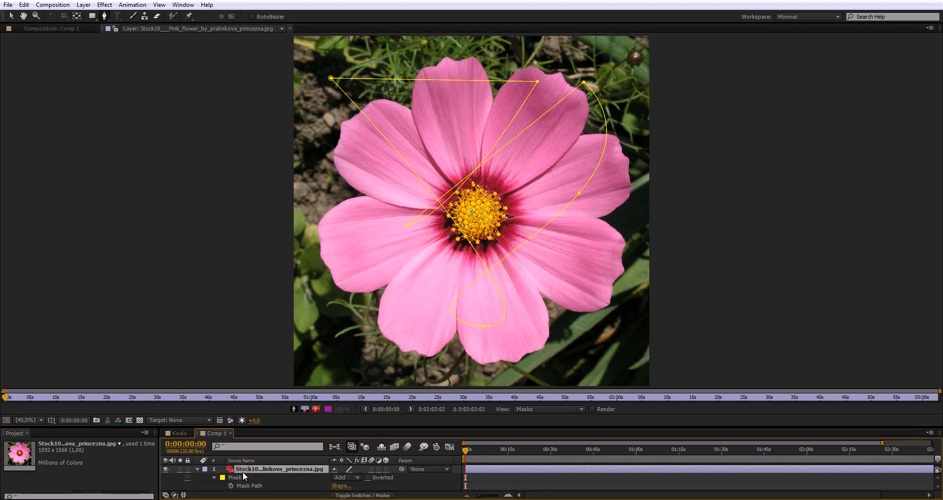
left_click(251, 476)
key("Delete")
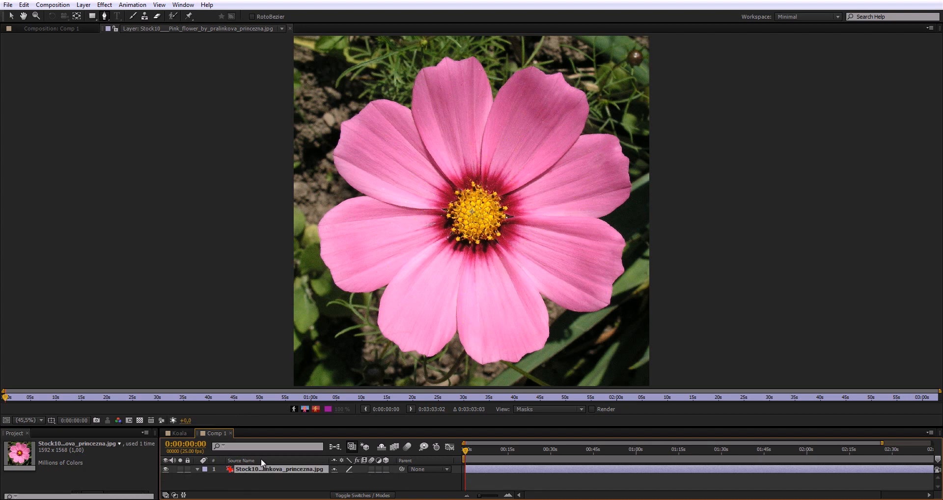
Draw a closed nine-vertex RotoBezier mask looping across the petals, and raise the vertex below-left of the flower's centre slightly
left_click(252, 17)
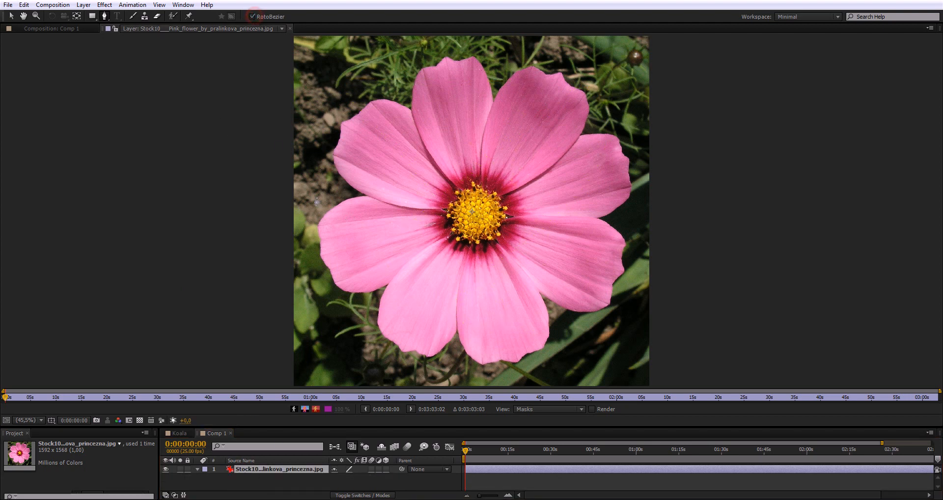
left_click(317, 75)
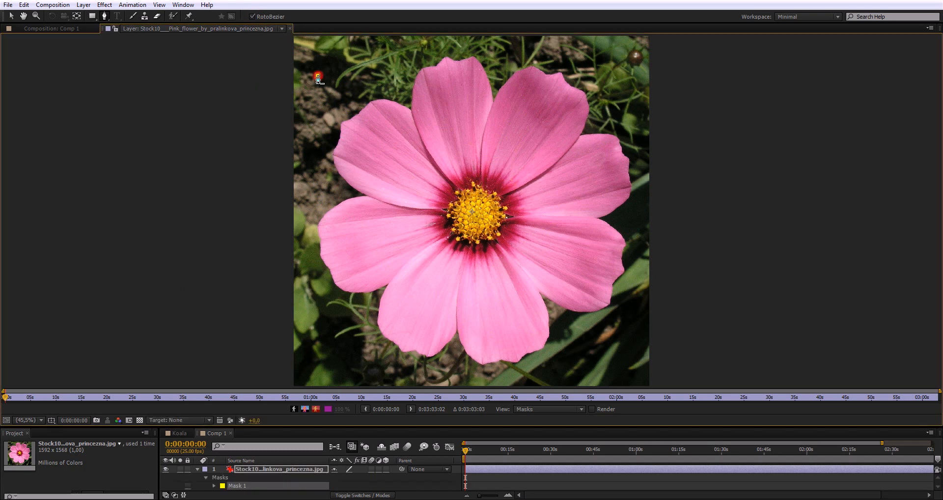
left_click(485, 96)
left_click(429, 260)
left_click(357, 142)
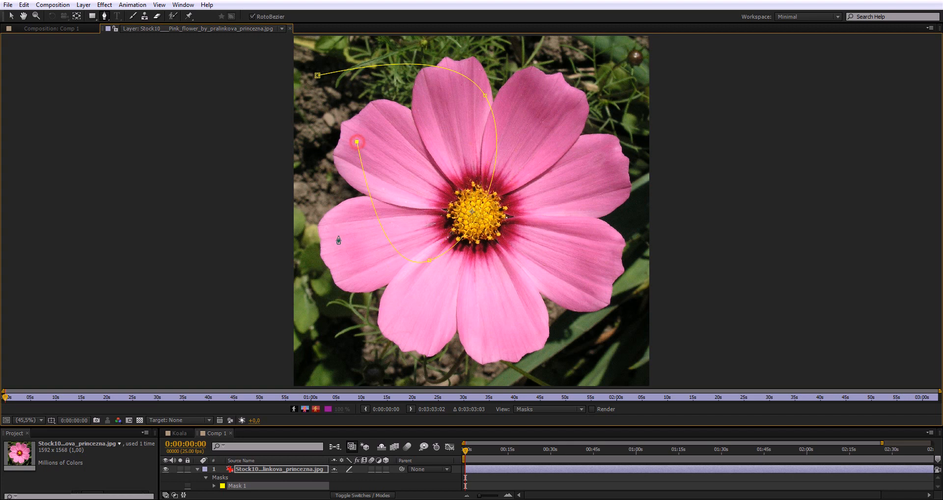
left_click(317, 277)
left_click(442, 348)
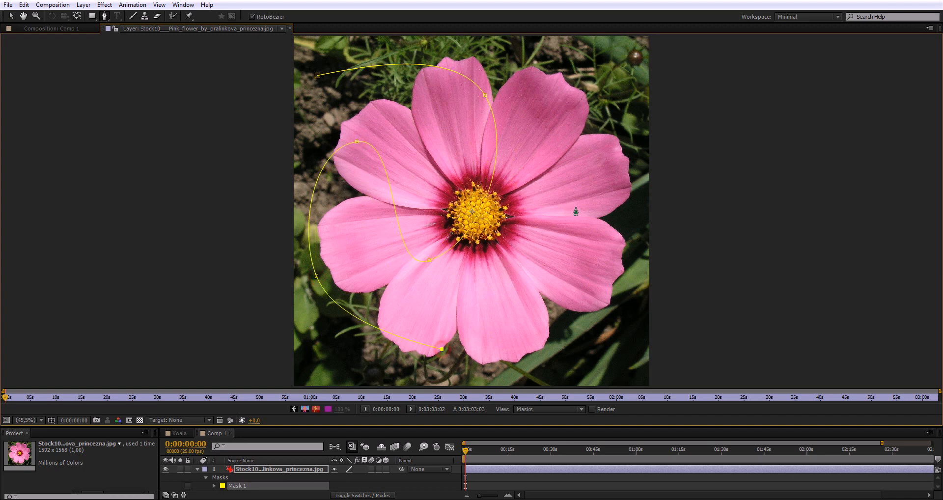
left_click(575, 169)
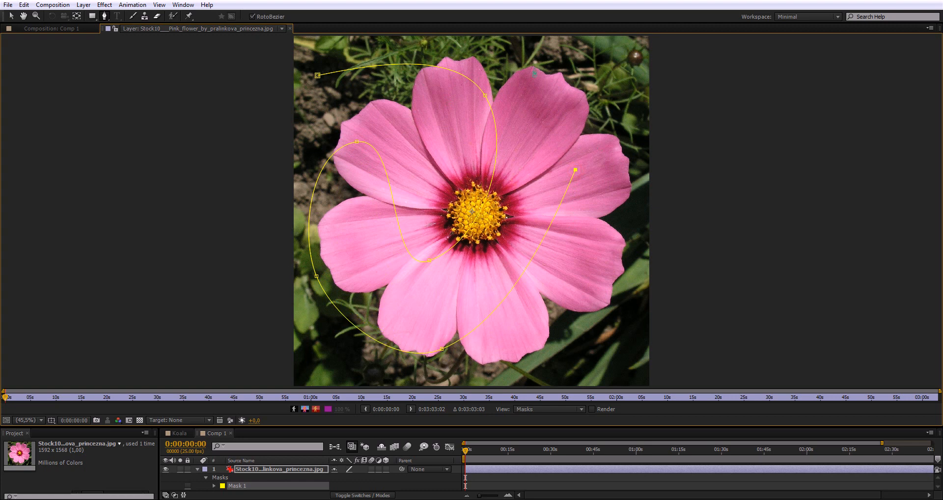
left_click(533, 68)
left_click(422, 138)
left_click(318, 75)
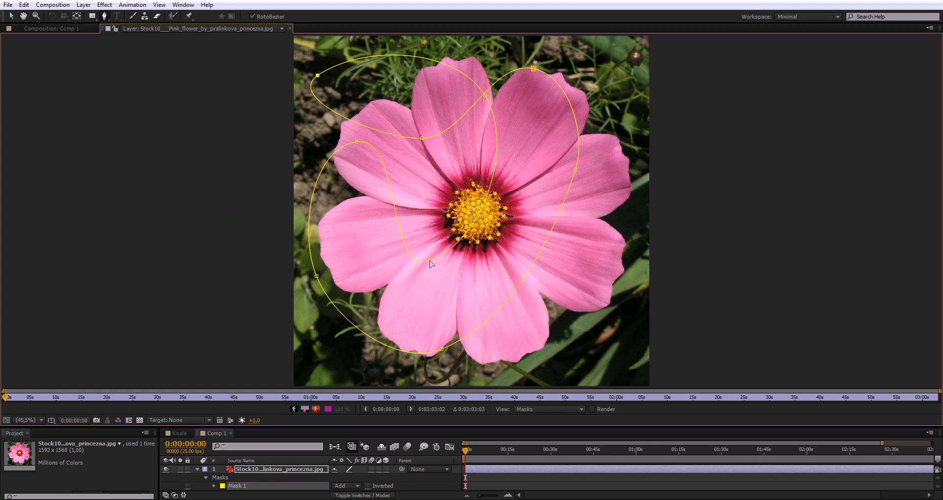
left_click_drag(430, 261, 432, 242)
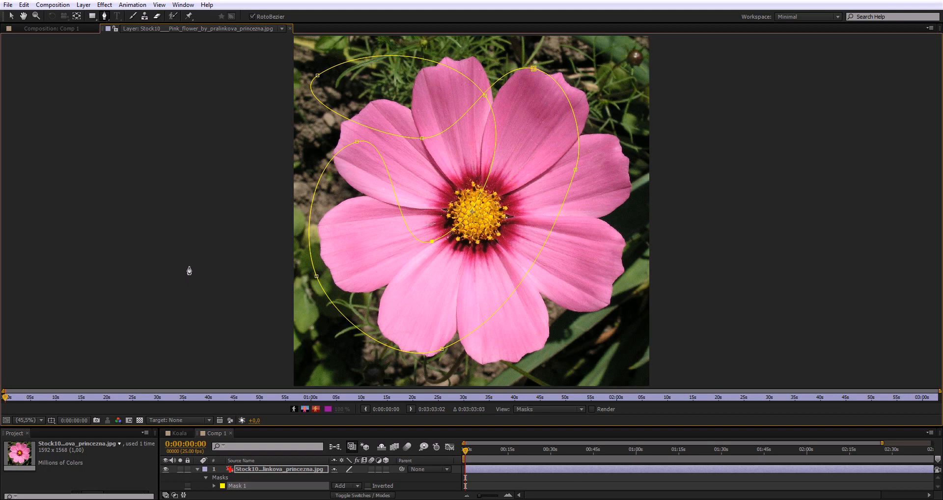
Show the Info panel and select the mask vertex just below-left of the flower's centre
left_click(178, 7)
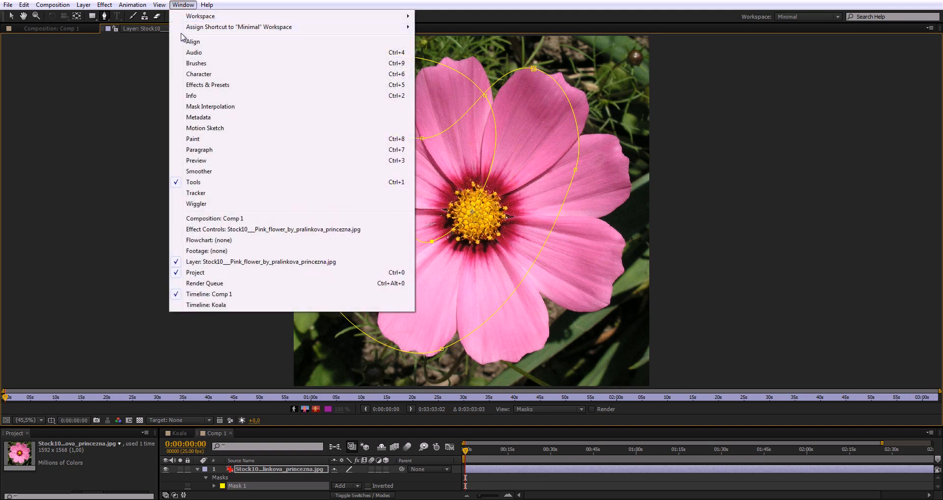
left_click(200, 96)
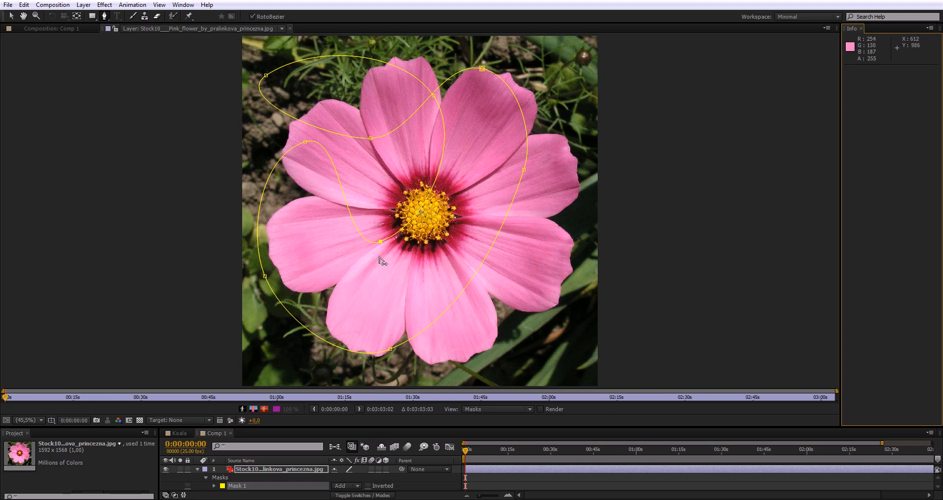
left_click(381, 241)
mouse_move(383, 247)
left_mouse_down()
mouse_move(375, 250)
mouse_move(400, 248)
left_mouse_up()
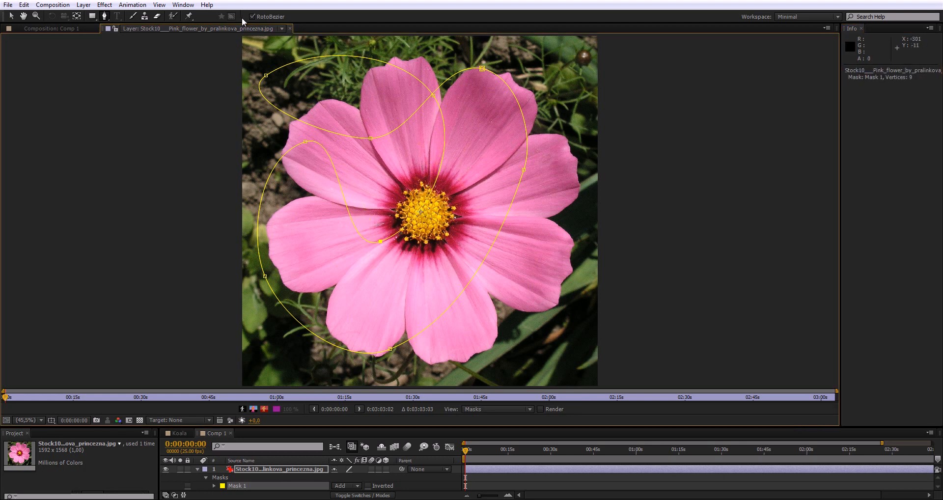
Turn off RotoBezier and draw a second mask as a straight vertical two-vertex path over the right-hand petals
left_click(256, 18)
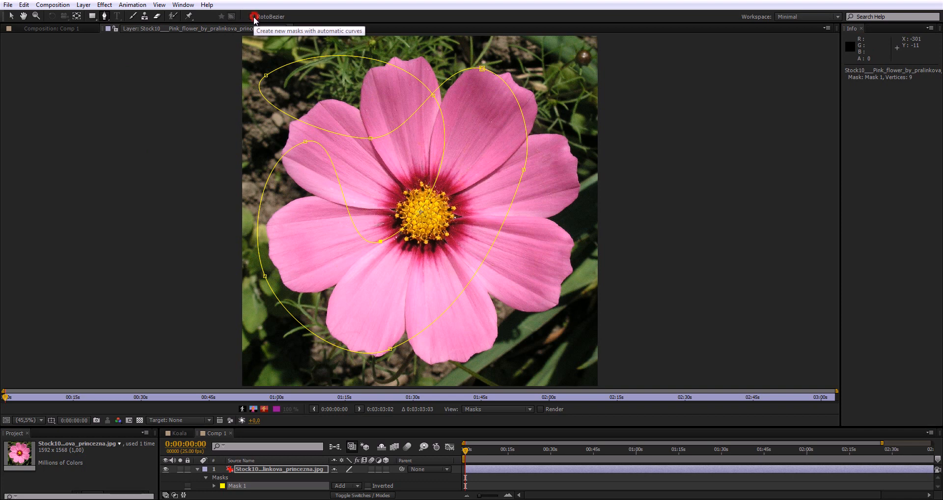
left_click(562, 59)
left_click(560, 226)
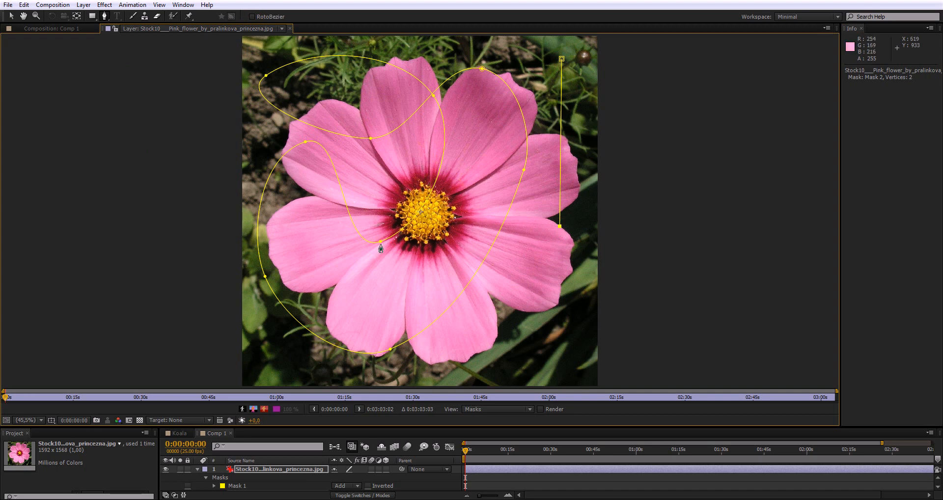
Reselect the closed RotoBezier mask and sharpen its vertex below-left of the flower's centre into a corner
left_click(252, 17)
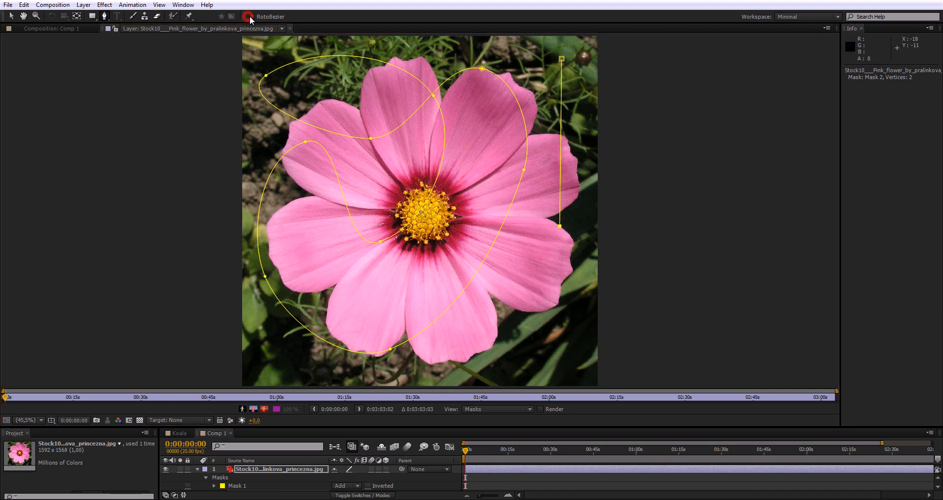
left_click(381, 242)
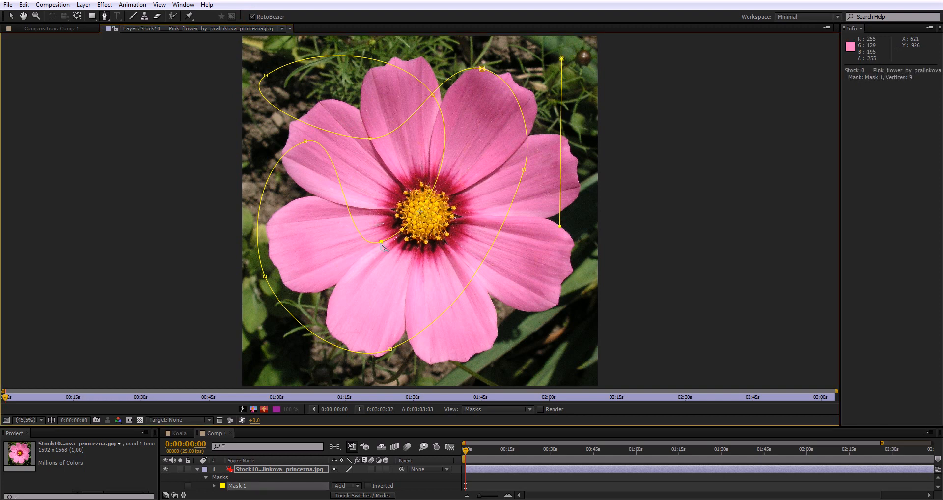
left_click(253, 16)
left_click(381, 242)
left_click_drag(382, 242, 331, 243)
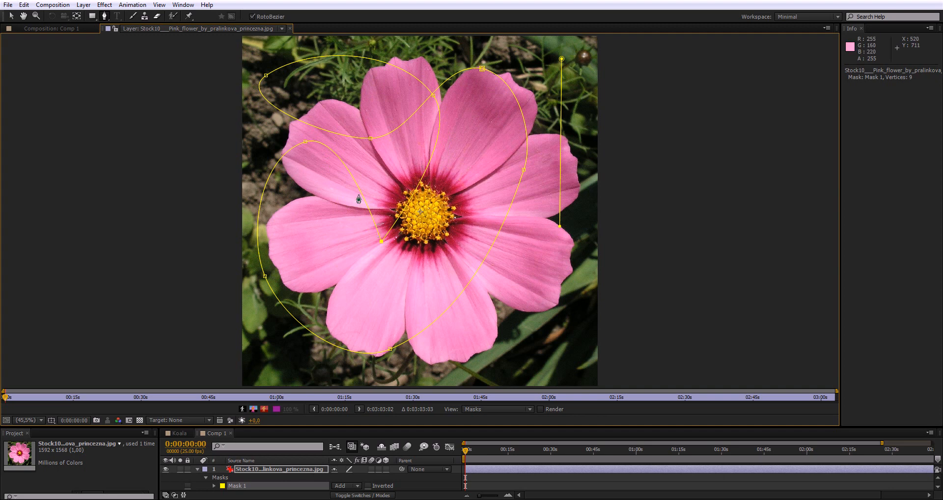
left_click(382, 242)
Adjust the tension of the upper-left petal's vertex, move it to the gap between the two left petals, and sharpen it into a corner
left_click_drag(305, 142, 263, 147)
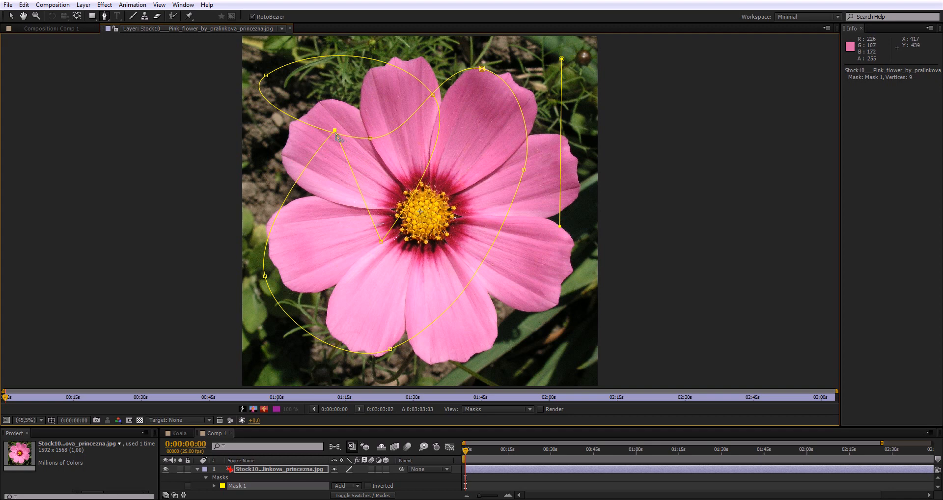
left_click_drag(335, 131, 449, 122)
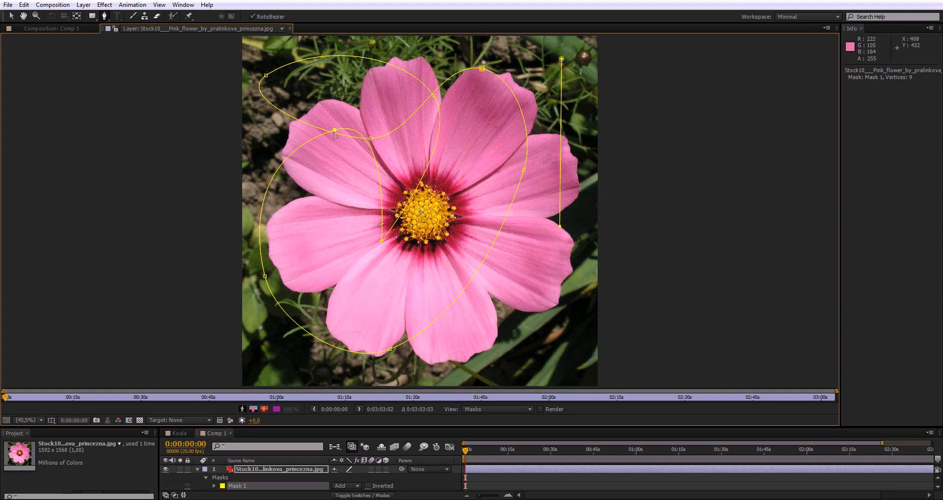
left_click_drag(336, 132, 307, 195)
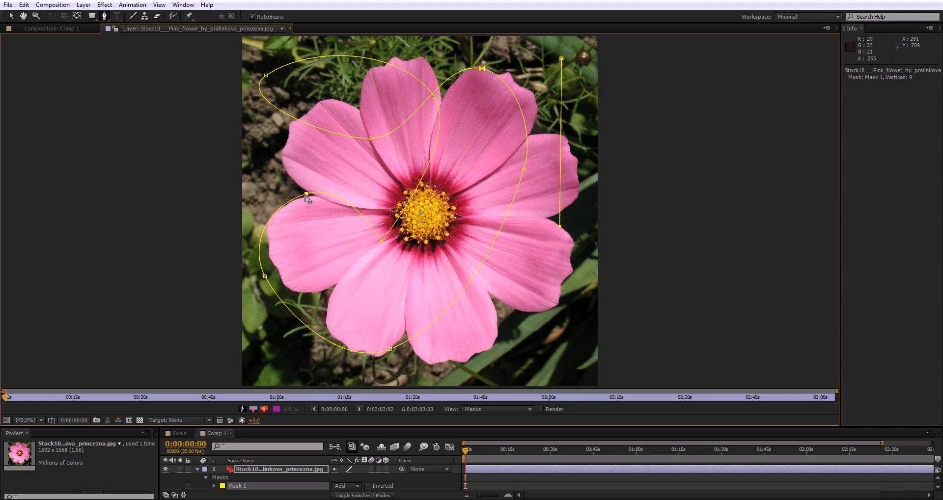
left_click_drag(306, 193, 275, 194)
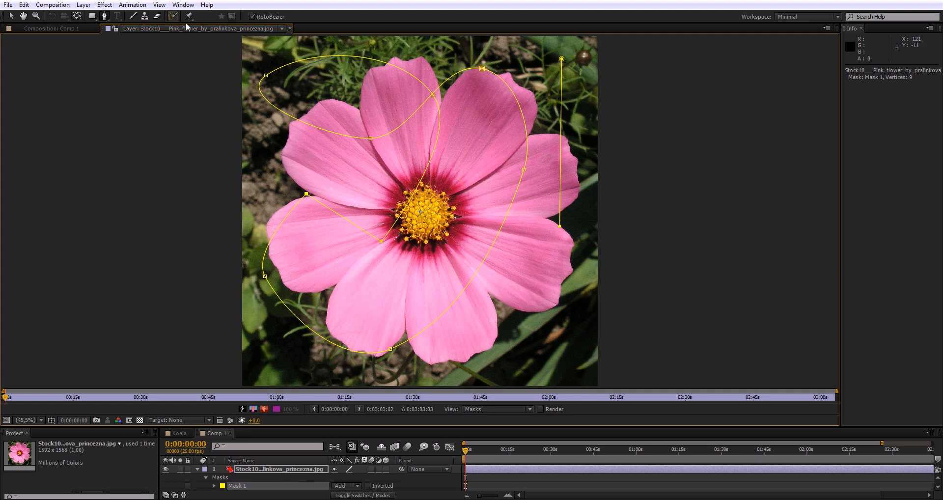
Turn off RotoBezier and draw a third, open mask with one straight segment and three curved vertices, running past the image's right edge
left_click(253, 17)
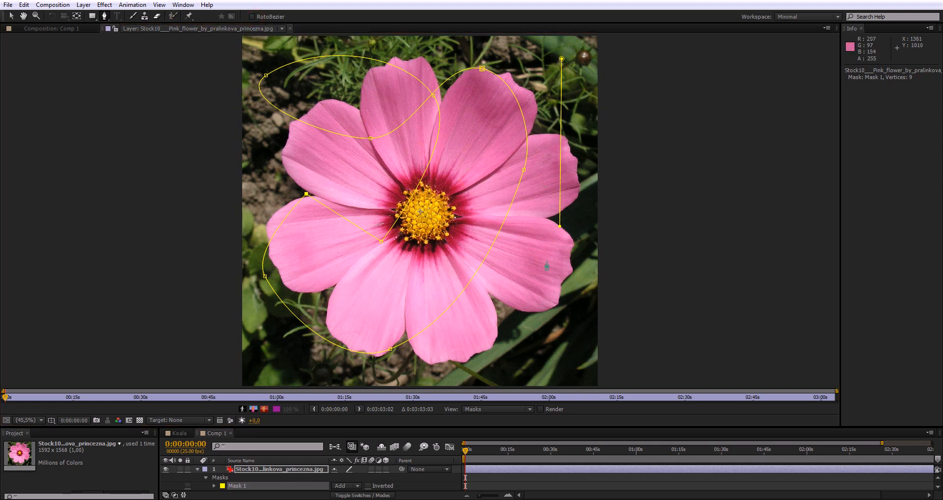
left_click(546, 244)
left_click(546, 344)
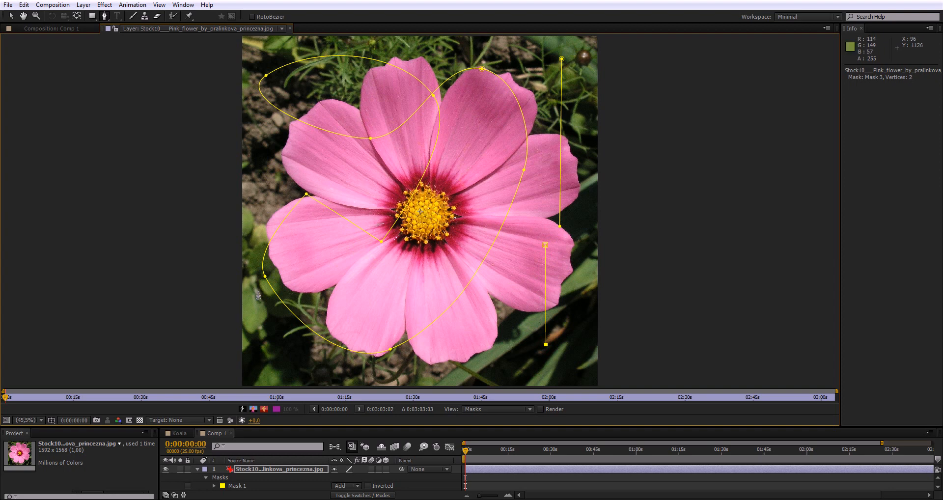
left_click_drag(584, 220, 580, 176)
left_click_drag(583, 80, 633, 120)
left_click_drag(713, 113, 683, 207)
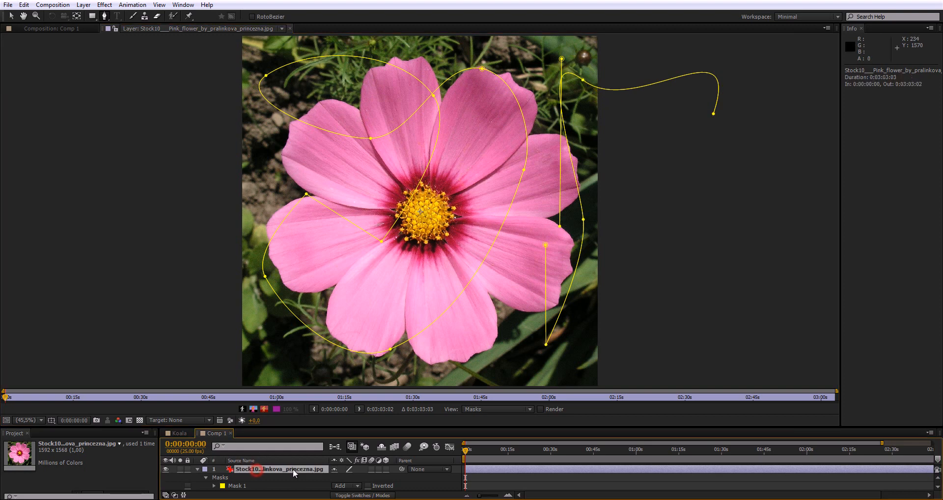
Delete Mask 1, Mask 2 and Mask 3 from the flower layer
left_click(245, 487)
key("Delete")
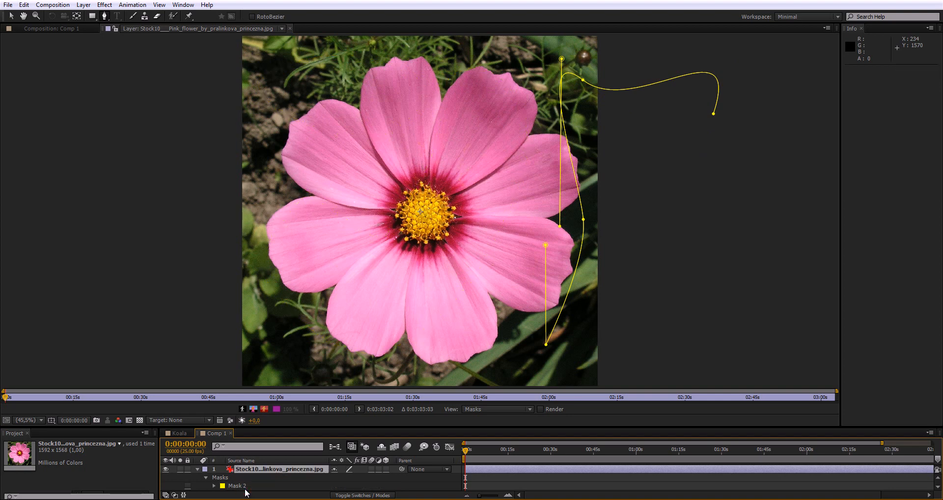
left_click(245, 487)
key("Delete")
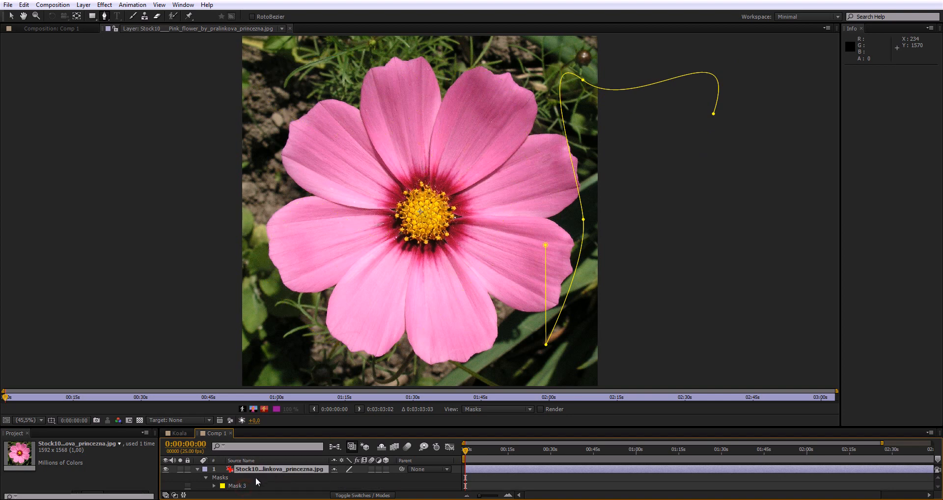
left_click(241, 486)
key("Delete")
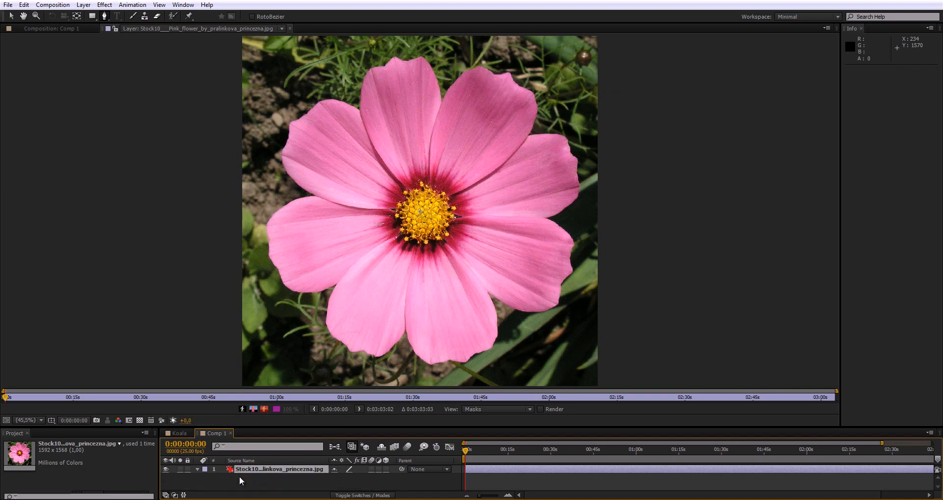
Magnify the layer view to 200% and bring the outer edge of the upper-left petal into view
left_click(26, 422)
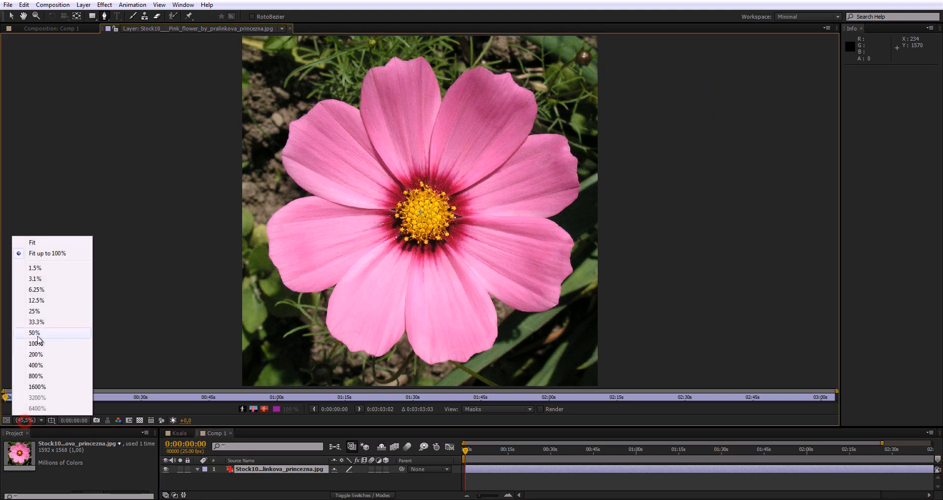
left_click(37, 355)
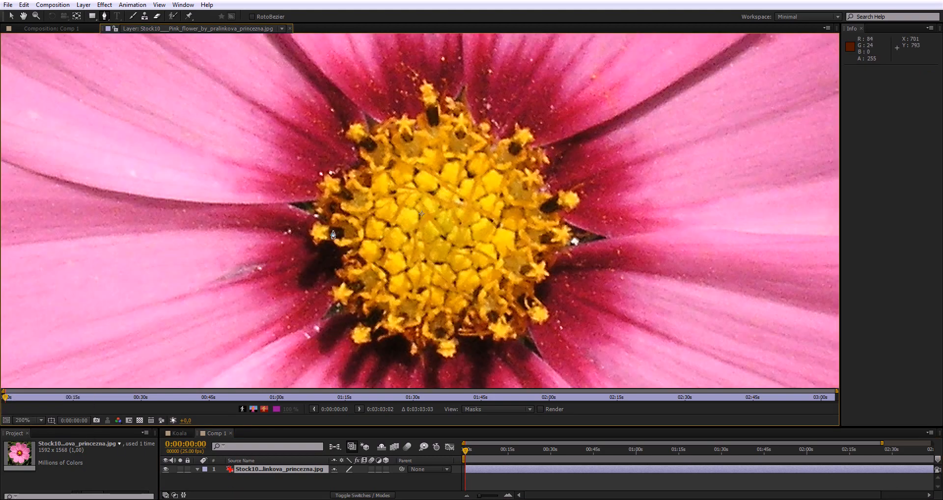
key("space")
left_click_drag(259, 202, 402, 272)
left_click_drag(311, 174, 426, 276)
left_click_drag(258, 161, 451, 356)
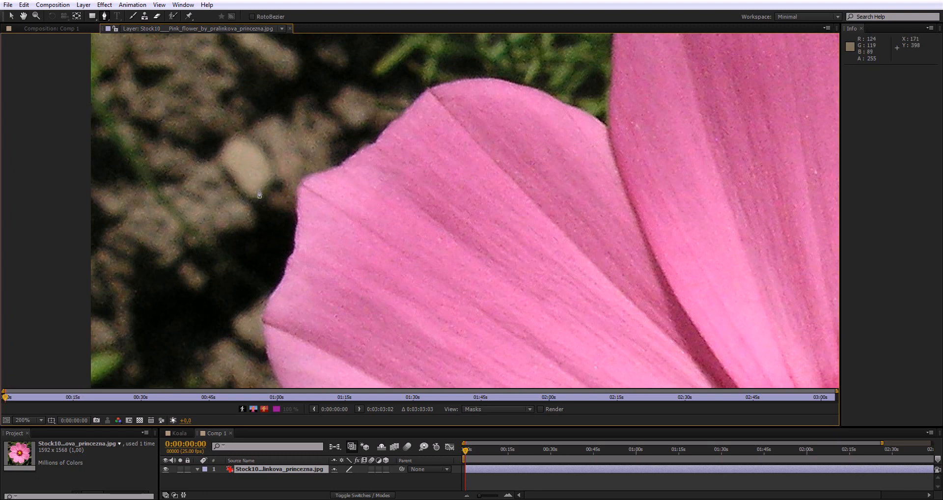
left_click(300, 188)
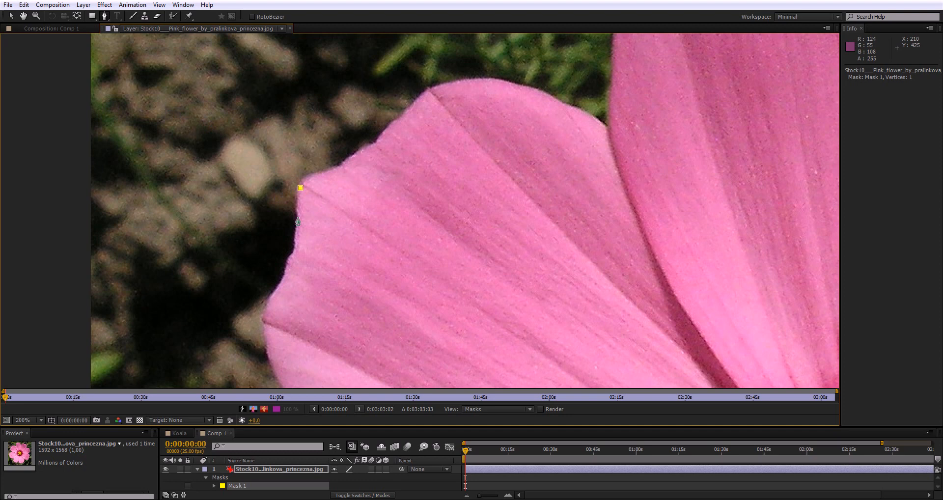
key("ctrl+z")
left_click(252, 17)
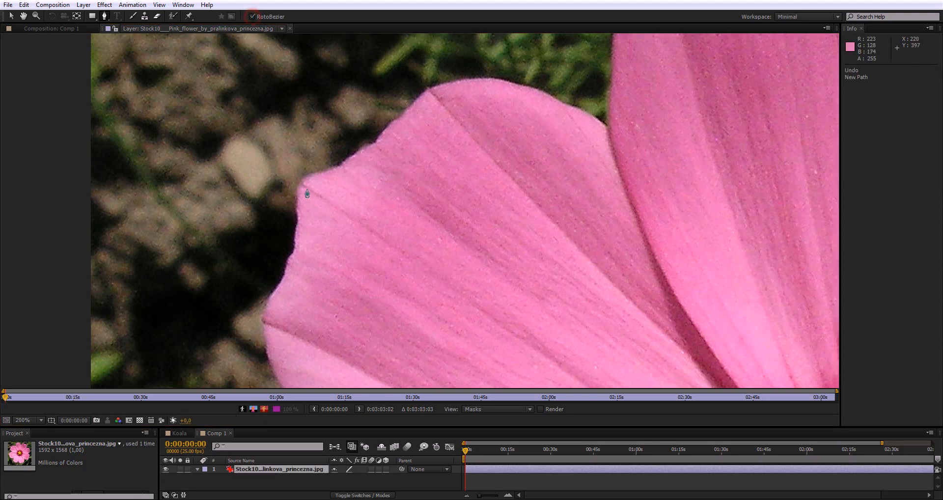
left_click(253, 16)
left_click(299, 187)
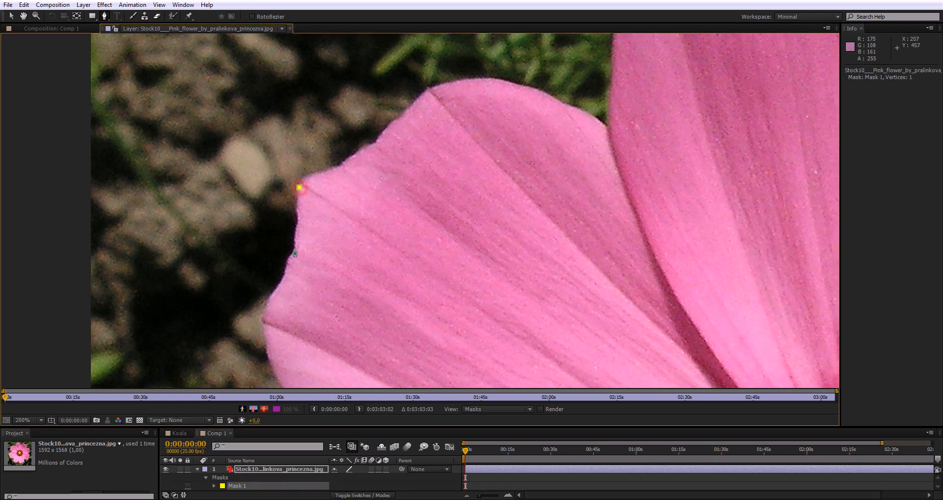
left_click(294, 249)
left_click(271, 299)
left_click_drag(272, 299, 265, 305)
key("ctrl+z")
key("ctrl+z")
key("ctrl+z")
key("ctrl+z")
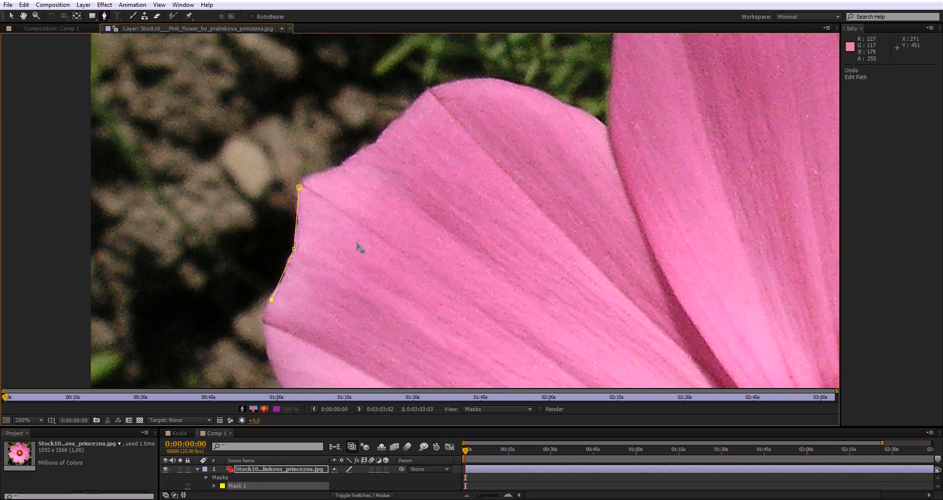
key("ctrl+z")
Turn on RotoBezier and draw an open three-vertex mask down the outer edge of the upper-left petal
left_click(252, 16)
left_click(302, 182)
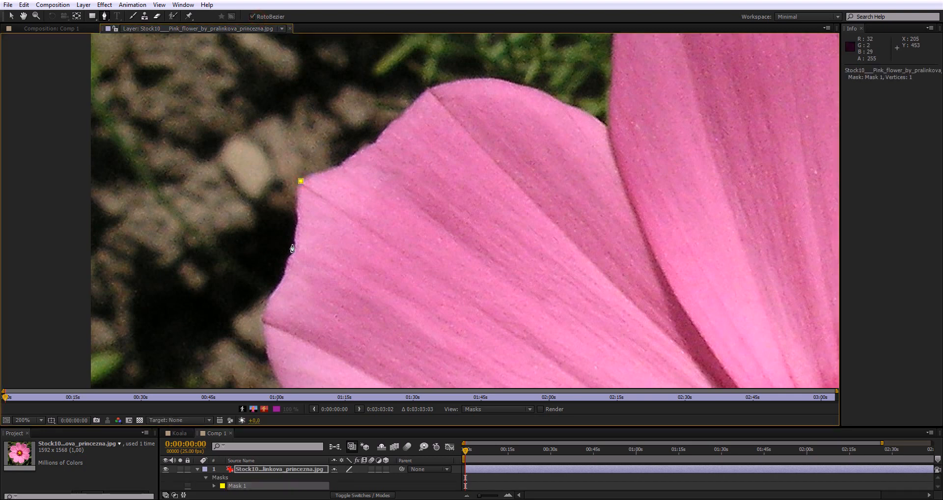
left_click(294, 246)
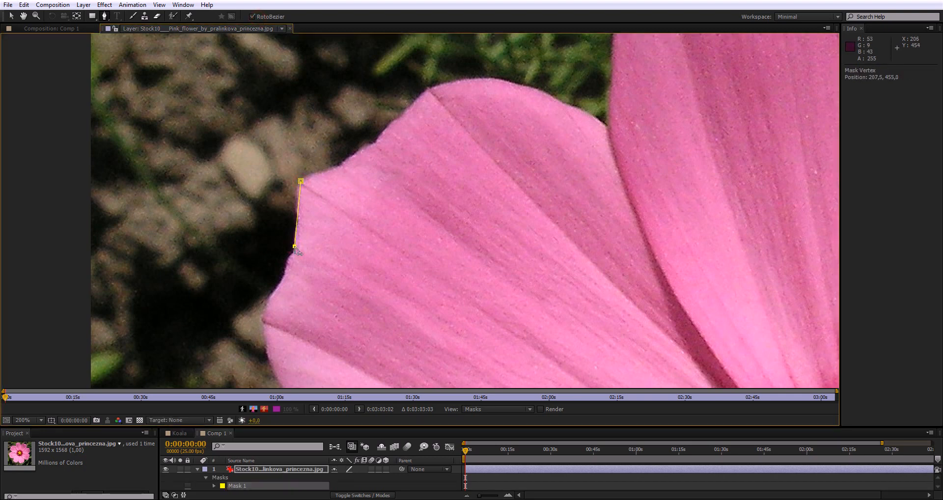
left_click(267, 300)
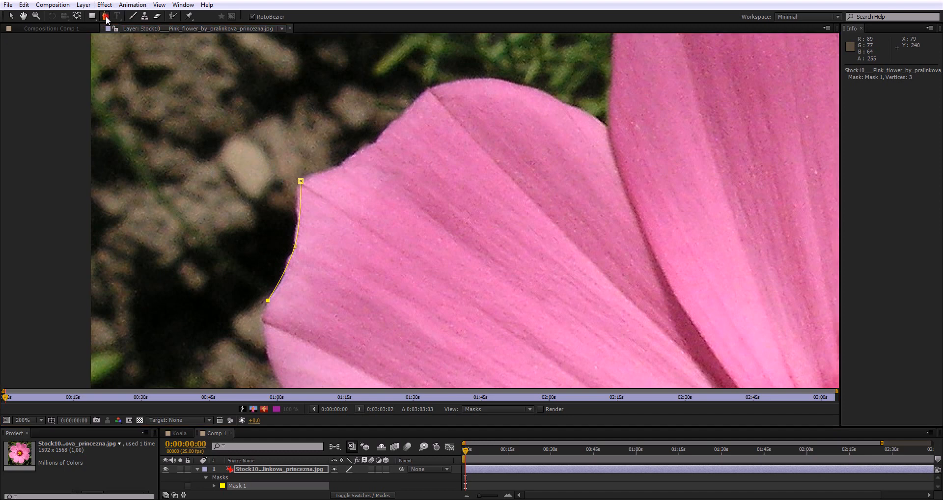
Add a vertex between the mask's last two vertices and move it onto the upper-left petal's edge
left_click_drag(104, 15, 146, 26)
left_click(281, 278)
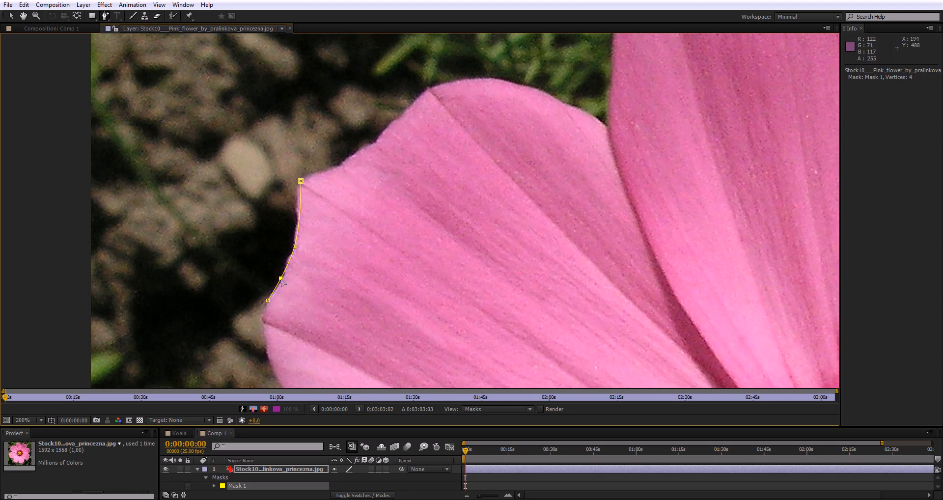
left_click_drag(280, 278, 284, 280)
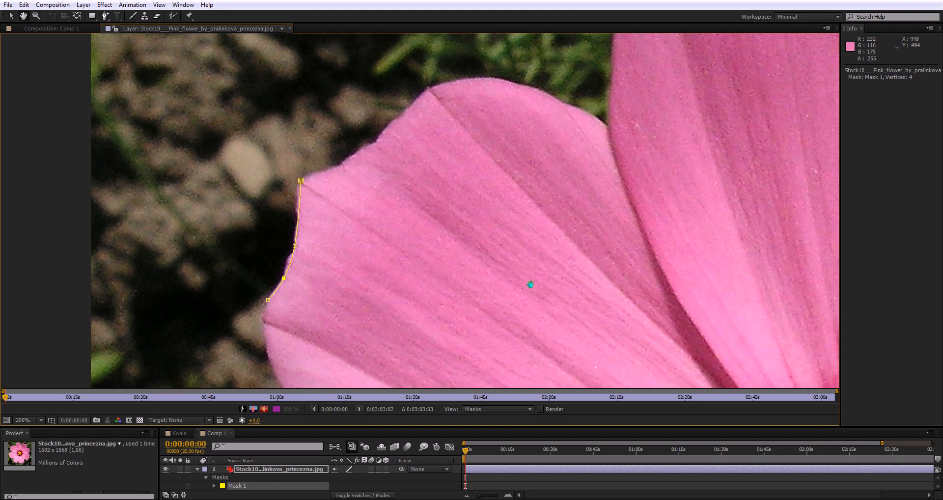
Draw a second open RotoBezier mask with five vertices from the upper-left petal's lower edge, through the petal gap, along the lower-left petal's edge
scroll(525, 280, "down", 3)
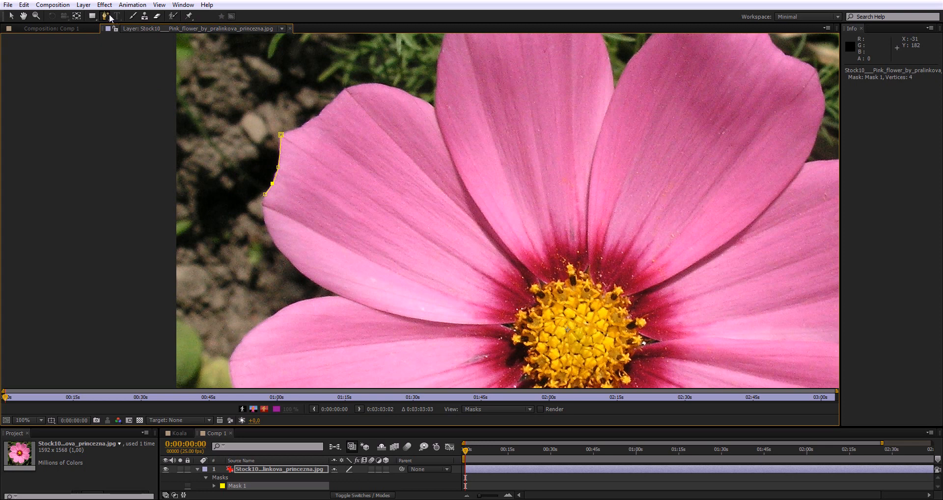
key("g")
left_click(270, 236)
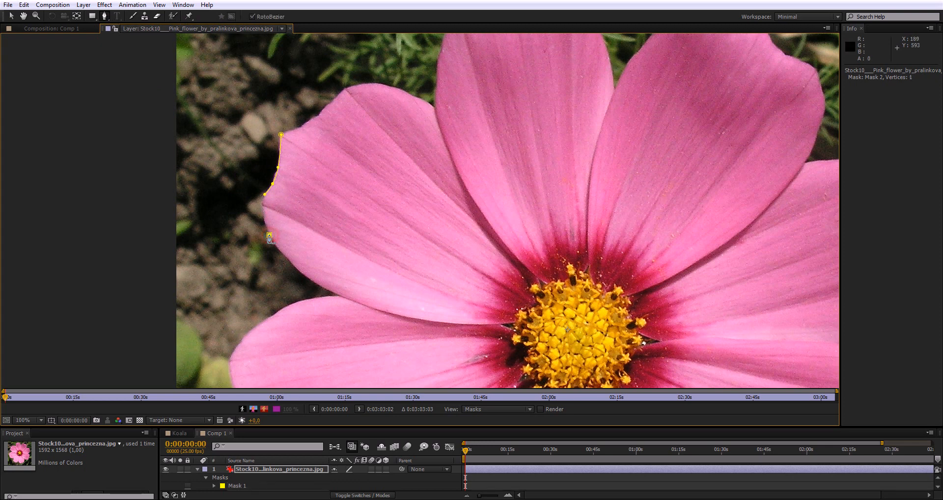
left_click(304, 275)
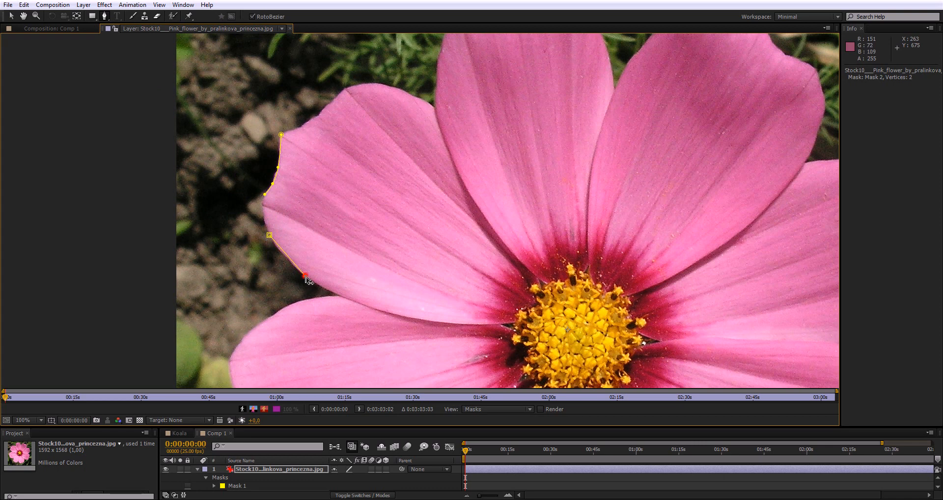
left_click(355, 299)
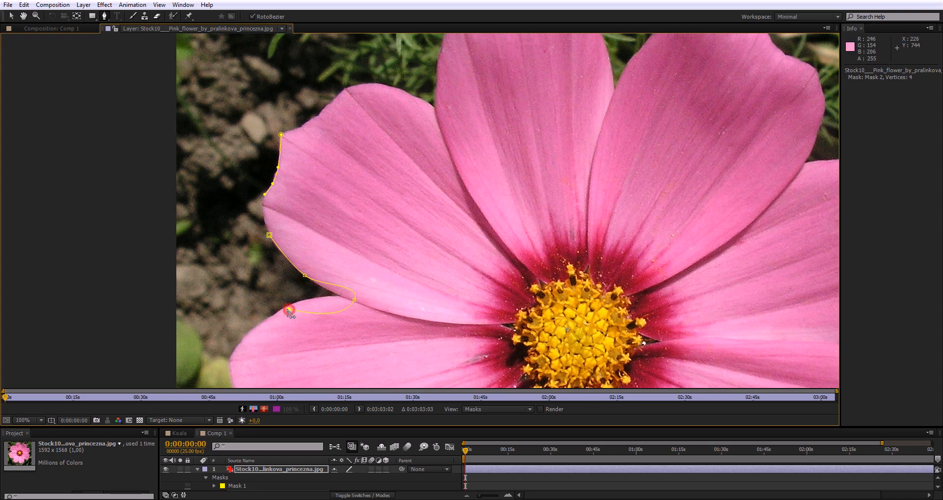
left_click(240, 346)
Move the second mask's middle vertex into the gap between the two left petals and reduce its curvature to a sharp corner
left_click_drag(355, 301, 336, 295)
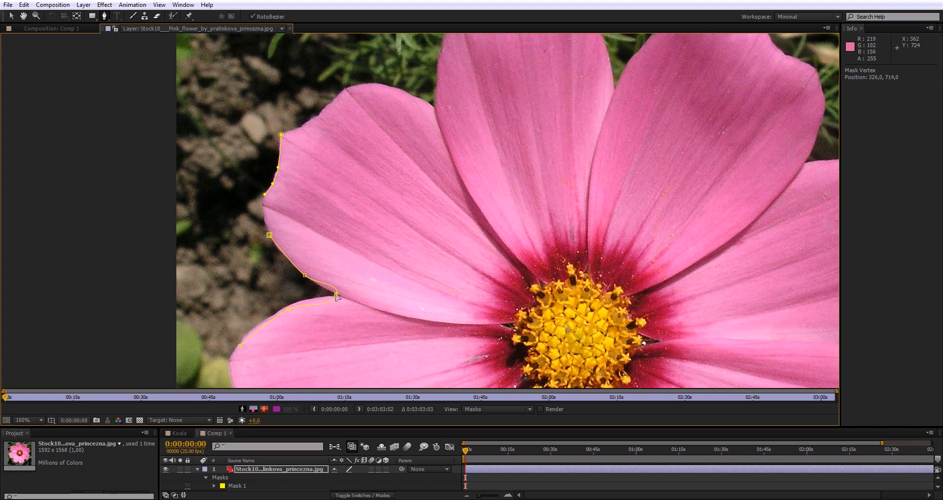
key("space")
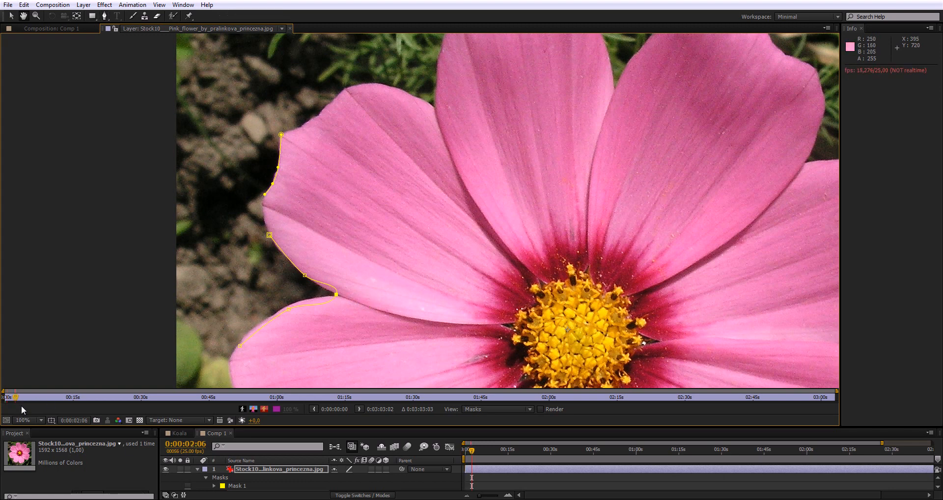
key("g")
key("period")
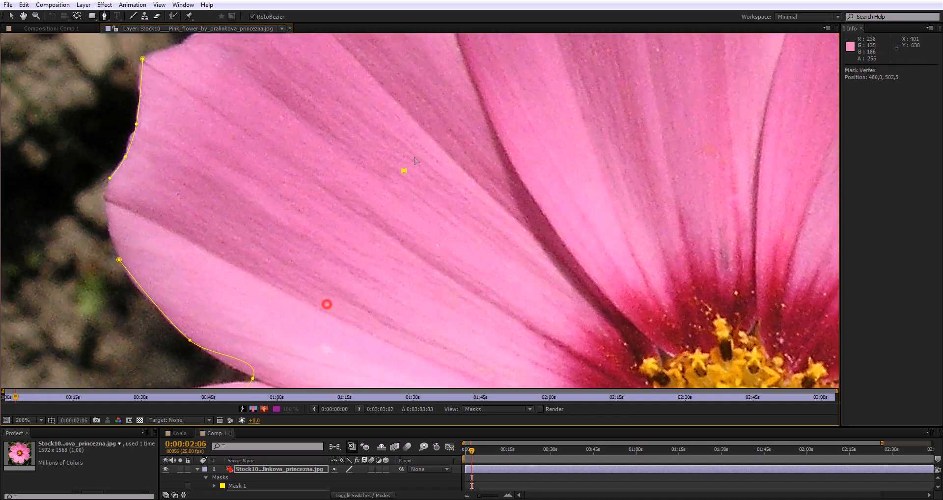
left_click(408, 187)
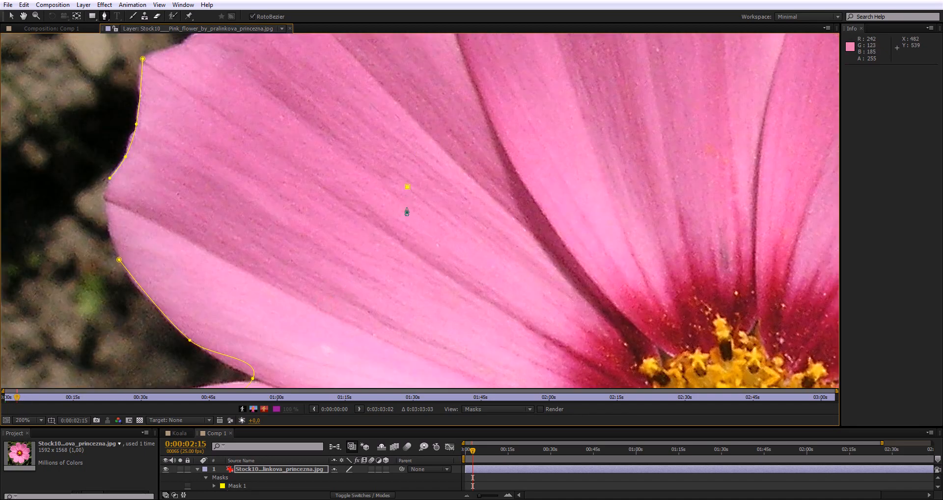
left_click_drag(308, 296, 438, 129)
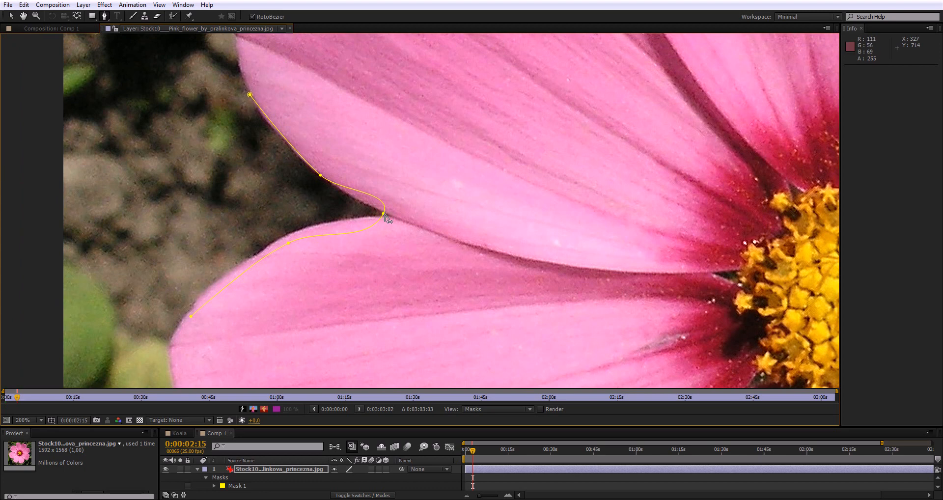
left_click(385, 215, "ctrl")
left_click_drag(385, 216, 341, 217)
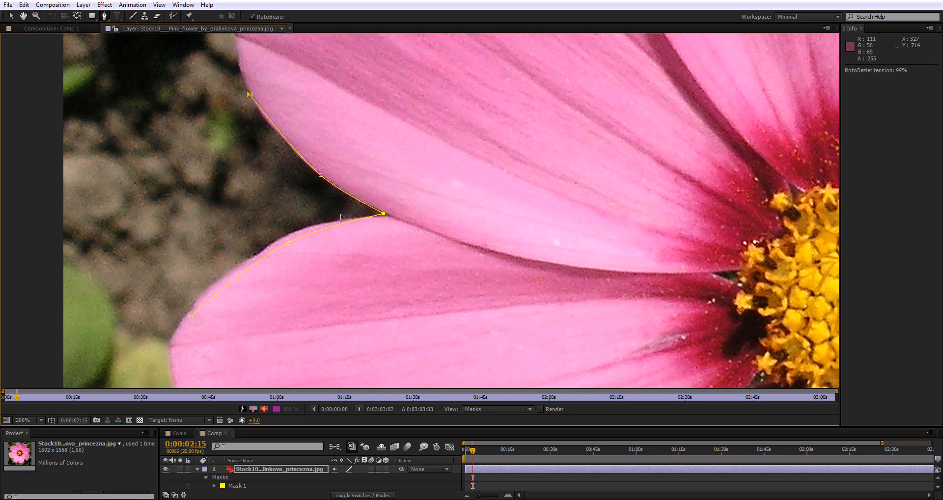
Move the fourth vertex onto the lower-left petal's edge, then undo the recent vertex edits on the second mask
left_click(288, 244)
left_click_drag(288, 244, 283, 237)
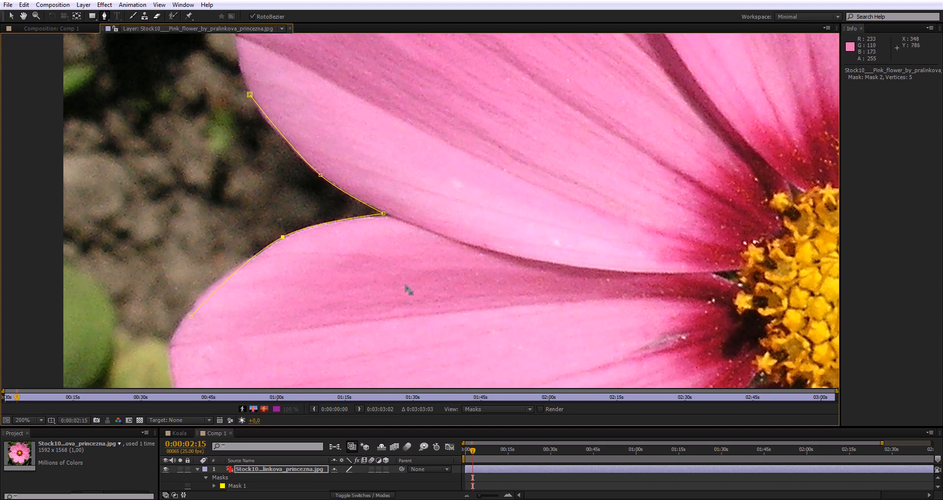
key("ctrl+z")
key("ctrl+z")
key("ctrl+z")
key("ctrl+z")
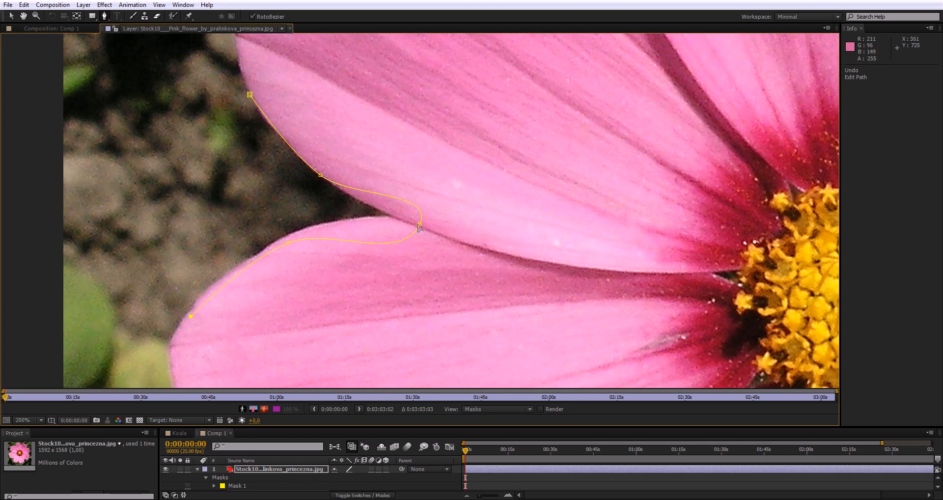
Fit the middle vertex into the gap between the two left petals as a sharp corner and align the fourth vertex with the petal's edge
left_click_drag(420, 225, 389, 215)
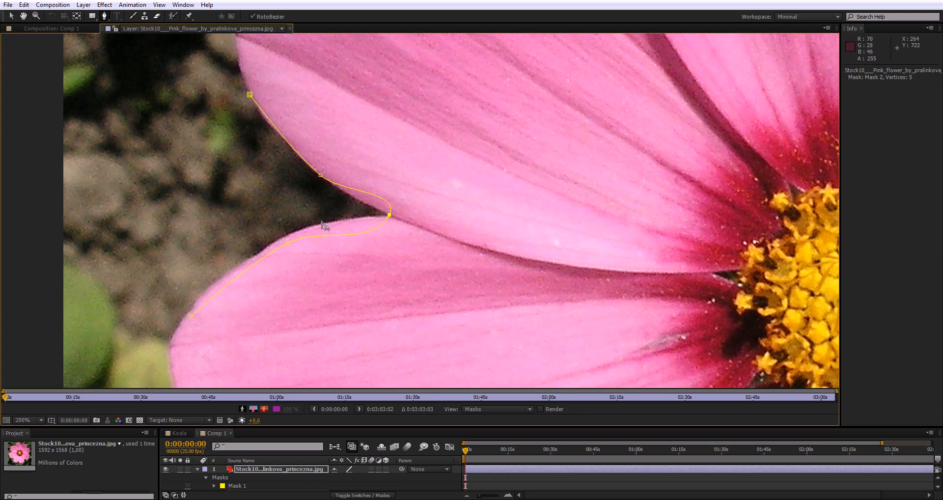
left_click_drag(388, 215, 330, 217)
left_click_drag(287, 243, 282, 241)
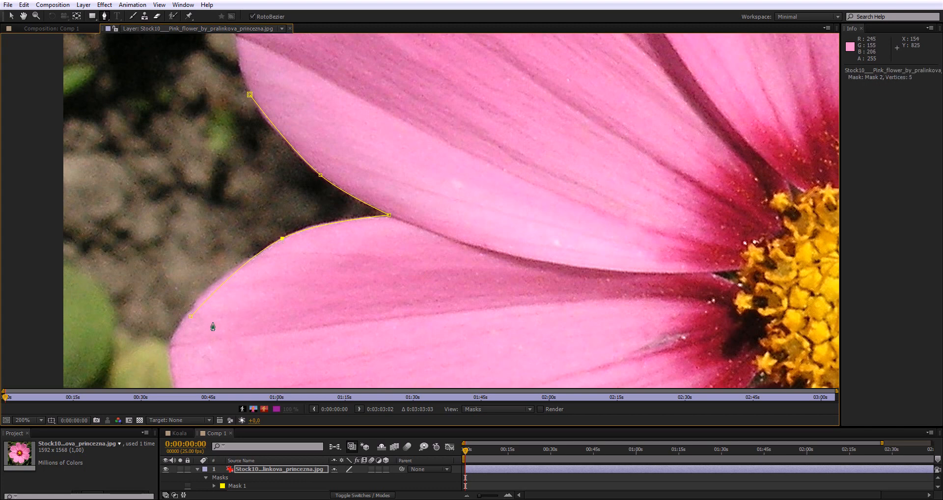
Move the second mask's last vertex onto the lower-left petal's edge and add another edge-aligned vertex just before it
left_click_drag(191, 317, 187, 316)
left_click(229, 279)
left_click_drag(229, 278, 225, 276)
Return to the Comp 1 composition view and delete Mask 1 and Mask 2 from the flower layer
left_click(31, 419)
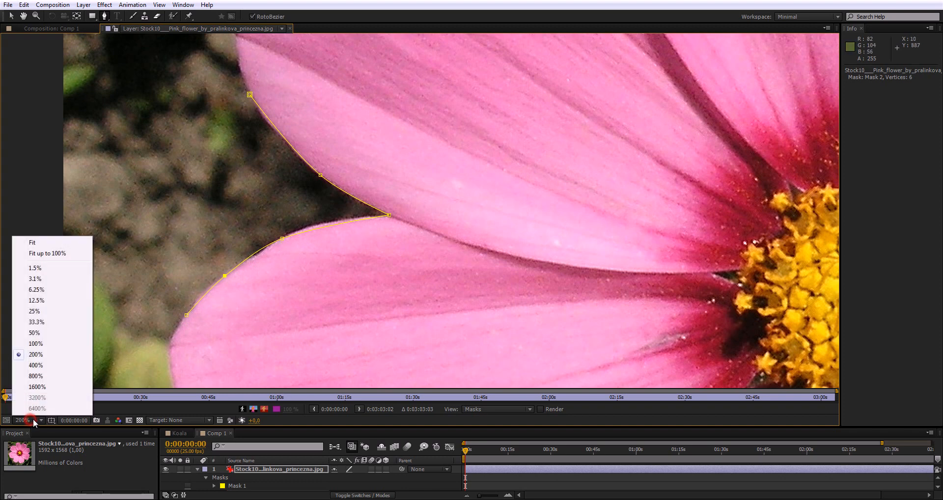
left_click(50, 253)
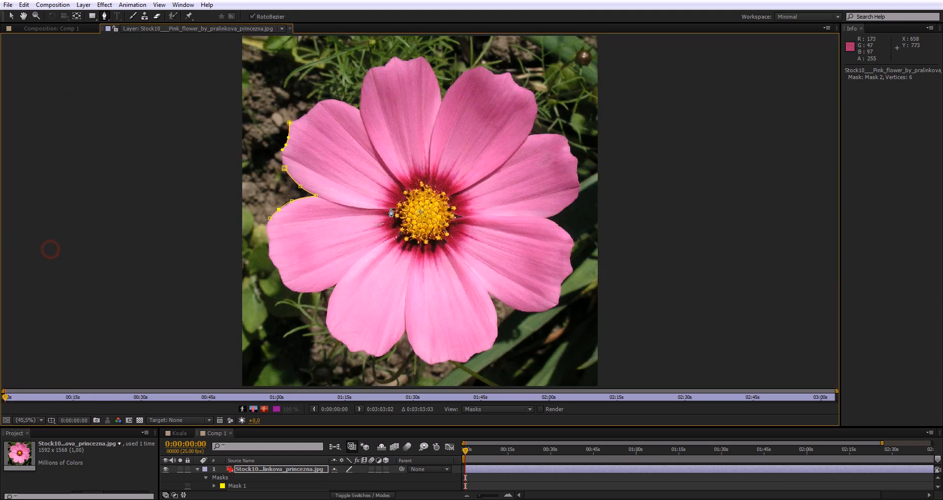
left_click(33, 28)
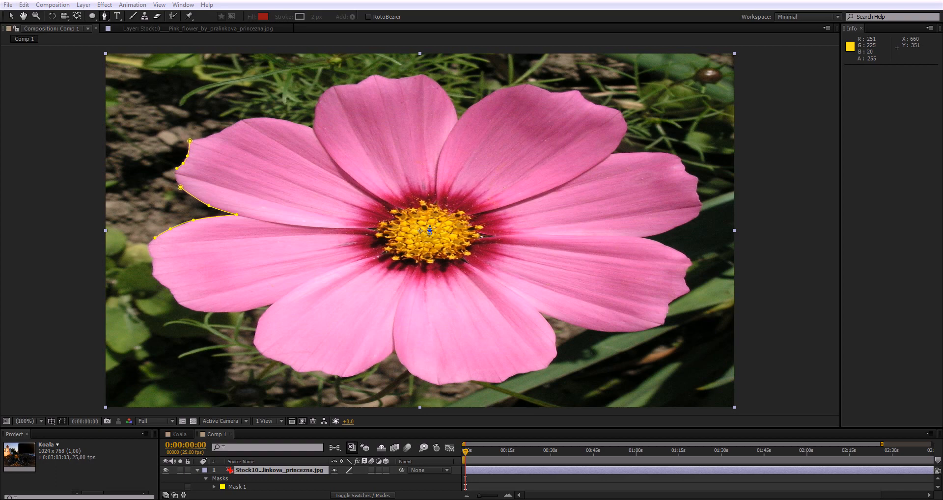
left_click_drag(458, 428, 458, 356)
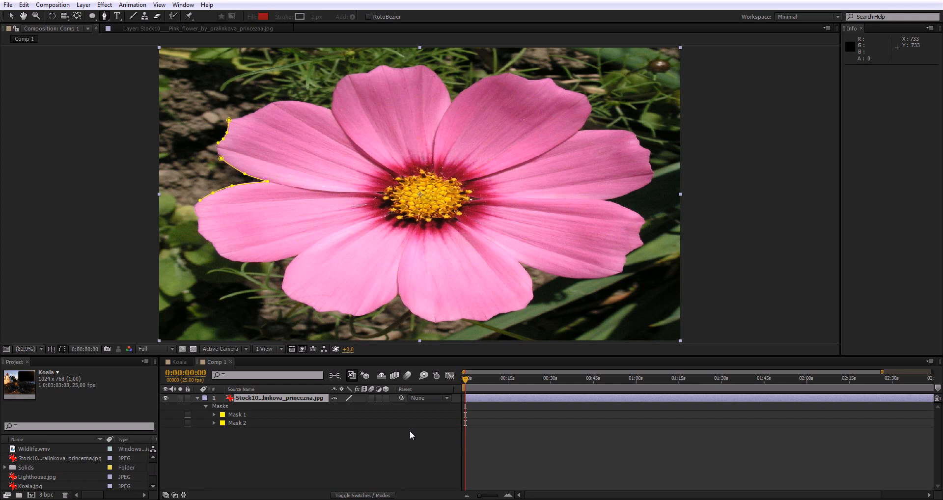
left_click_drag(297, 455, 264, 411)
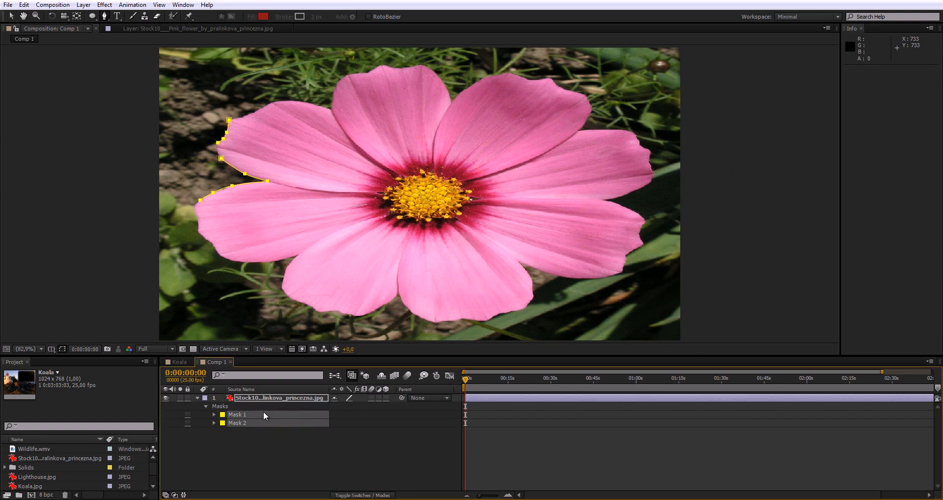
key("Delete")
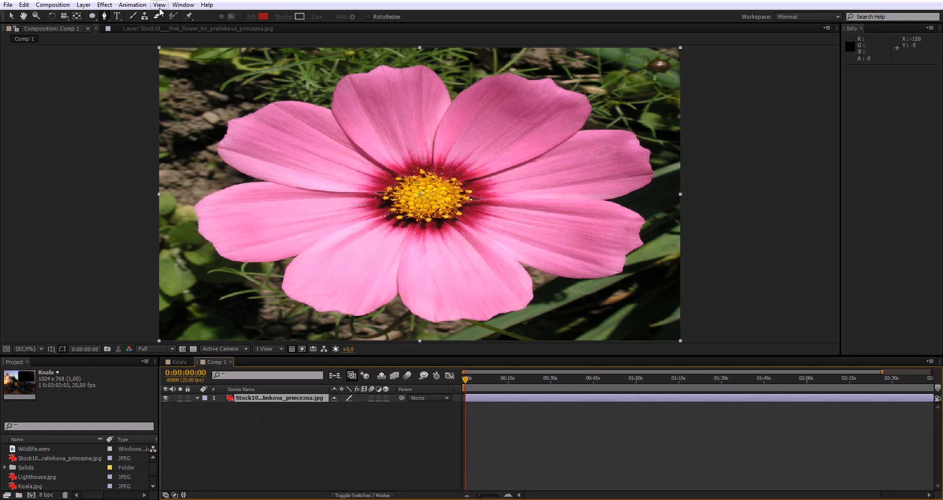
Draw a closed, straight-edged four-vertex mask with the Pen tool across the flower's upper petals and center
left_click(104, 17)
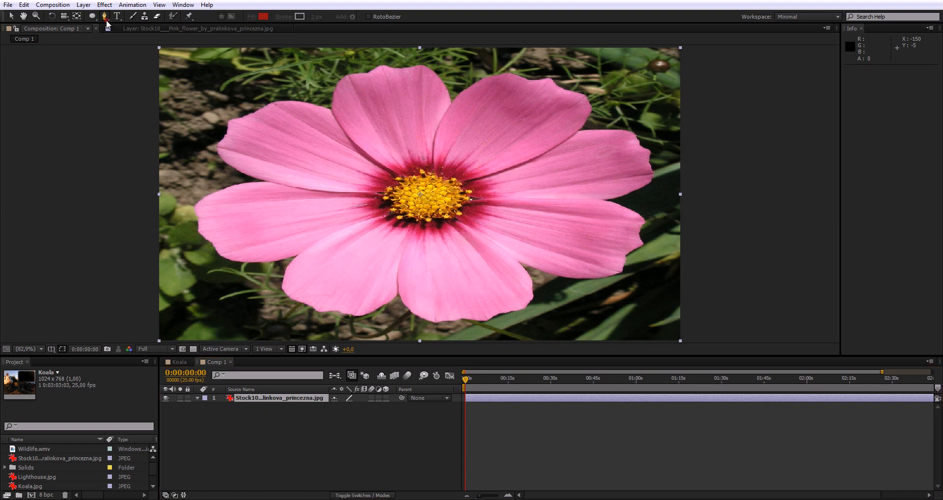
left_click(404, 97)
left_click(617, 107)
left_click(564, 198)
left_click(310, 186)
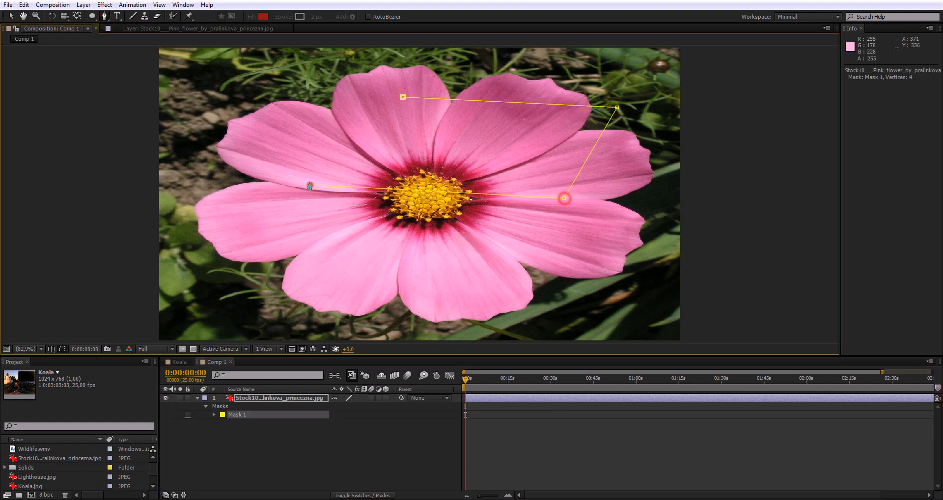
left_click(404, 97)
Draw a second closed four-sided mask over the right-hand petals, overlapping the right end of the first mask
left_click(544, 85)
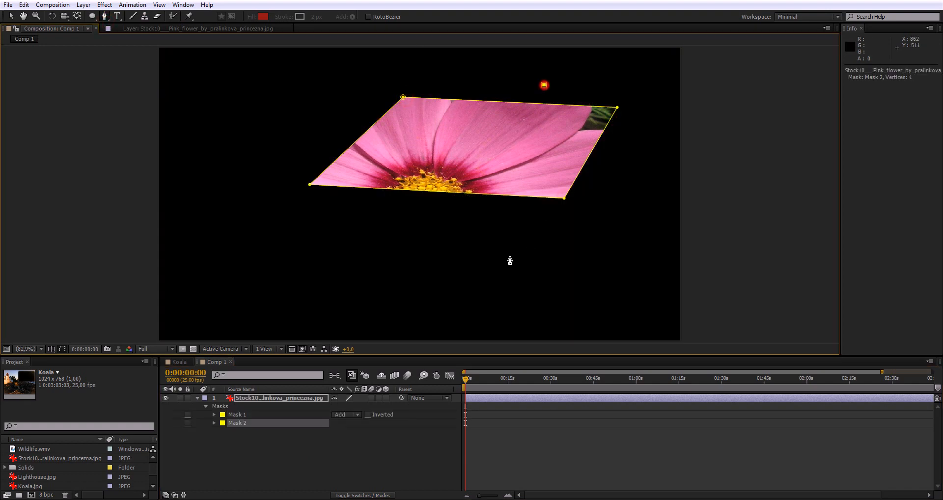
left_click(510, 256)
left_click(626, 236)
left_click(635, 75)
left_click(544, 84)
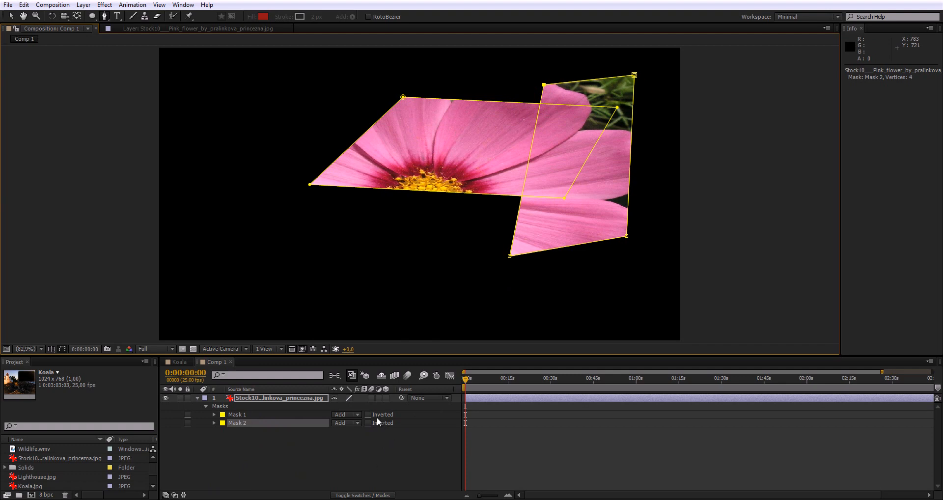
Deselect the layer's masks and set Mask 1's mode to None
left_click(344, 415)
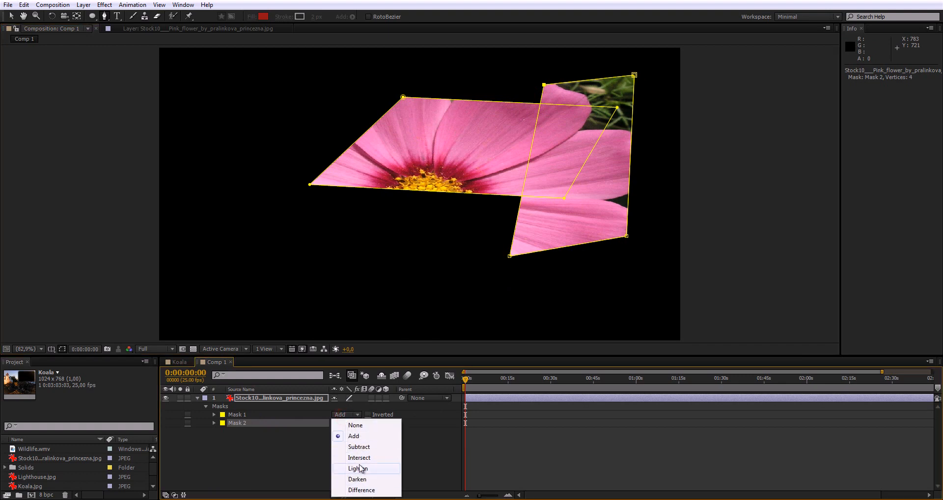
left_click(352, 413)
left_click(415, 424)
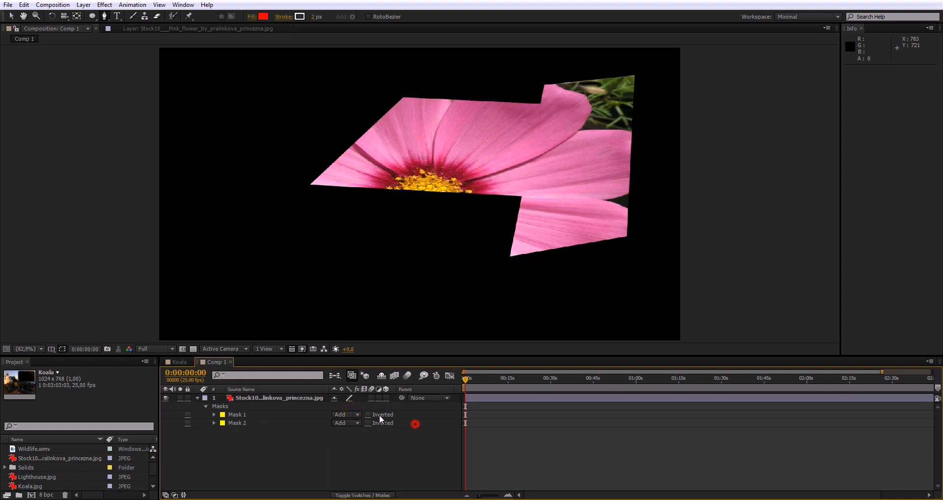
left_click(399, 479)
left_click(336, 415)
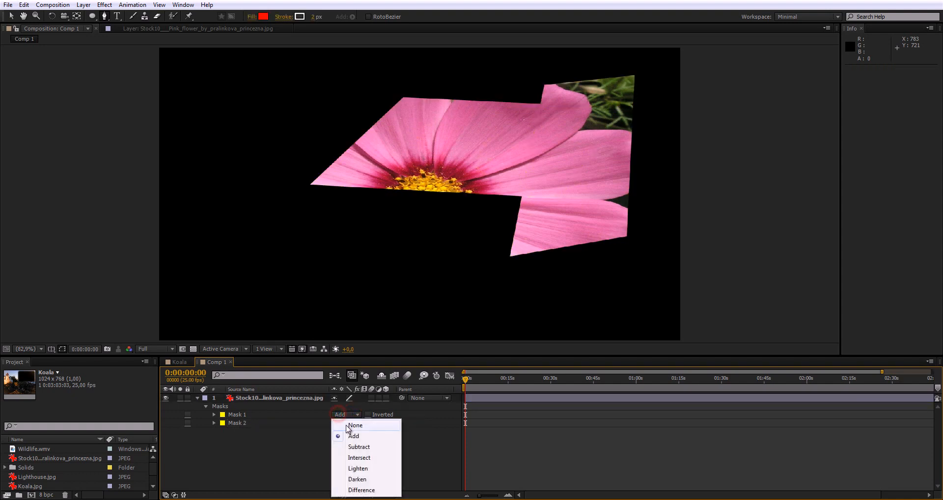
left_click(340, 423)
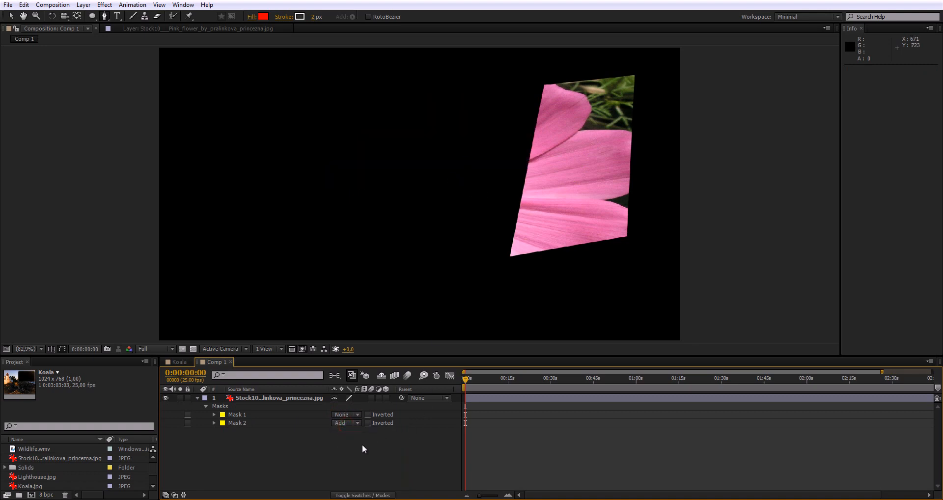
Select Mask 1 on the flower layer and set its mode to Add
left_click(165, 398)
left_click(257, 414)
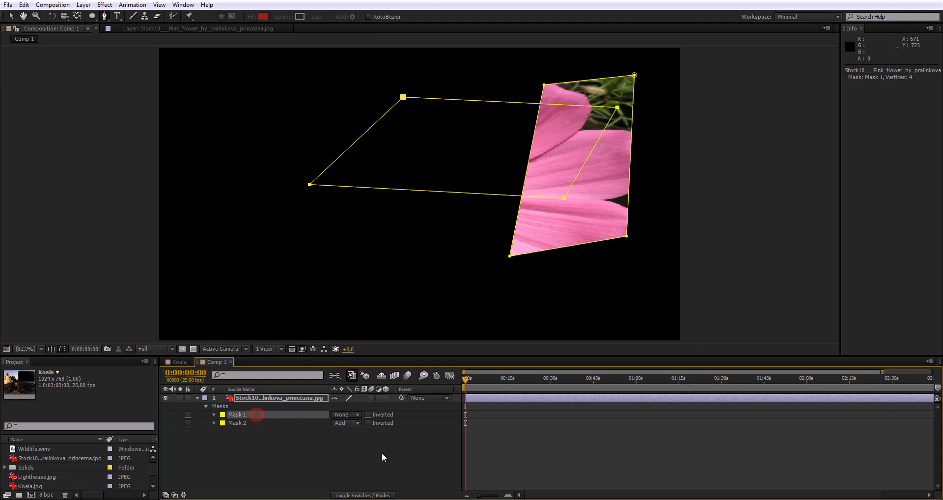
left_click(358, 415)
left_click(352, 437)
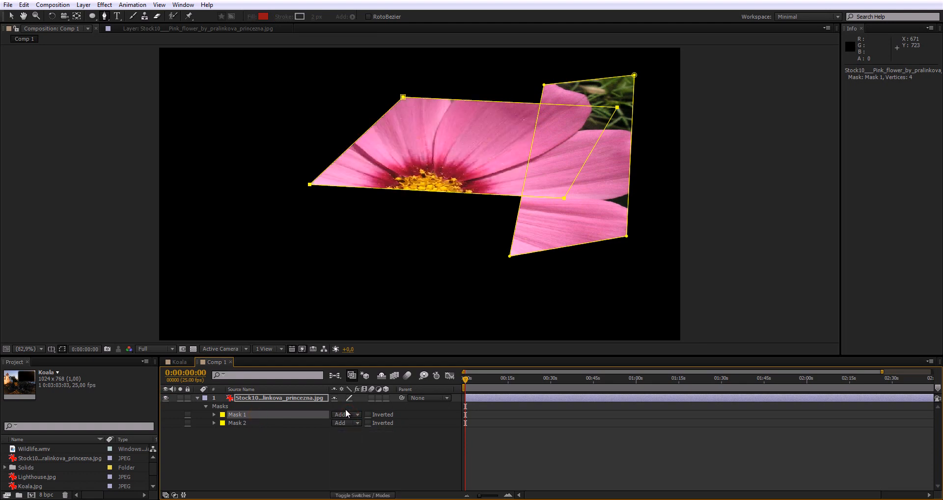
Switch Mask 1's mode to Subtract and then to Intersect, and deselect the masks
left_click(347, 415)
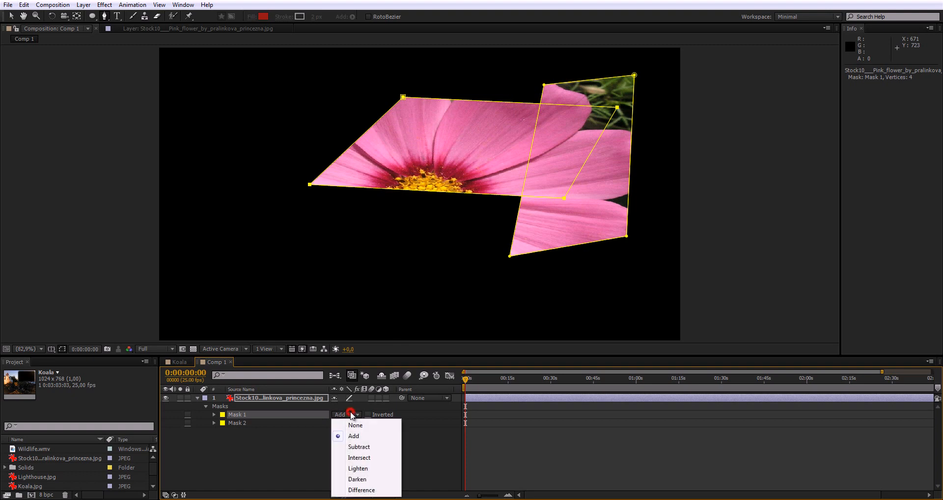
left_click(353, 449)
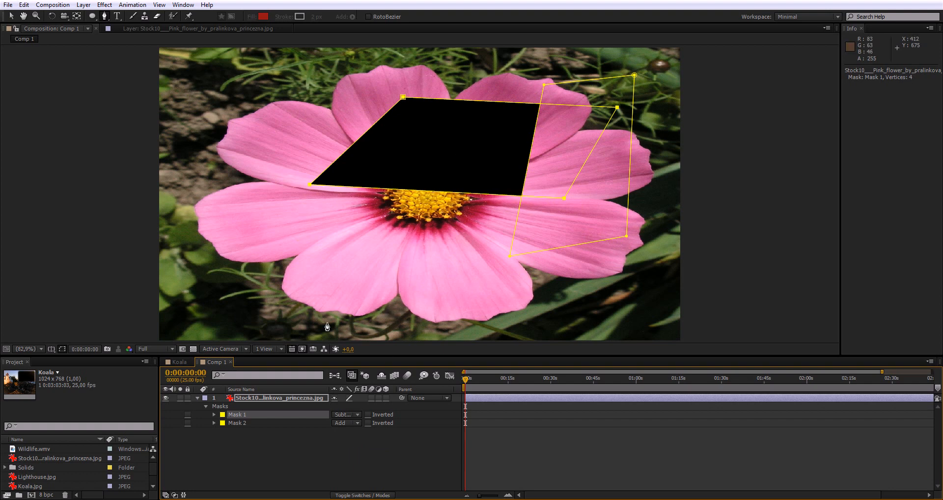
left_click(344, 414)
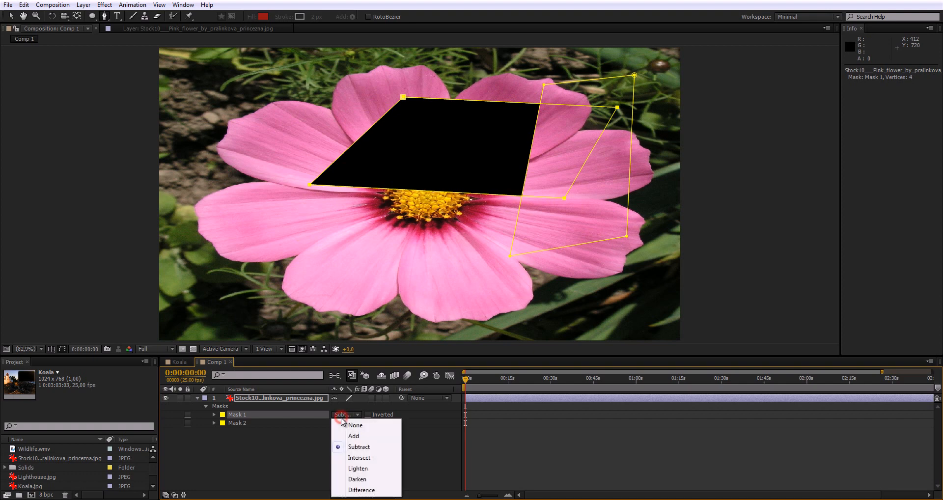
left_click(360, 458)
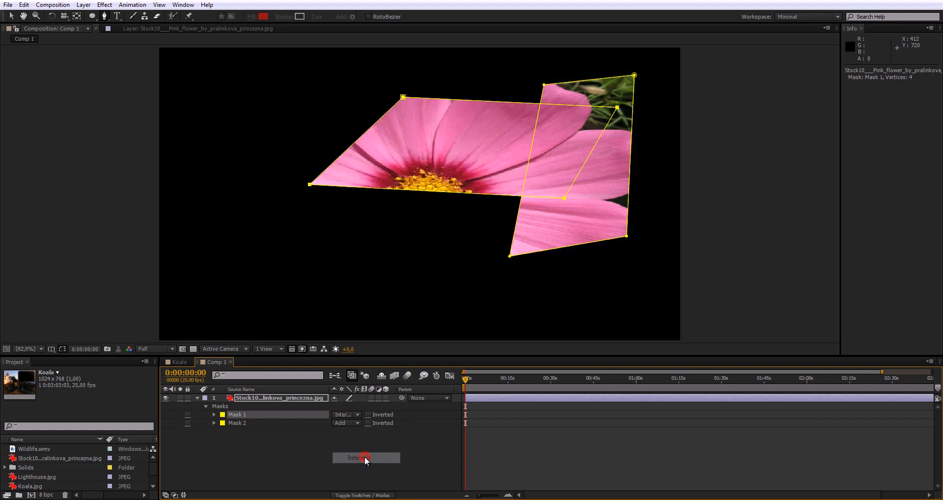
left_click(350, 414)
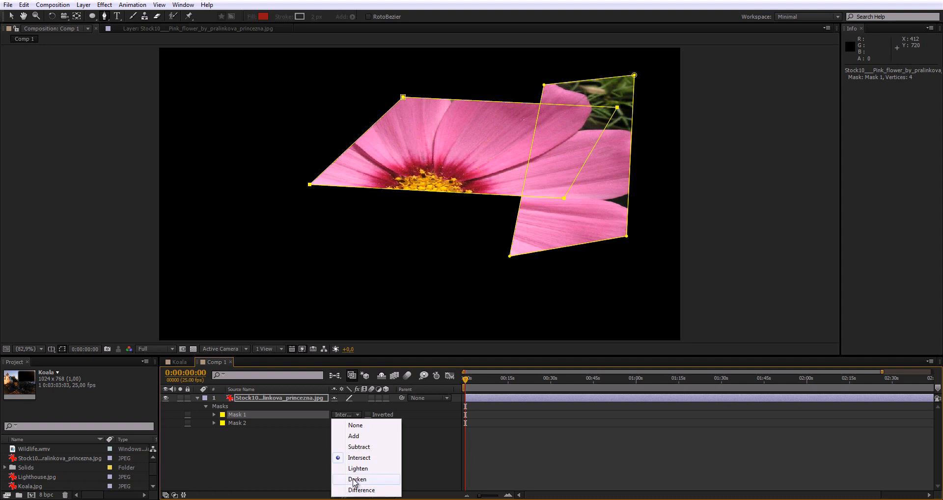
left_click(302, 465)
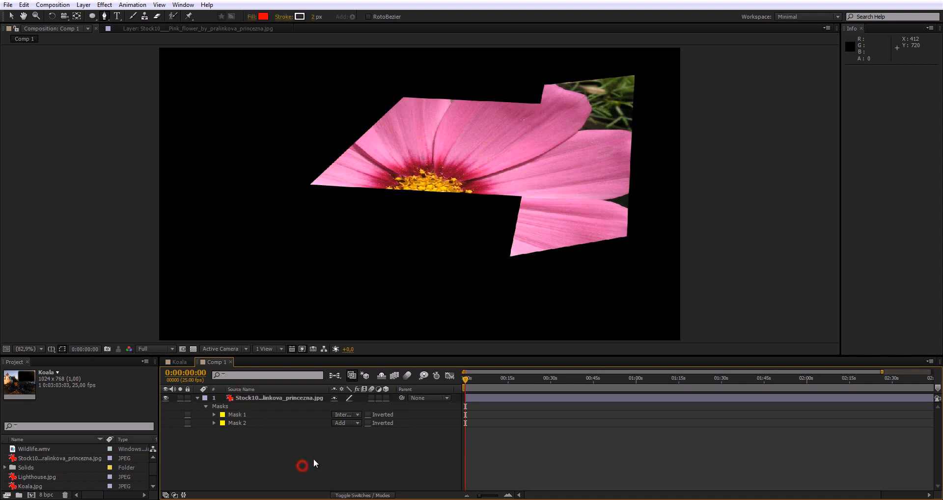
Set Mask 1 to Add with Inverted turned on, and switch its mode to Subtract
left_click(348, 415)
left_click(357, 435)
left_click(369, 415)
left_click(349, 415)
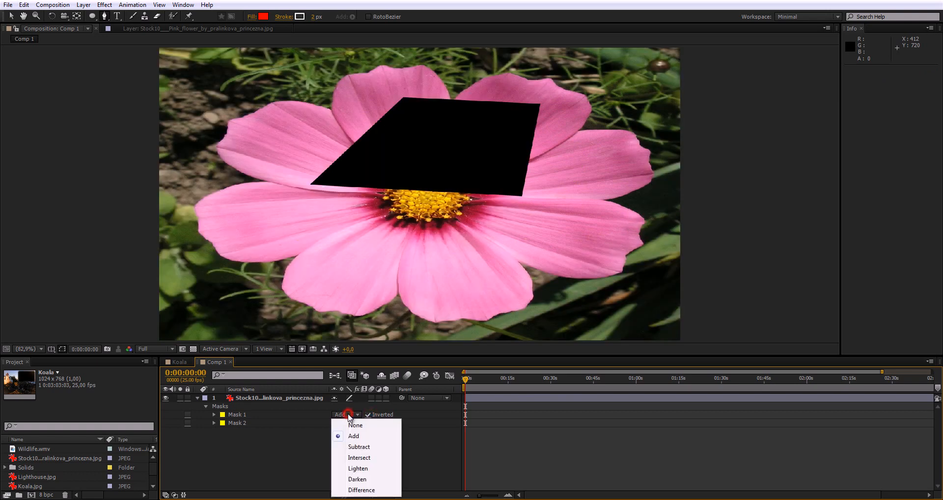
left_click(367, 446)
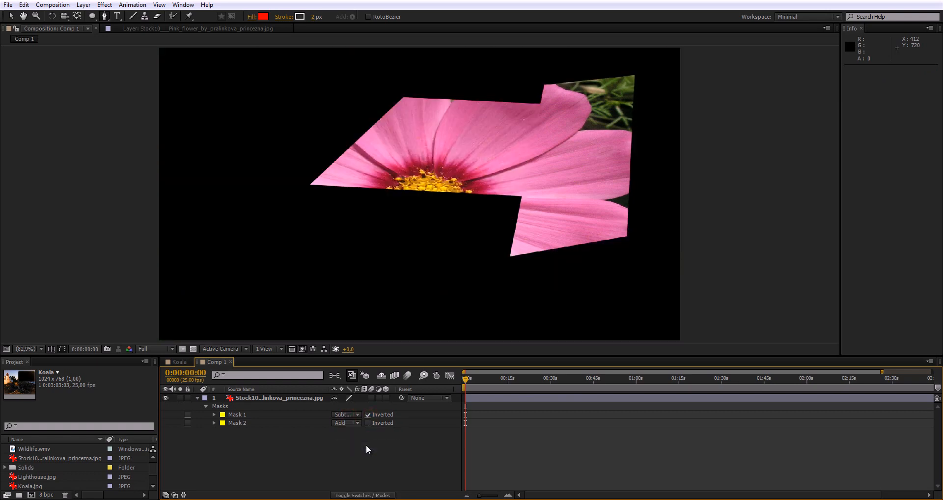
Turn Mask 1's Inverted option off and on again while its mode is Subtract
left_click(349, 423)
key("Escape")
left_click(369, 415)
left_click(348, 415)
left_click(400, 447)
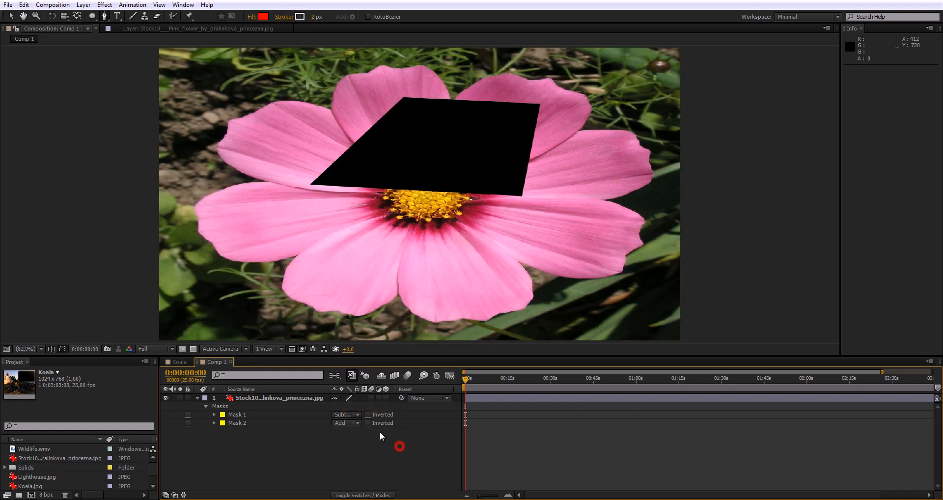
left_click(369, 415)
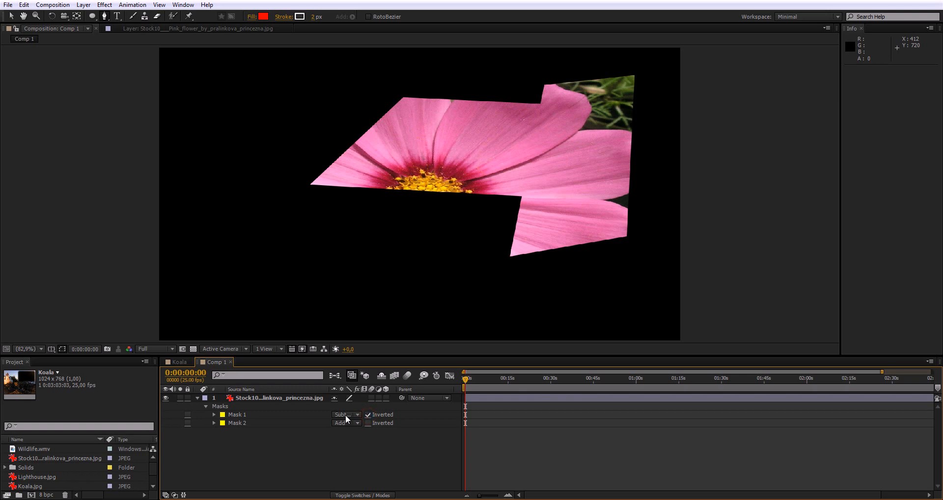
Restore Mask 1's mode to Add and turn off its Inverted option
left_click(347, 415)
left_click(354, 424)
left_click(368, 415)
Set Mask 2's mode to Intersect and compare the flower's Layer view with the Comp 1 composition view
left_click(342, 425)
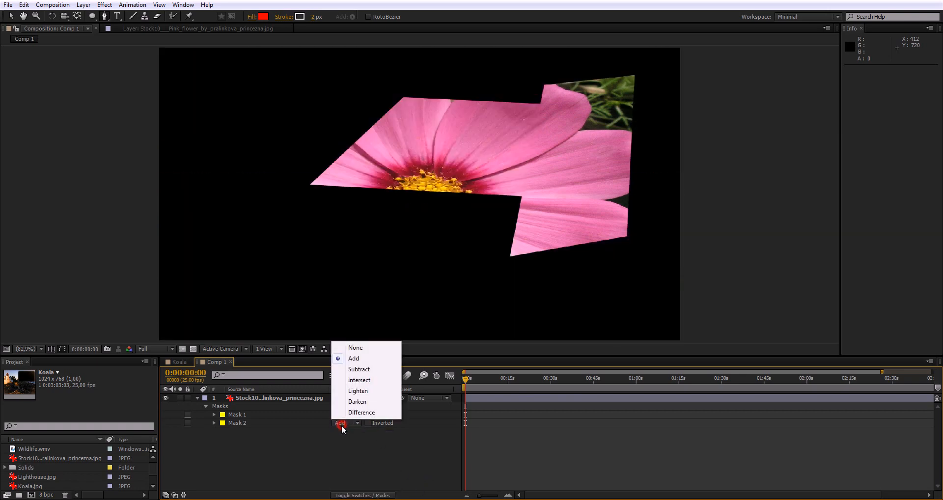
left_click(359, 381)
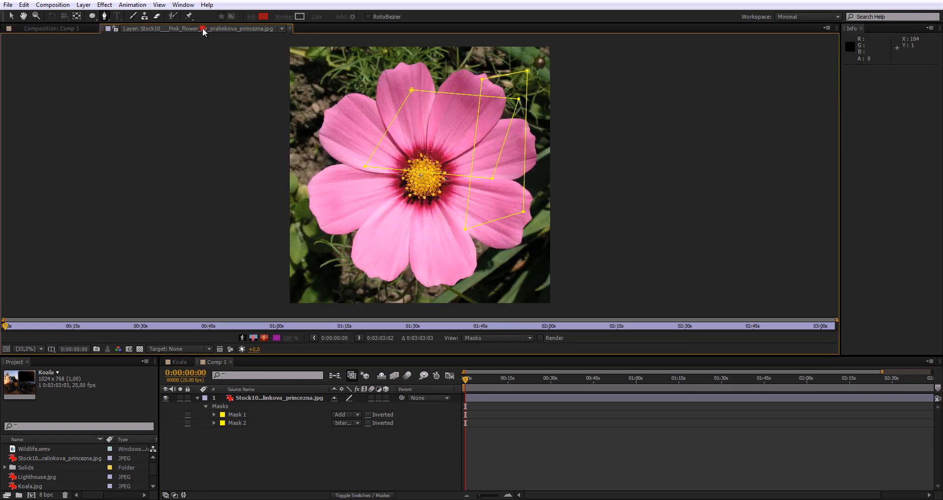
left_click(203, 29)
left_click(56, 30)
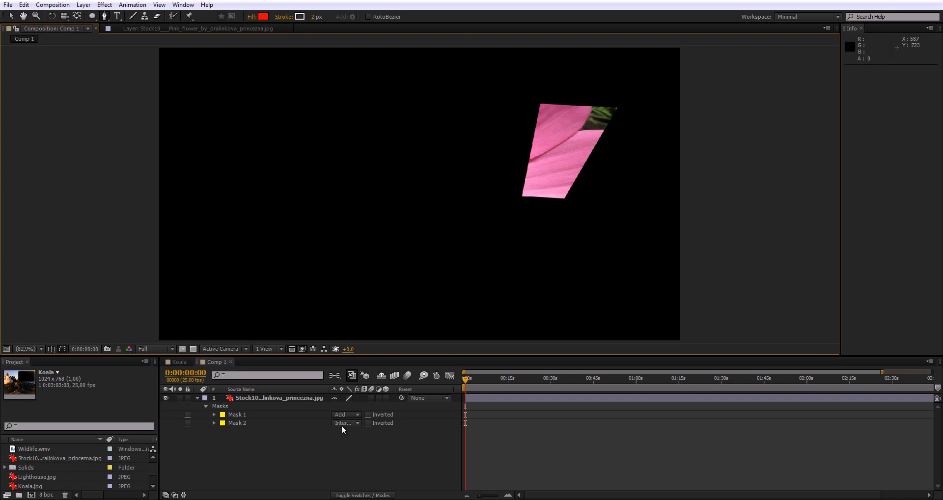
Try the Difference mode on Mask 2 and restore its mode to Add
left_click(342, 426)
left_click(354, 429)
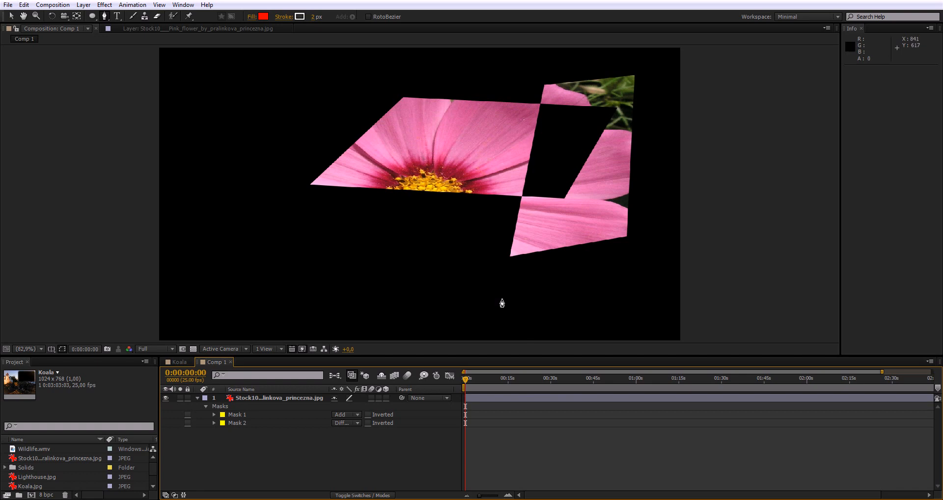
left_click(358, 420)
left_click(360, 348)
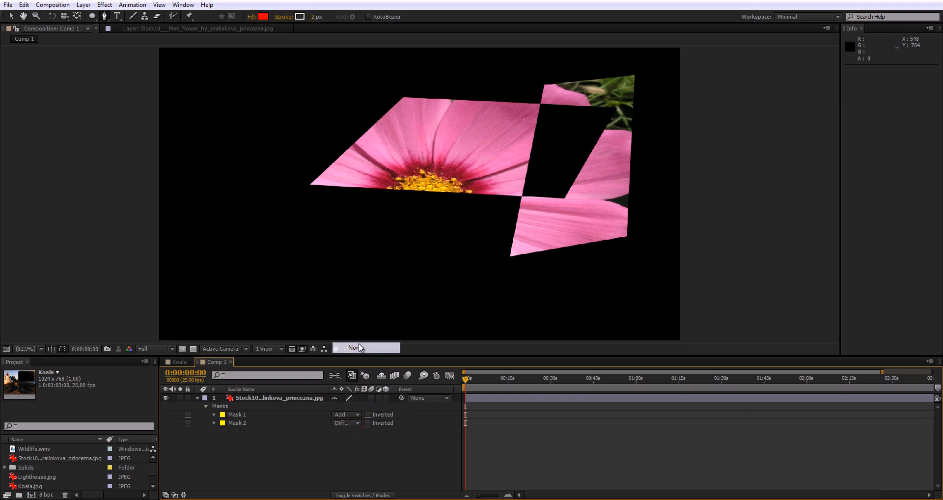
left_click(356, 423)
left_click(353, 362)
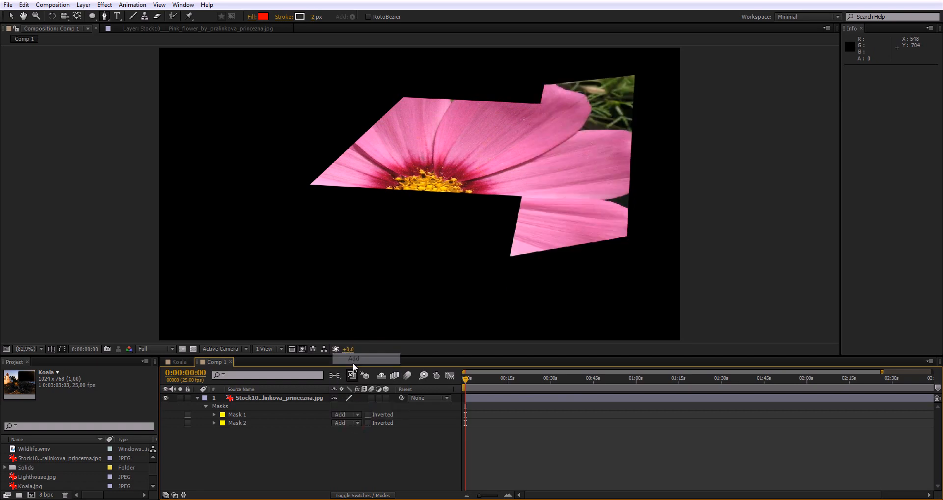
Enlarge the composition viewer, expand Mask 1's properties and select Mask Opacity
left_click_drag(362, 354, 362, 389)
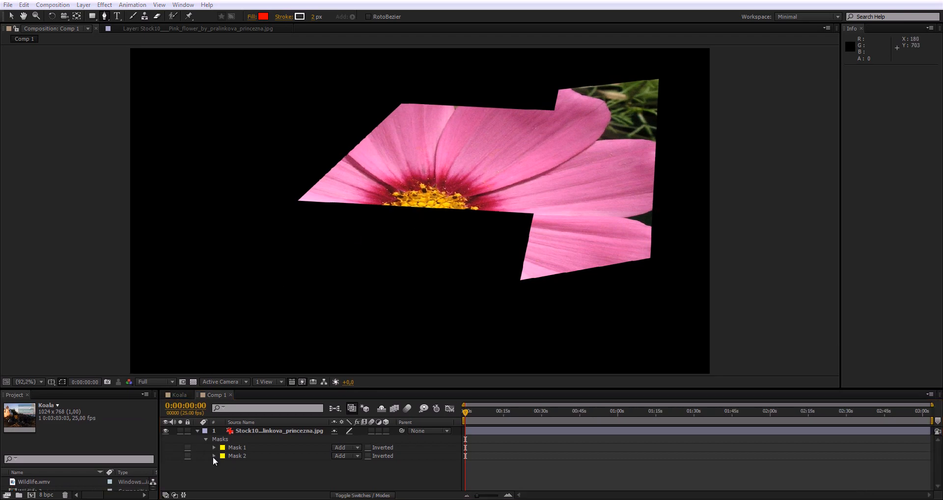
left_click(213, 448)
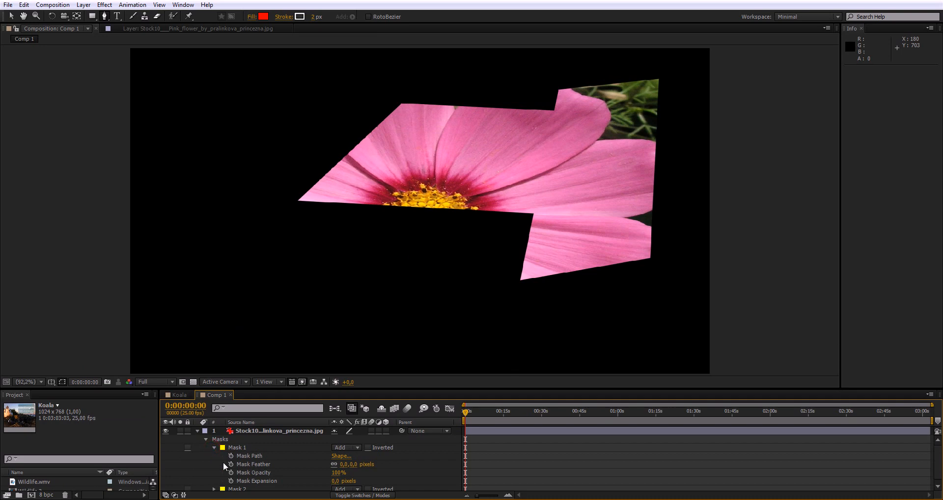
left_click(257, 475)
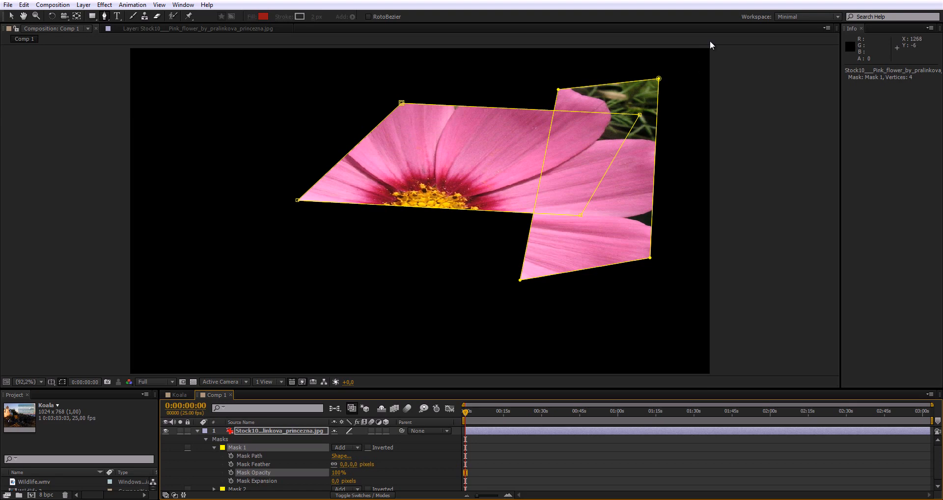
Switch to the Standard workspace and create a new composition from Wildlife.wmv
left_click(792, 18)
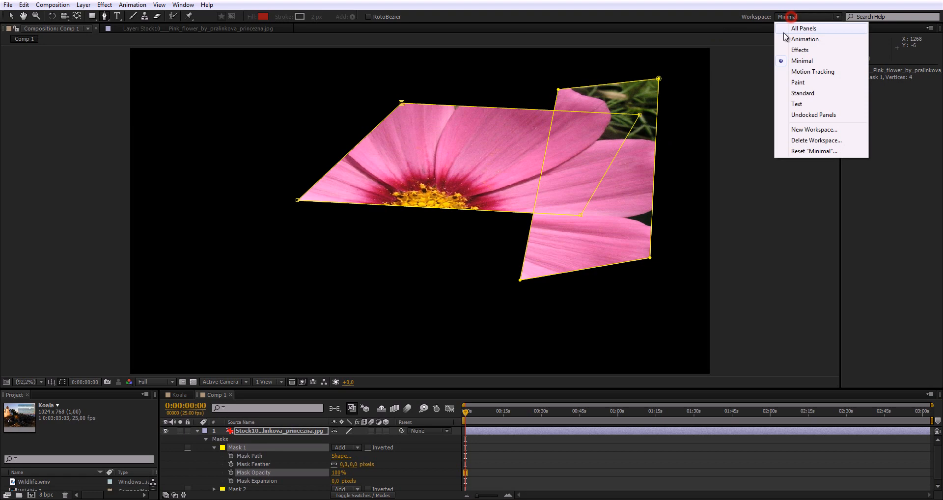
left_click(805, 93)
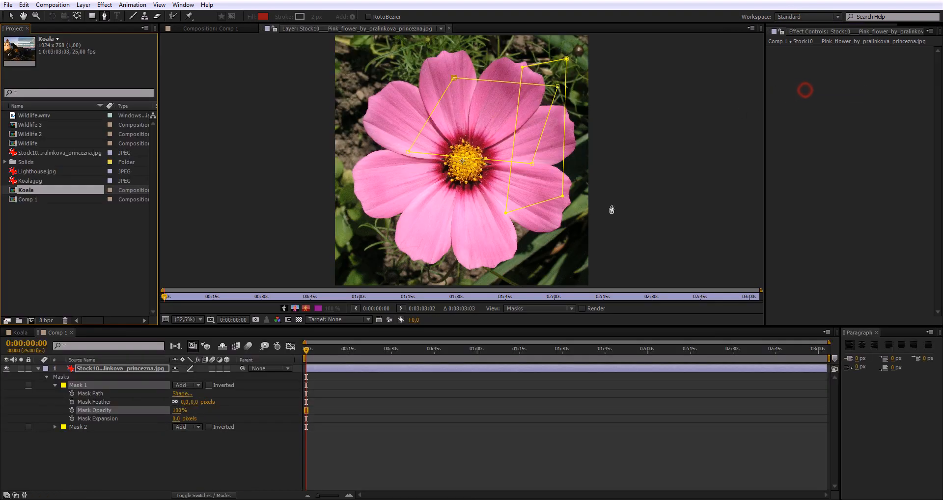
left_click(25, 116)
left_click_drag(43, 119, 28, 320)
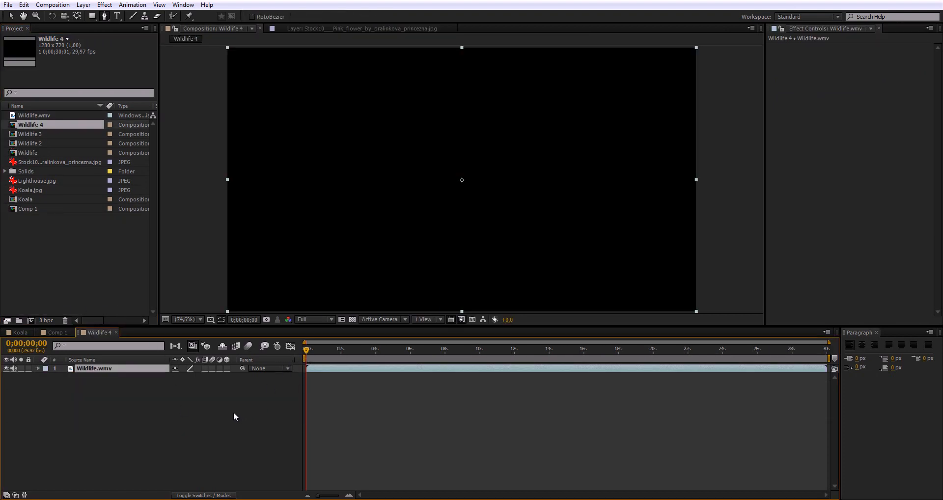
Move to frame 0;00;00;01 of the new composition and open the Wildlife.wmv layer in its own Layer view
key("Page_Down")
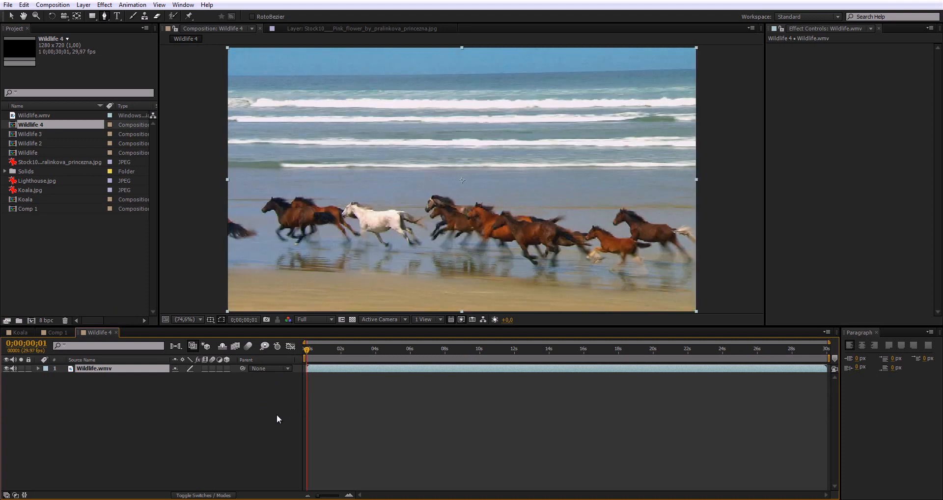
key("Page_Up")
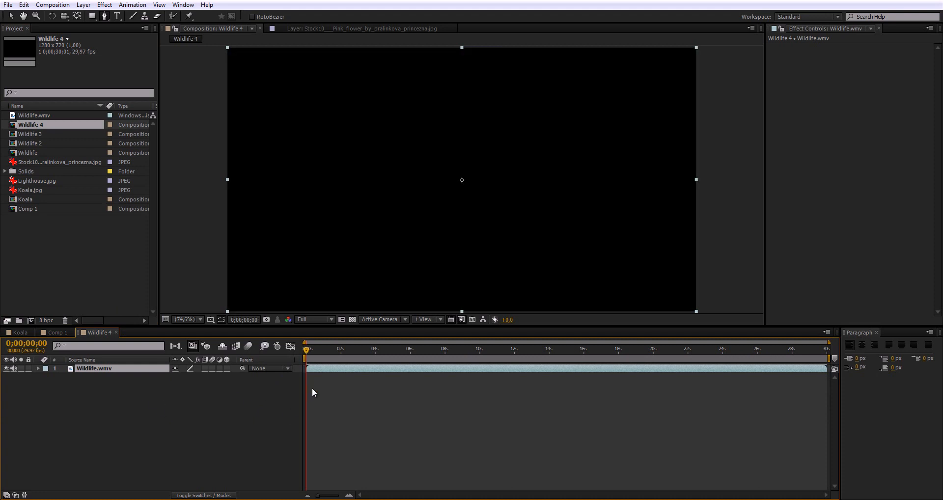
key("Page_Down")
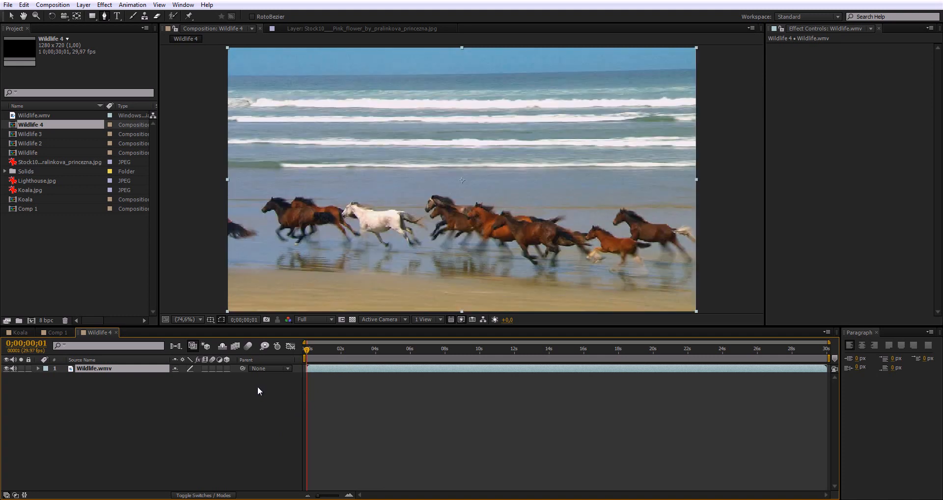
double_click(123, 367)
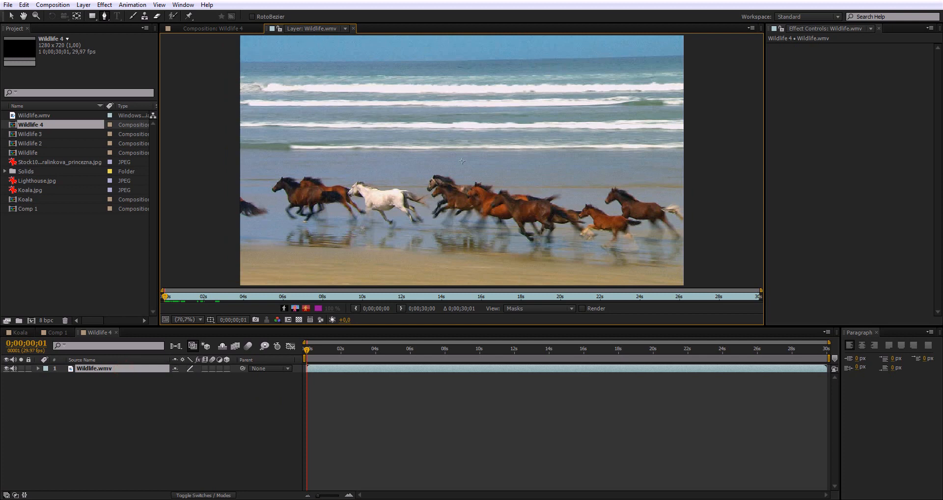
Draw six rectangular masks on the Wildlife.wmv layer: four across the running horses, one over the waves at the right, and one around the whole frame
left_click(92, 15)
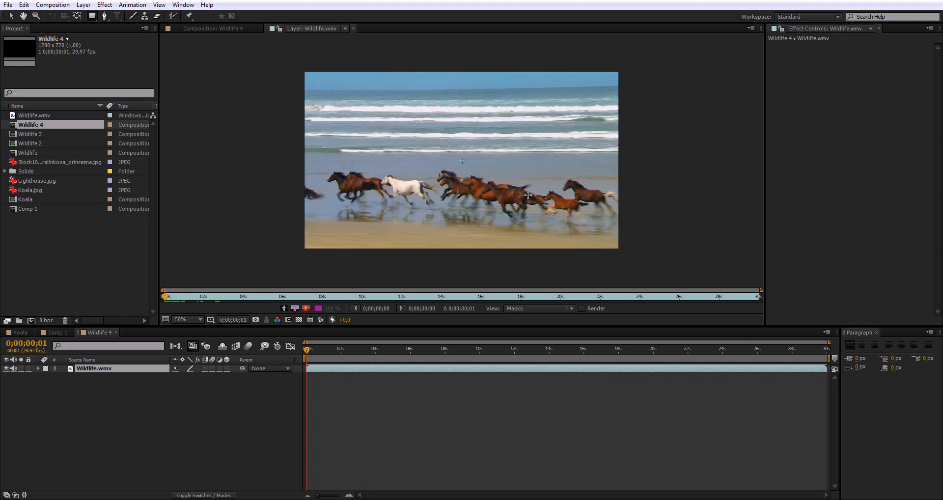
left_click_drag(525, 171, 630, 227)
left_click_drag(439, 157, 552, 218)
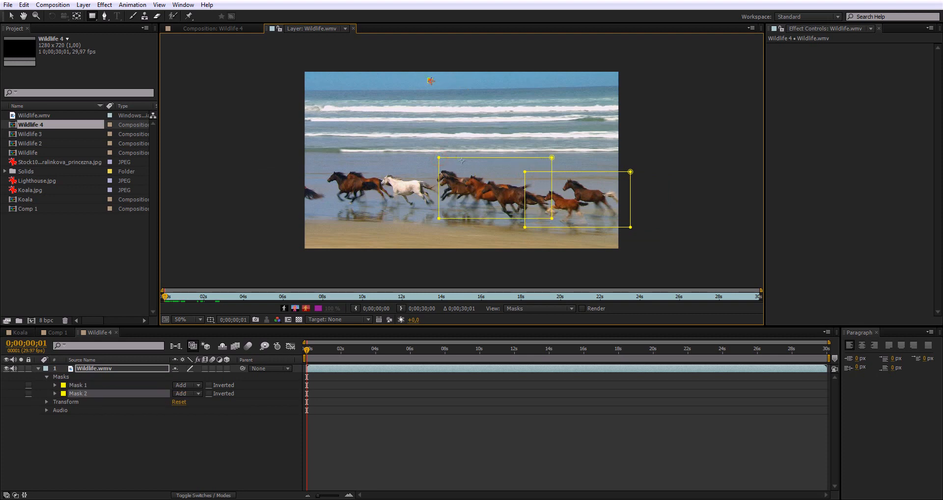
left_click_drag(430, 80, 698, 140)
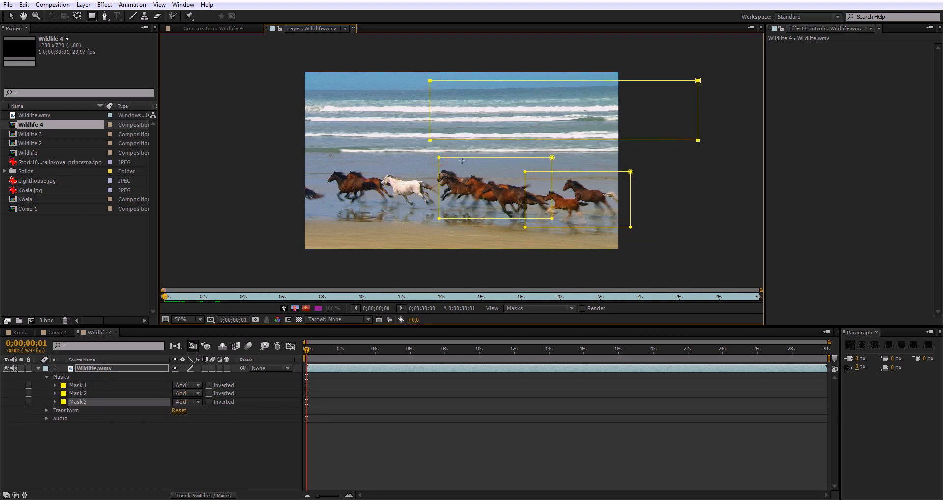
left_click_drag(328, 155, 466, 231)
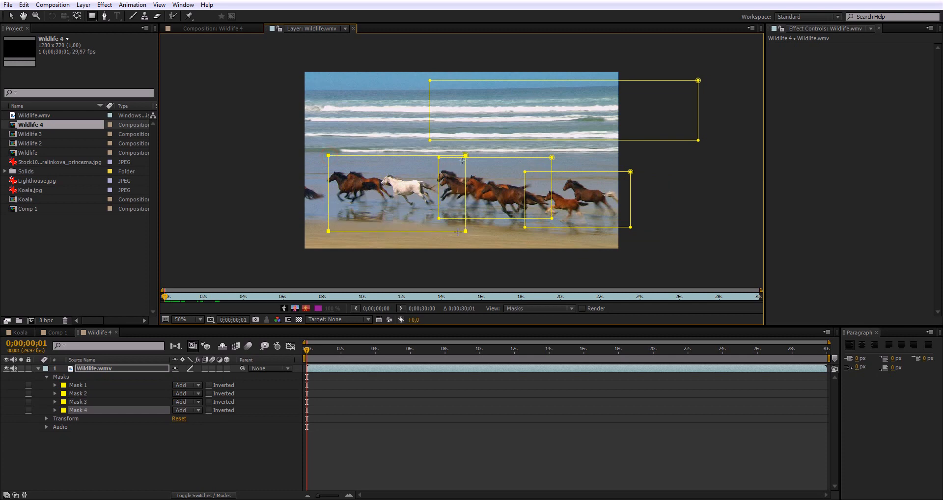
left_click_drag(266, 163, 385, 218)
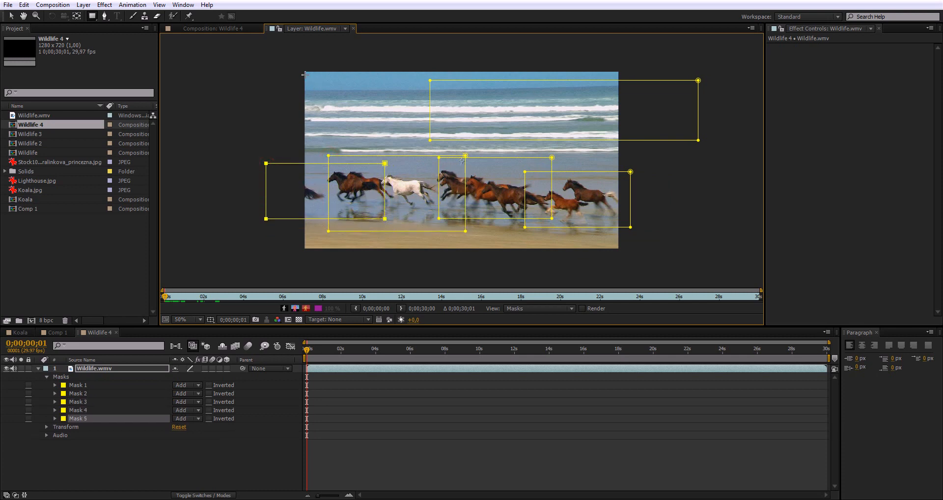
left_click_drag(305, 71, 619, 249)
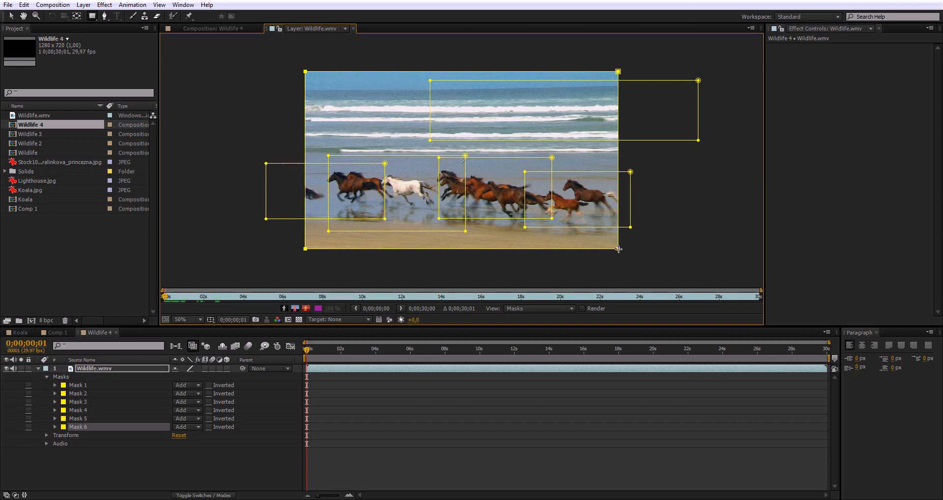
Recolor the first three masks: Mask 1 pink, Mask 2 blue (005AFF) and Mask 3 green
left_click(64, 385)
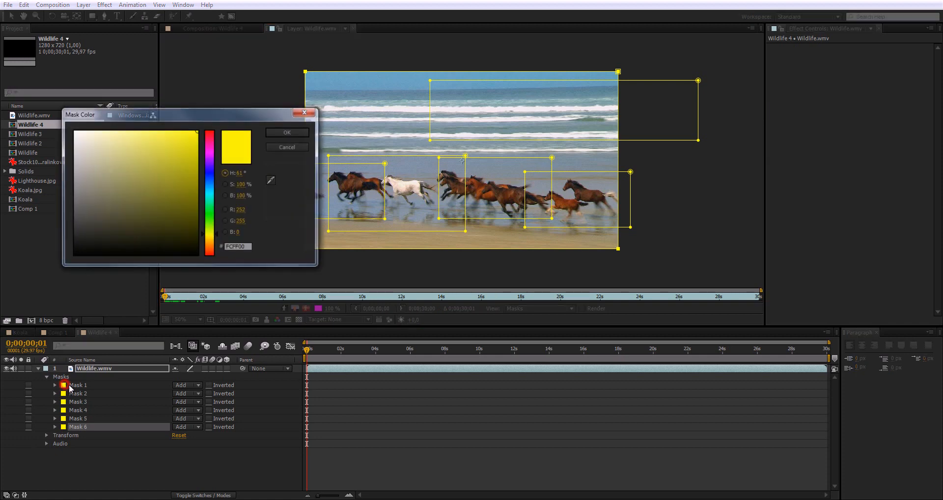
left_click(209, 146)
left_click(290, 132)
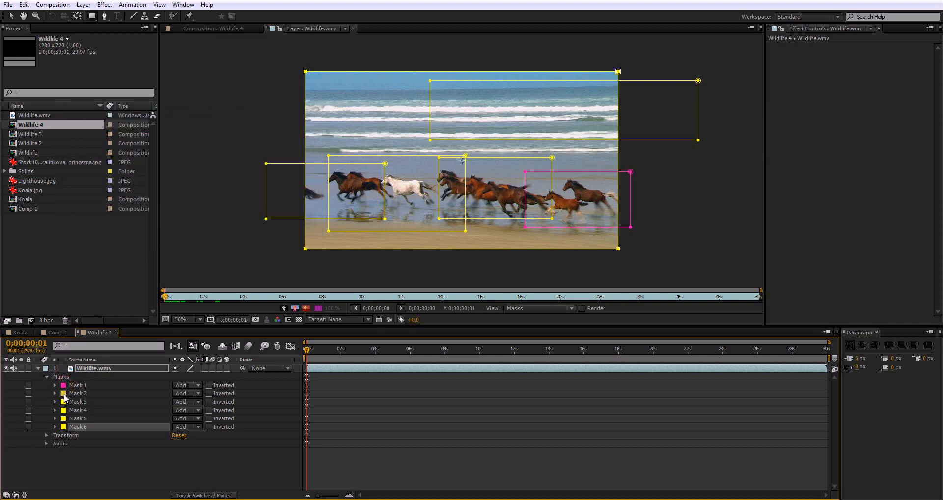
left_click(63, 393)
left_click(209, 182)
left_click(279, 132)
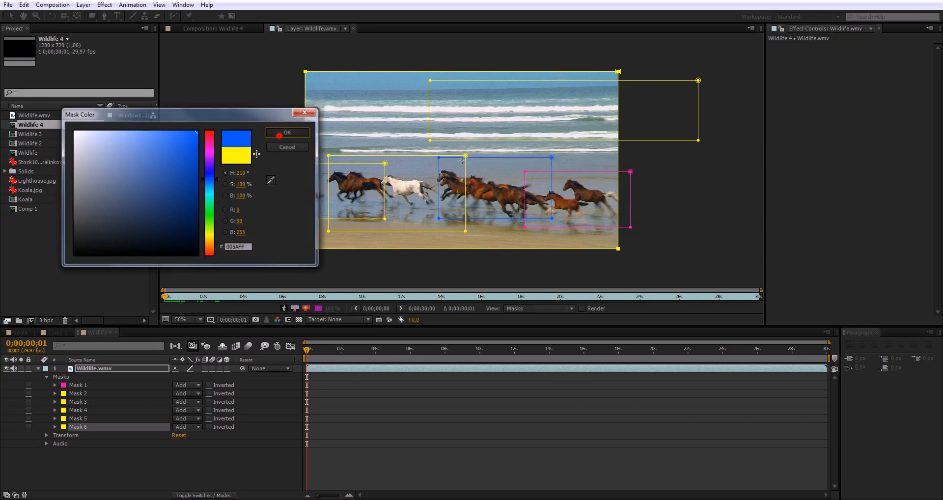
left_click(63, 401)
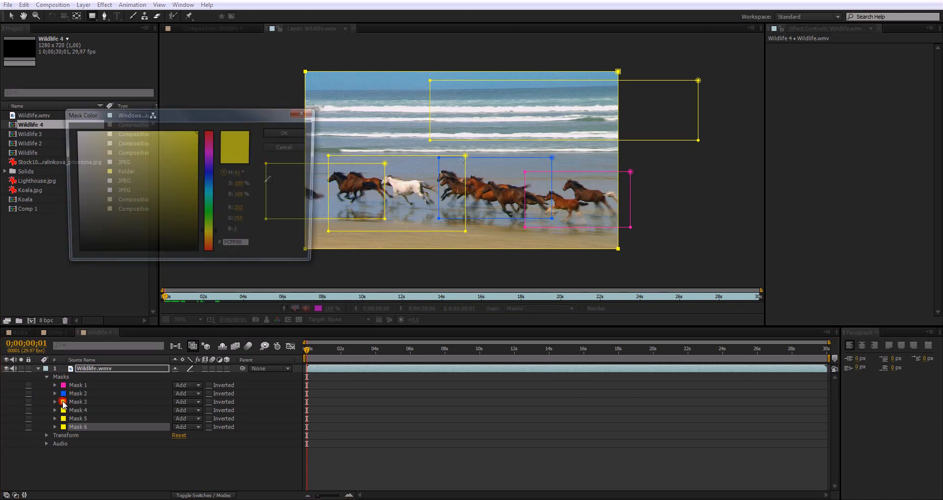
left_click(209, 208)
left_click(273, 132)
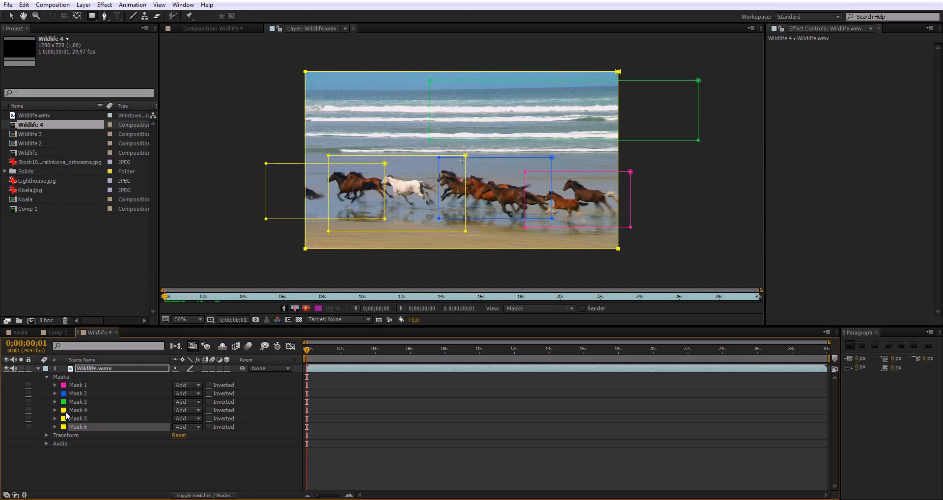
Recolor the other three masks: Mask 4 purple, Mask 5 turquoise (00FFAE) and Mask 6 dark navy
left_click(62, 410)
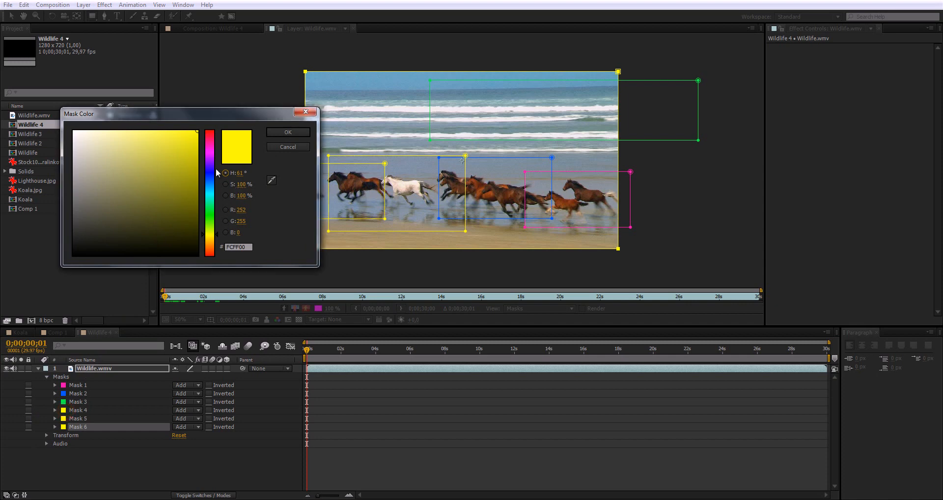
left_click(210, 155)
left_click(274, 132)
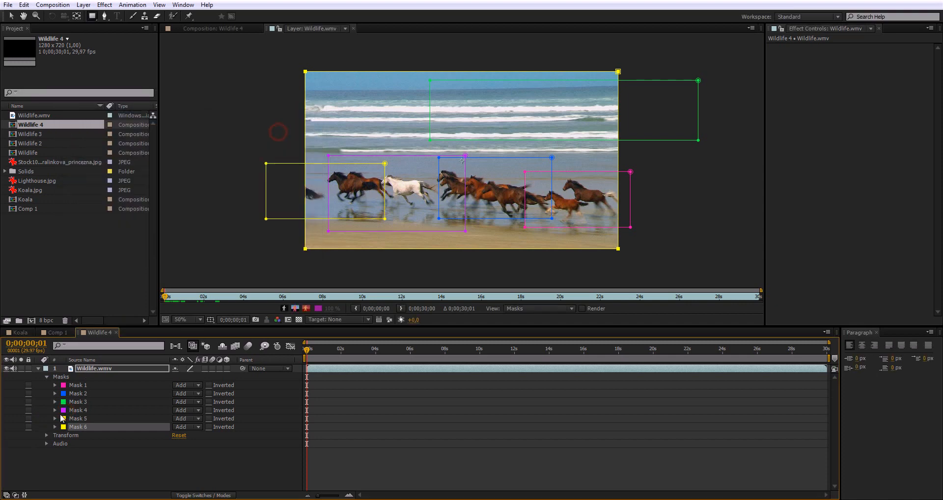
left_click(63, 419)
left_click(209, 197)
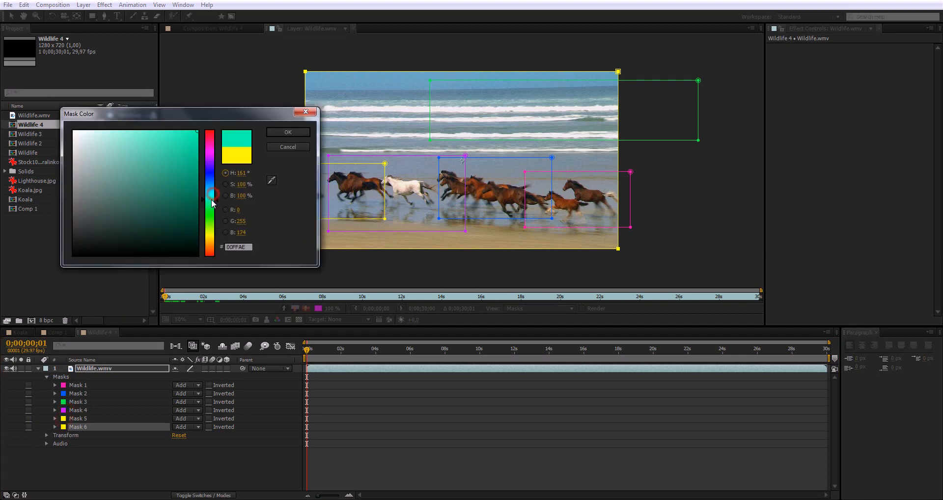
left_click(288, 133)
left_click(63, 427)
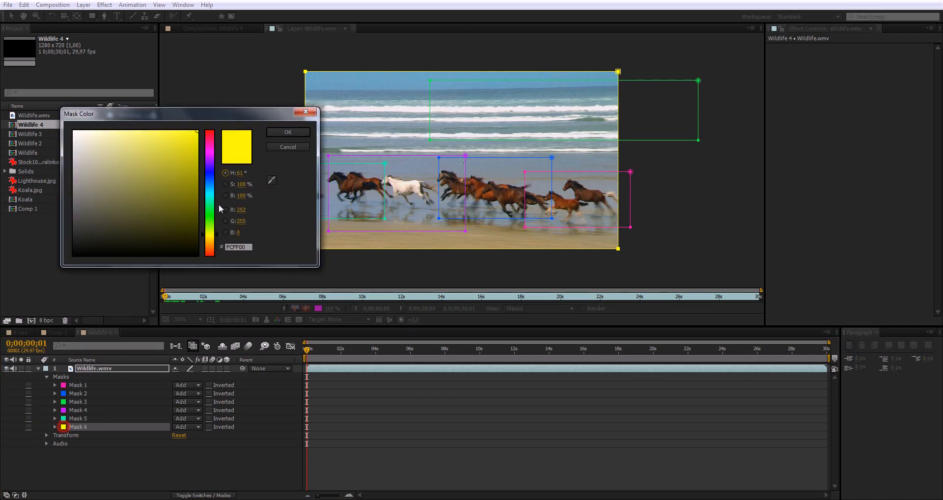
left_click_drag(171, 220, 158, 234)
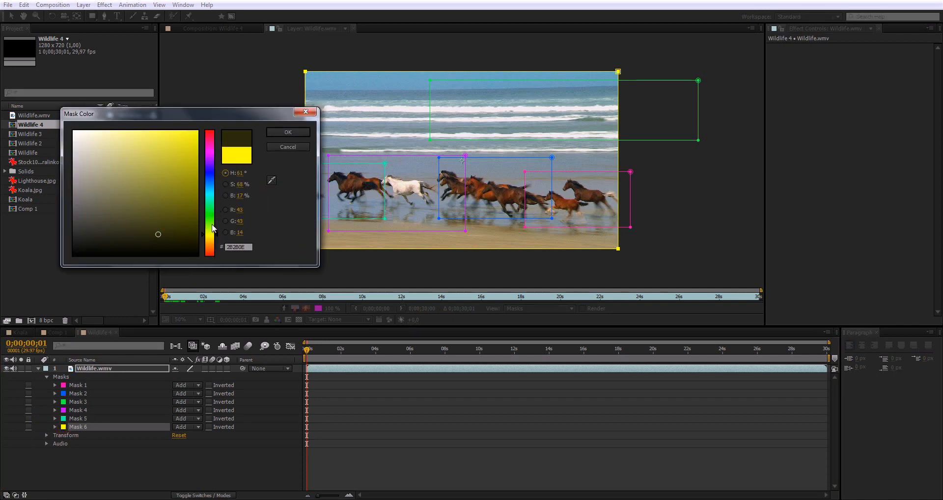
left_click_drag(210, 188, 212, 178)
left_click(288, 132)
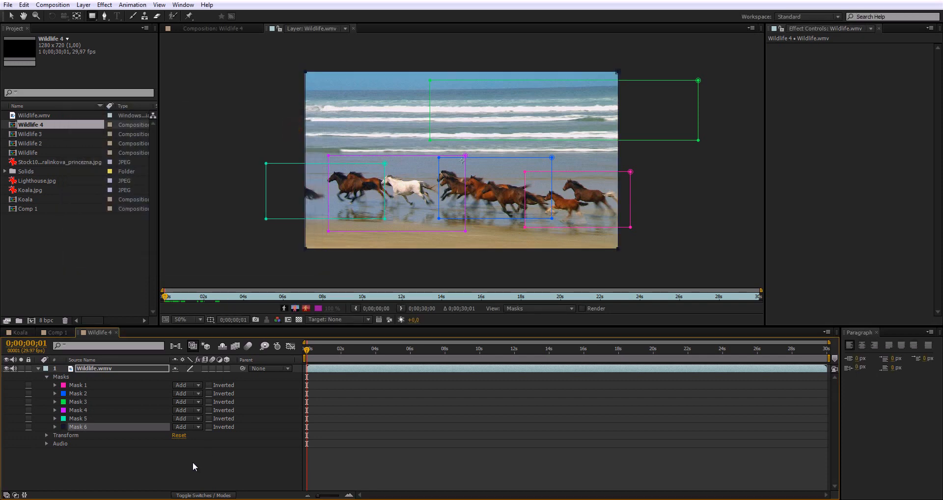
Look at the Cycle Mask Colors option in the Appearance preferences and leave the preferences without changes
left_click(24, 5)
mouse_move(75, 256)
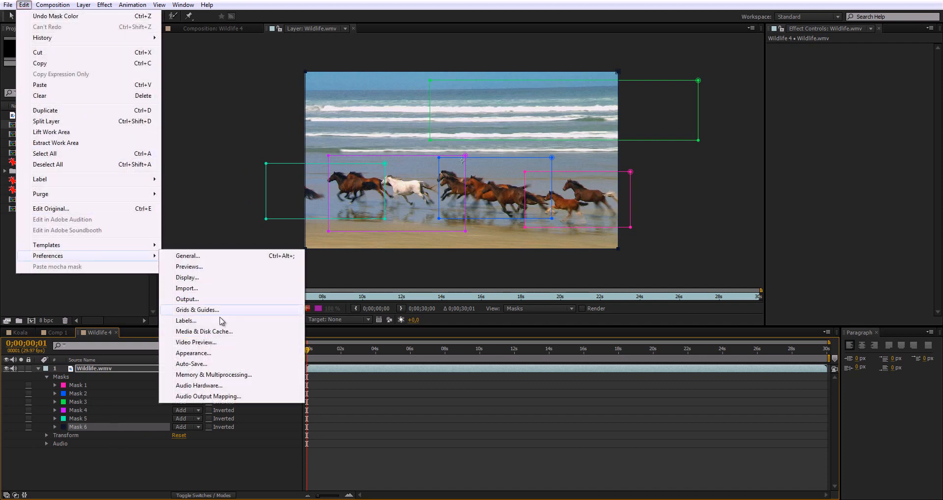
left_click(193, 353)
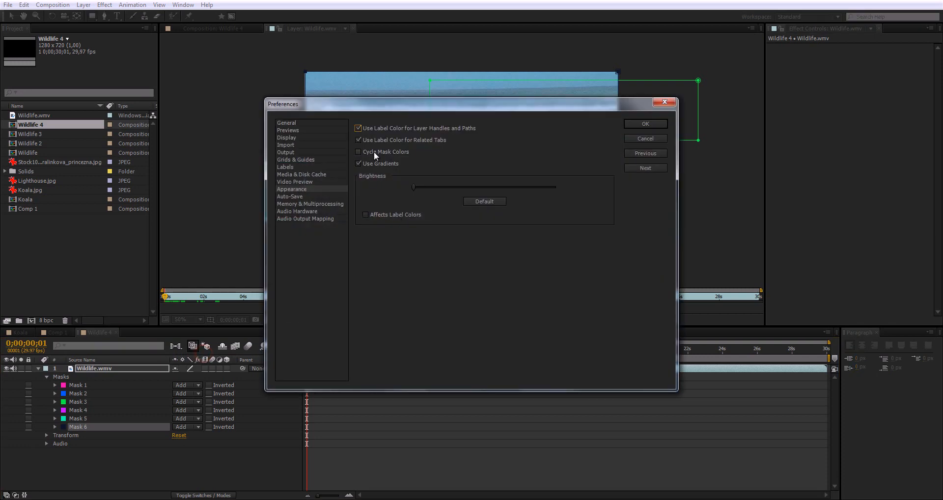
left_click(634, 137)
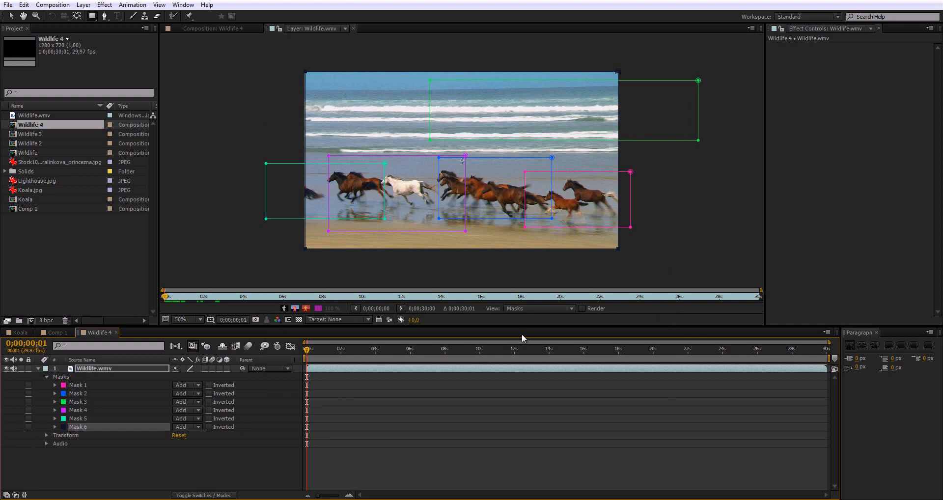
Turn on Render in the Layer view and set Mask Opacity to 0% for all six masks together
left_click(590, 310)
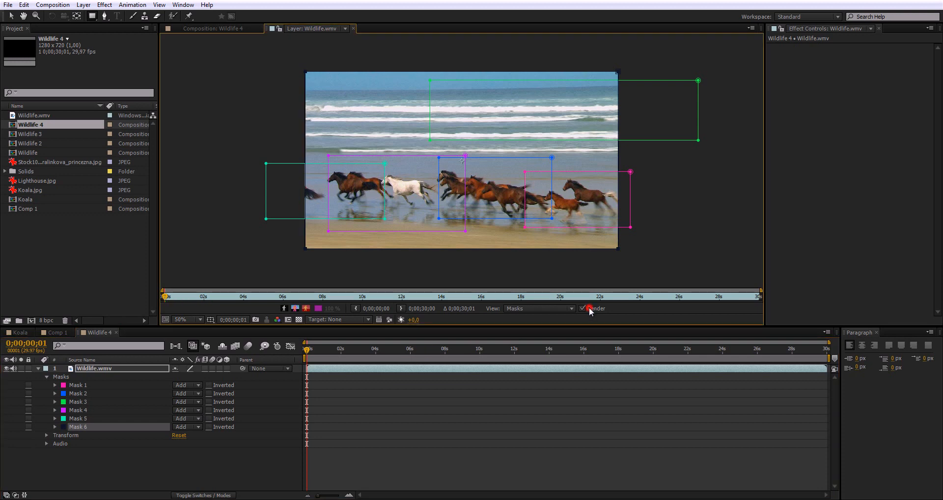
left_click(92, 385)
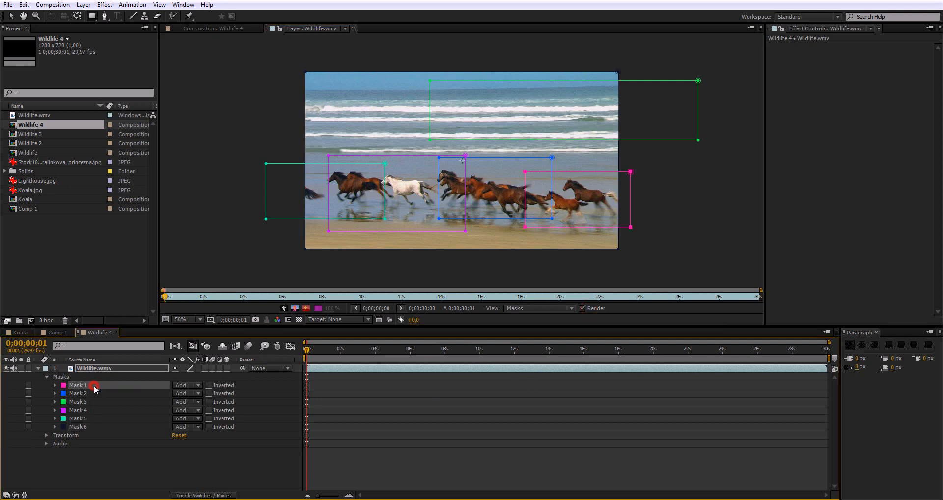
left_click(95, 427, "shift")
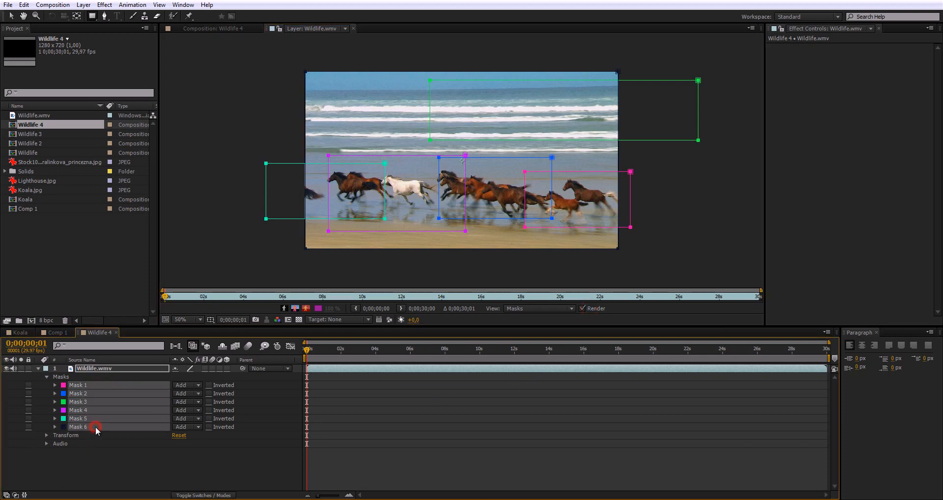
left_click(55, 386)
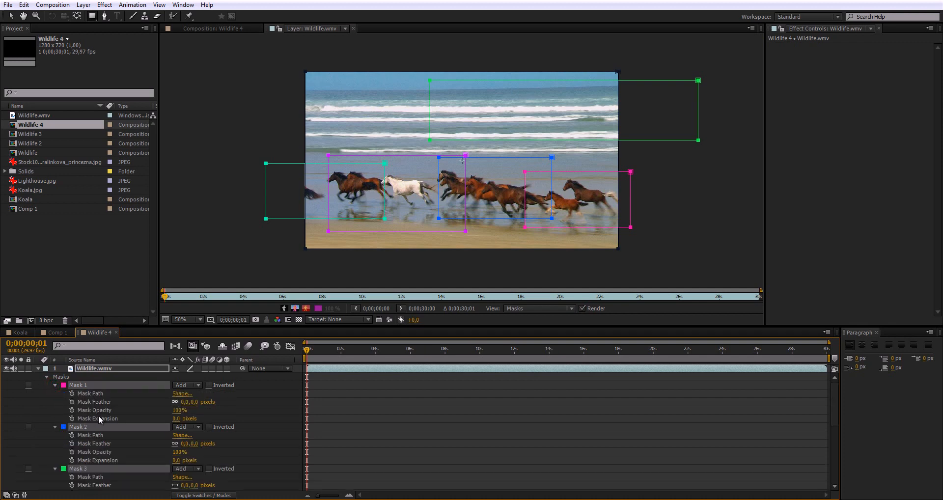
left_click(178, 410)
type("0")
key("Return")
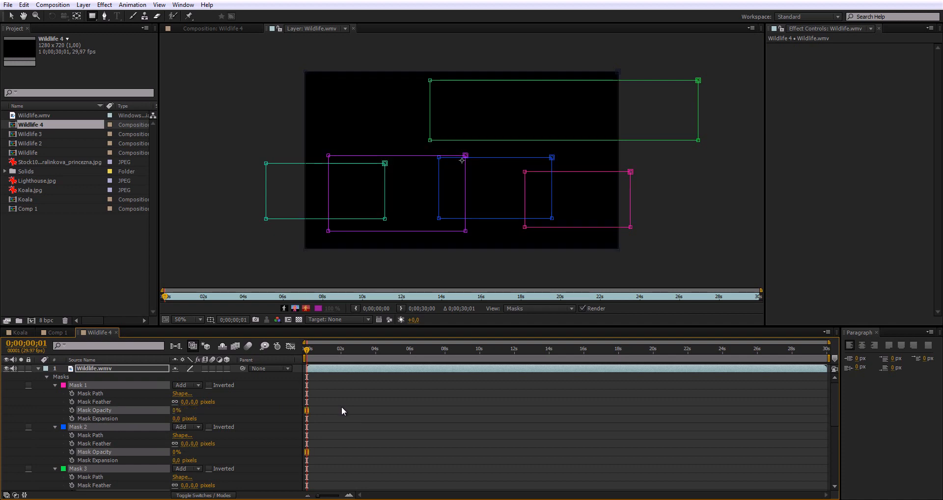
left_click(281, 407)
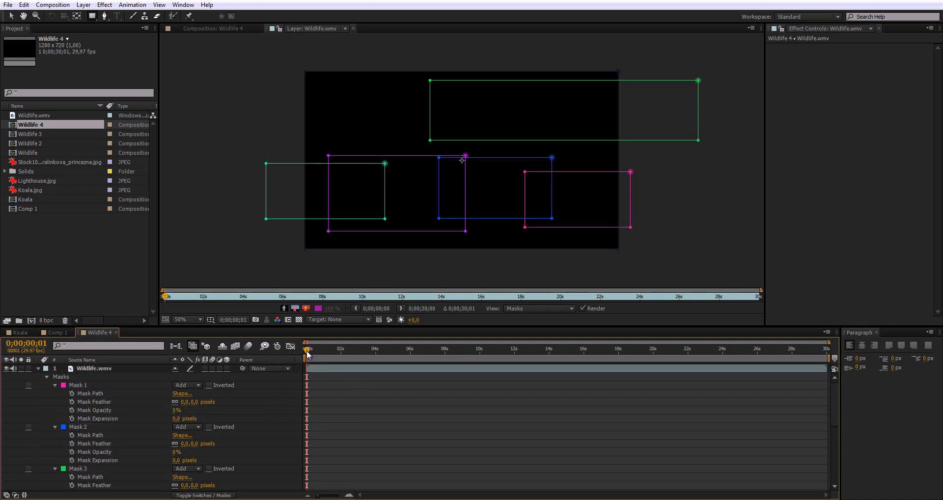
Animate Mask 1's opacity with keyframes of 0% at 0;00;00;01 and 100% at 0;00;01;00
left_click_drag(308, 353, 304, 353)
key("Page_Down")
left_click_drag(827, 342, 501, 348)
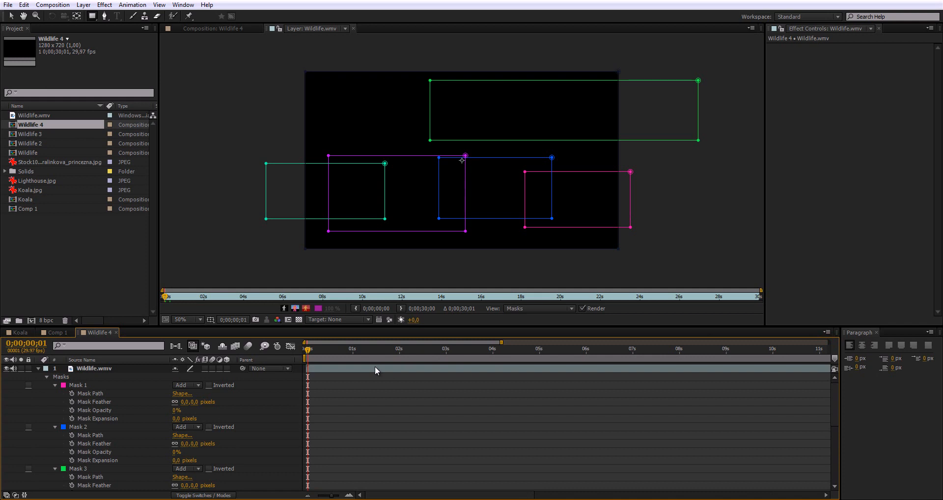
left_click(72, 410)
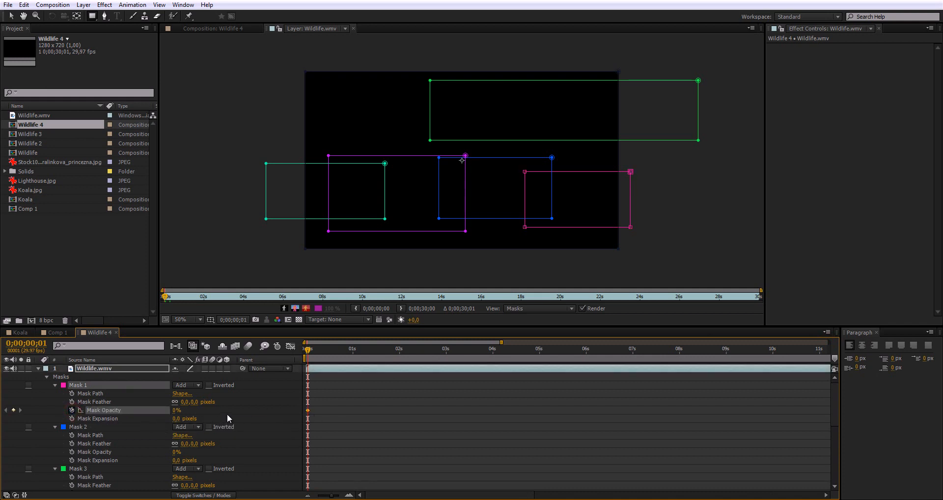
left_click(354, 348)
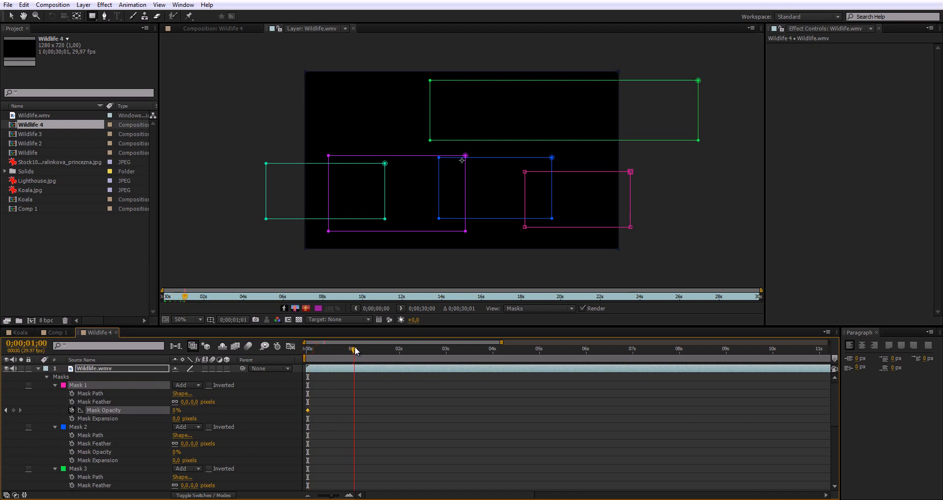
mouse_move(355, 350)
left_mouse_down()
mouse_move(339, 350)
mouse_move(354, 350)
left_mouse_up()
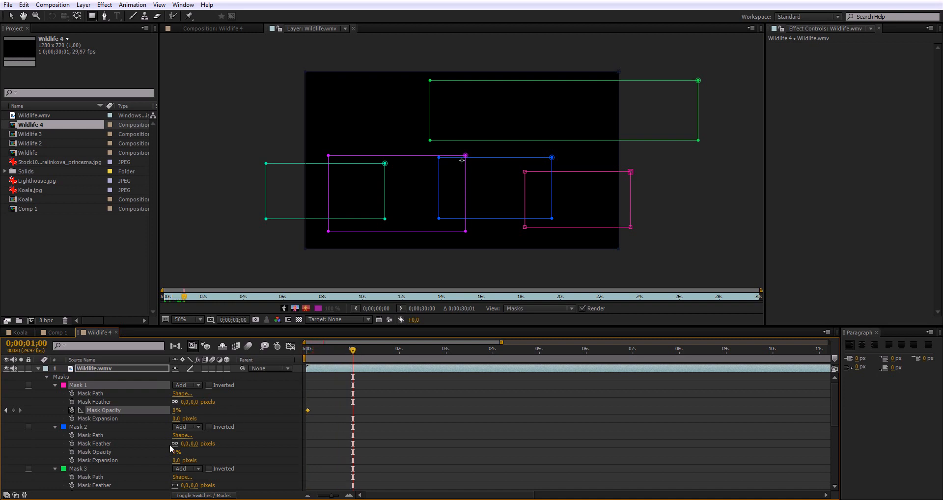
left_click_drag(174, 412, 249, 407)
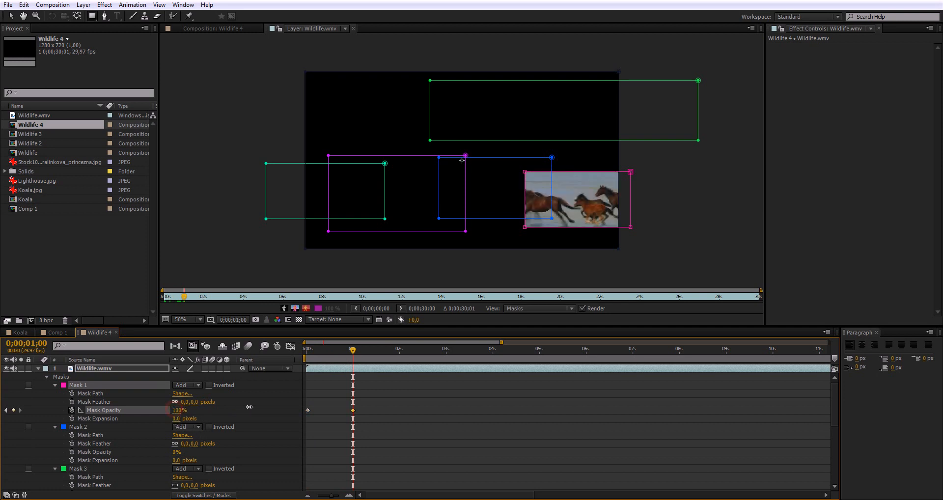
Copy Mask 1's two opacity keyframes and paste them onto Mask 2's Mask Opacity starting at 0;00;00;25
mouse_move(353, 349)
left_mouse_down()
mouse_move(309, 356)
mouse_move(352, 362)
left_mouse_up()
left_click(24, 5)
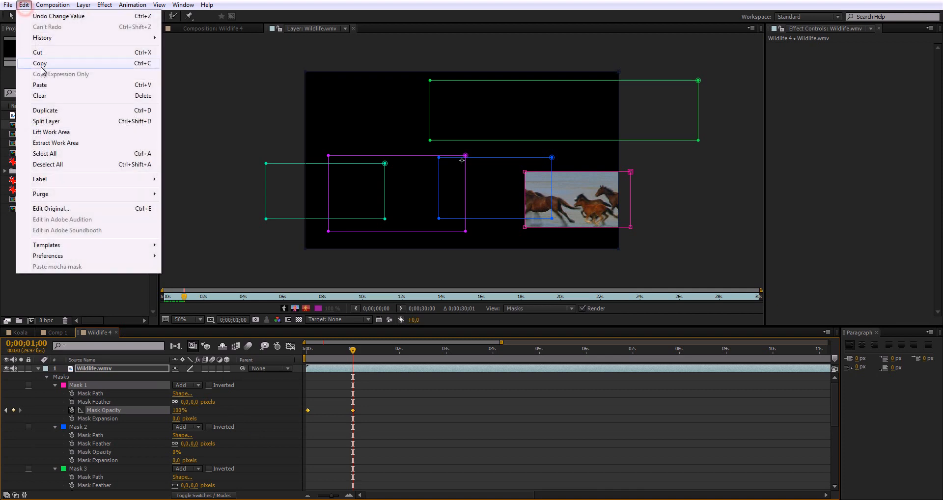
left_click(61, 63)
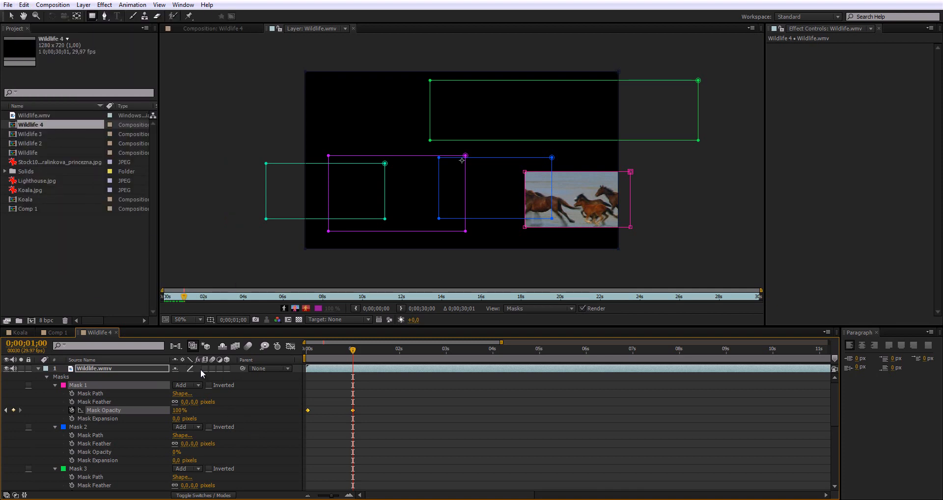
left_click(95, 452)
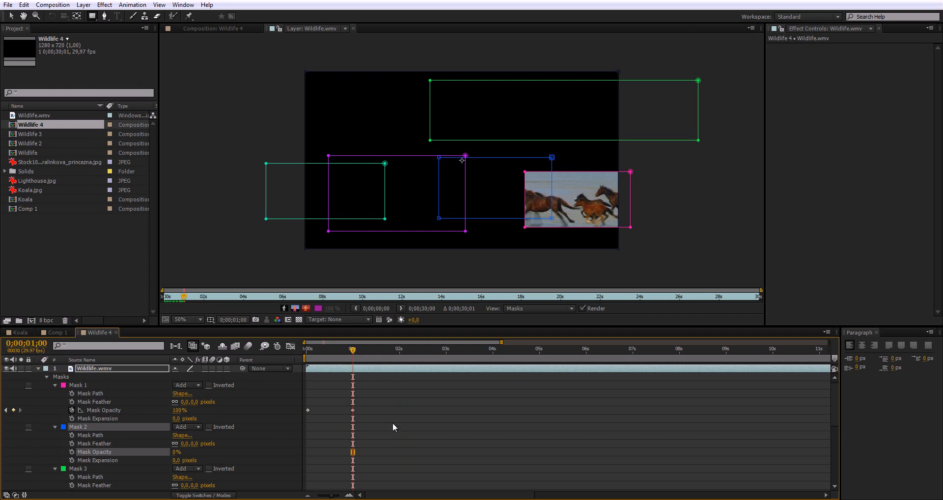
key("Page_Up")
key("Page_Up")
key("Page_Up")
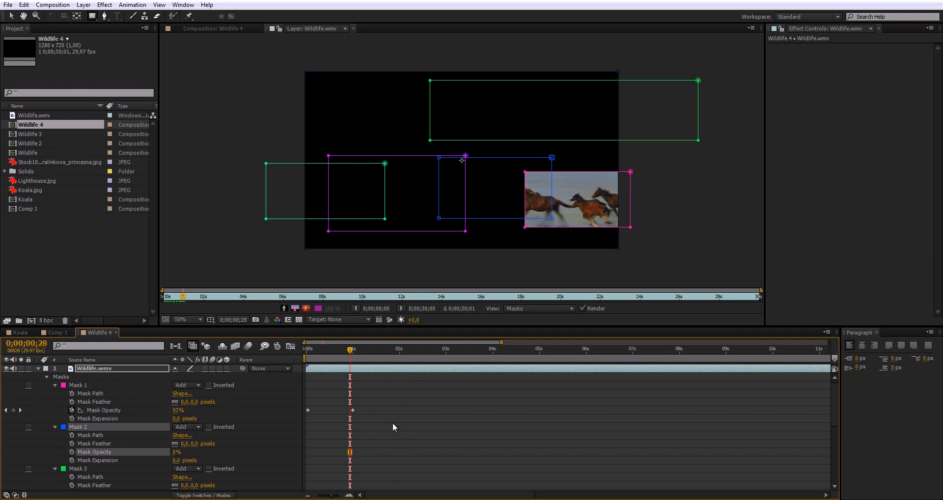
key("Page_Up")
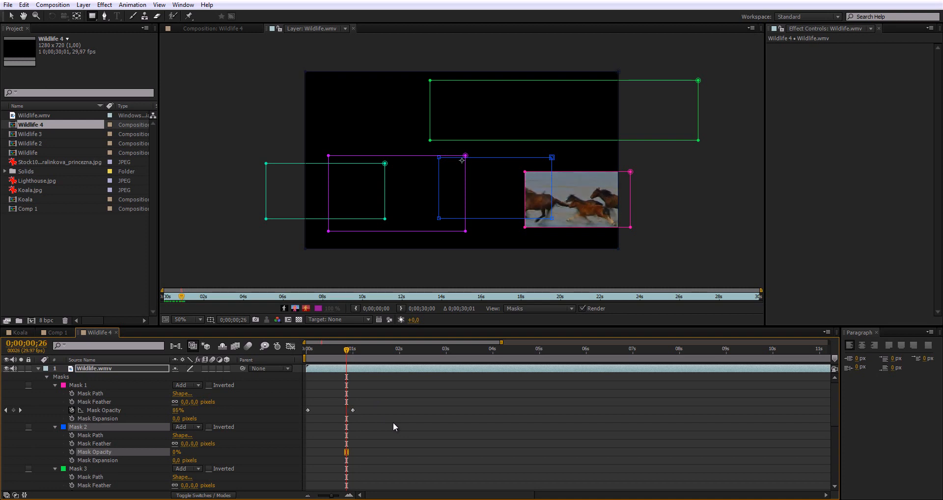
key("Page_Down")
key("Page_Down")
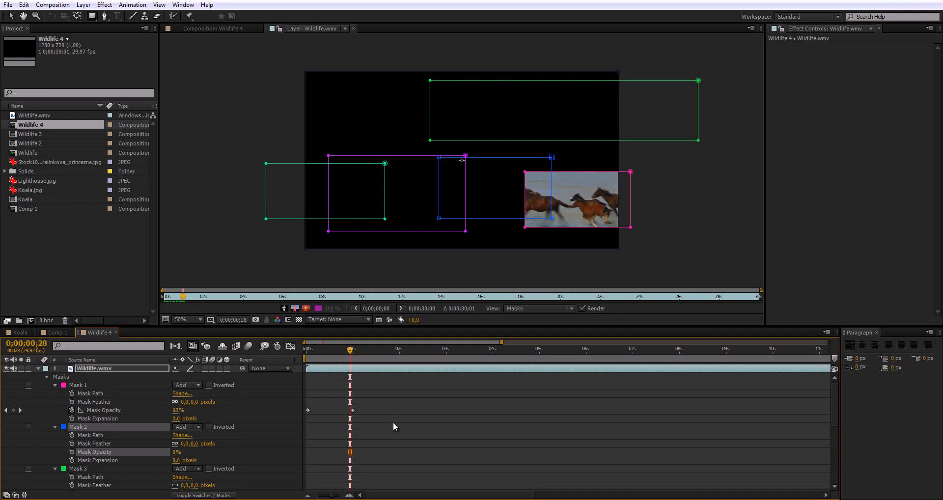
key("Page_Up")
key("Page_Up")
key("Page_Up")
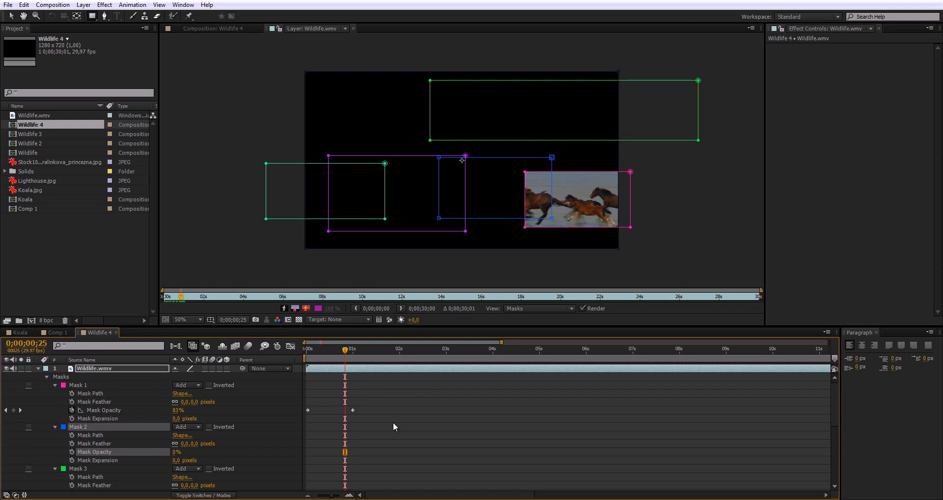
key("ctrl+v")
scroll(411, 423, "down", 1)
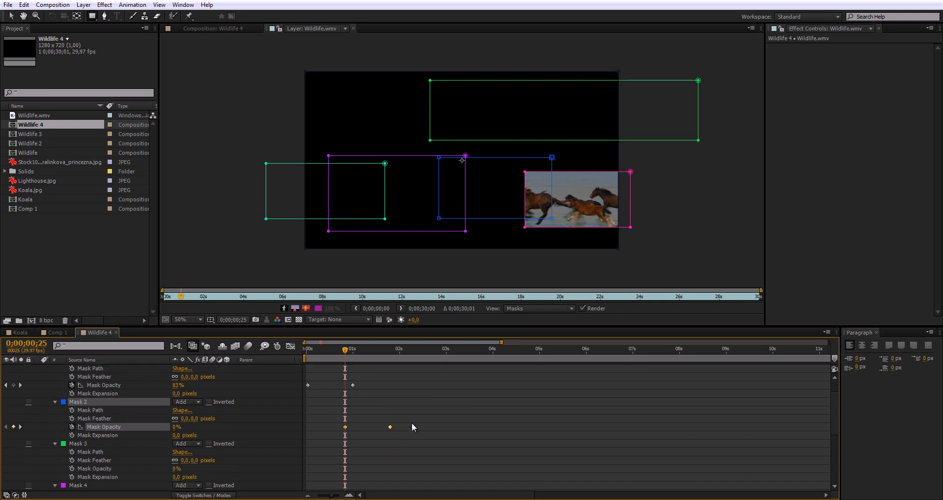
Paste the copied opacity keyframes onto Mask 3's Mask Opacity at 0;00;01;19 and move the current time to 0;00;02;18
left_click_drag(345, 354, 382, 353)
left_click(106, 469)
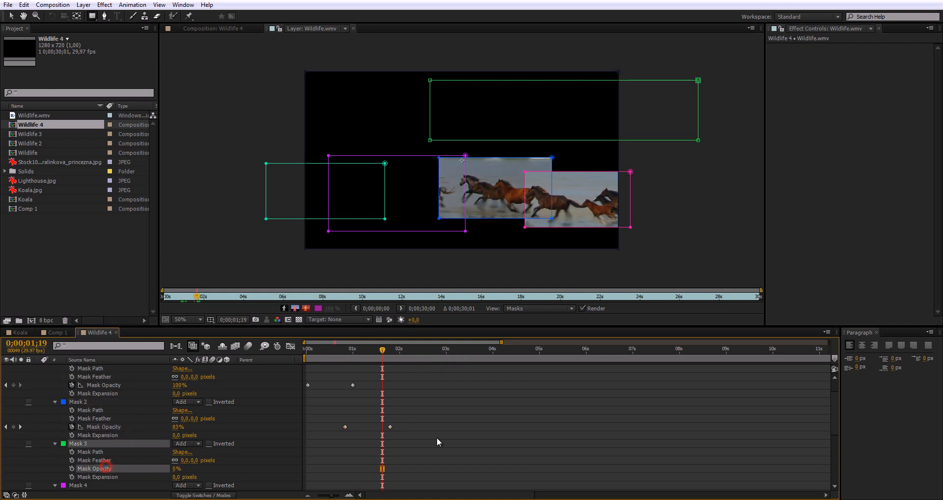
key("ctrl+v")
left_click_drag(432, 349, 428, 350)
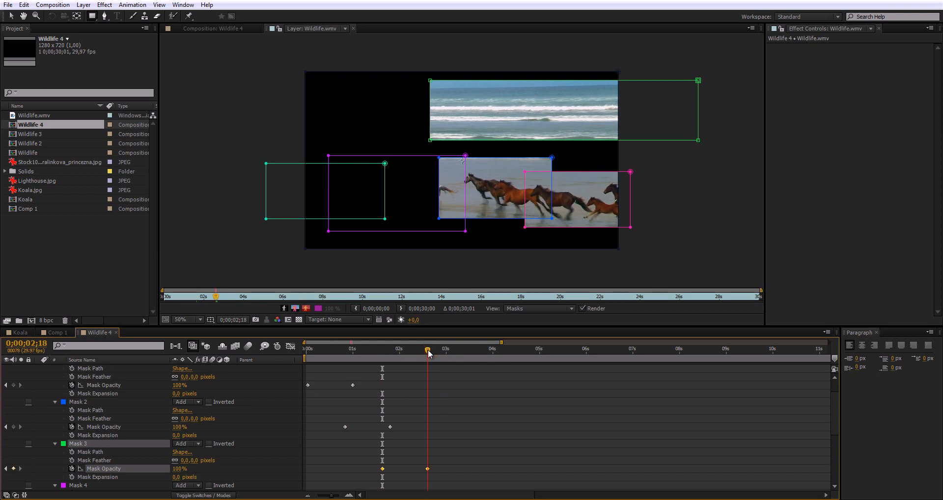
Paste the copied opacity keyframes onto Mask 4's Mask Opacity starting at 0;00;02;13
key("Page_Up")
key("Page_Up")
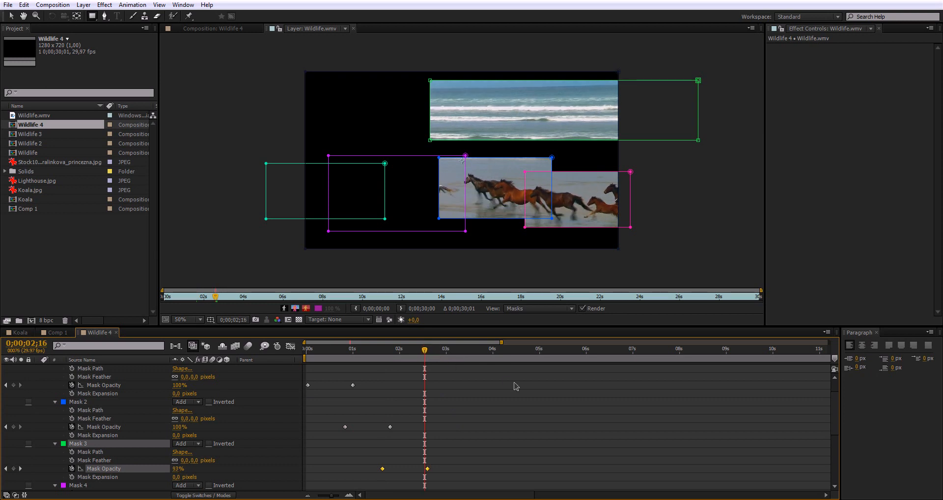
key("Page_Up")
key("Page_Up")
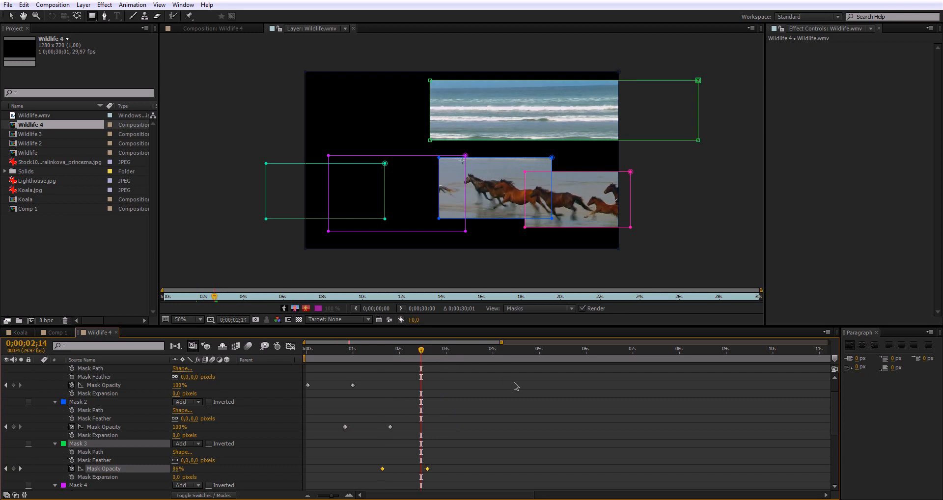
key("Page_Down")
key("Page_Down")
key("Page_Down")
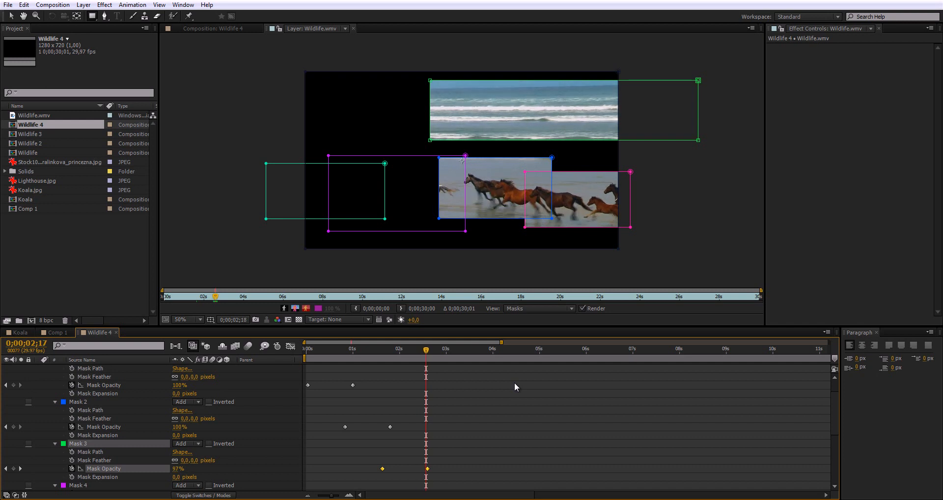
key("Page_Up")
key("Page_Up")
key("Page_Up")
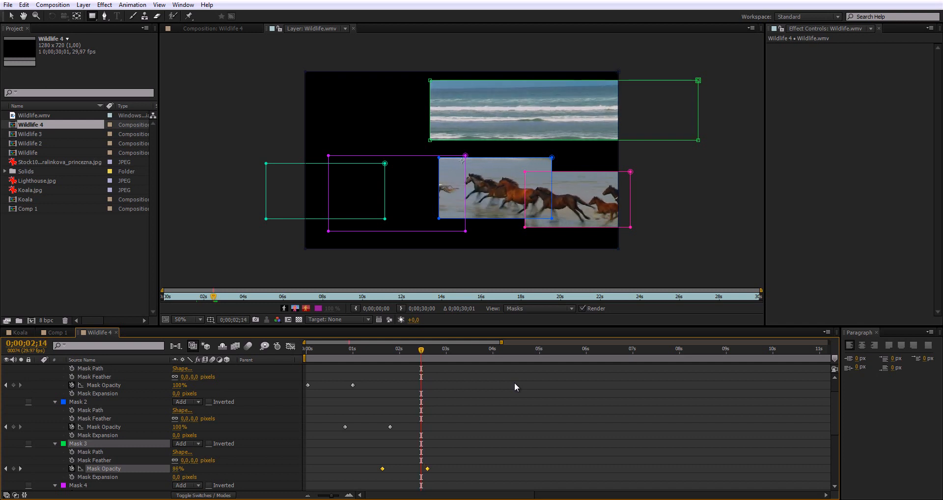
key("Page_Up")
scroll(158, 448, "down", 1)
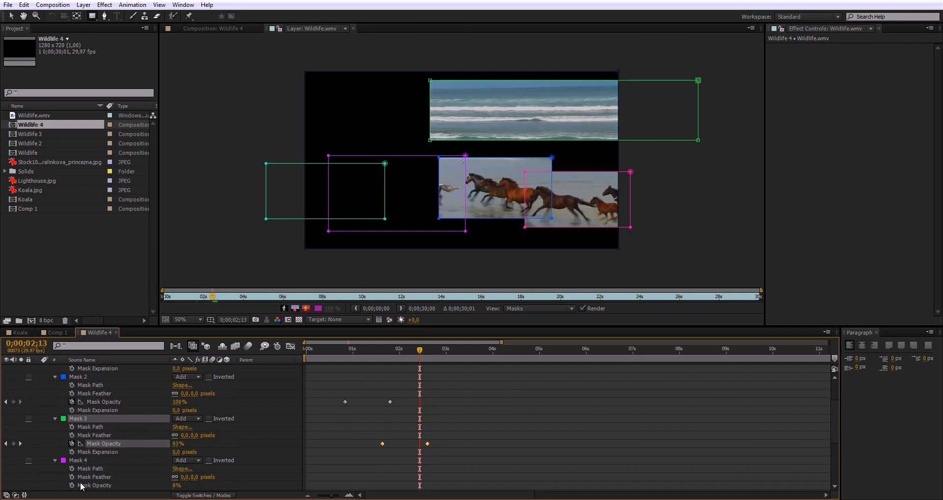
left_click(96, 486)
key("ctrl+v")
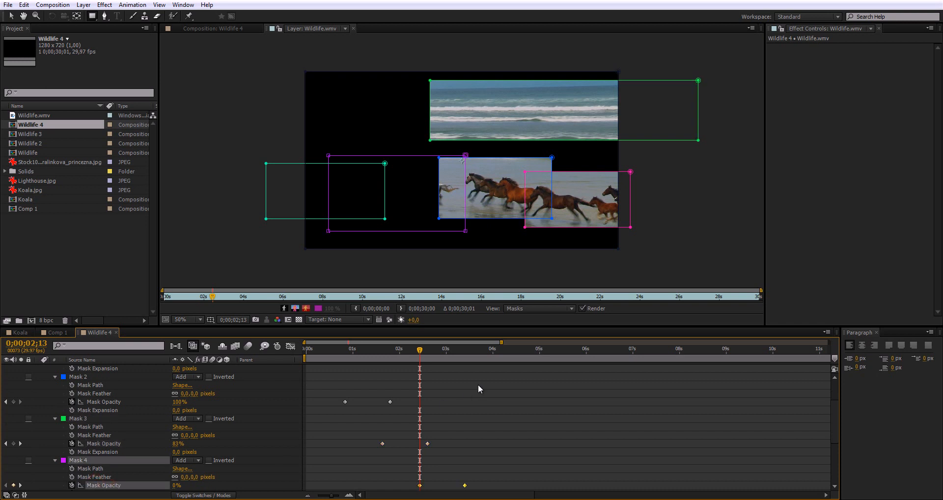
Paste the copied opacity keyframes onto Mask 5's Mask Opacity starting at 0;00;03;07
left_click(466, 352)
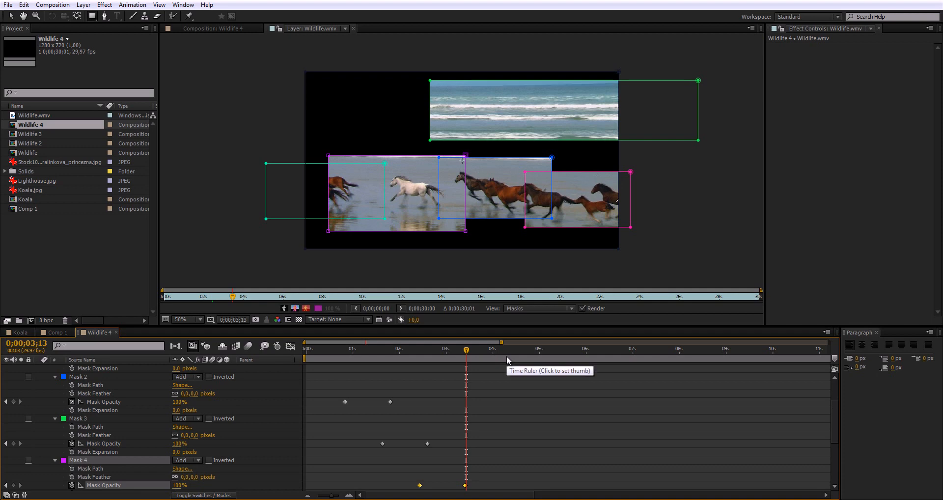
key("Page_Up")
scroll(266, 459, "down", 3)
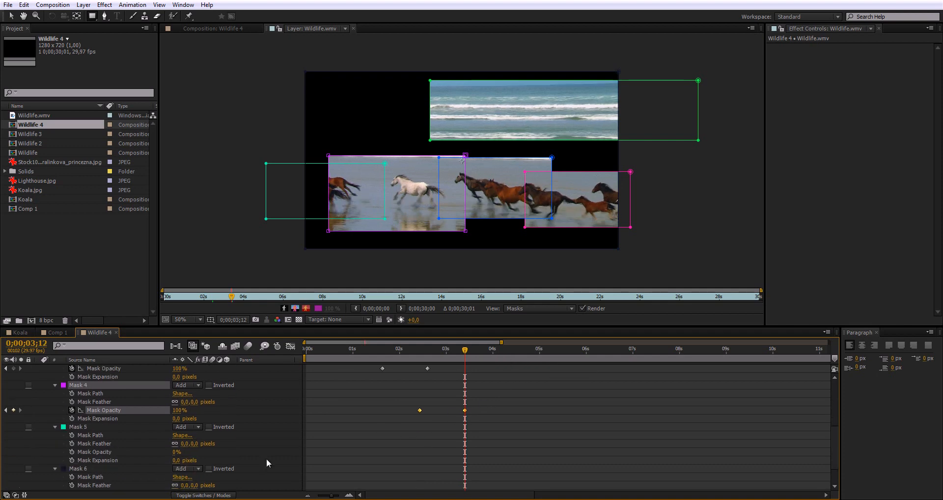
left_click(102, 451)
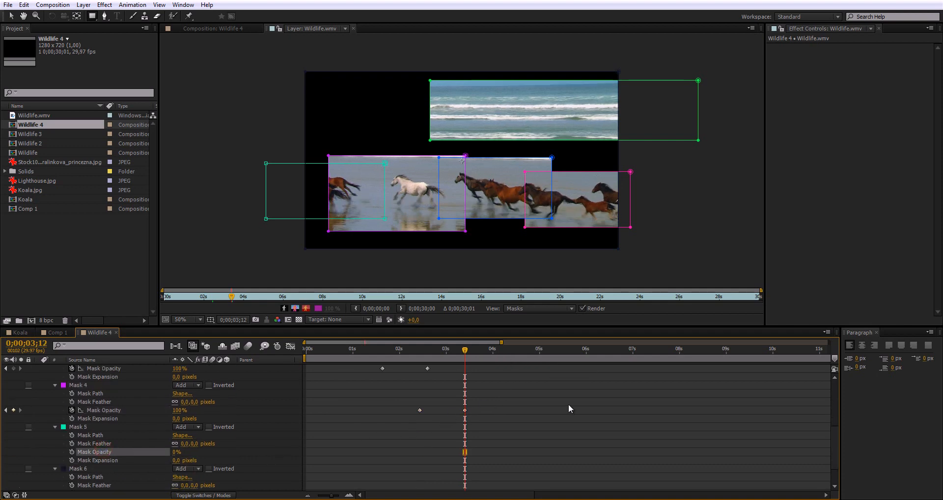
key("Page_Up")
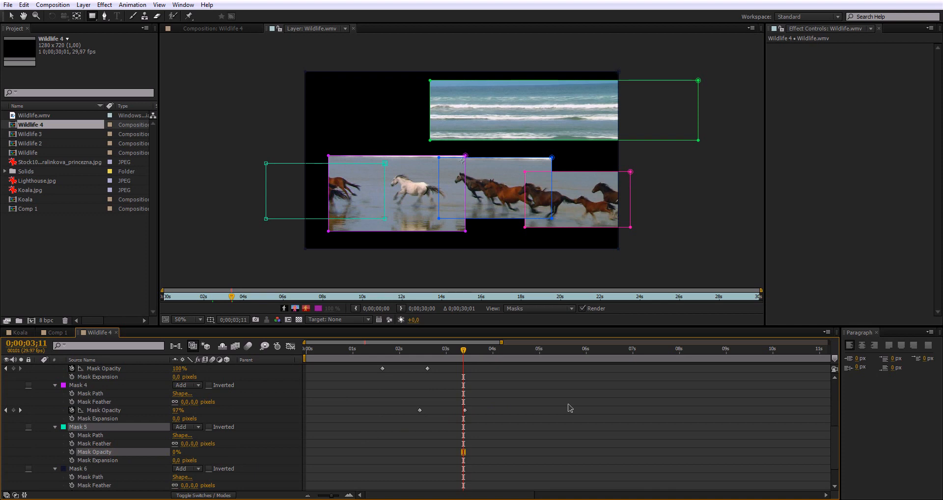
key("Page_Up")
key("Page_Up")
key("Page_Up")
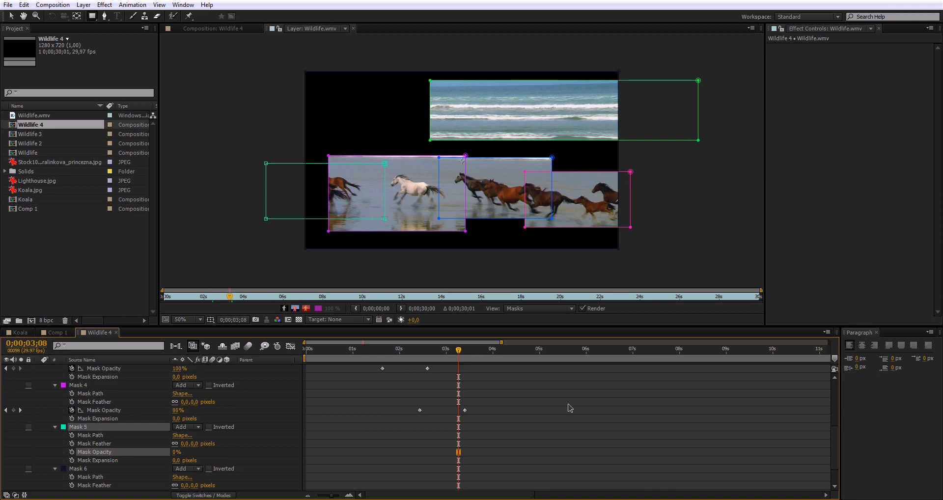
key("Page_Up")
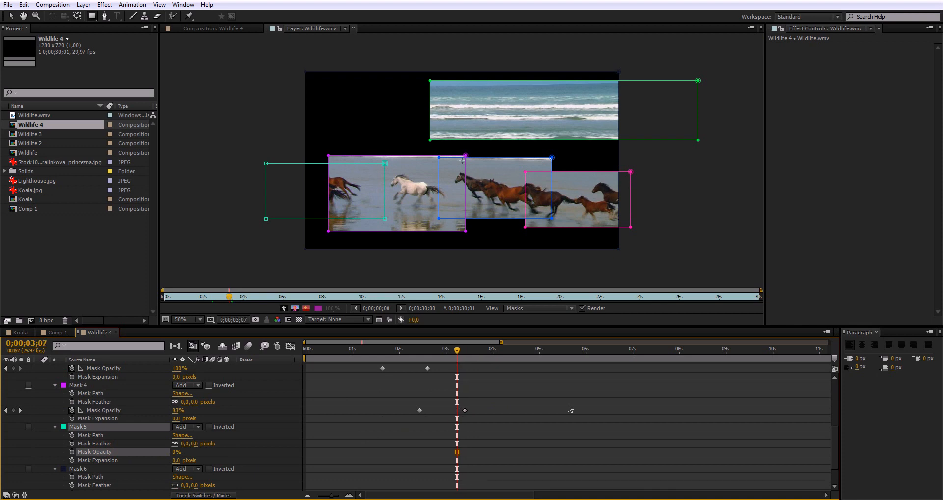
key("ctrl+v")
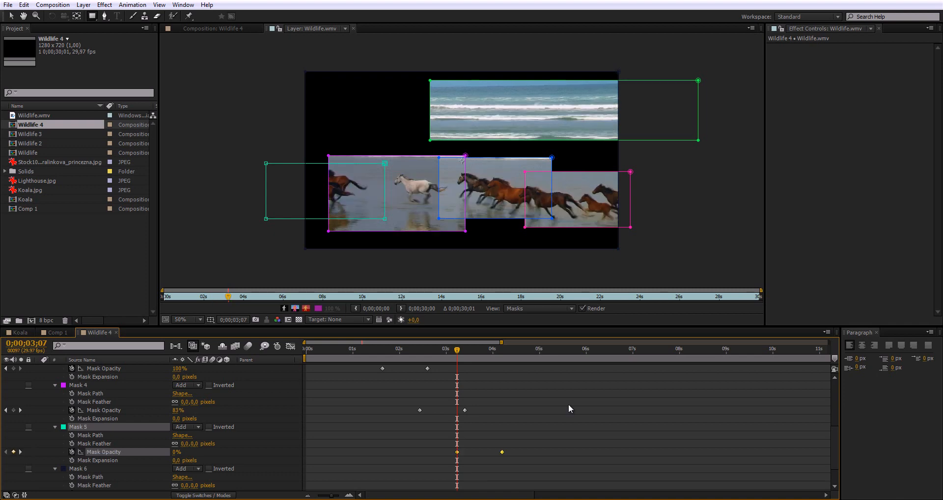
Paste the copied opacity keyframes onto Mask 6's Mask Opacity starting at 0;00;04;01
left_click(499, 350)
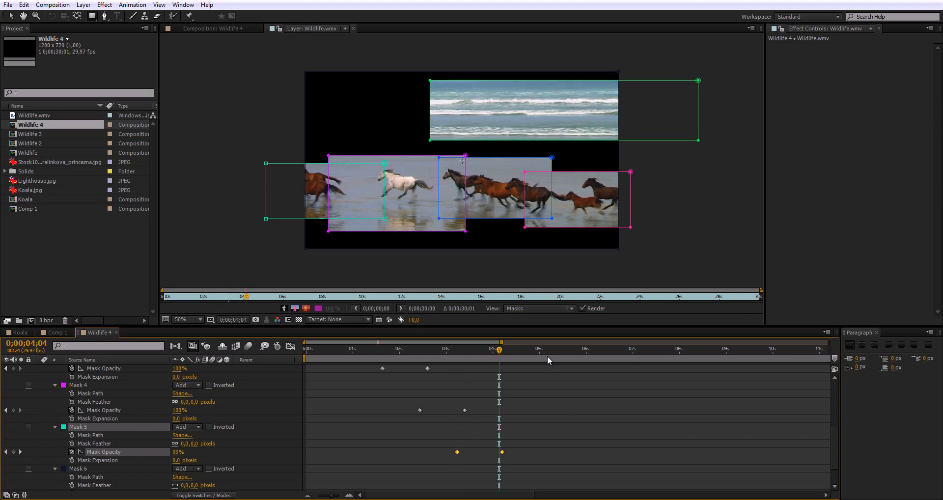
key("Page_Down")
key("Page_Down")
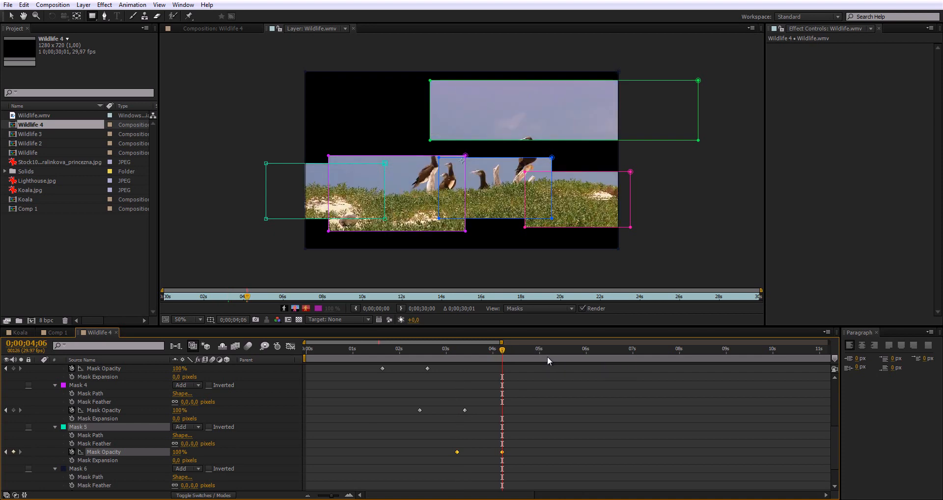
scroll(128, 464, "down", 1)
left_click(107, 469)
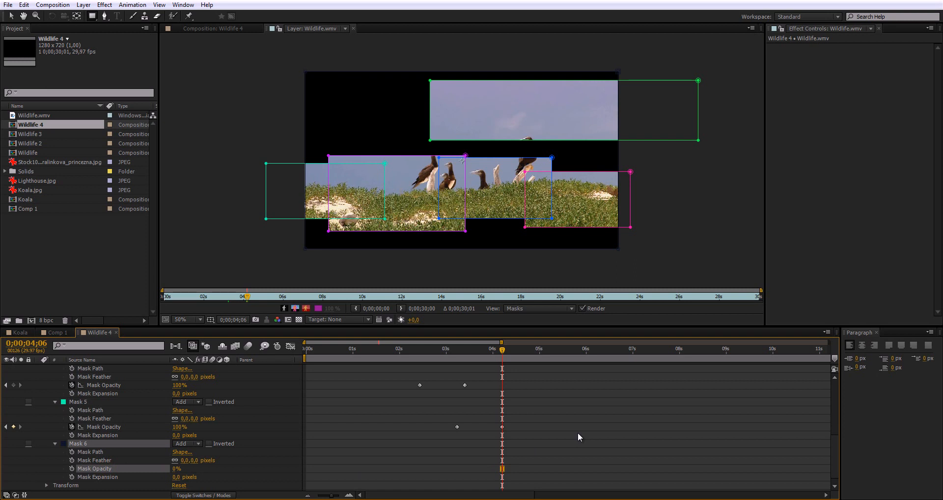
key("Page_Up")
key("Page_Up")
key("Page_Up")
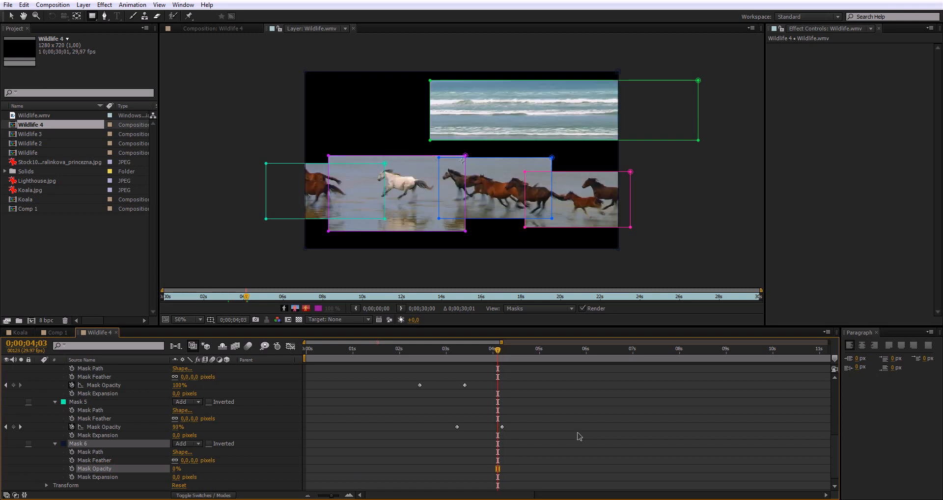
key("Page_Up")
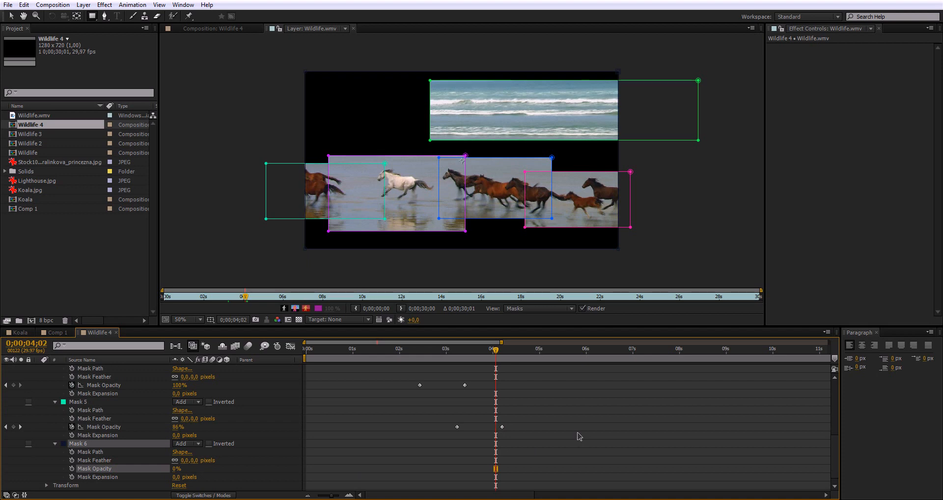
key("Page_Up")
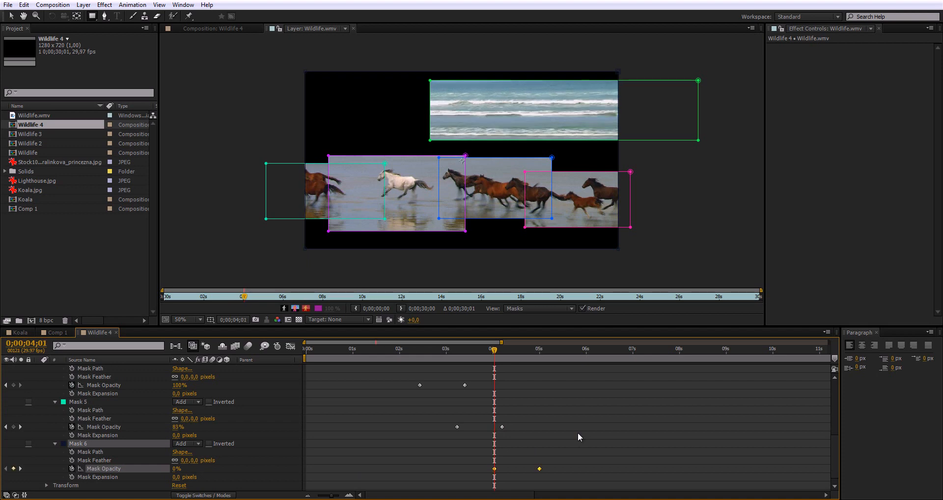
key("ctrl+v")
Check the staggered mask keyframes and end the work area at 0;00;05;14, just past Mask 6's last keyframe
scroll(535, 414, "up", 10)
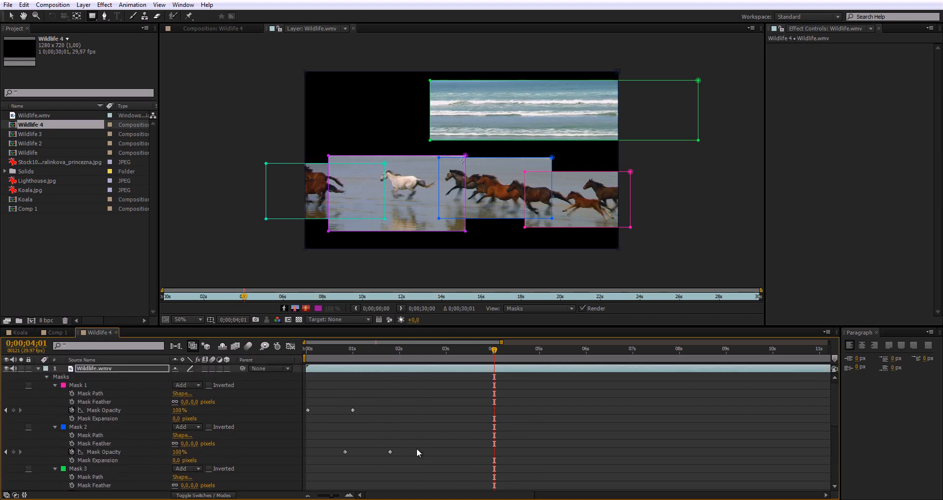
scroll(428, 437, "down", 2)
scroll(501, 451, "up", 2)
left_click(503, 352)
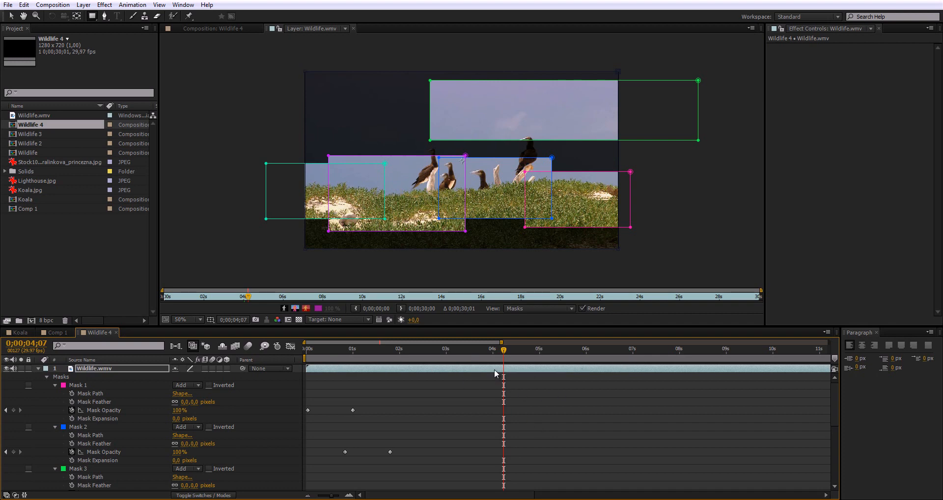
scroll(538, 404, "down", 5)
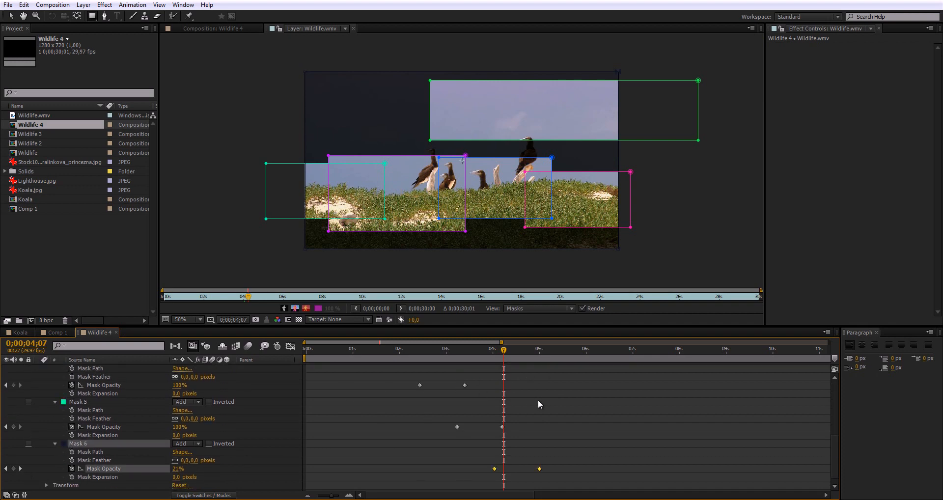
left_click(561, 347)
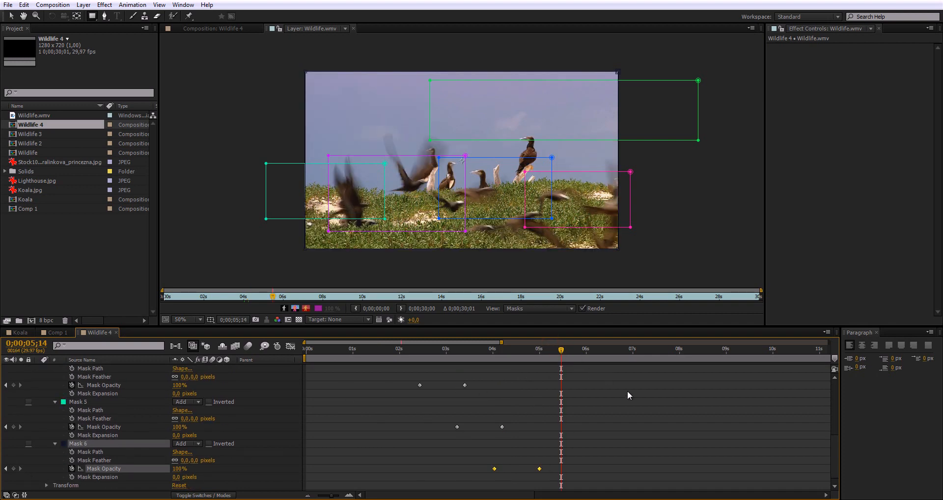
key("n")
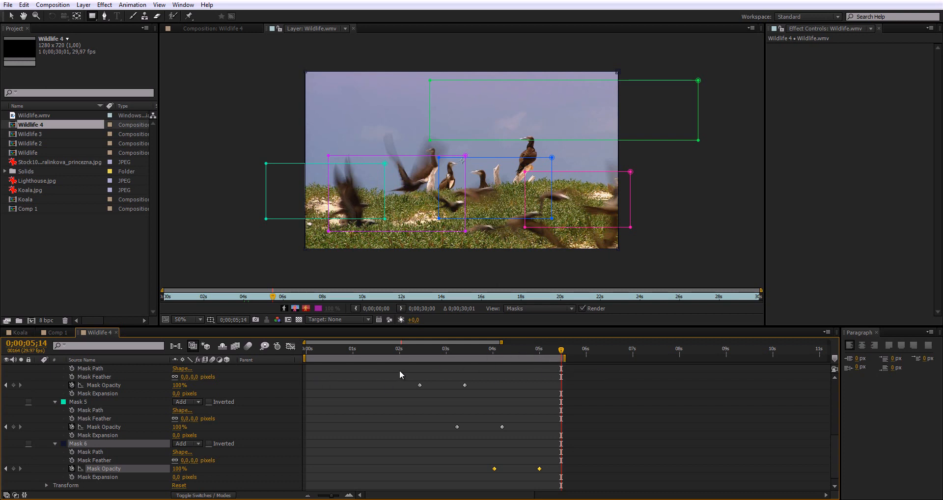
Select Mask 1 through Mask 6 and collapse the properties of all six masks together
left_click(267, 422)
scroll(265, 420, "up", 6)
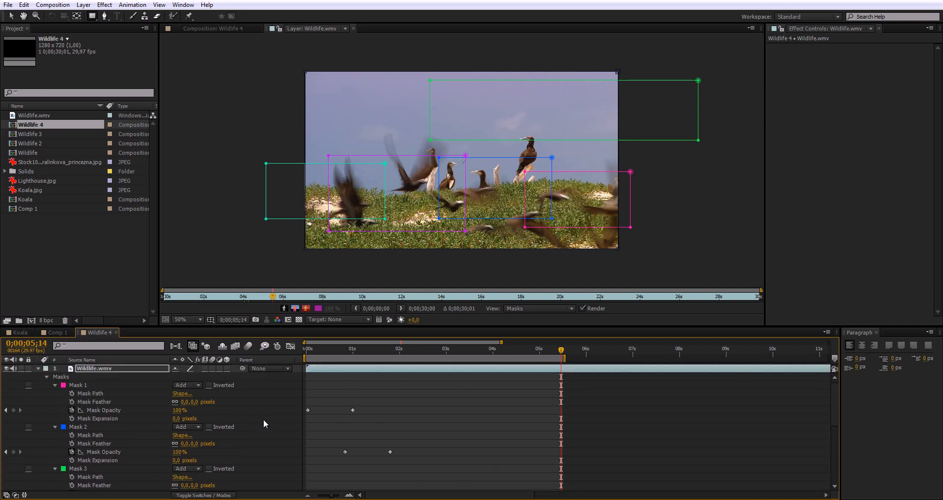
left_click(93, 385)
scroll(113, 401, "down", 6)
left_click(75, 436, "shift")
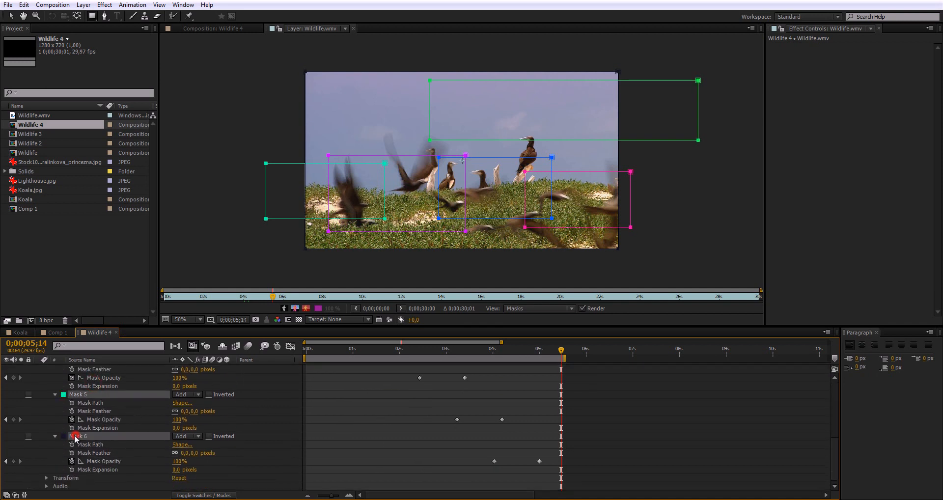
scroll(64, 425, "up", 6)
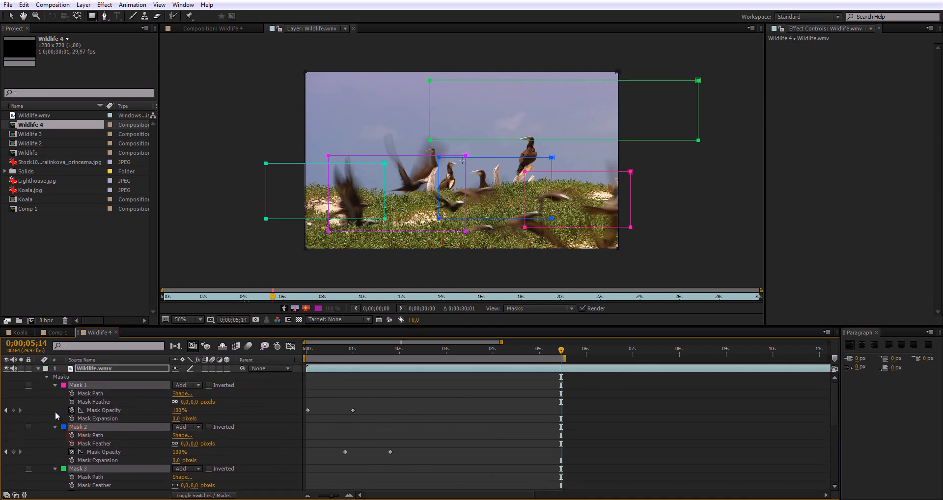
left_click(54, 385)
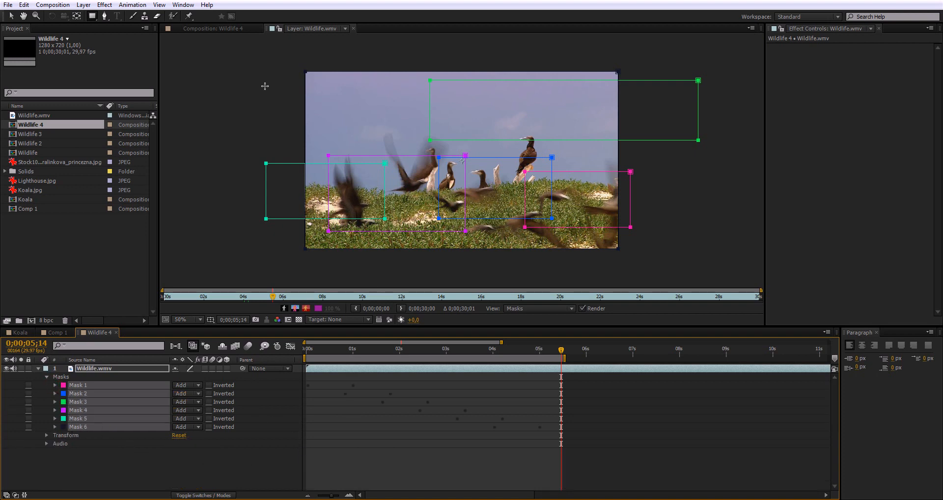
Display the Wildlife 4 composition view at 0;00;00;00 with all masks deselected
left_click(212, 28)
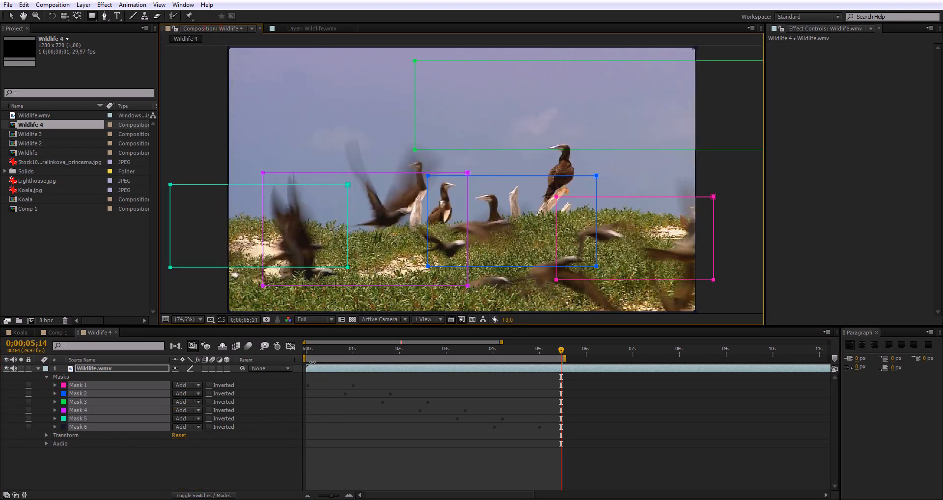
key("Home")
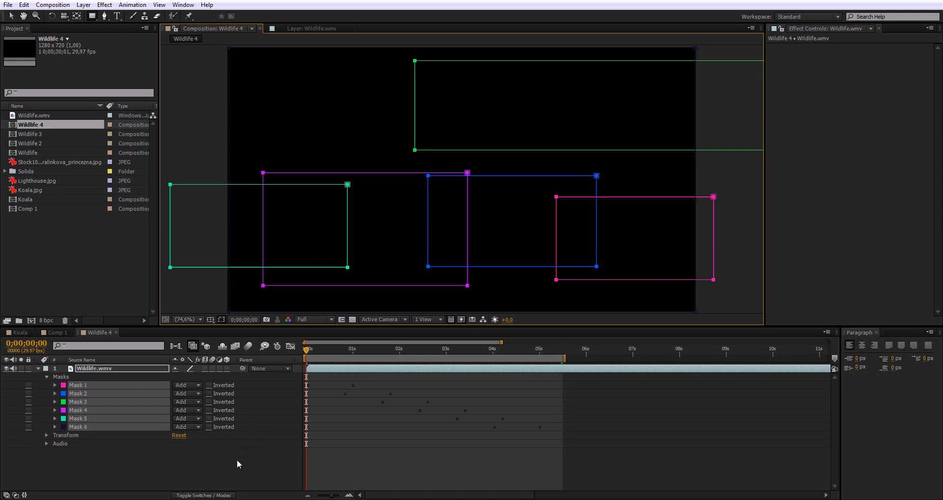
left_click(236, 459)
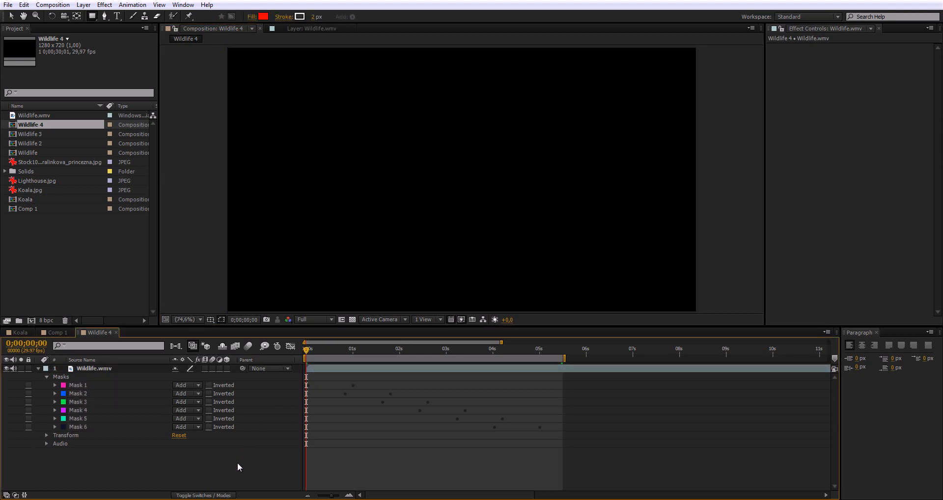
Enlarge the composition viewing area and set the preview resolution to Half
left_click_drag(341, 326, 332, 360)
left_click(317, 355)
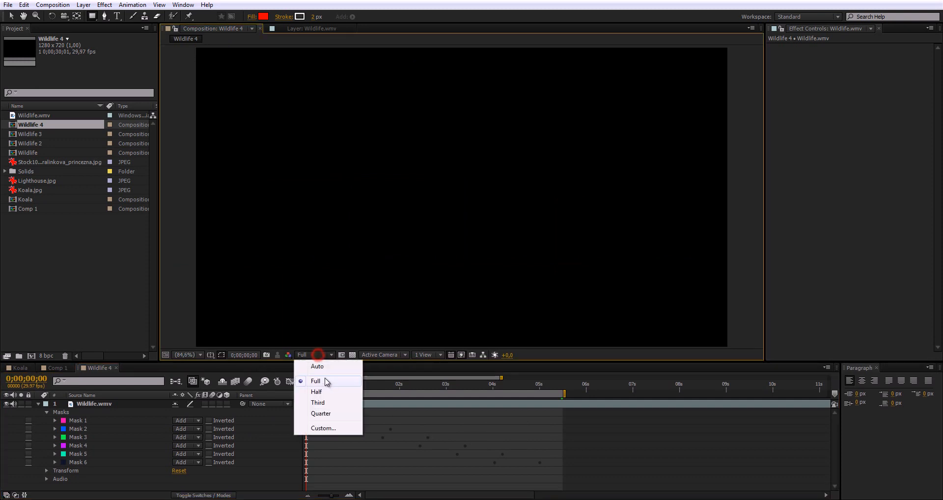
left_click(328, 394)
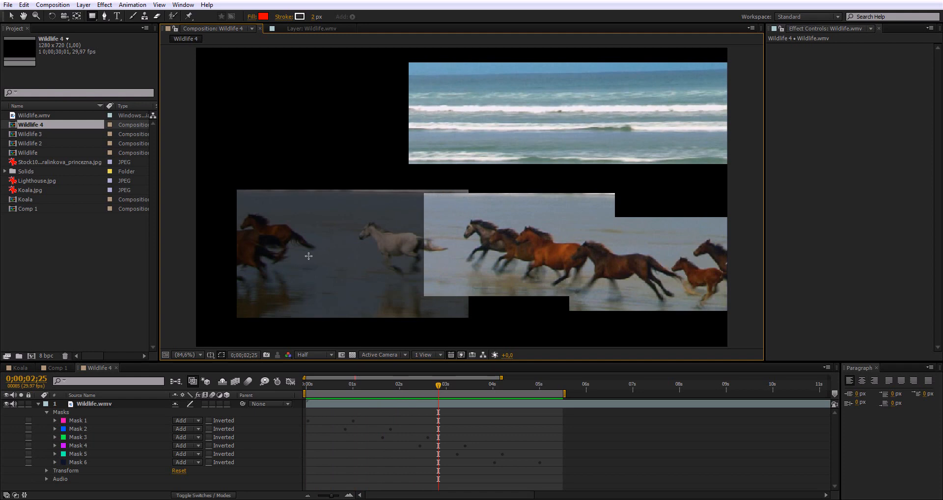
Scrub through the opening seconds of the mask reveal, move to 0;00;02;18 and run a RAM preview of the work area
left_click_drag(316, 383, 352, 395)
left_click_drag(343, 387, 311, 400)
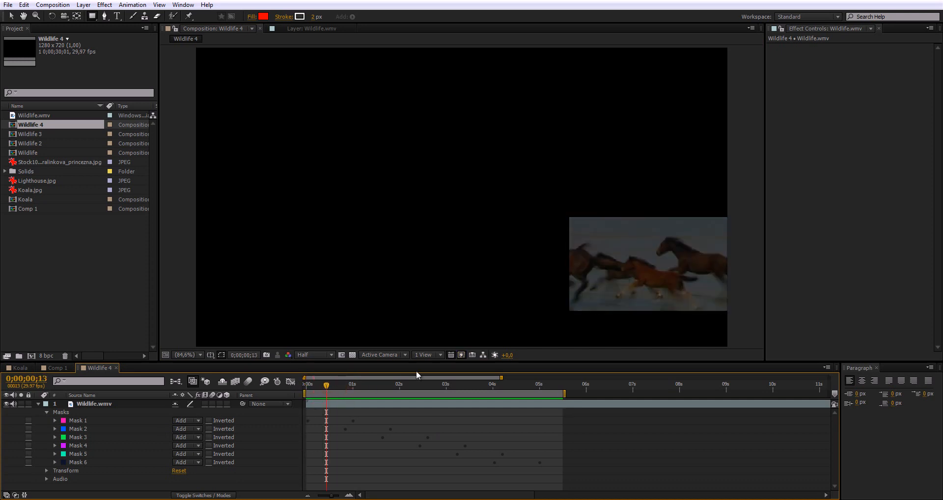
left_click(428, 385)
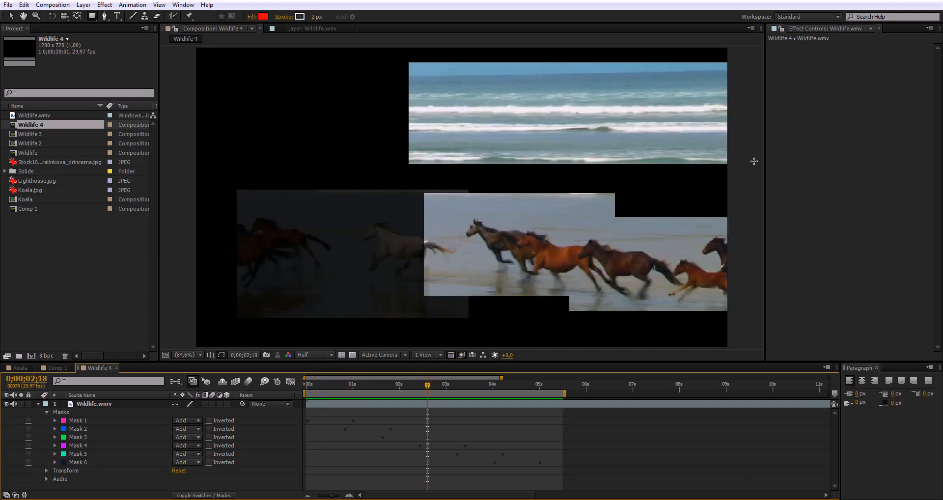
key("KP_0")
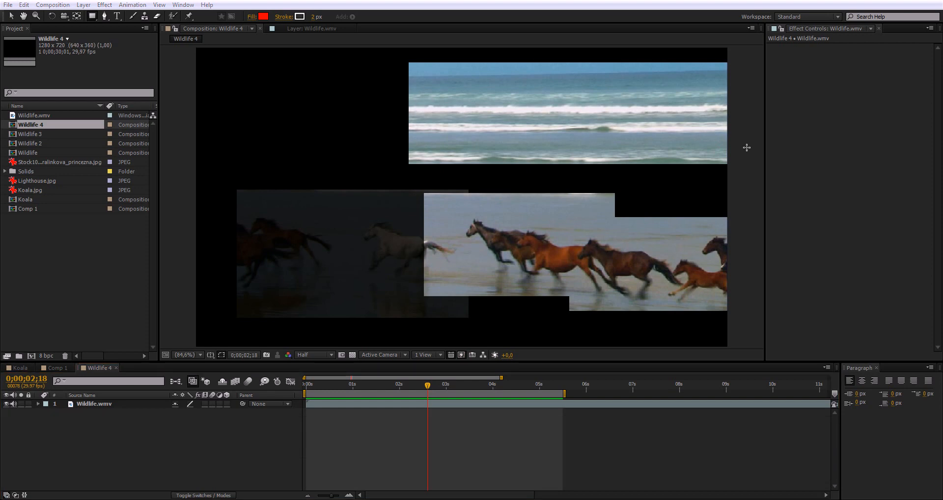